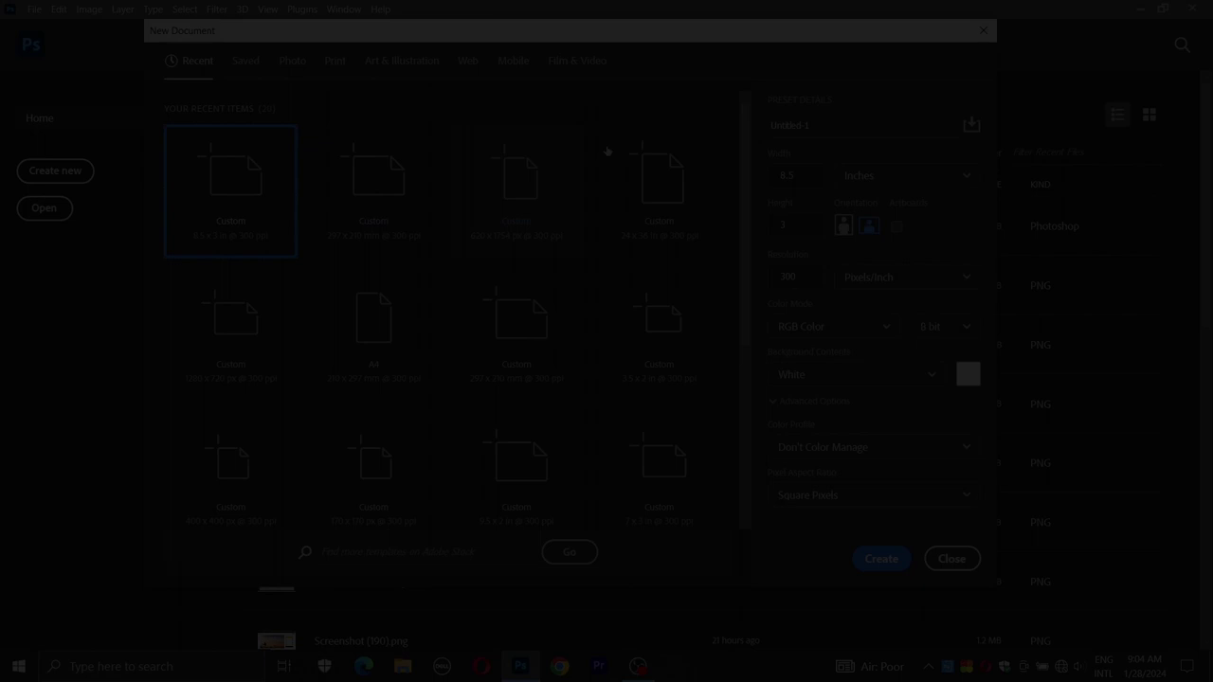
- Create the 'label design' document at 8.5 × 3 in, 300 ppi (2550 × 900 px), RGB
type("label design")
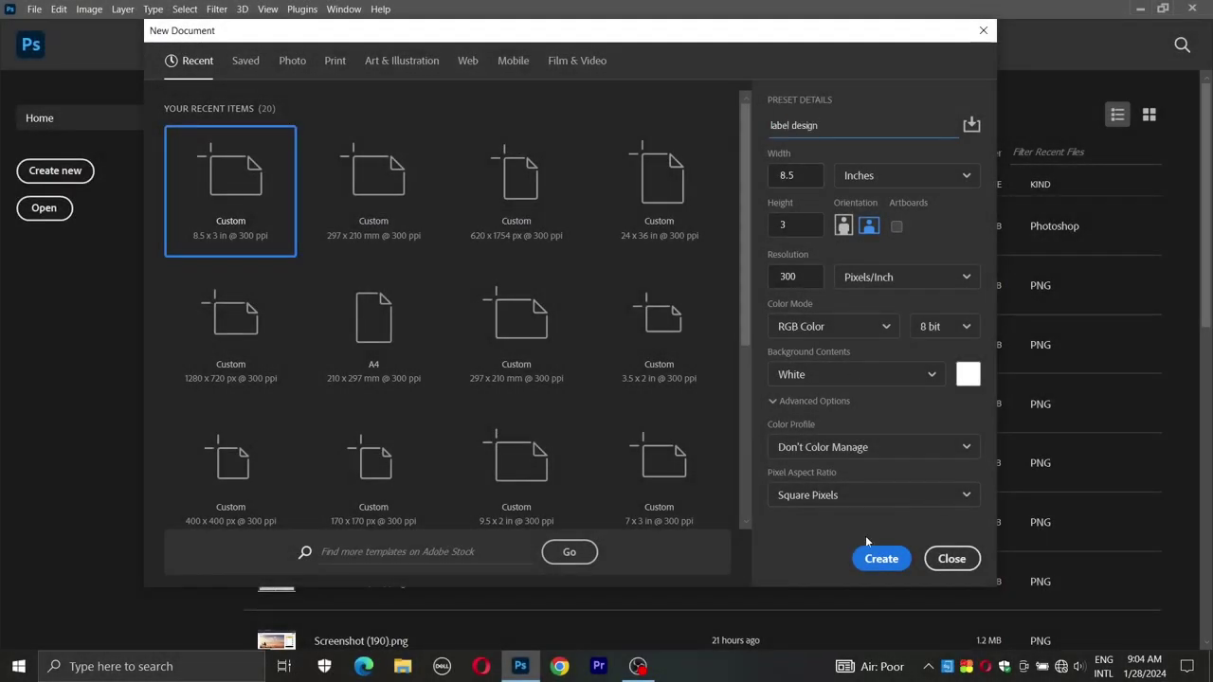
left_click(866, 556)
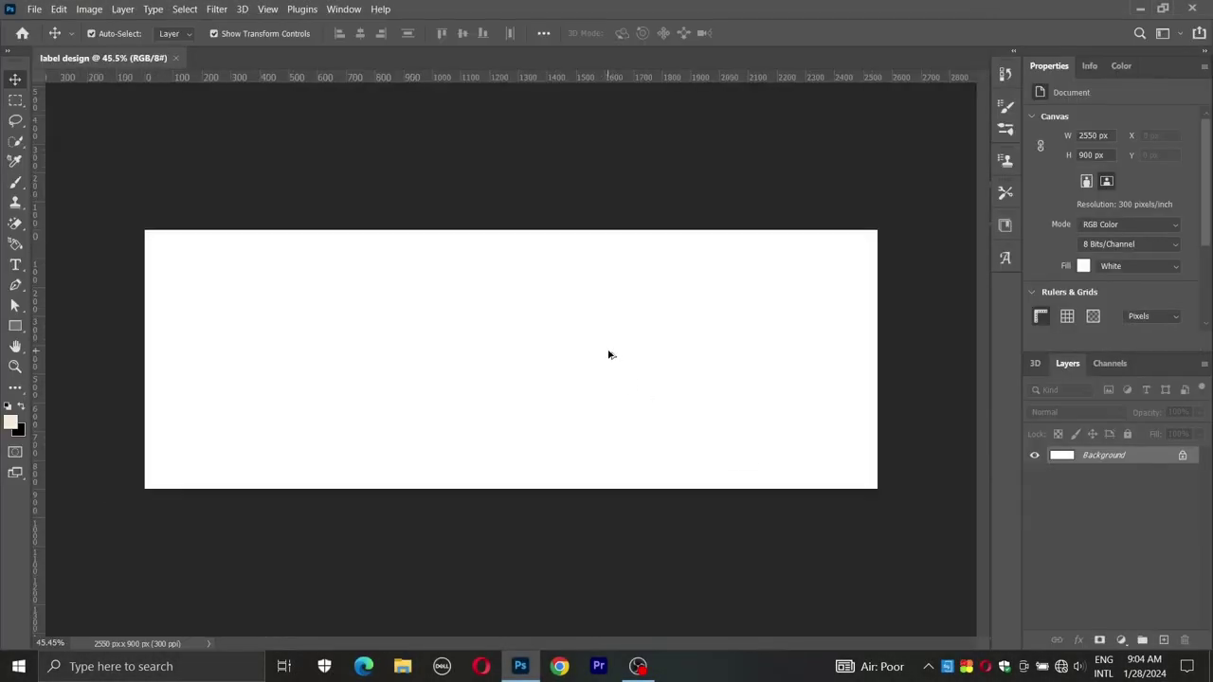
- Add a New Guide Layout with 4 mm margins on all four sides
left_click(245, 10)
left_click(338, 475)
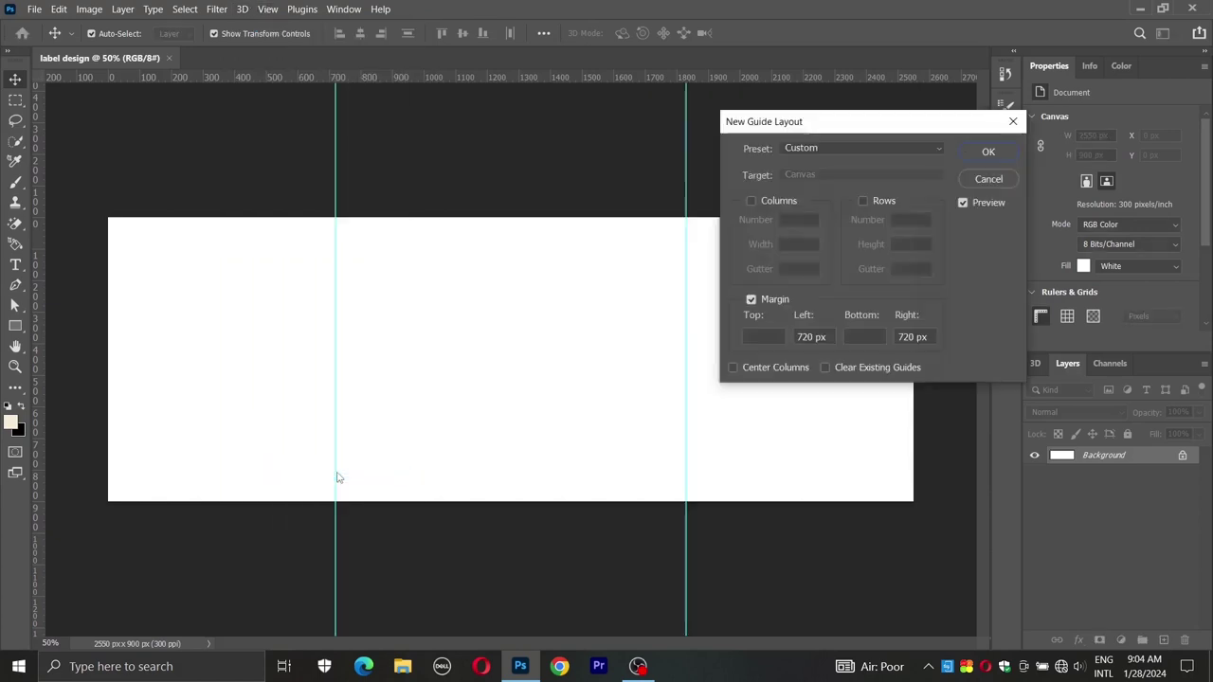
left_click(986, 152)
left_click(269, 8)
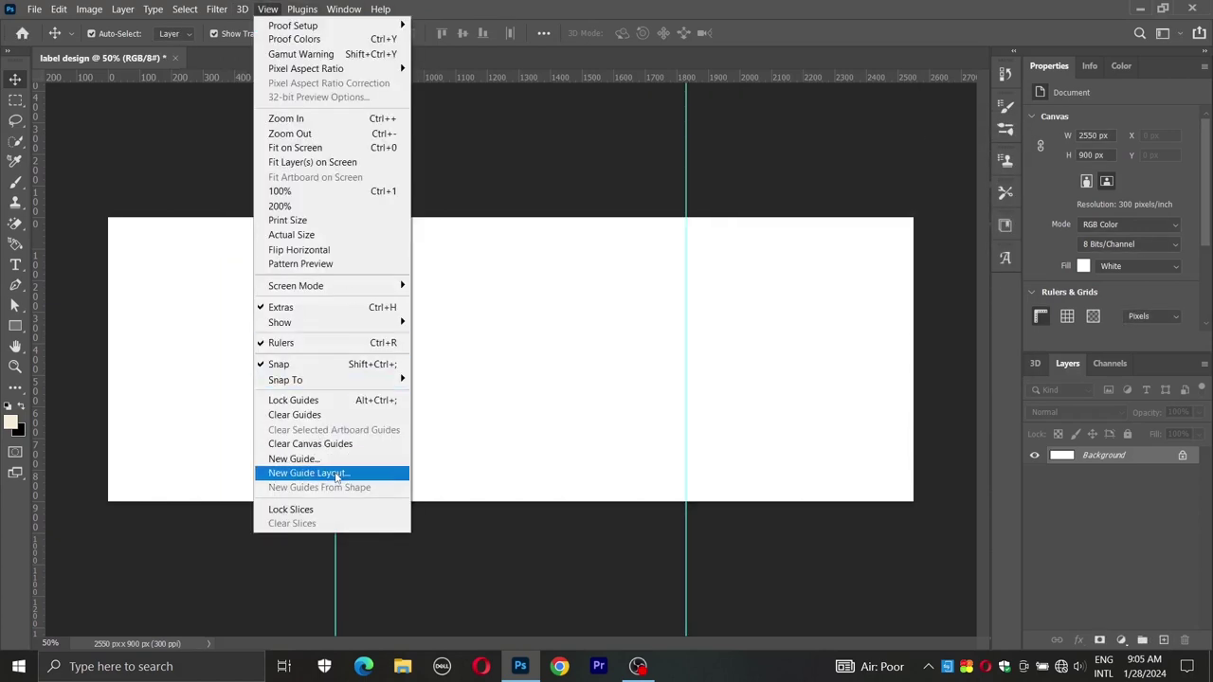
left_click(338, 474)
type("4")
type("m")
type("4mm")
type("4mm")
type("4mm")
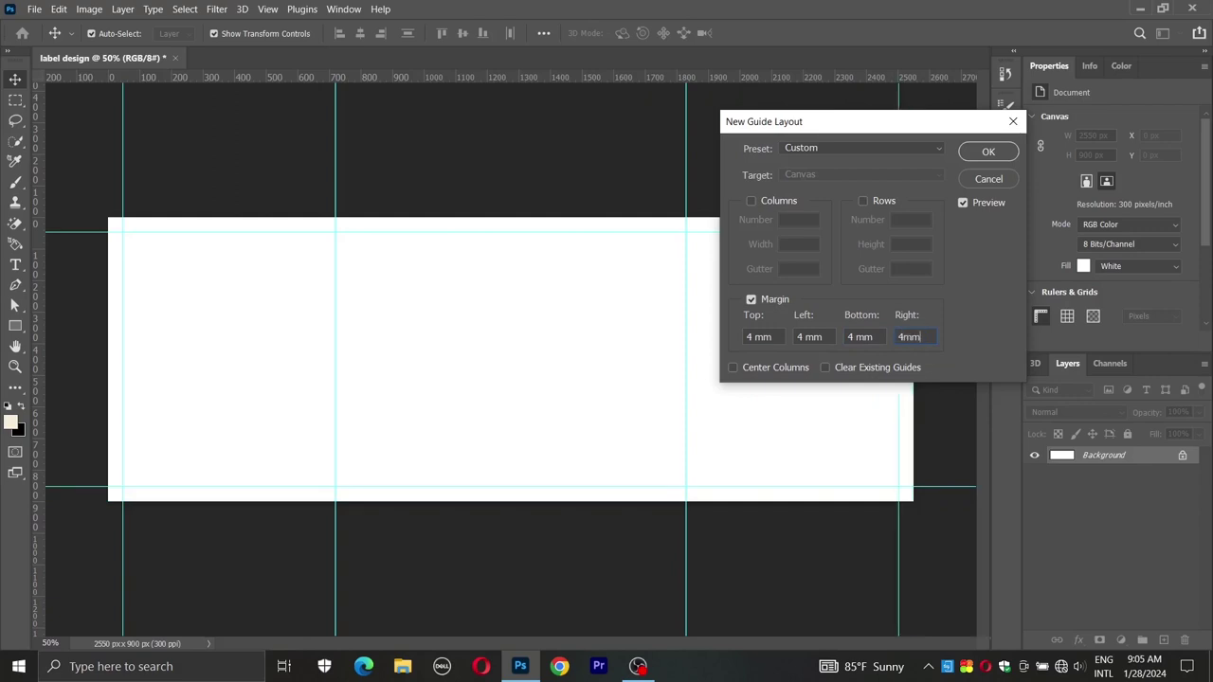
left_click(989, 151)
- Add another guide layout with 0.2 px margins on all four sides
left_click(242, 9)
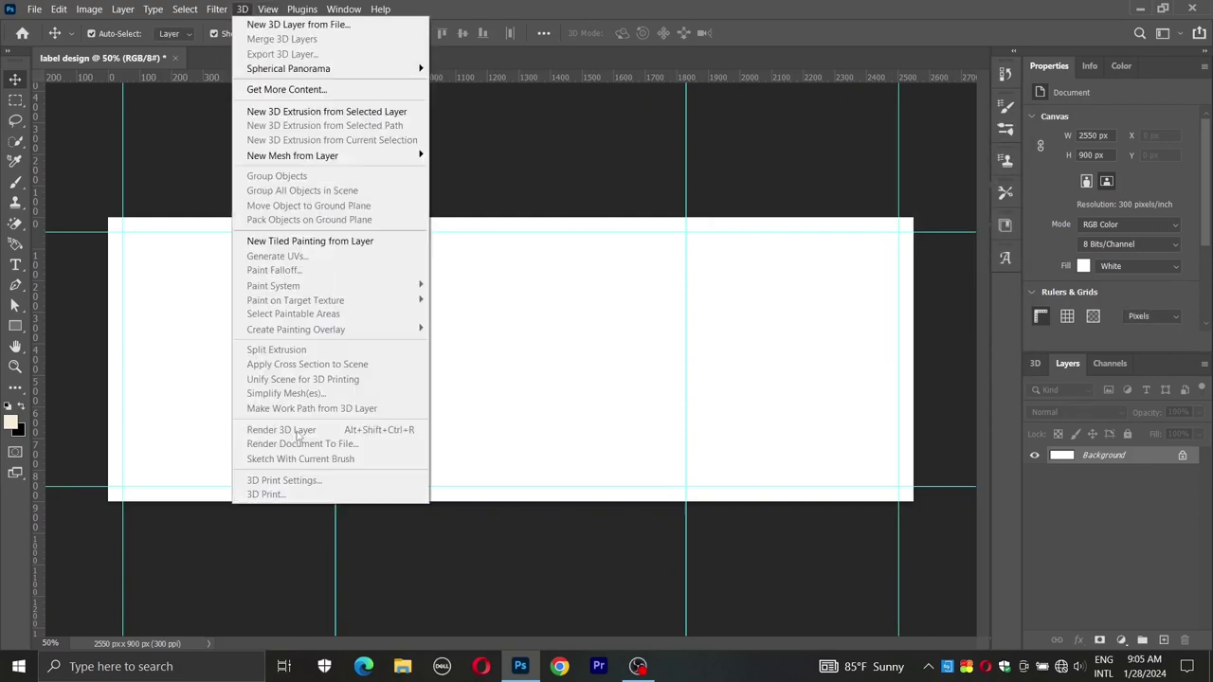
left_click(367, 474)
double_click(779, 336)
type("0.2")
type("0.2px")
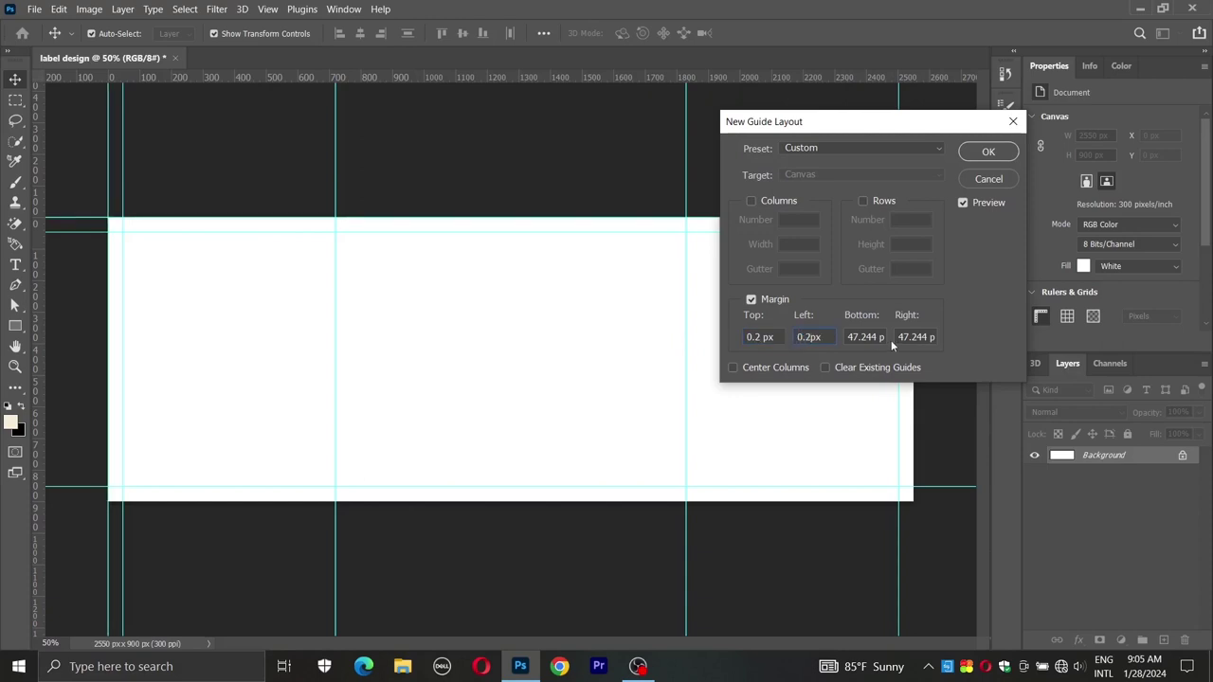
type("0.2")
type("0.2px")
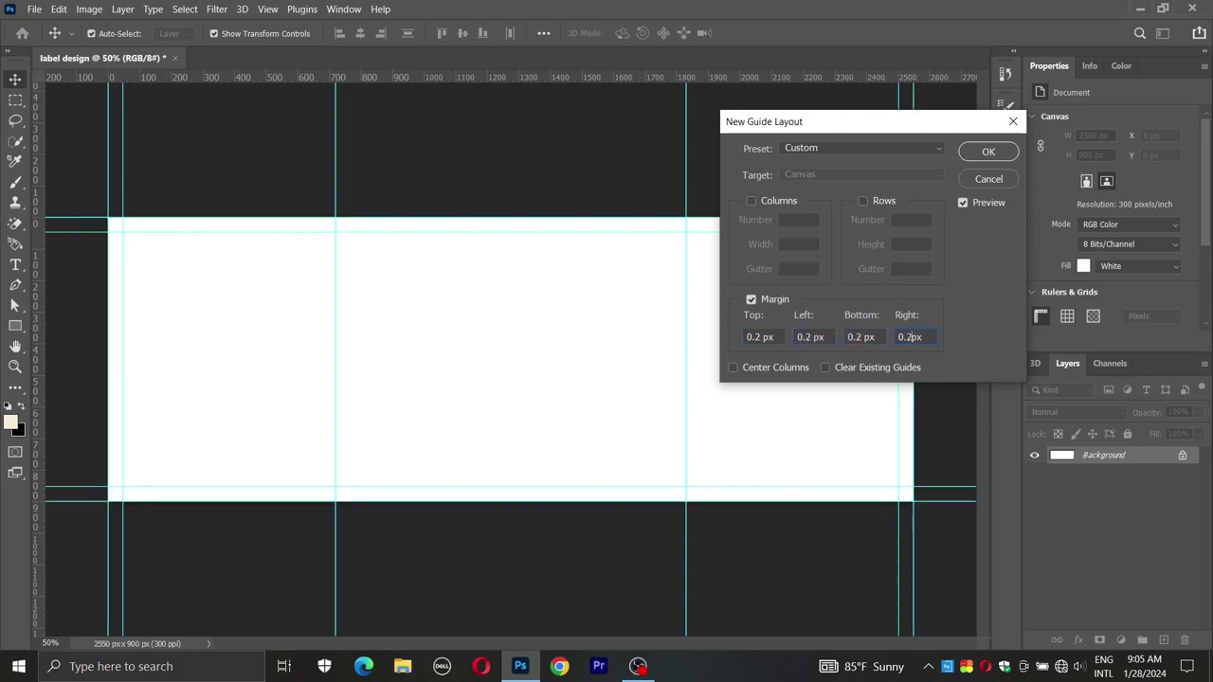
left_click(986, 153)
scroll(401, 303, "down", 2)
scroll(445, 296, "up", 1)
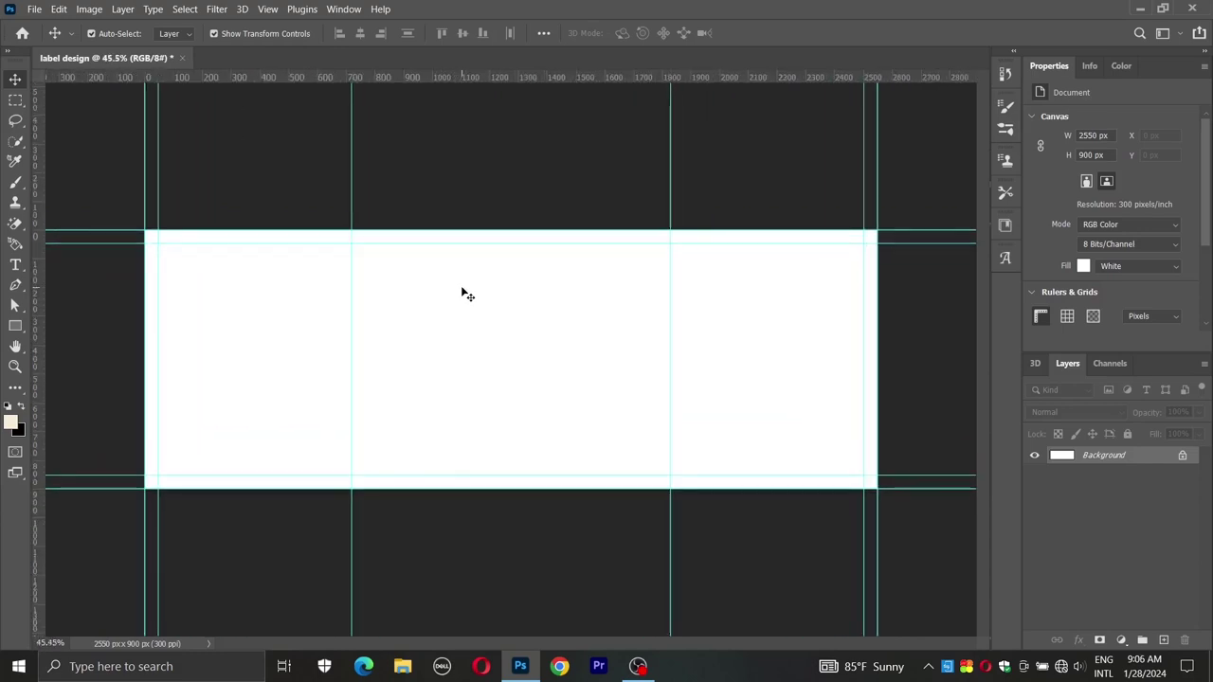
- Draw a pen shape with a curved left edge over the label's right end
left_click(15, 284)
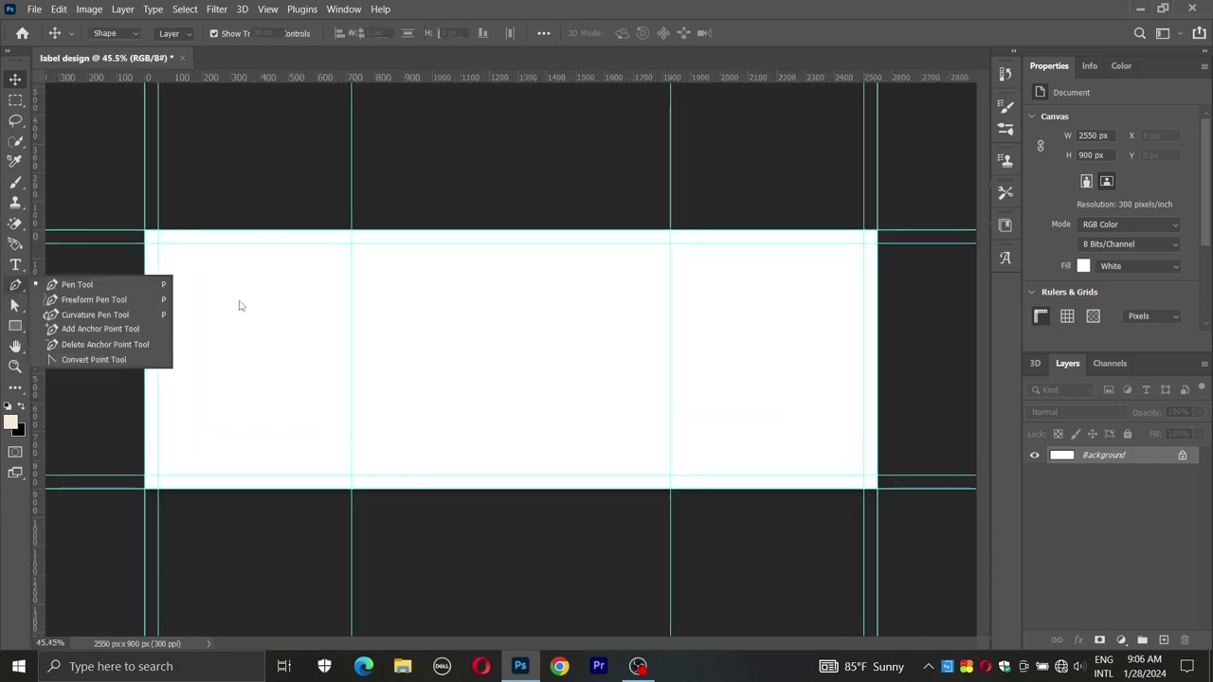
left_click(671, 230)
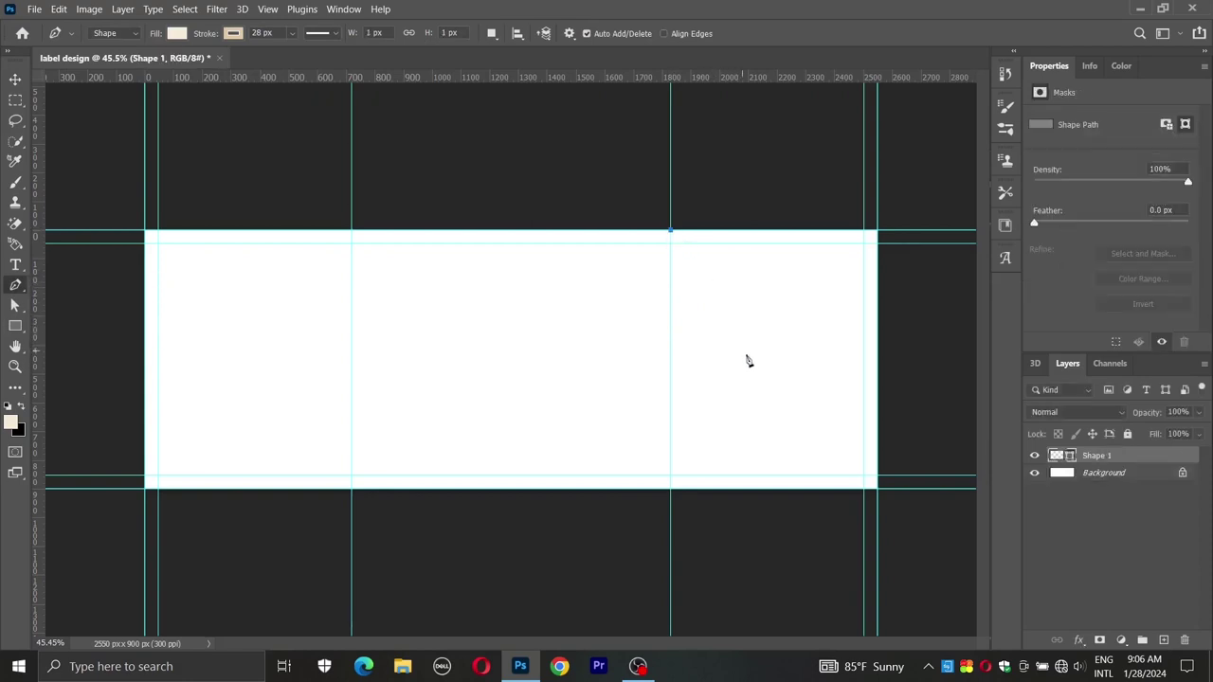
left_click_drag(793, 515, 821, 343)
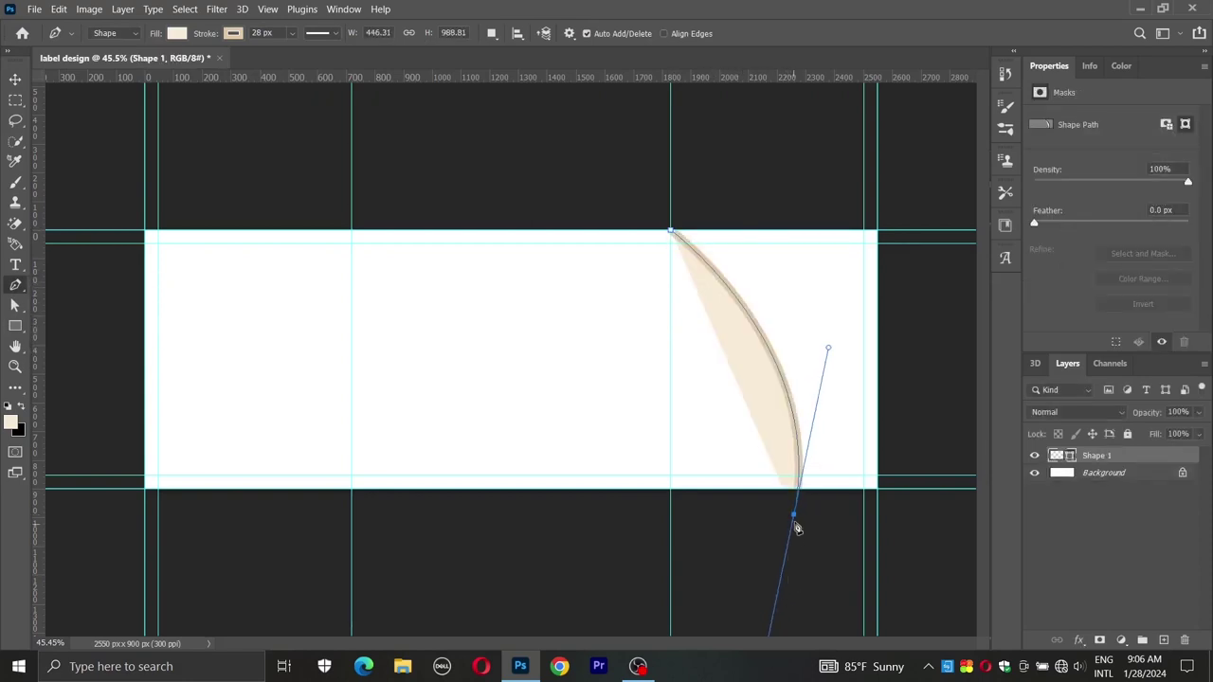
left_click(914, 182)
left_click(15, 82)
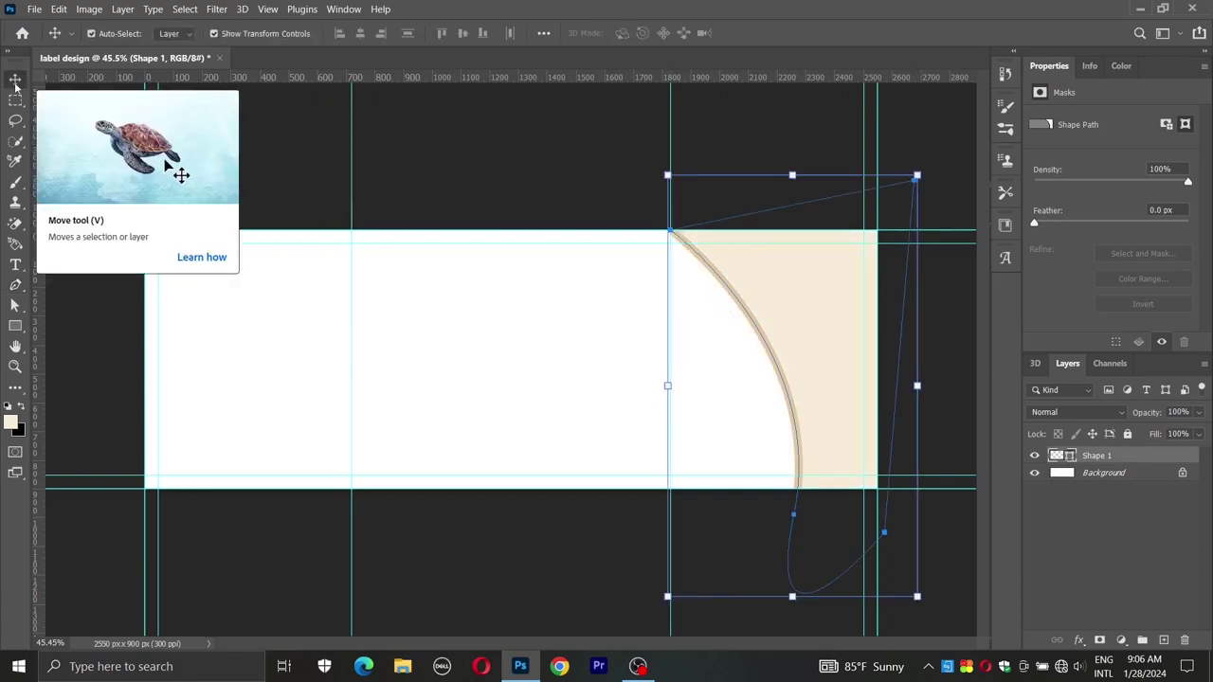
left_click(464, 193)
left_click(786, 371)
- Remove the curved shape's outline and fill it yellow (e5c01b)
key("p")
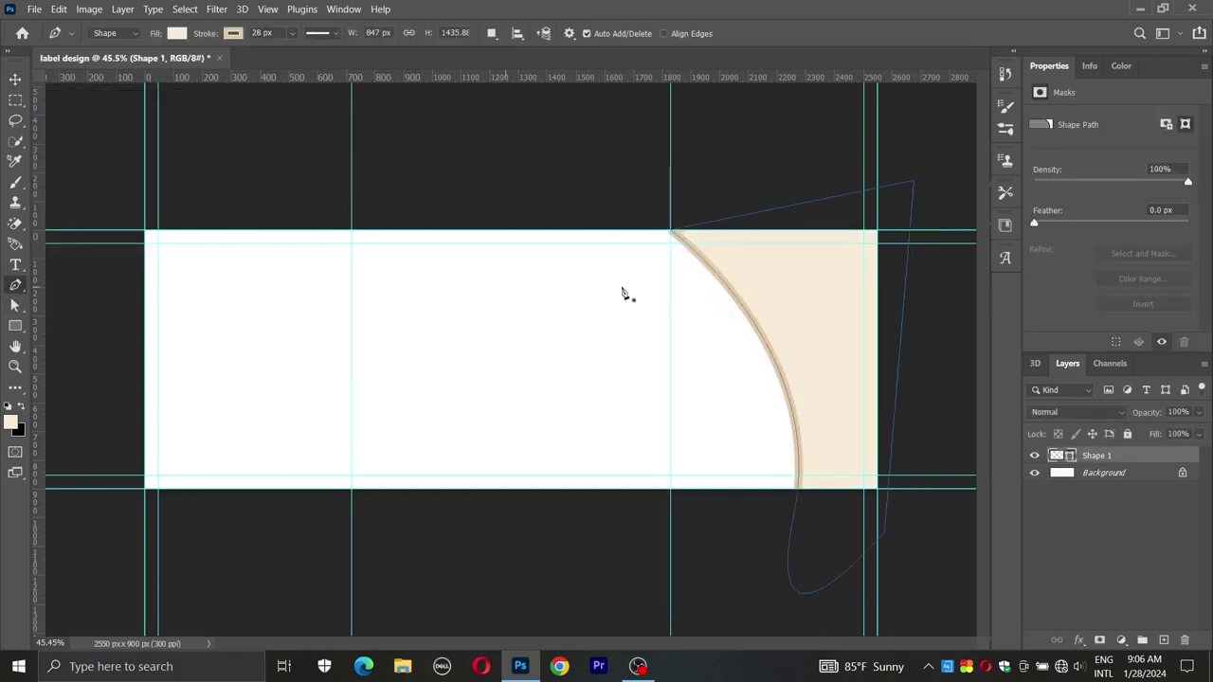
left_click(232, 34)
left_click(142, 63)
left_click(176, 33)
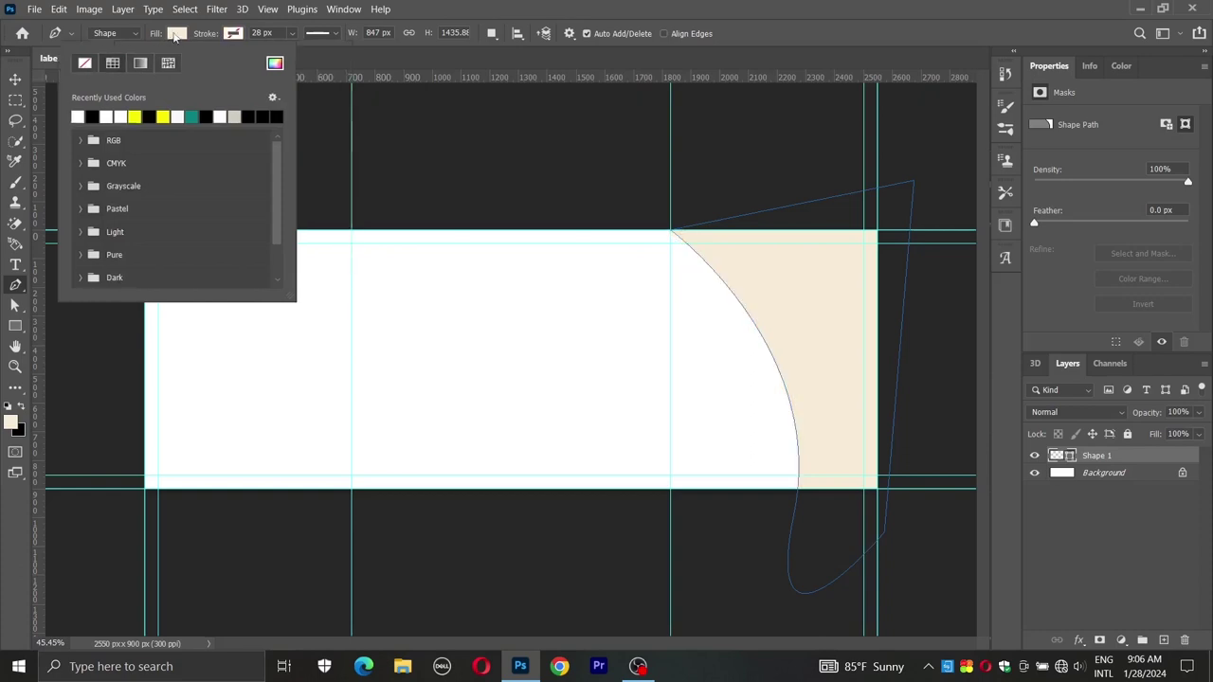
left_click(275, 62)
type("e5c01b")
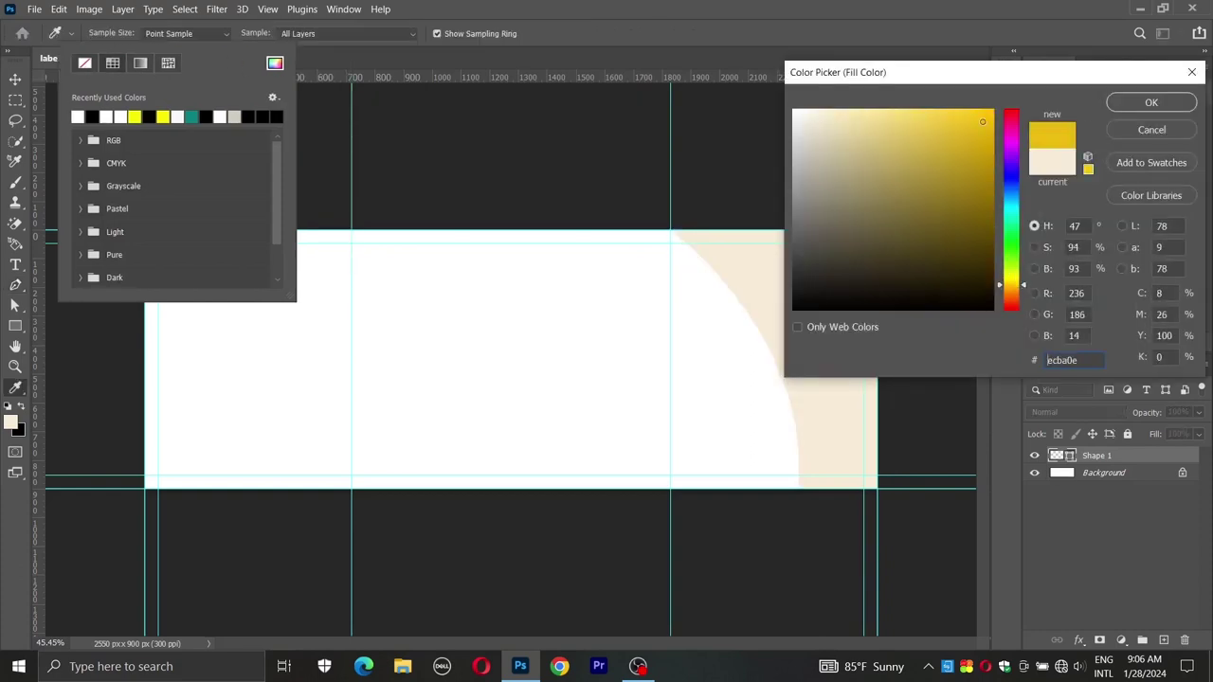
left_click(1136, 104)
left_click(525, 154)
- Open the 9106201_26203 image from the Downloads folder
key("v")
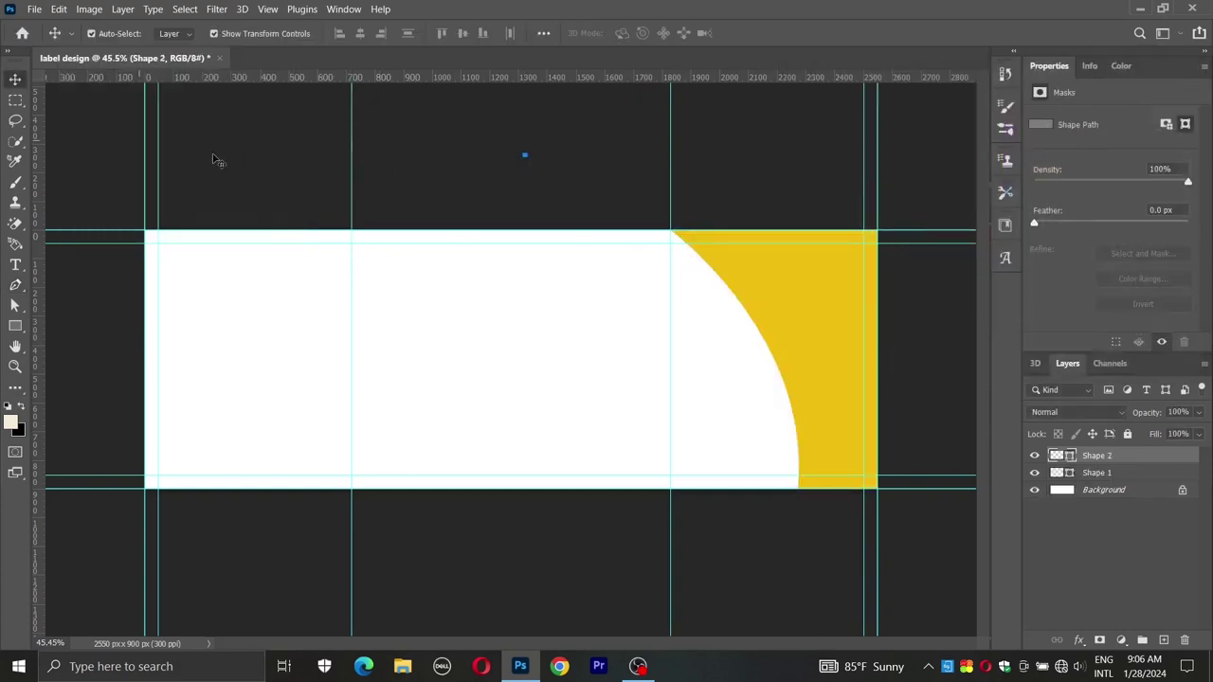
left_click(22, 33)
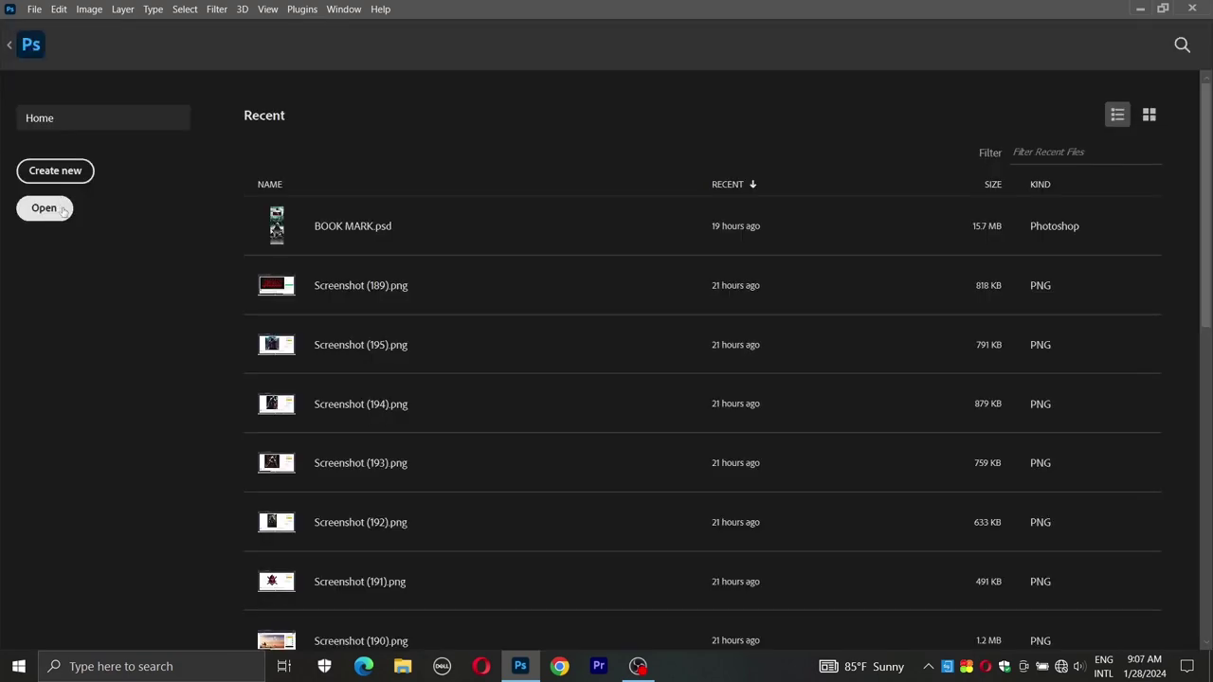
left_click(61, 210)
left_click(70, 136)
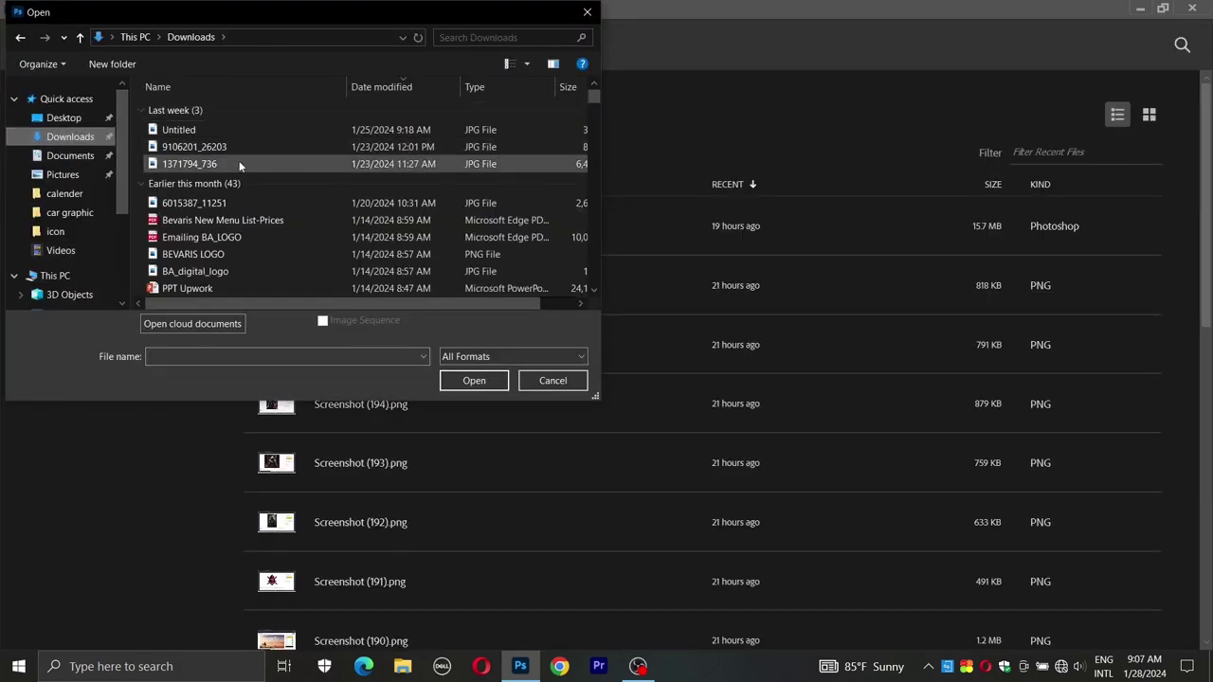
left_click(203, 147)
left_click(474, 380)
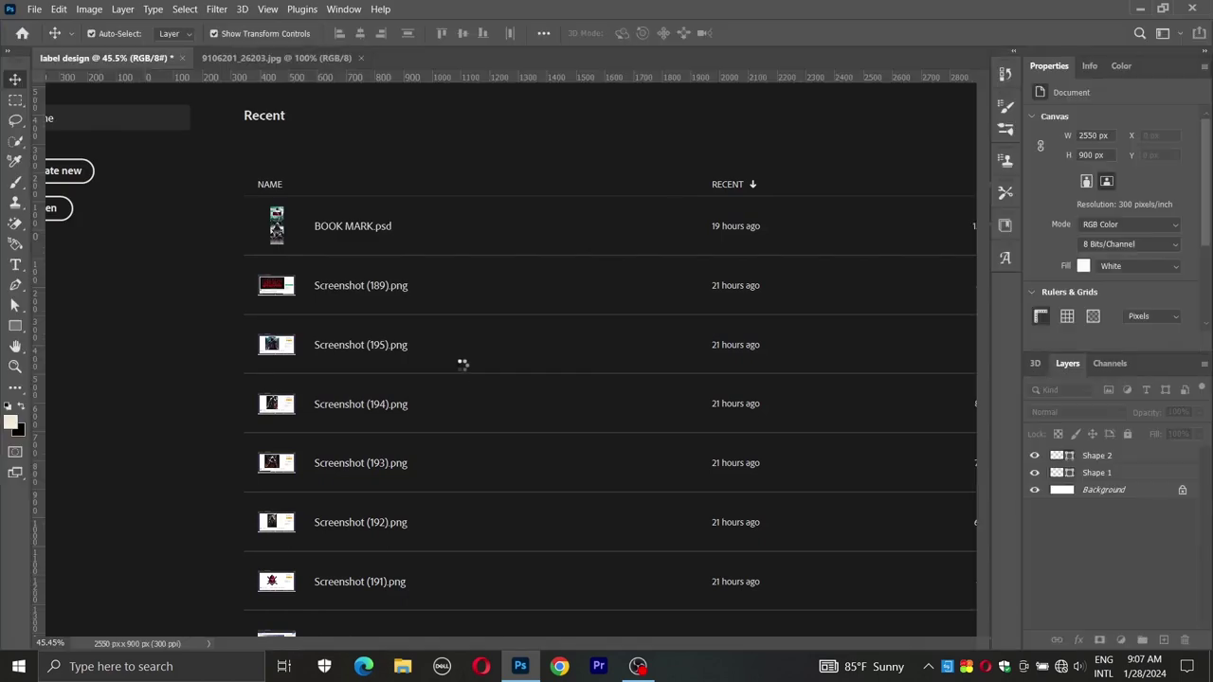
- Open 1371794_736.jpg and erase its white background with the Magic Eraser
left_click(21, 35)
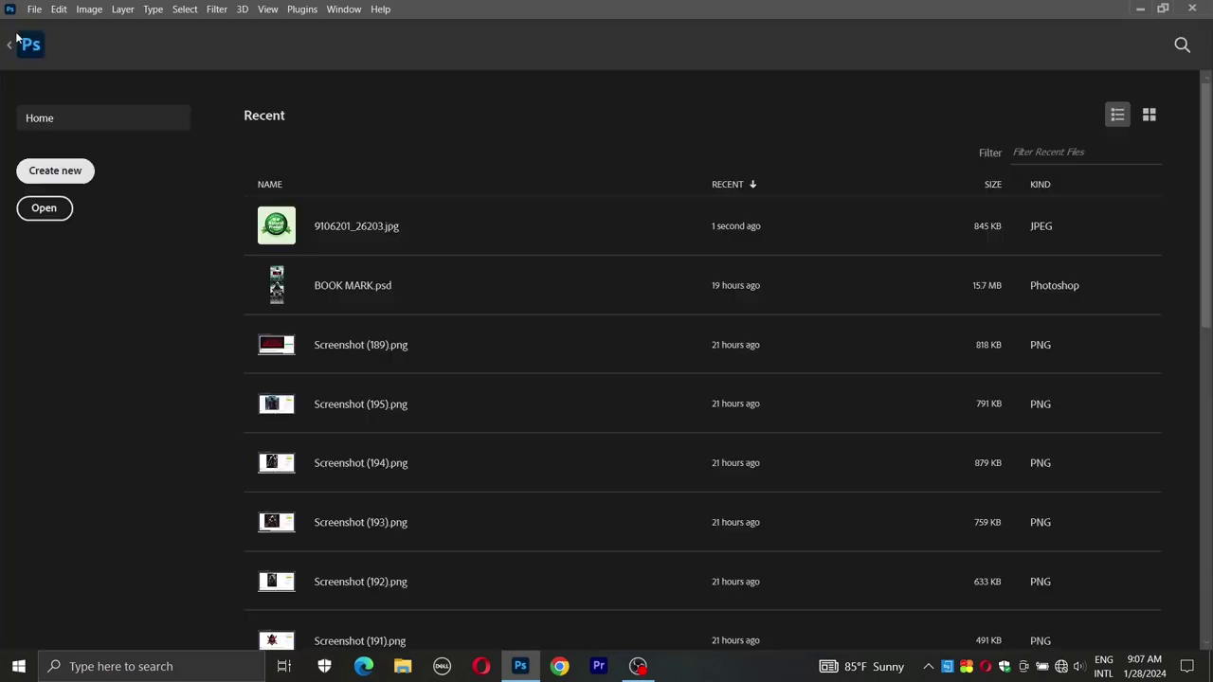
left_click(43, 207)
left_click(190, 164)
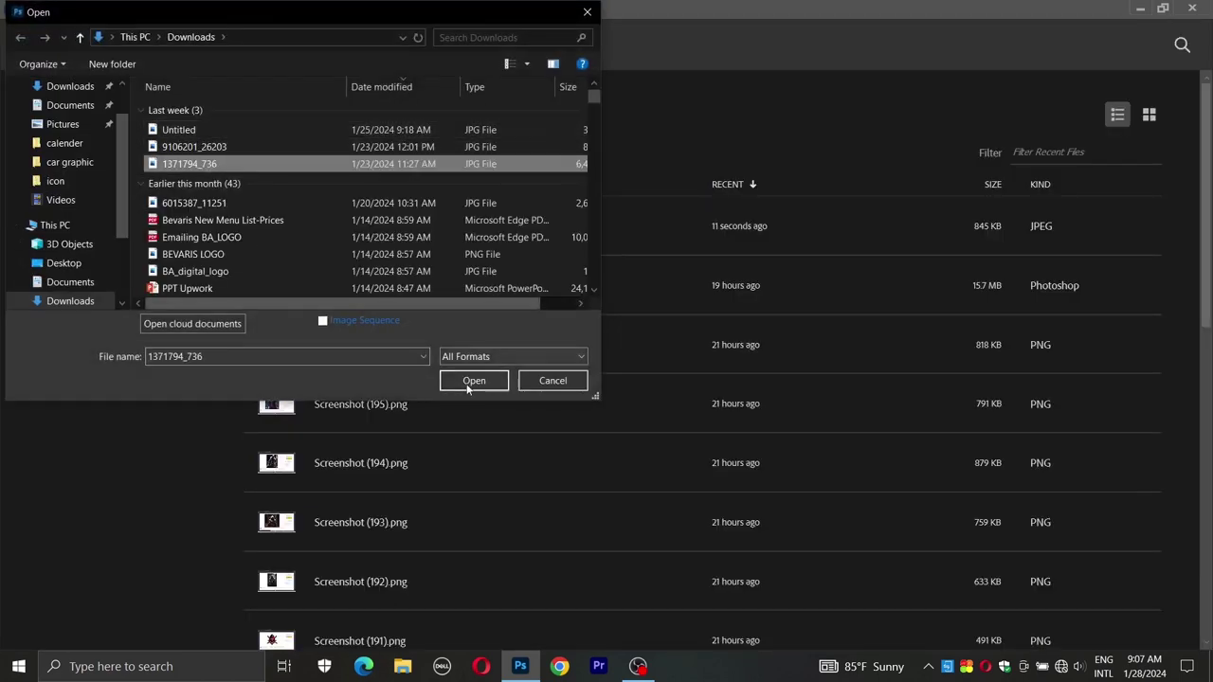
left_click(472, 381)
right_click(16, 224)
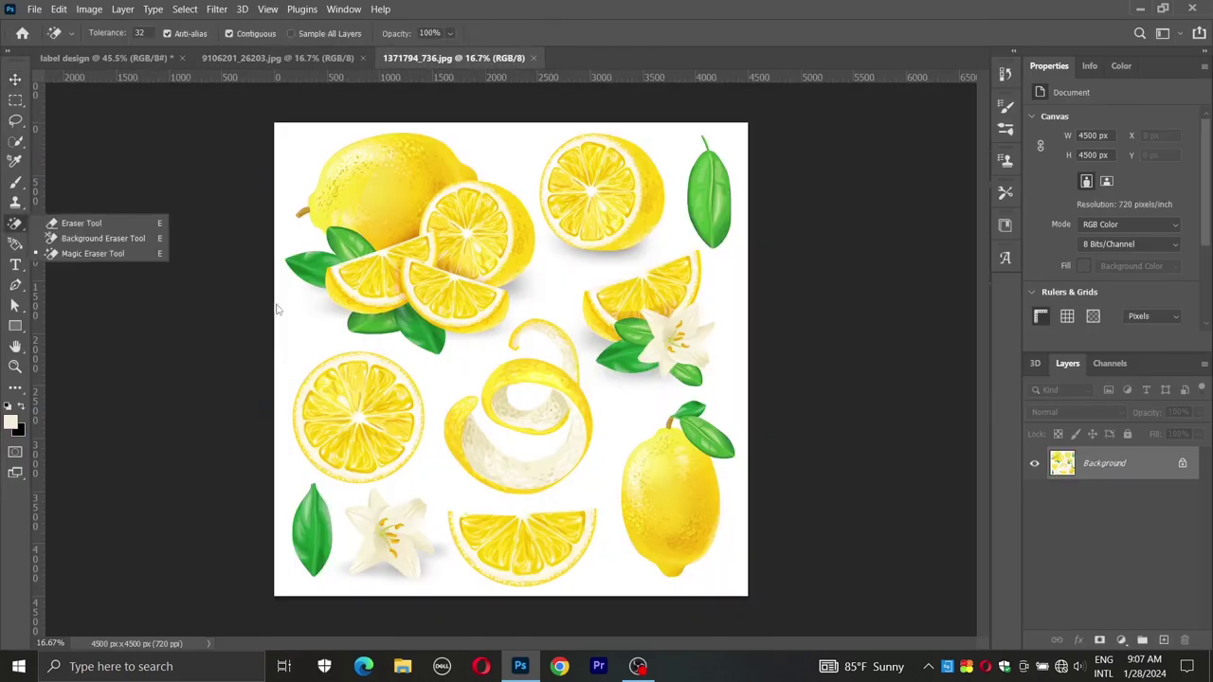
left_click(85, 254)
left_click(308, 324)
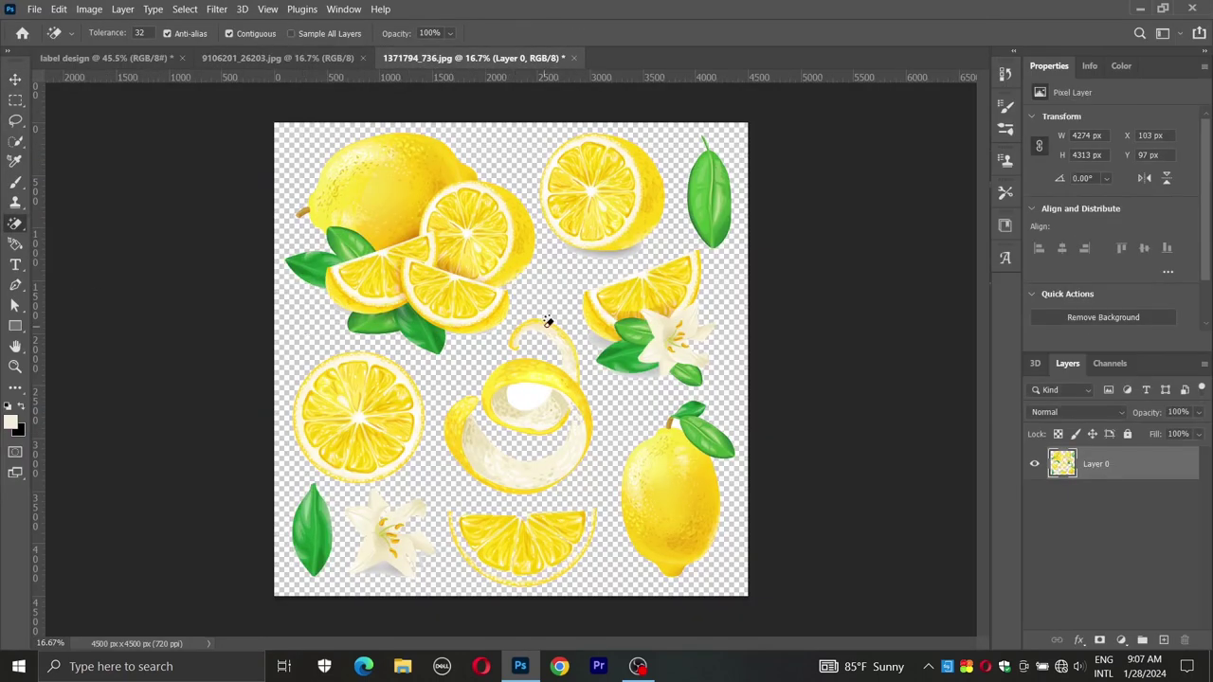
- Select the top-left lemon cluster with the Object Selection tool
left_click(15, 140)
right_click(15, 140)
left_click(76, 139)
left_click_drag(277, 125, 539, 352)
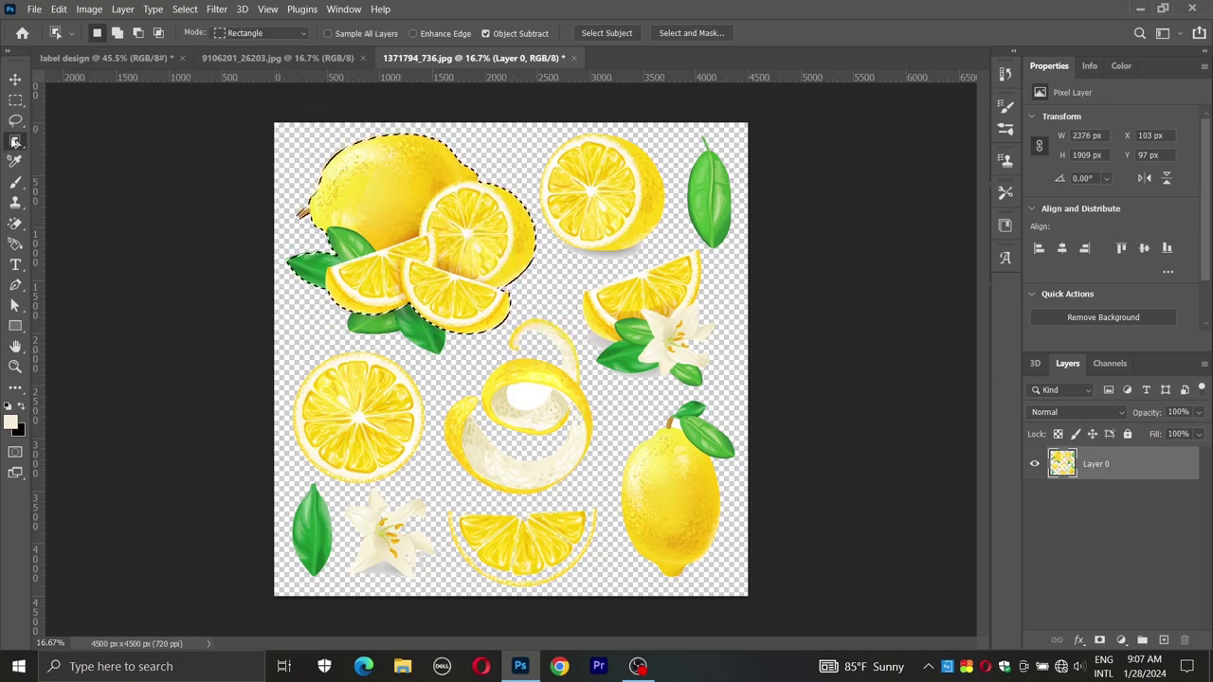
right_click(15, 140)
left_click(75, 156)
- Move the lemon cluster into the label, scale it down and centre it
key("v")
mouse_move(256, 239)
left_mouse_down()
mouse_move(130, 66)
mouse_move(481, 363)
left_mouse_up()
mouse_move(725, 479)
left_mouse_down()
mouse_move(235, 180)
mouse_move(330, 469)
left_mouse_up()
left_click_drag(311, 149, 446, 257)
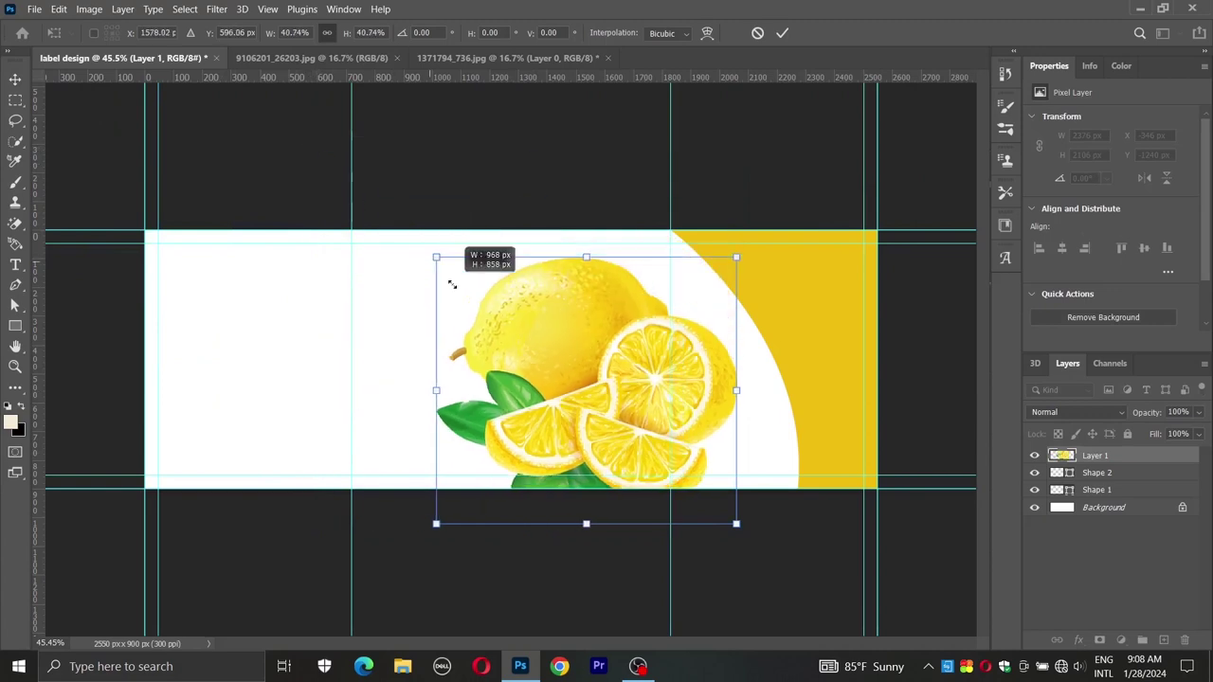
left_click_drag(574, 348, 487, 321)
key("Return")
- Recolour the curved right panel with gold sampled from the lemon artwork
left_click(811, 337)
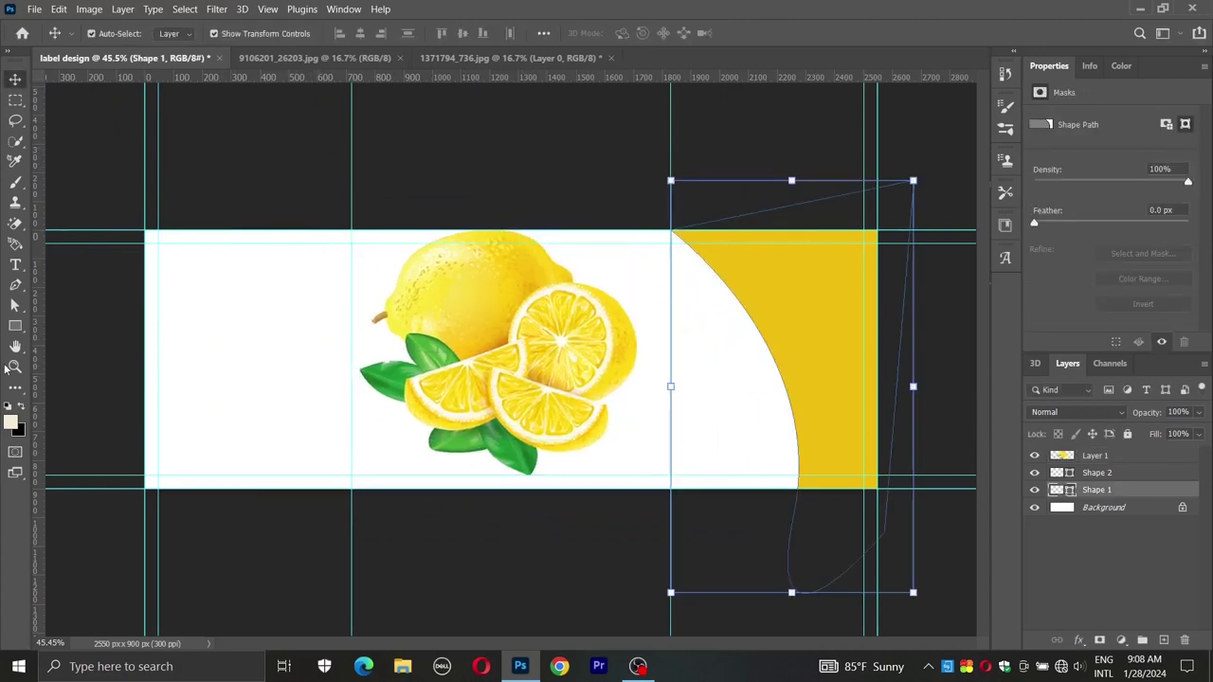
key("p")
left_click(176, 34)
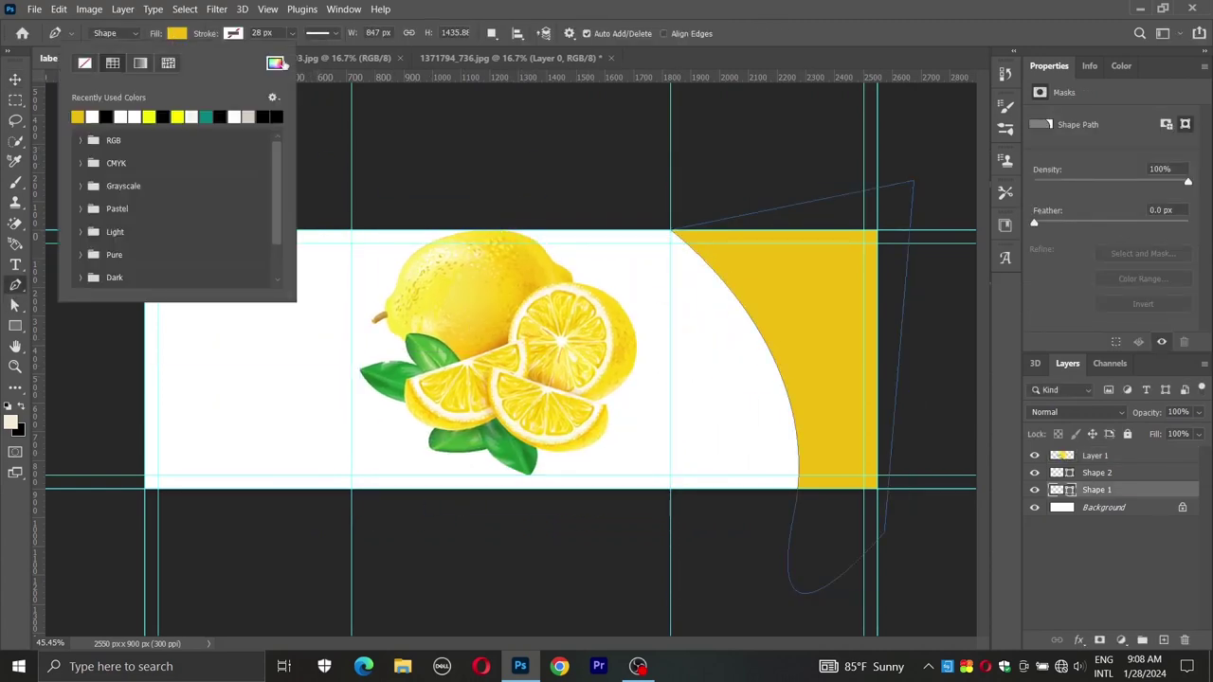
left_click(275, 63)
left_click(533, 275)
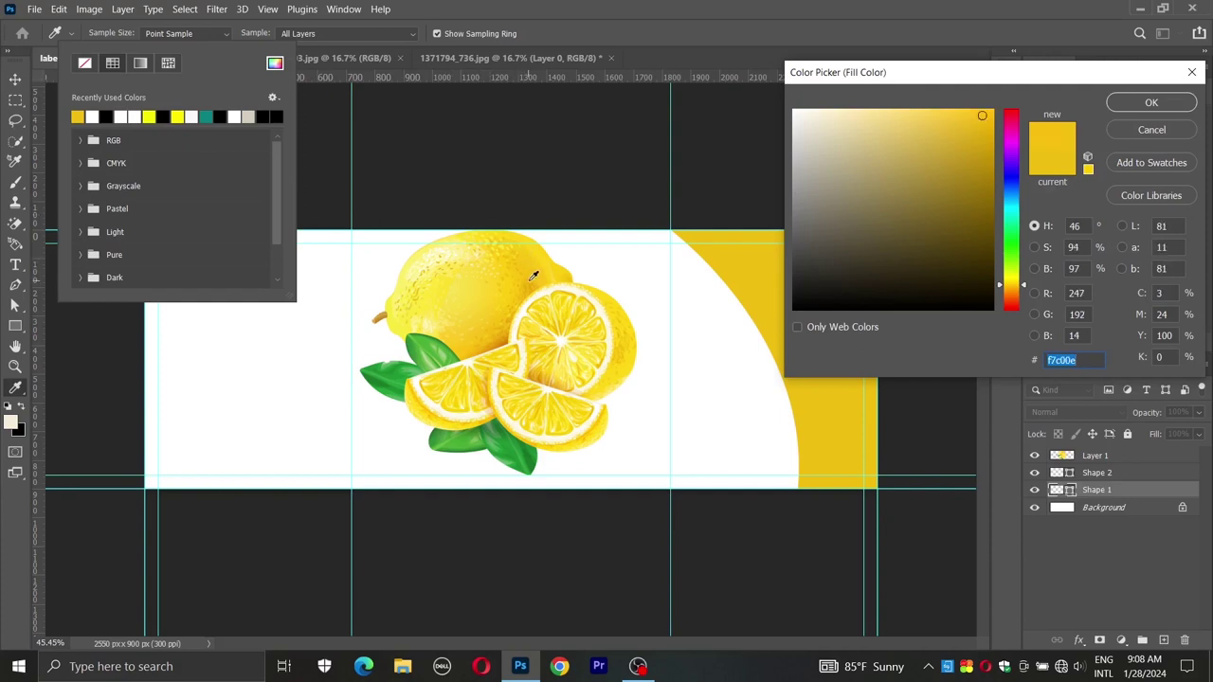
key("Return")
key("v")
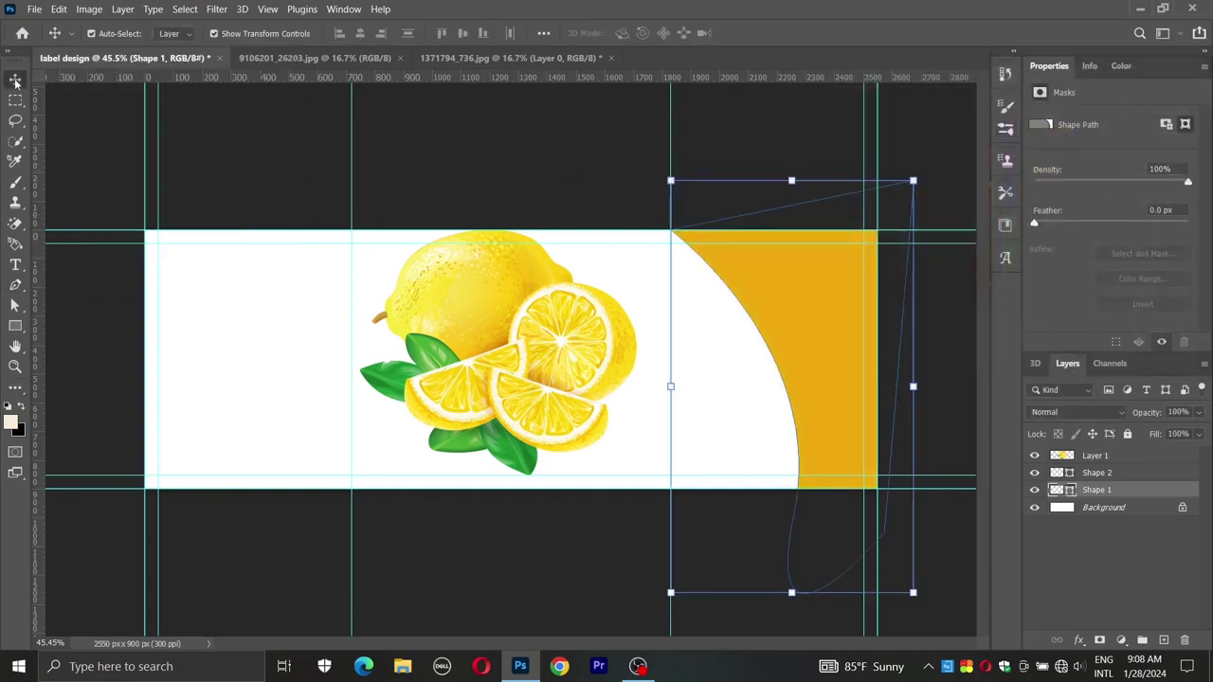
left_click(16, 284)
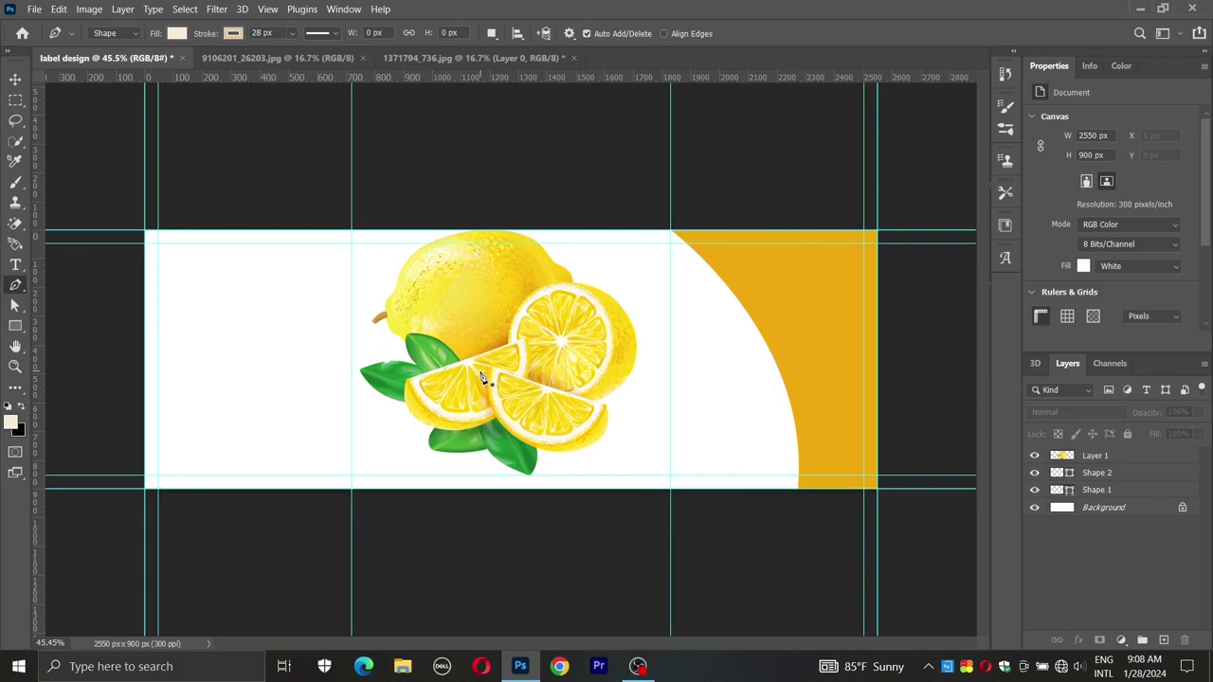
- Draw a closed, outline-free curved shape across the lower-right corner
scroll(701, 350, "up", 2)
scroll(755, 401, "right", 3)
scroll(720, 384, "right", 1)
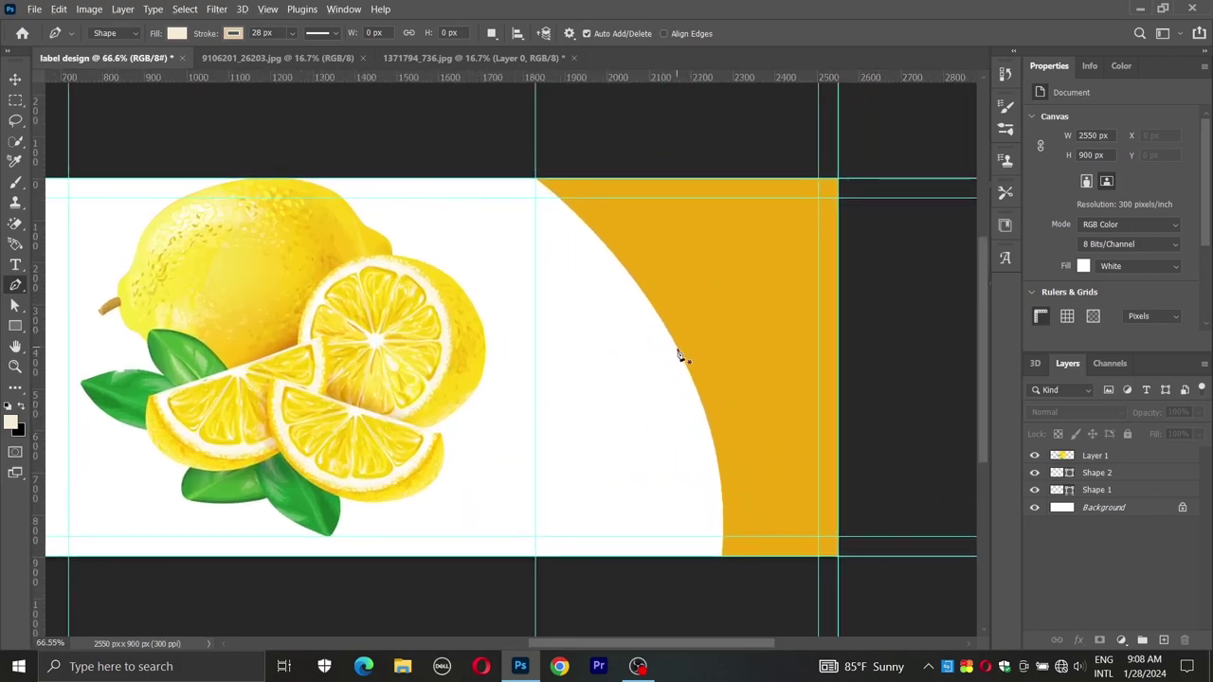
left_click(678, 351)
left_click_drag(855, 411, 902, 471)
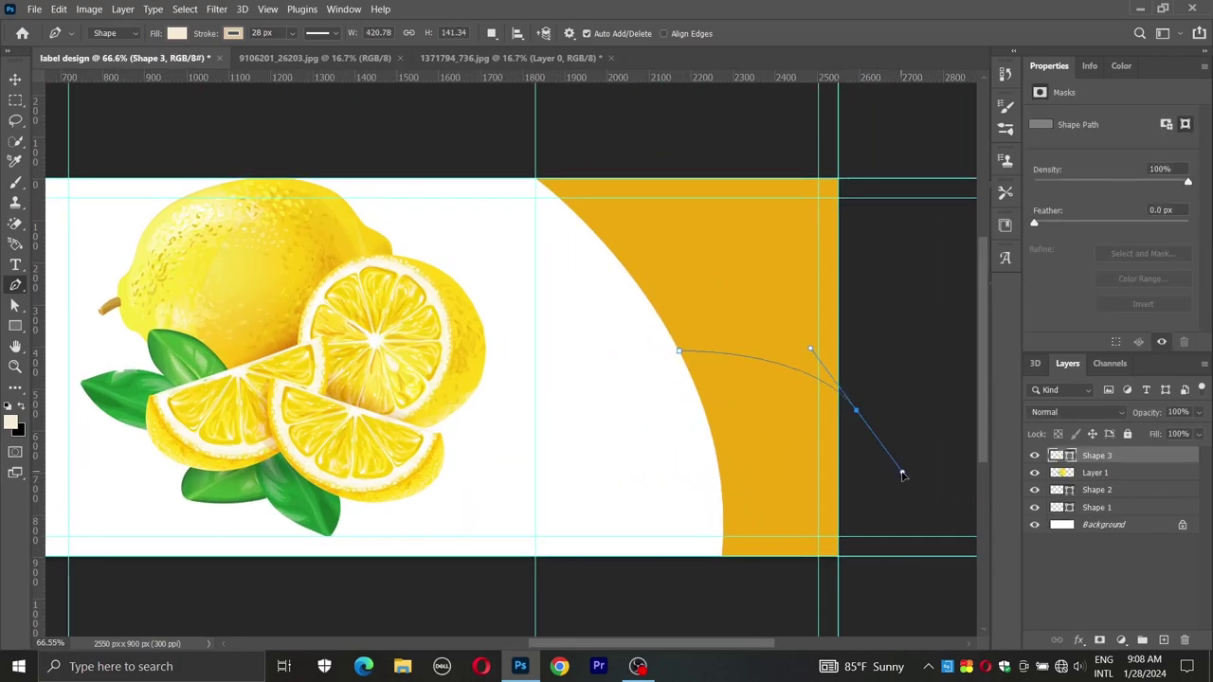
left_click(880, 589)
left_click(715, 597)
left_click(678, 351)
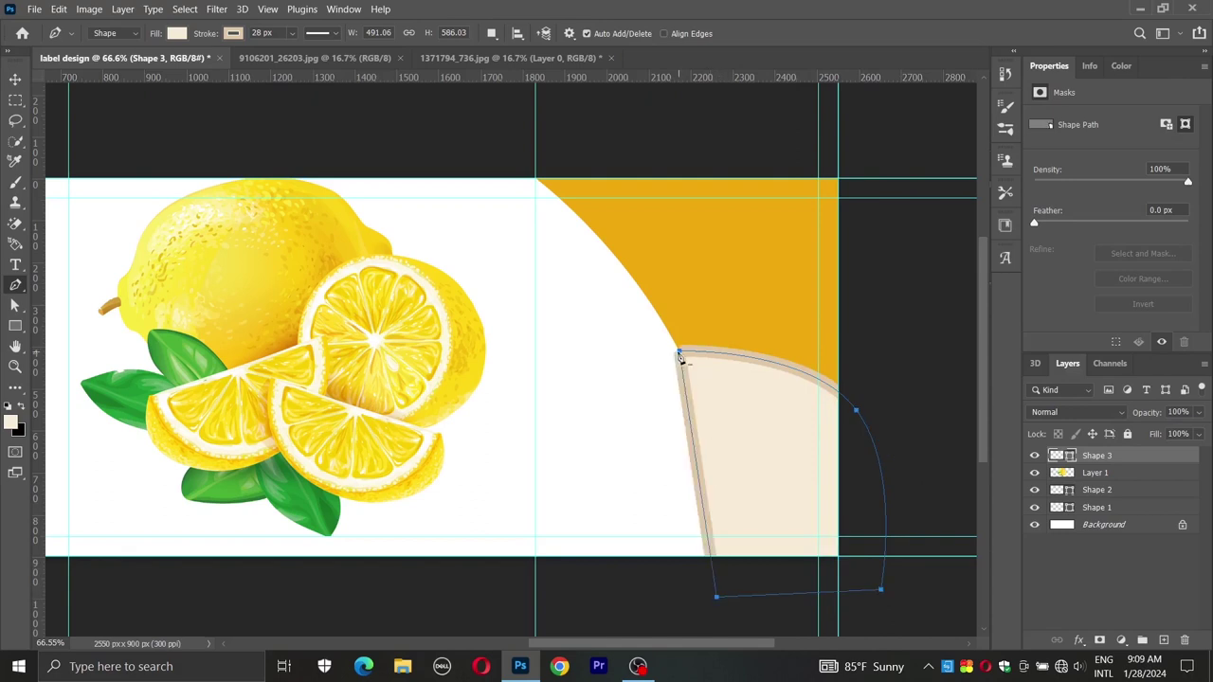
left_click(235, 34)
left_click(140, 63)
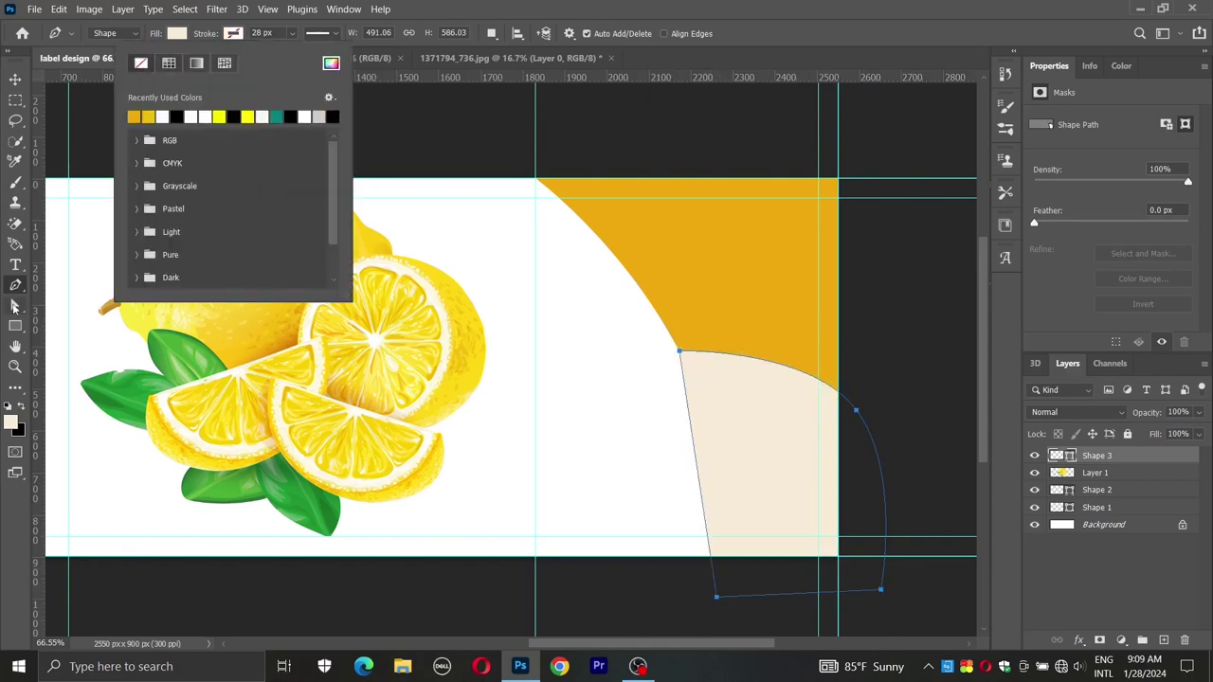
- Move the new shape's bottom-left corner onto the label's bottom edge
left_click(15, 306)
left_click(678, 352)
left_click_drag(717, 596, 724, 556)
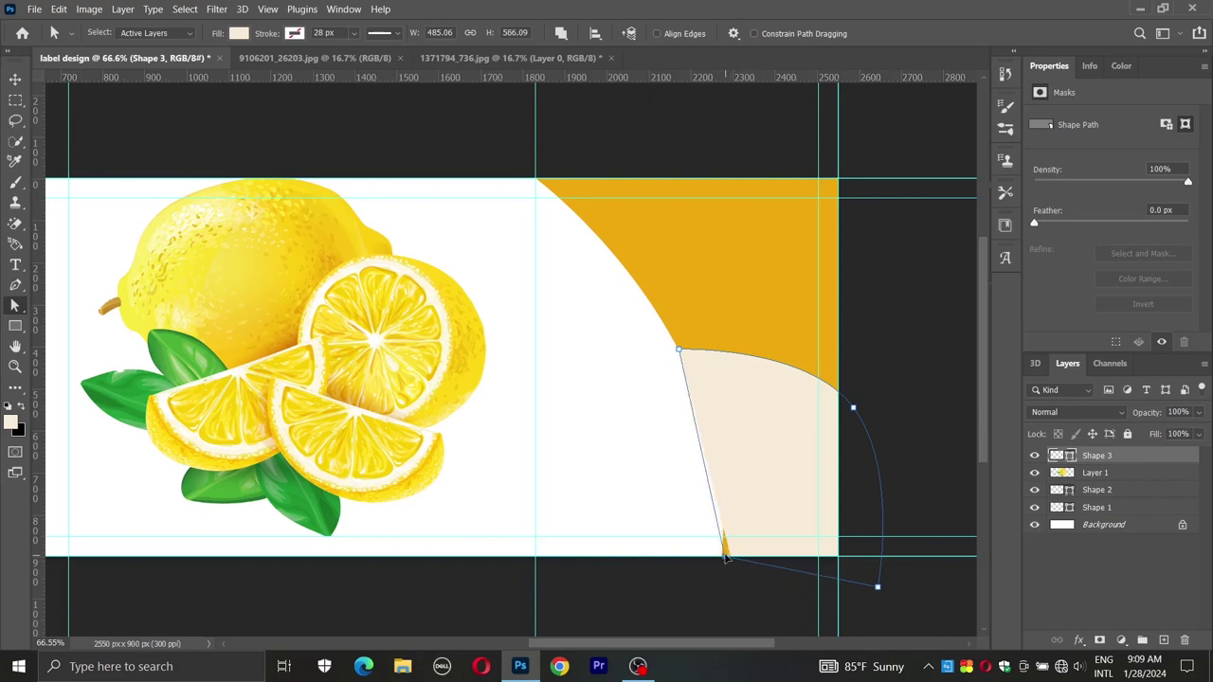
left_click(679, 351)
left_click_drag(723, 558, 720, 558)
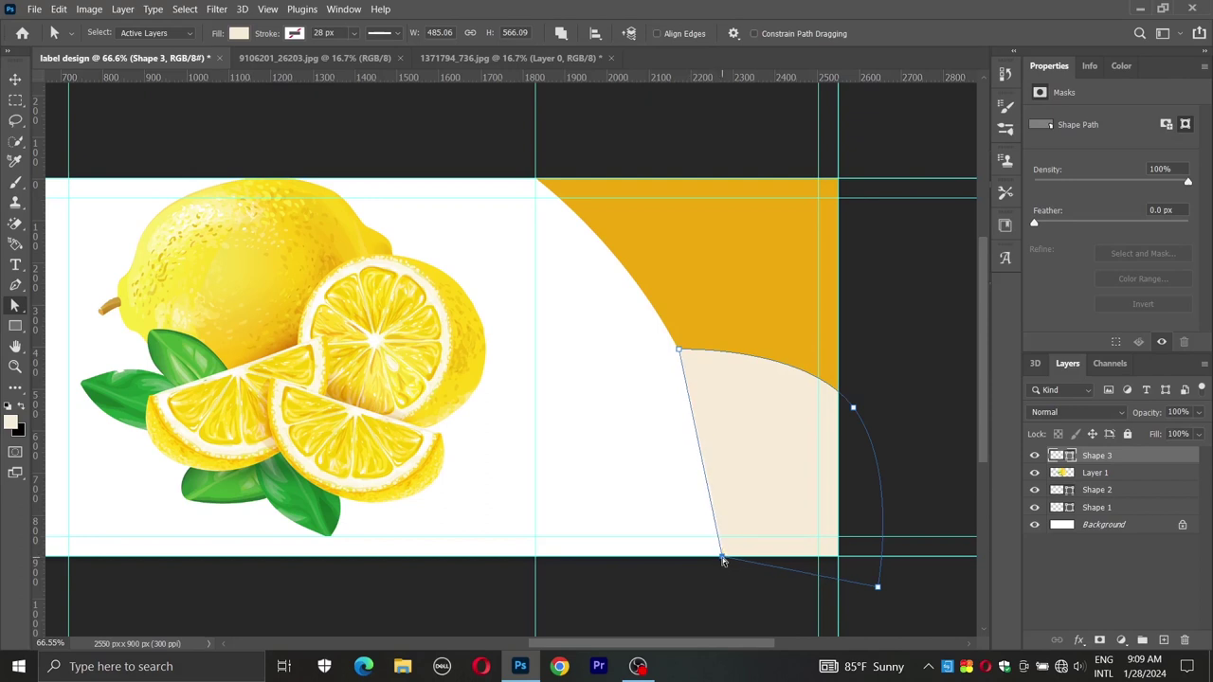
- Add an anchor point and bend the shape's left edge into a curve
right_click(16, 289)
left_click(94, 329)
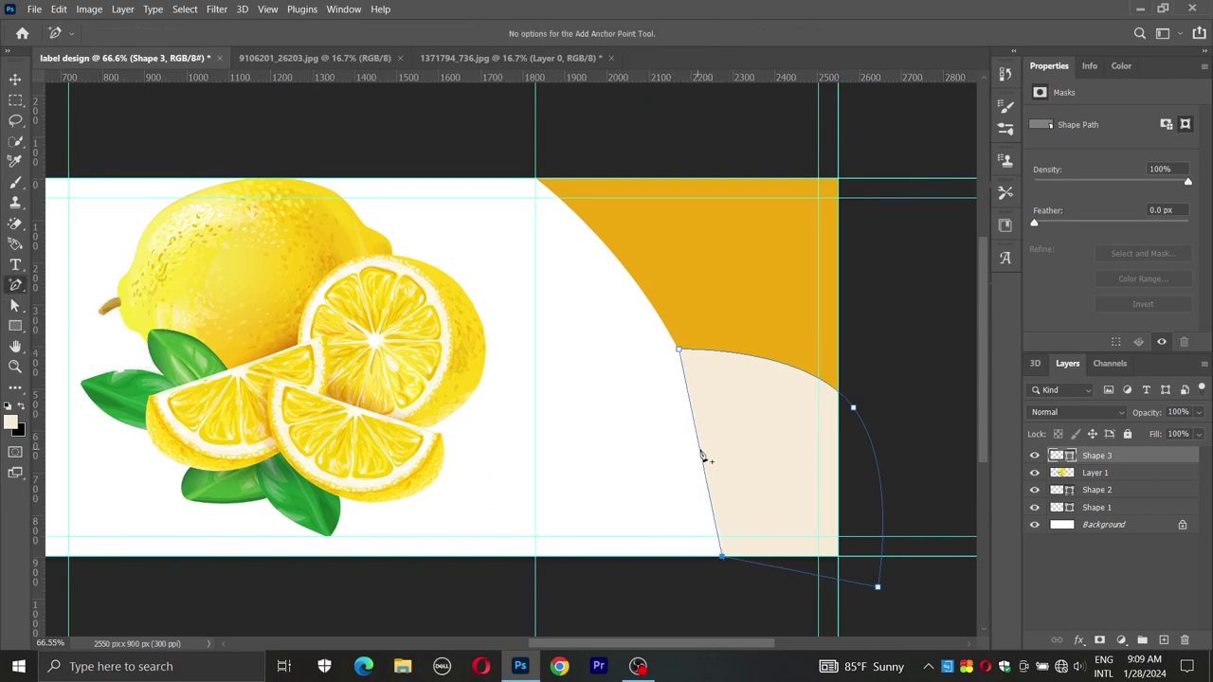
left_click(15, 305)
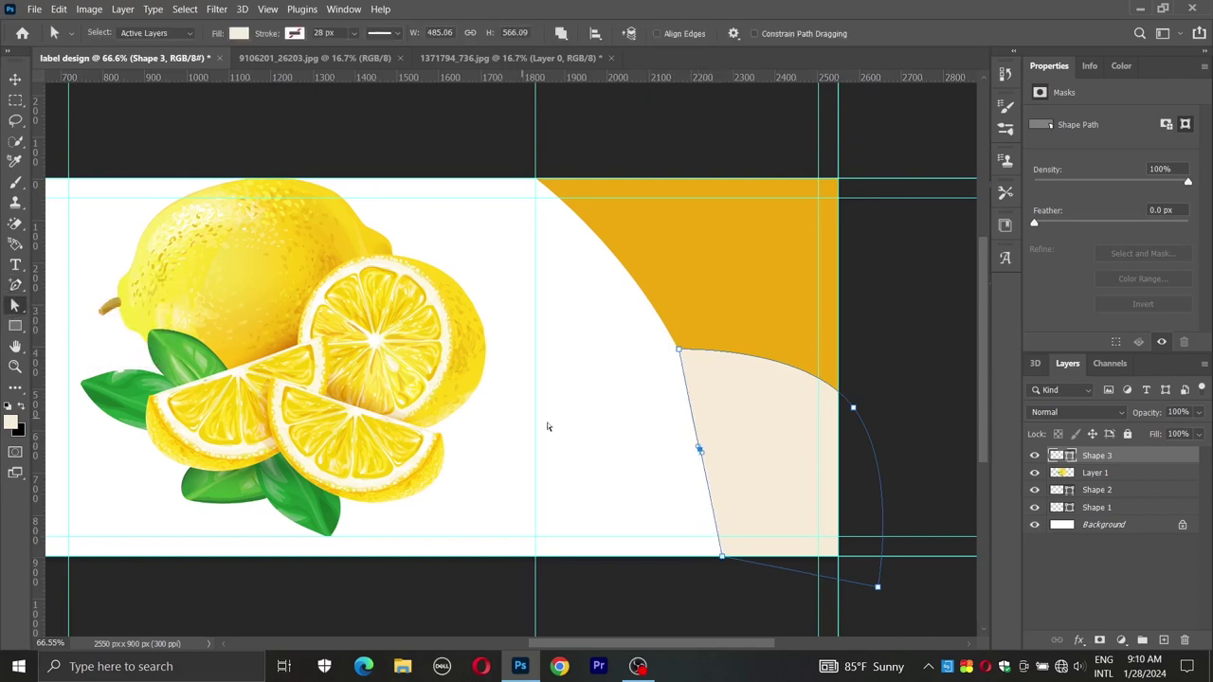
left_click_drag(701, 455, 718, 452)
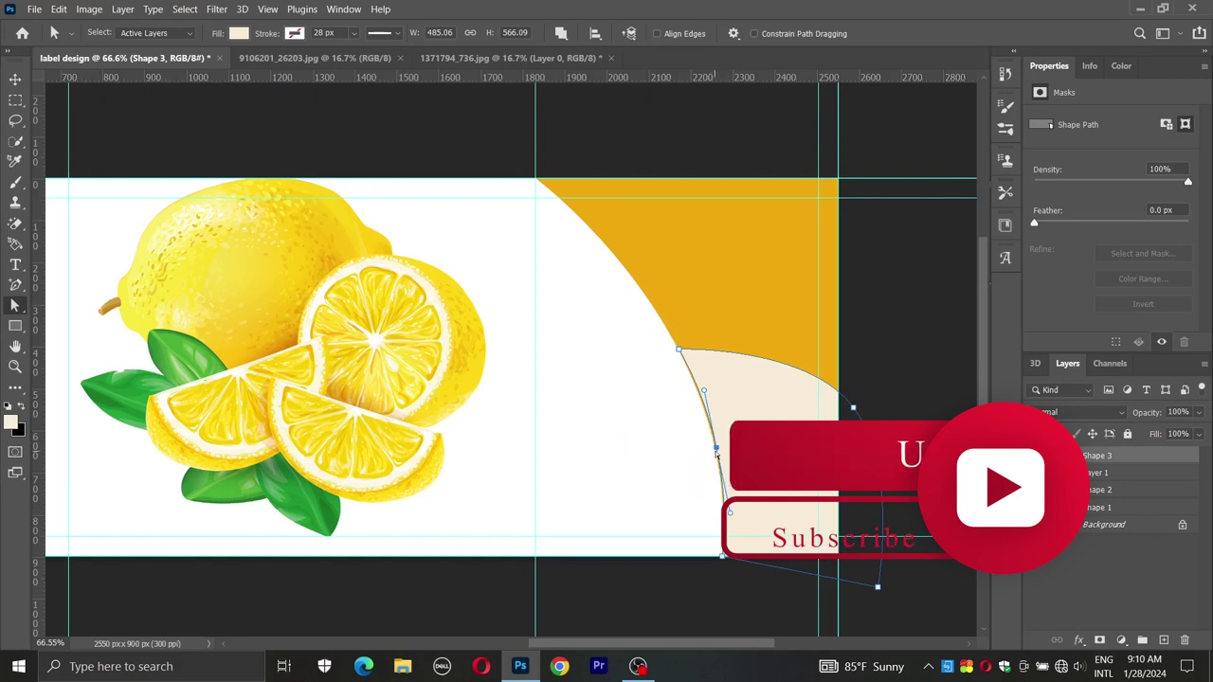
left_click_drag(729, 509, 730, 507)
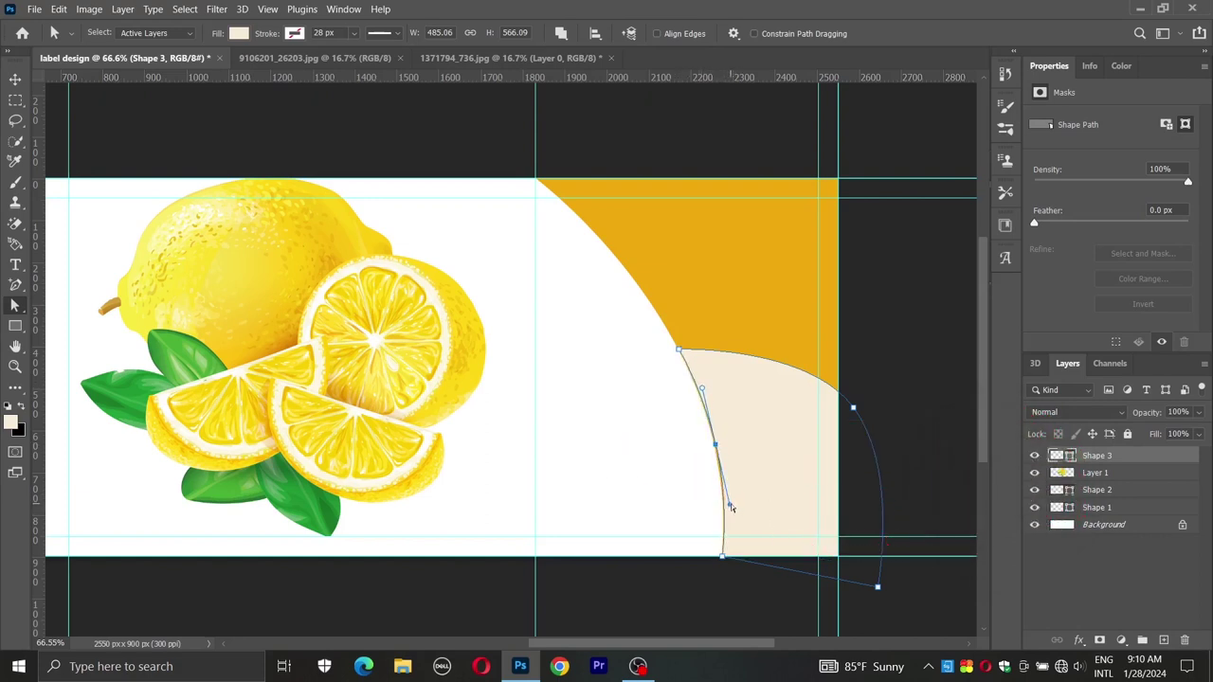
left_click_drag(702, 388, 699, 390)
left_click_drag(733, 503, 729, 503)
key("v")
left_click_drag(731, 439, 729, 439)
left_click(297, 126)
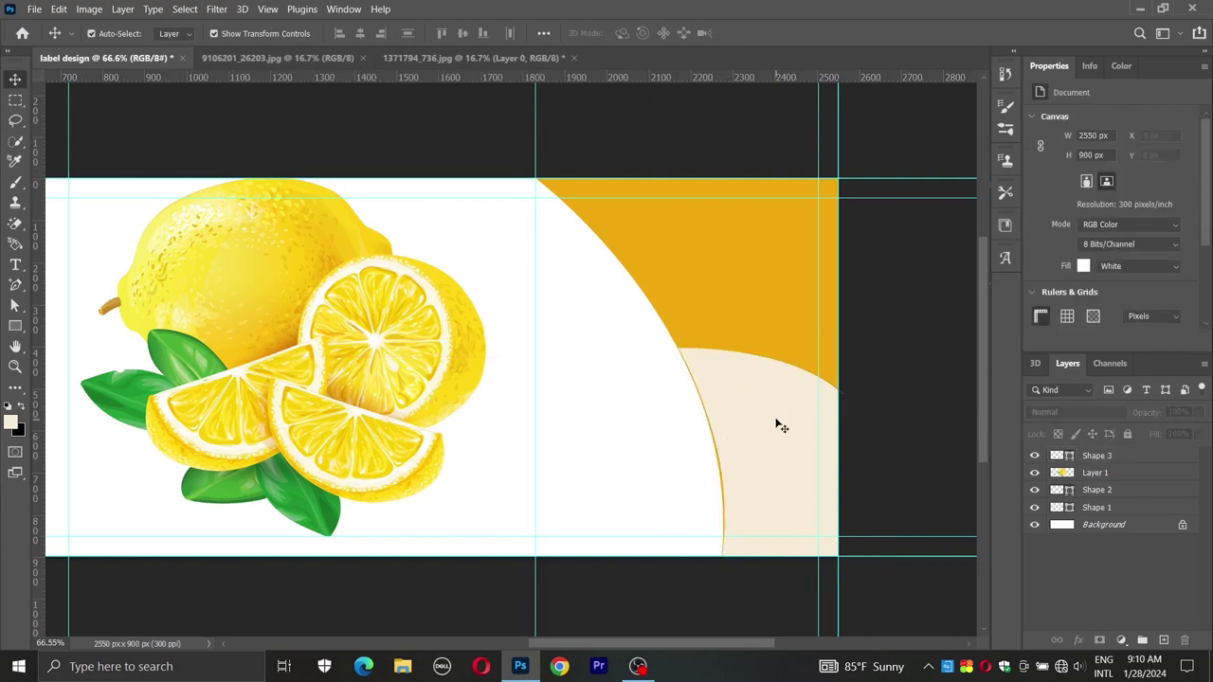
- Fill the new shape with lemon yellow sampled from the lemon artwork
left_click(779, 426)
right_click(15, 285)
left_click(75, 285)
left_click(176, 33)
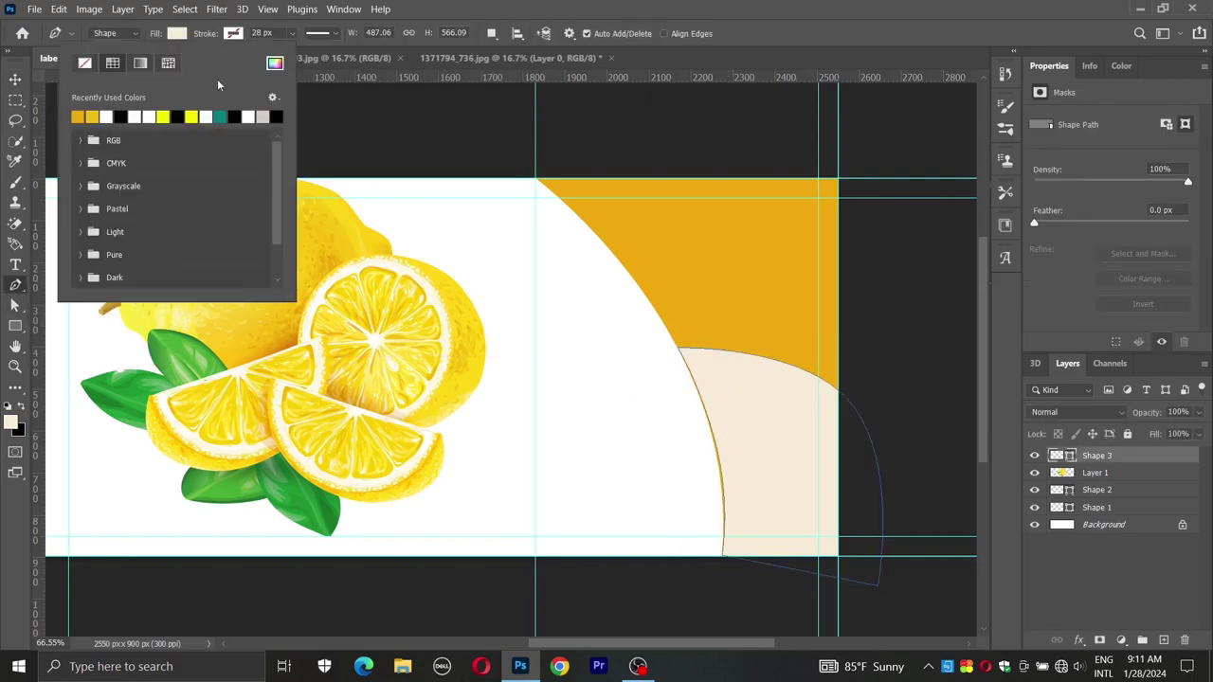
left_click(274, 62)
left_click(470, 312)
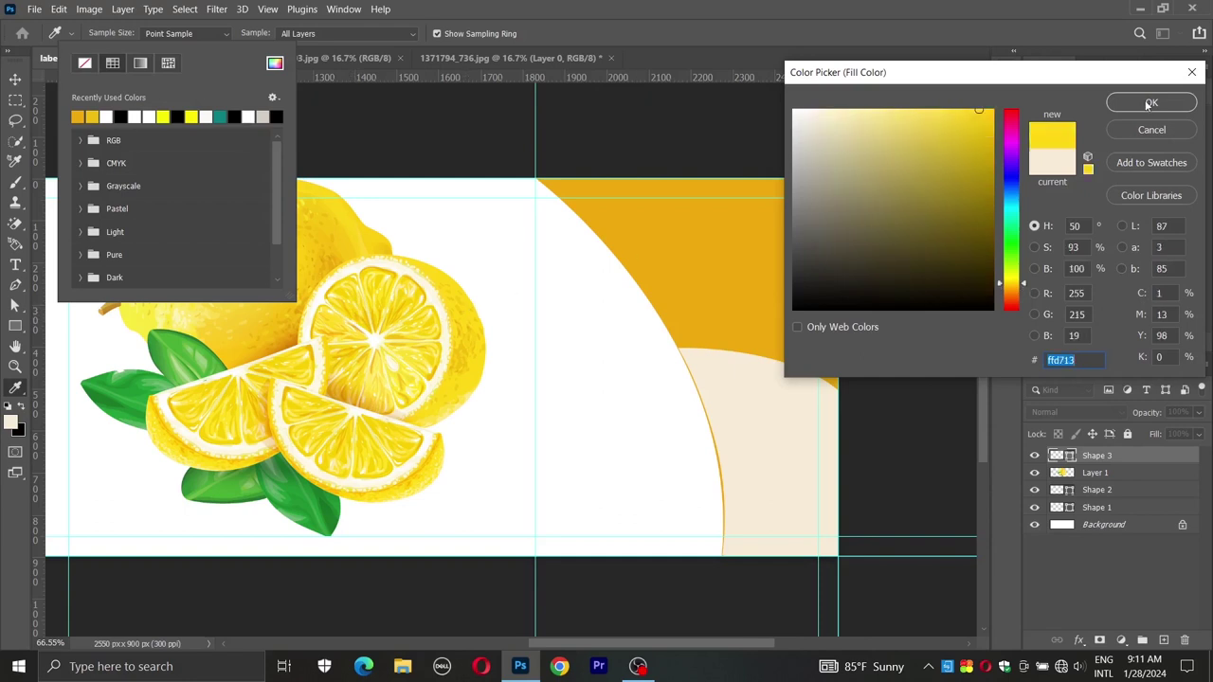
left_click(1150, 103)
key("v")
left_click(333, 142)
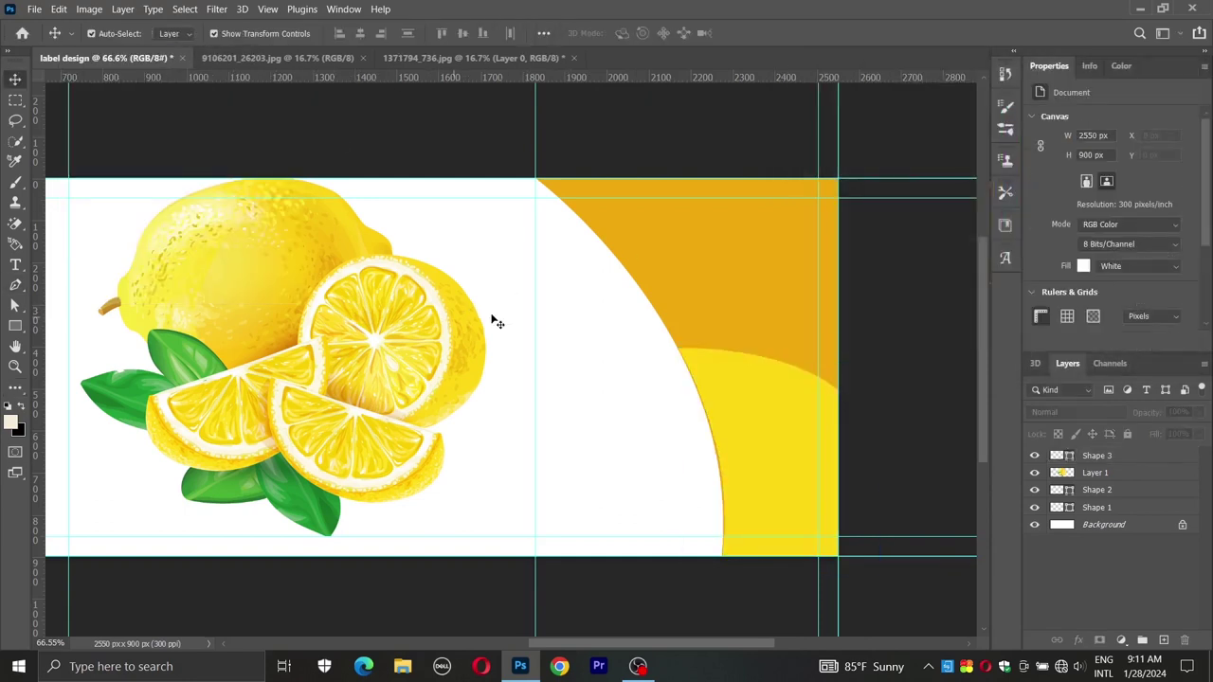
left_click(741, 302)
- Give Shape 1 an orange #f49212 Inner Glow: 100% opacity, 25% choke, 125 px
double_click(1141, 507)
left_click_drag(948, 12, 1140, 15)
left_click(801, 191)
left_click(824, 191)
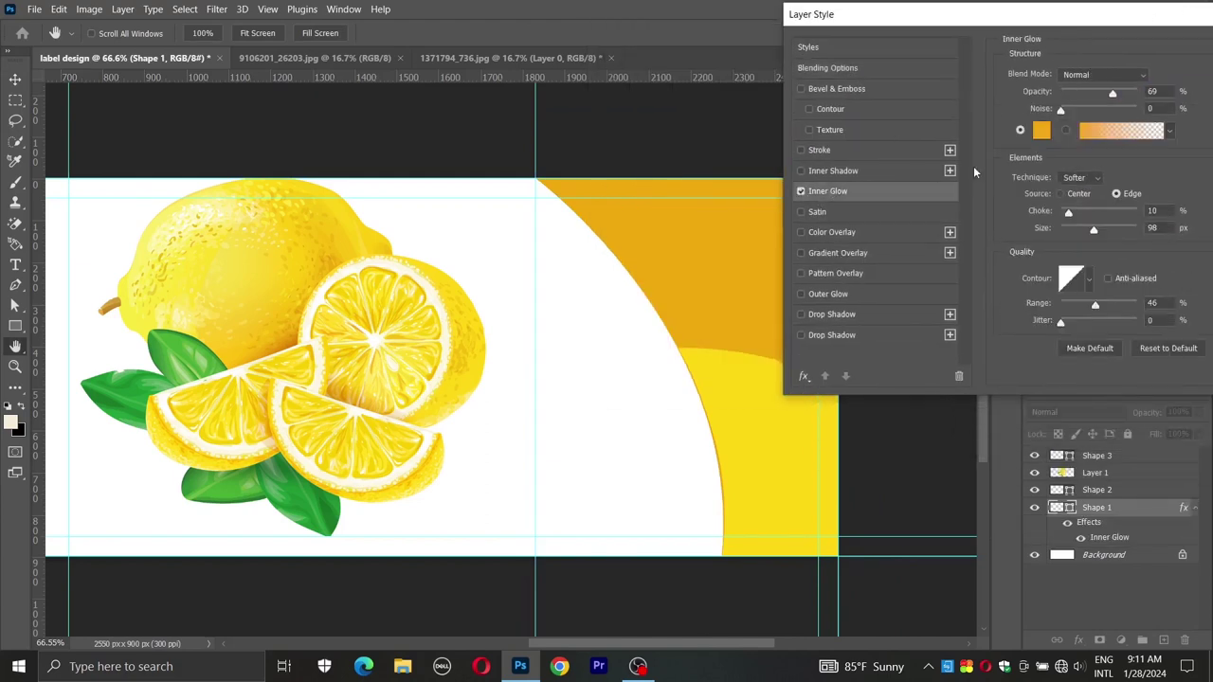
left_click(1040, 132)
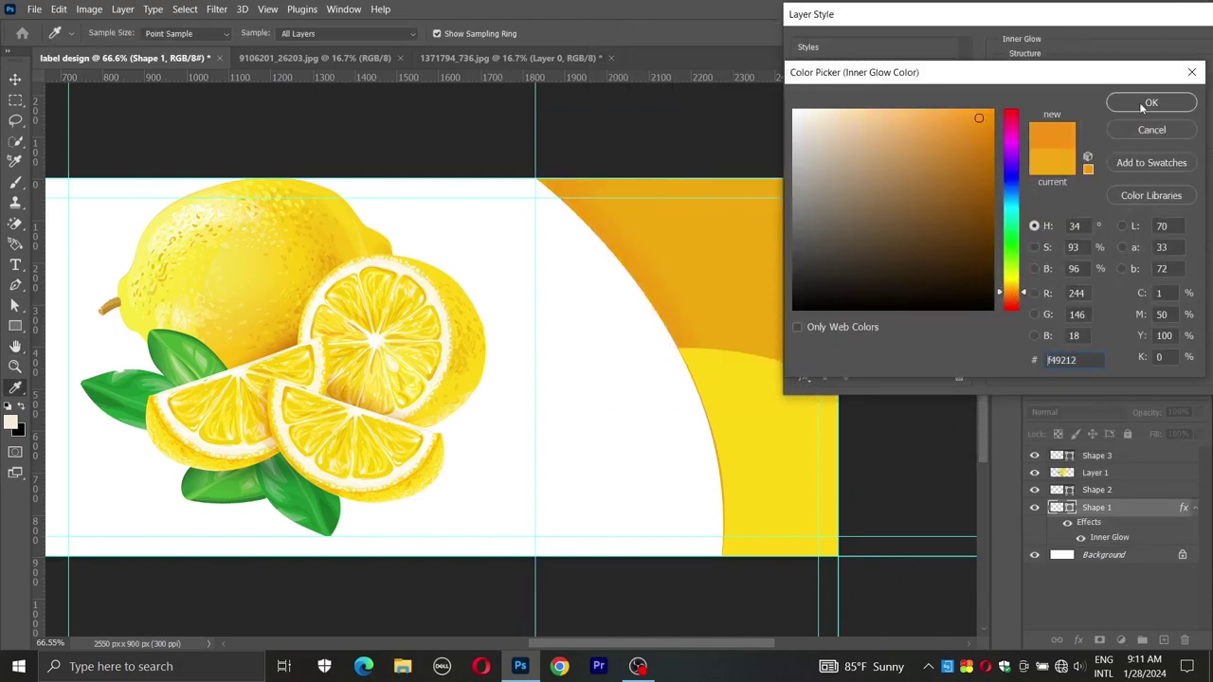
left_click(1143, 104)
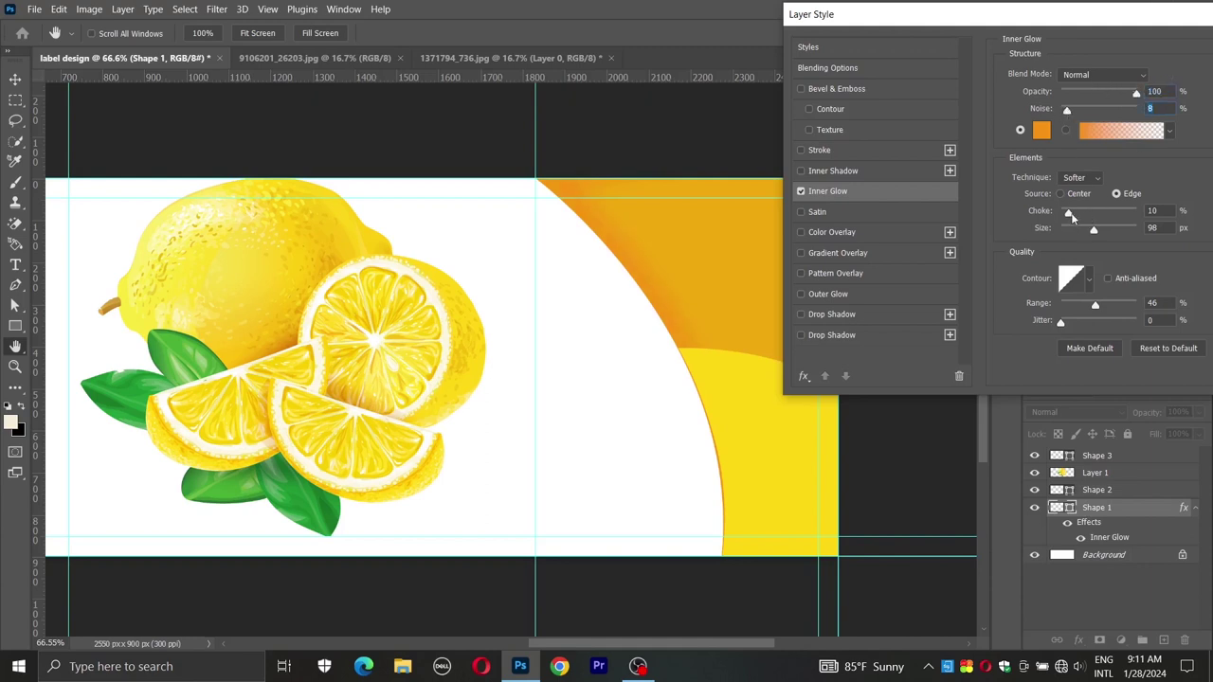
left_click_drag(1153, 14, 1023, 24)
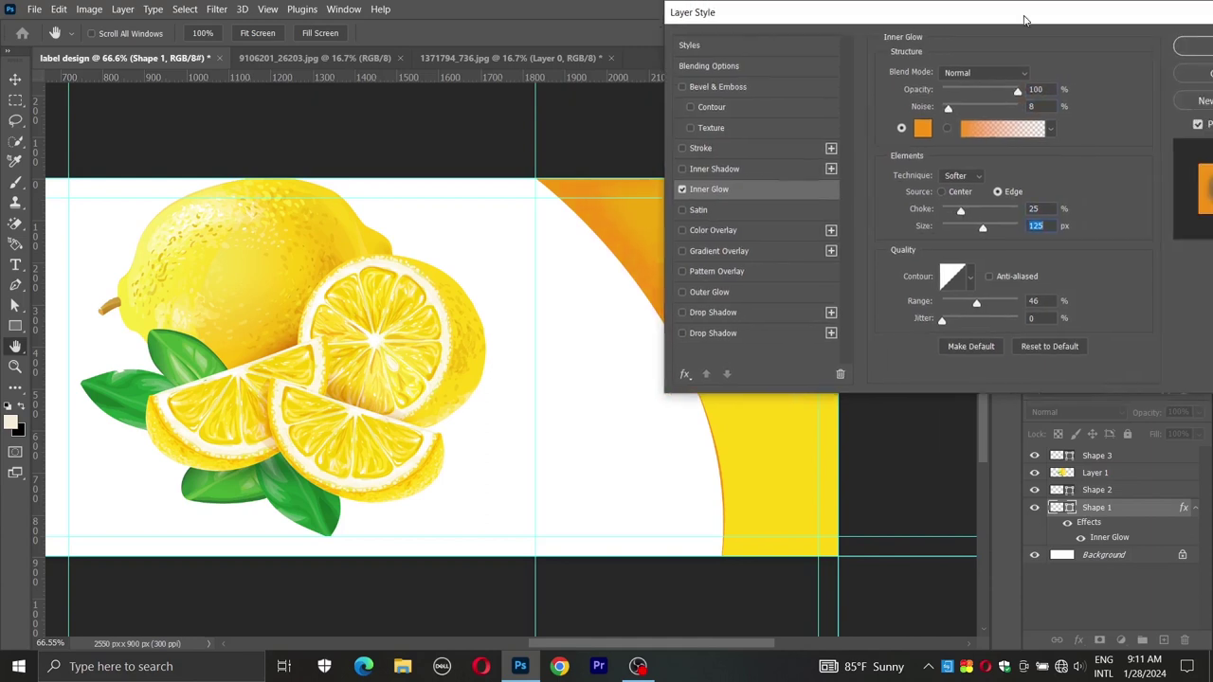
left_click(1202, 57)
- Add a mask to Shape 1 and softly brush away the hard glow above the yellow shape
key("b")
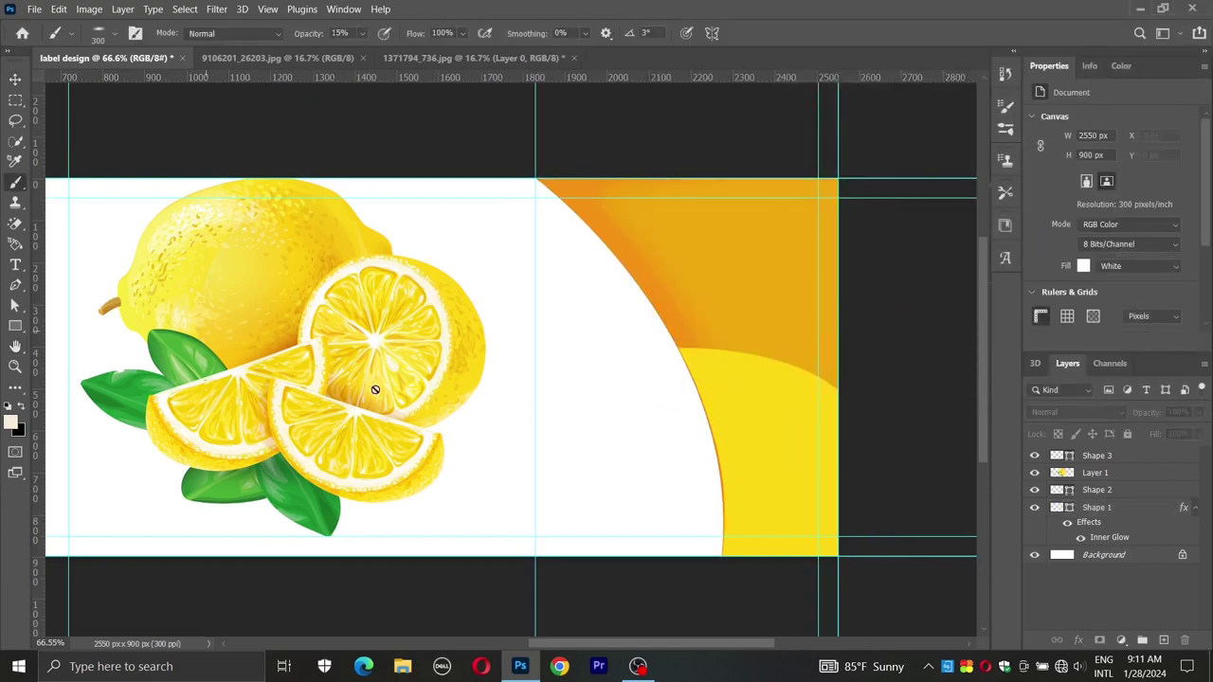
left_click(1099, 639)
left_click(117, 38)
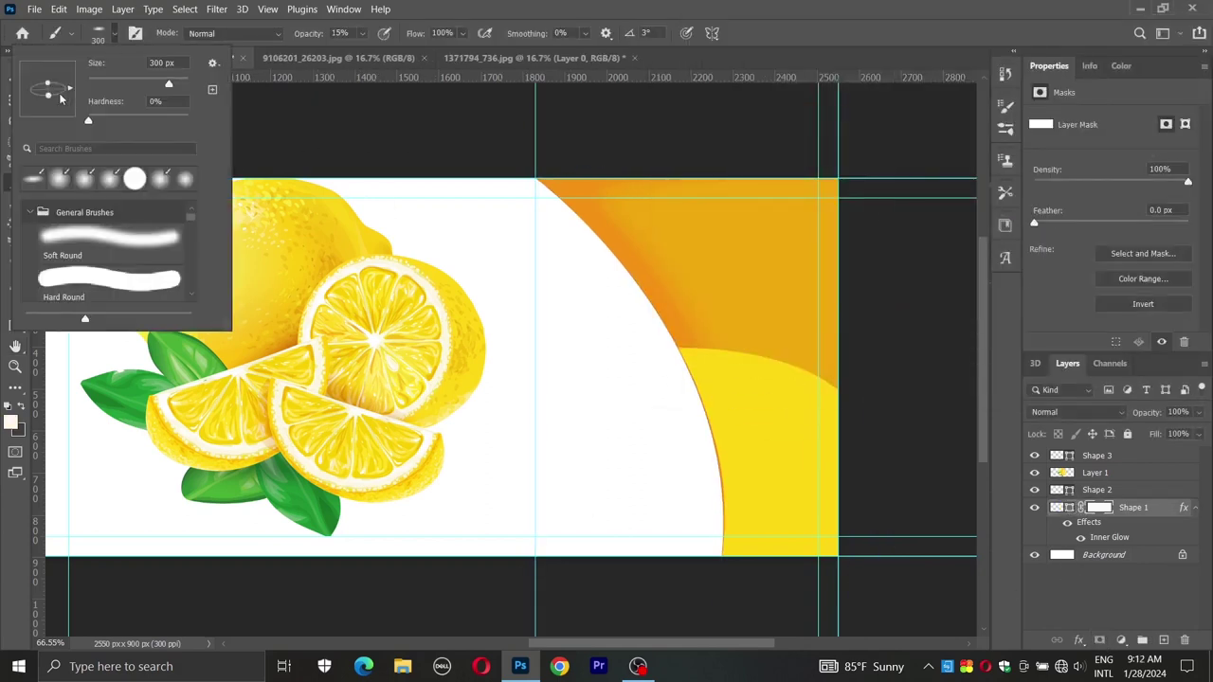
left_click(114, 37)
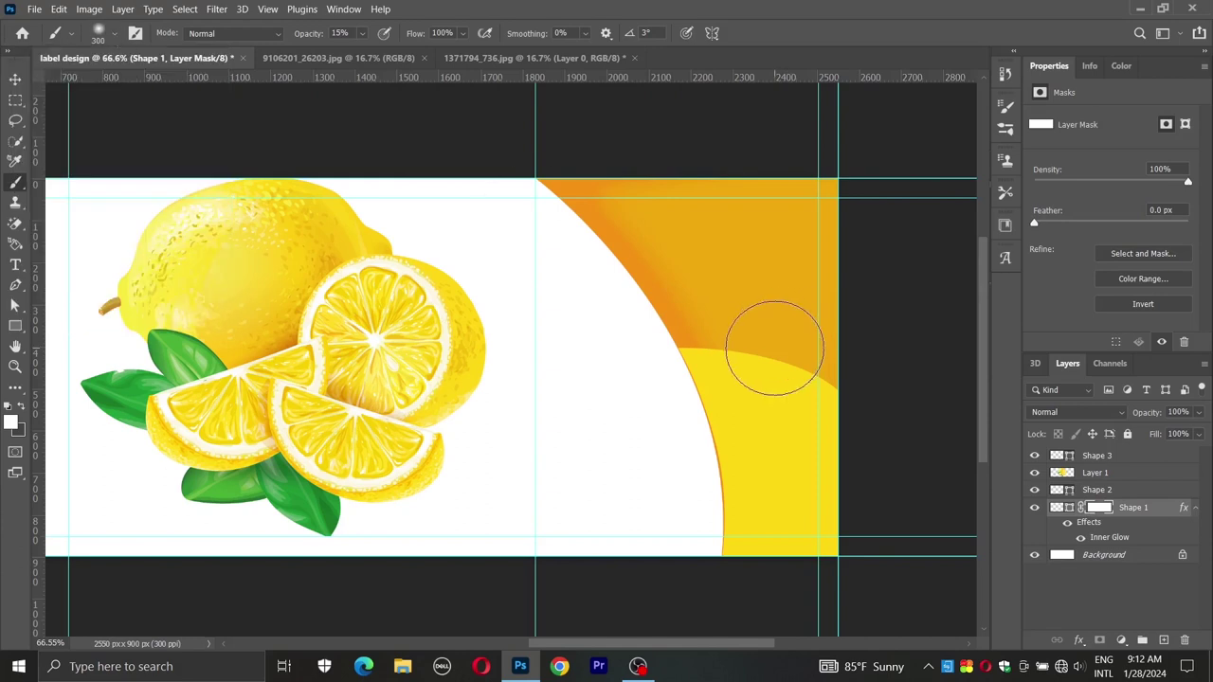
scroll(815, 530, "up", 3)
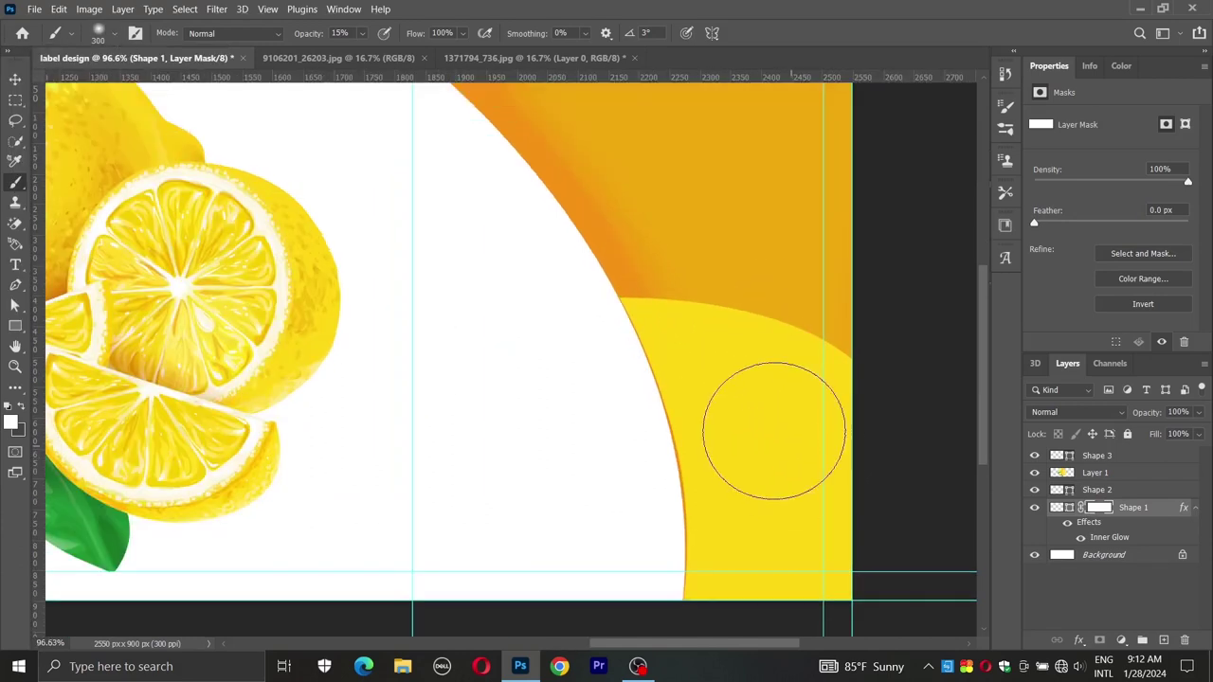
key("i")
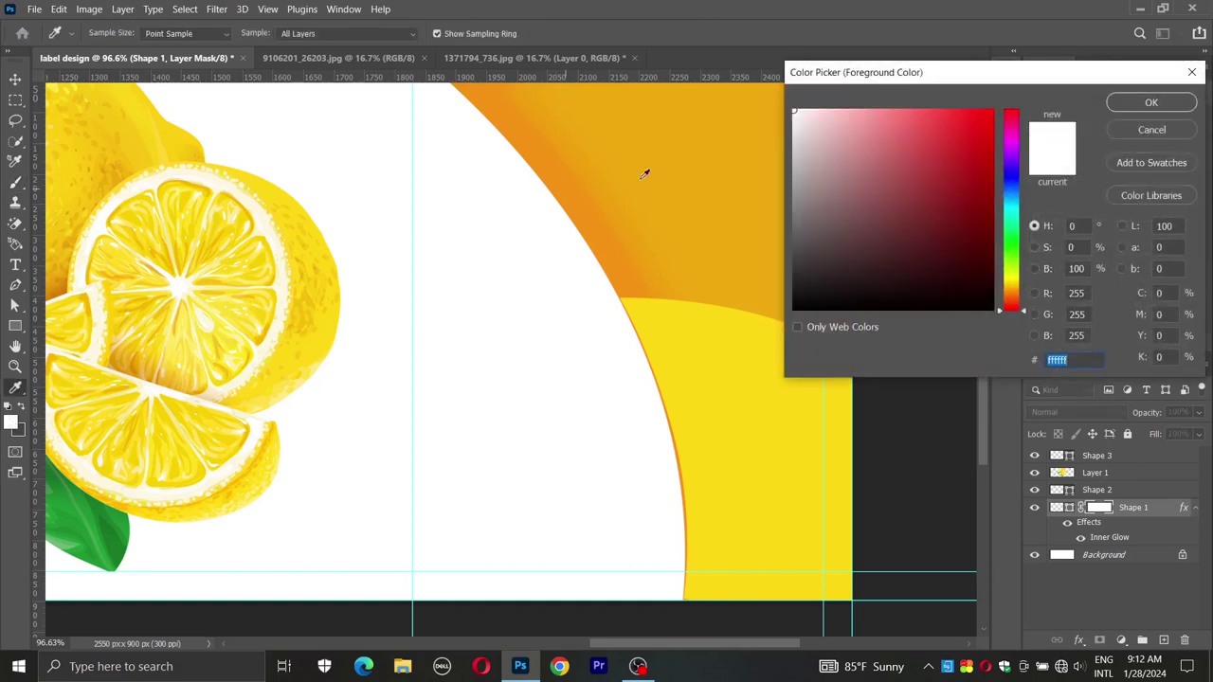
left_click(1012, 297)
left_click(976, 160)
left_click(1151, 102)
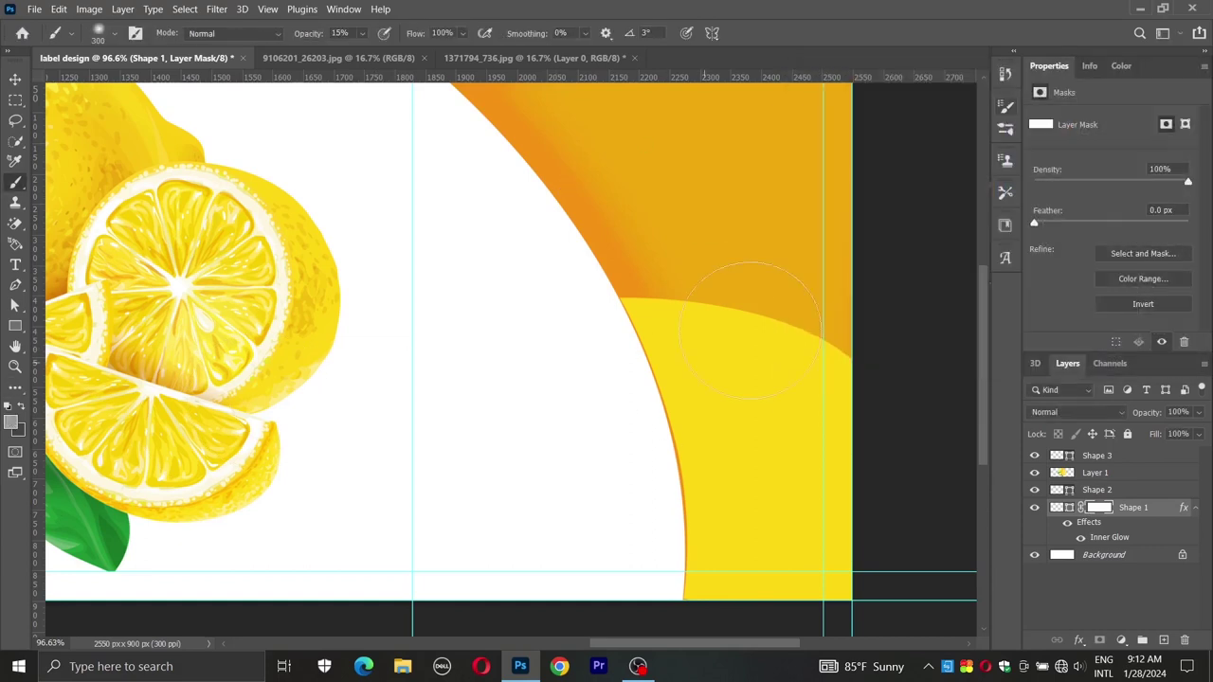
left_click_drag(812, 425, 804, 439)
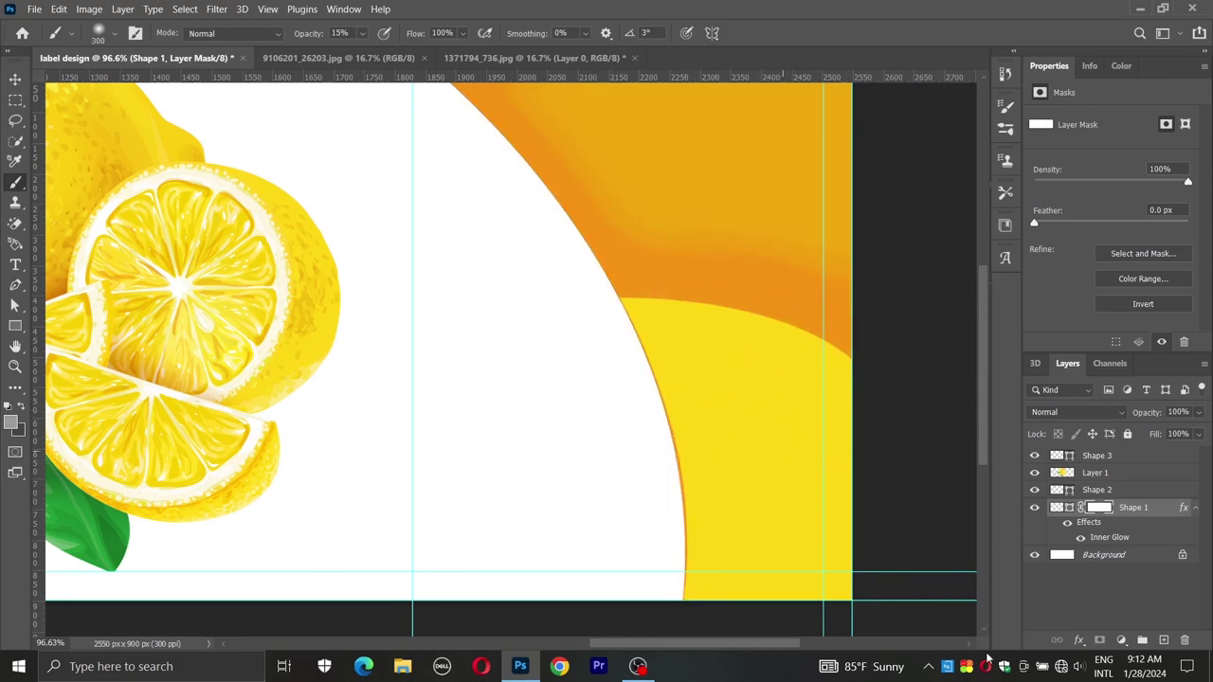
- Paint on Shape 1's mask to blend the glow along the yellow shape's edge
scroll(682, 618, "down", 3)
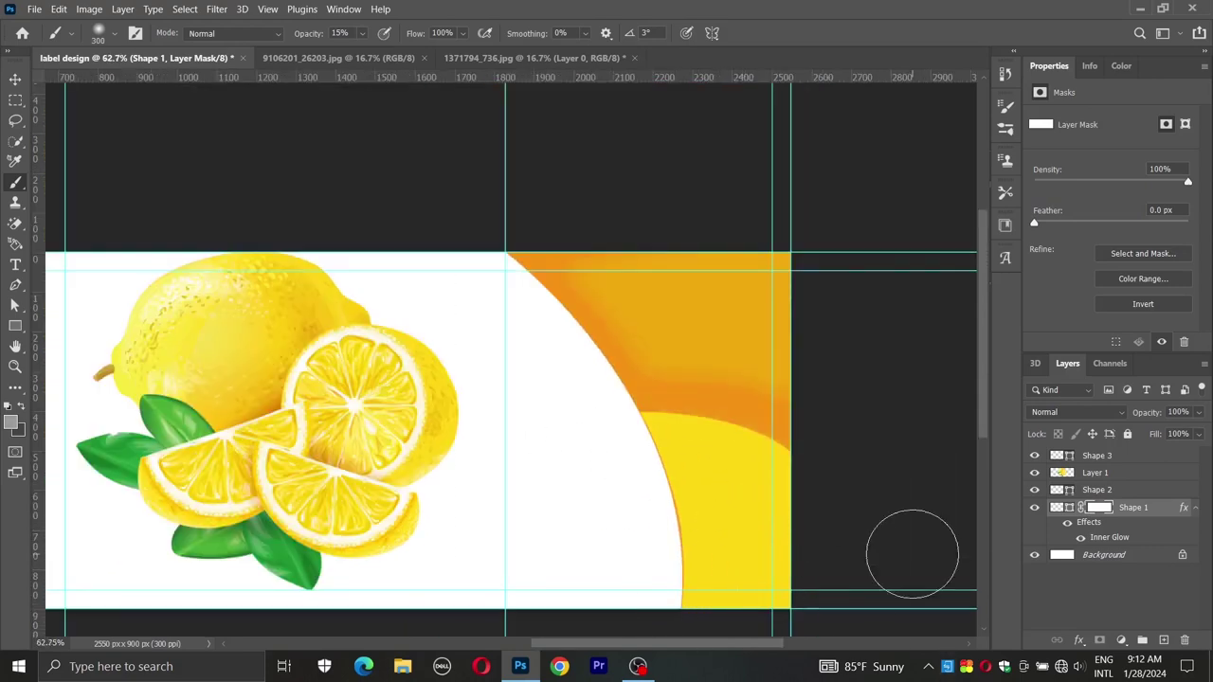
key("v")
left_click(861, 353)
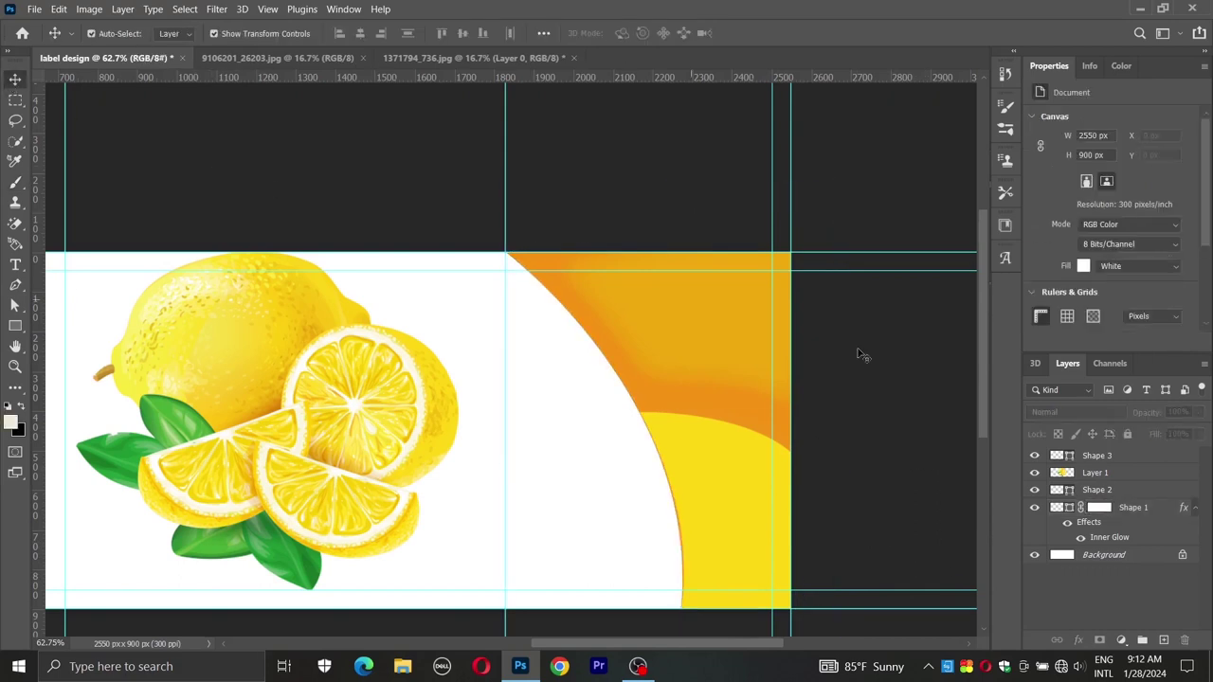
key("b")
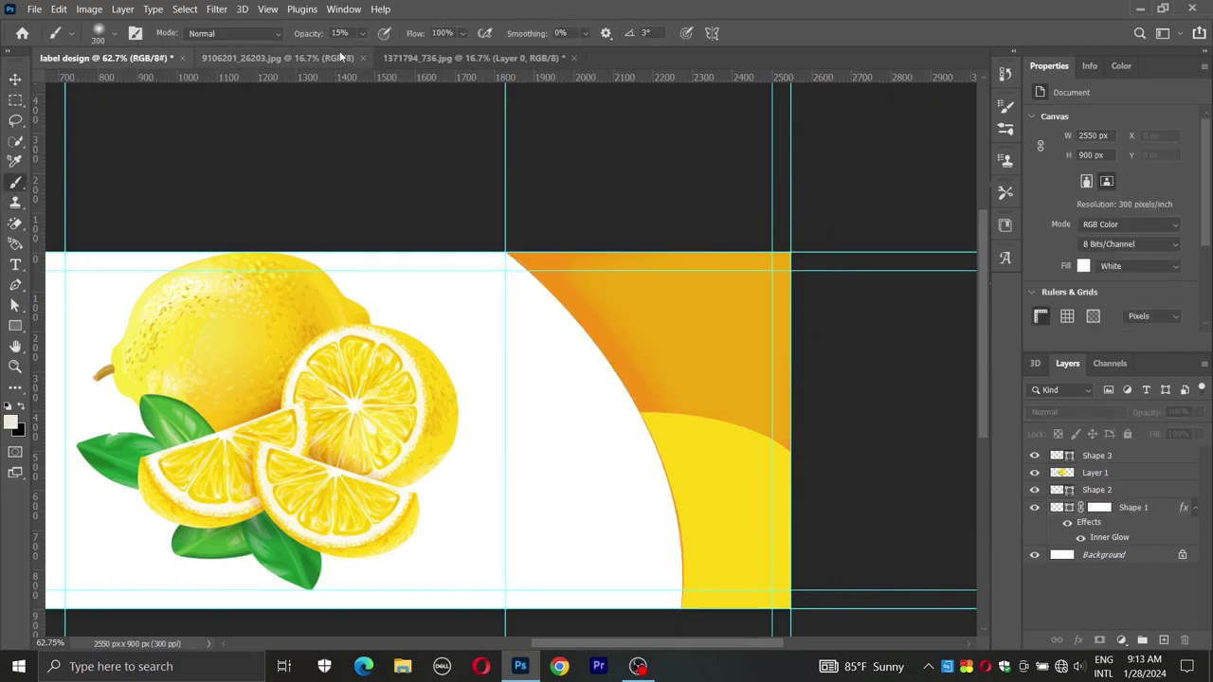
left_click(1102, 509)
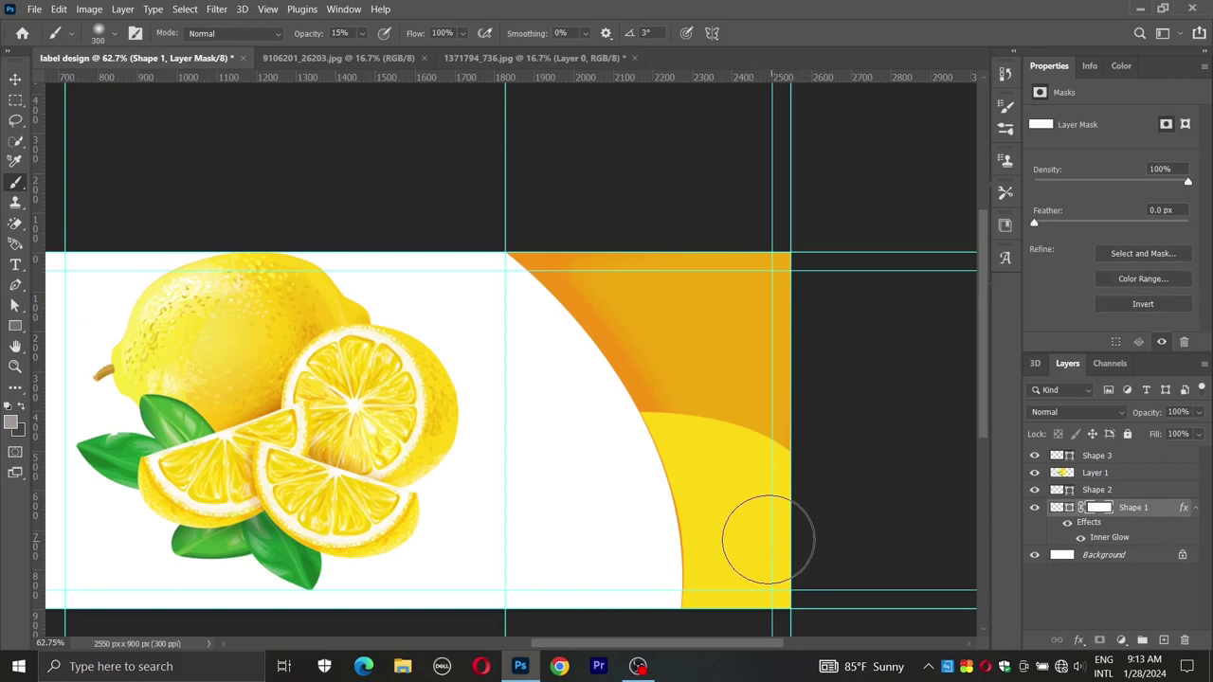
left_click_drag(763, 556, 679, 553)
key("v")
left_click(242, 201)
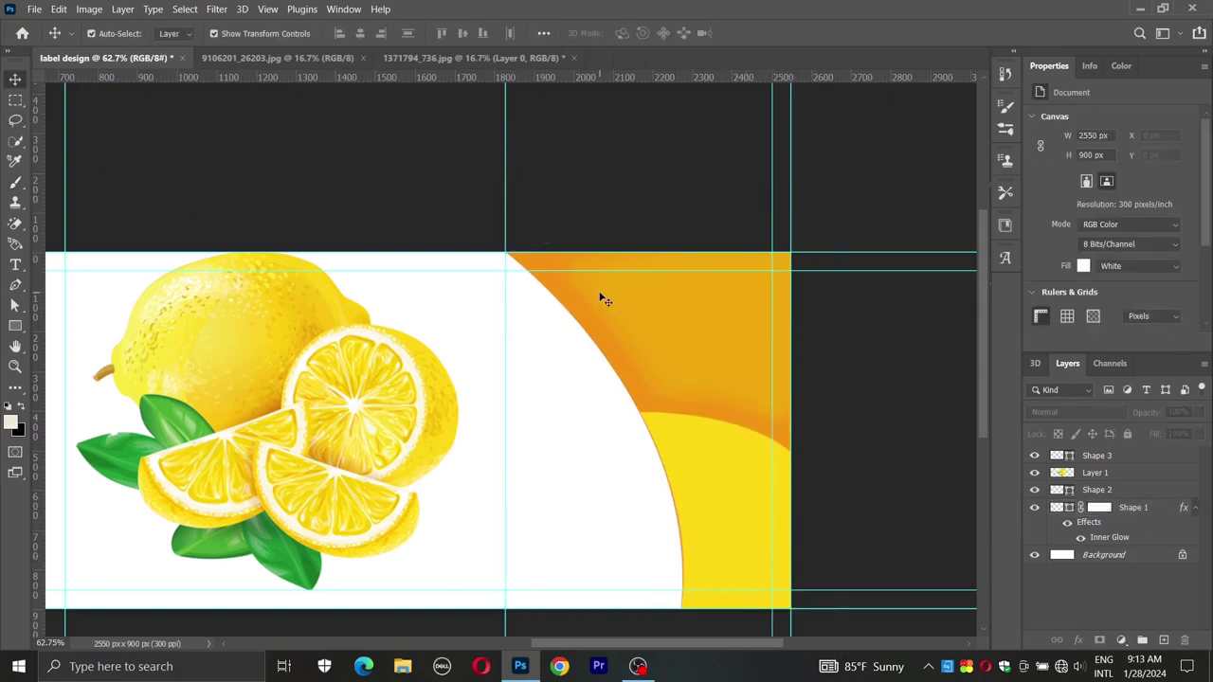
scroll(516, 187, "down", 2)
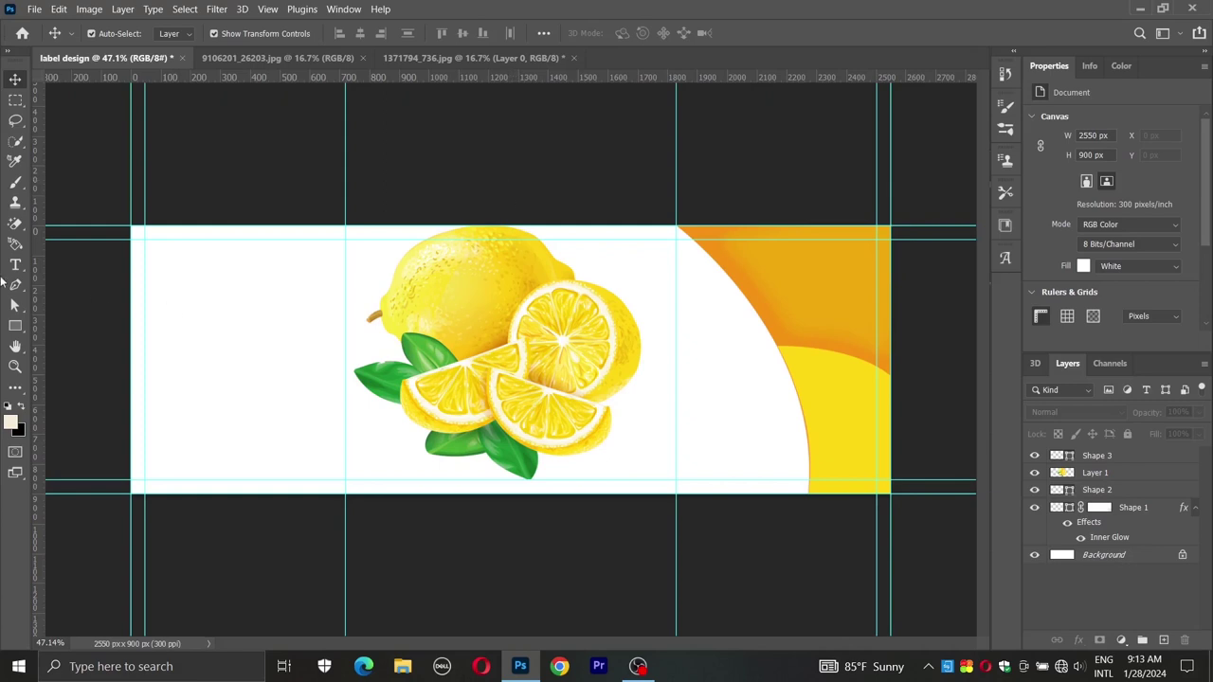
- Draw a closed curved shape with the Pen tool sweeping across the label's lower half
left_click(14, 286)
left_click(242, 206)
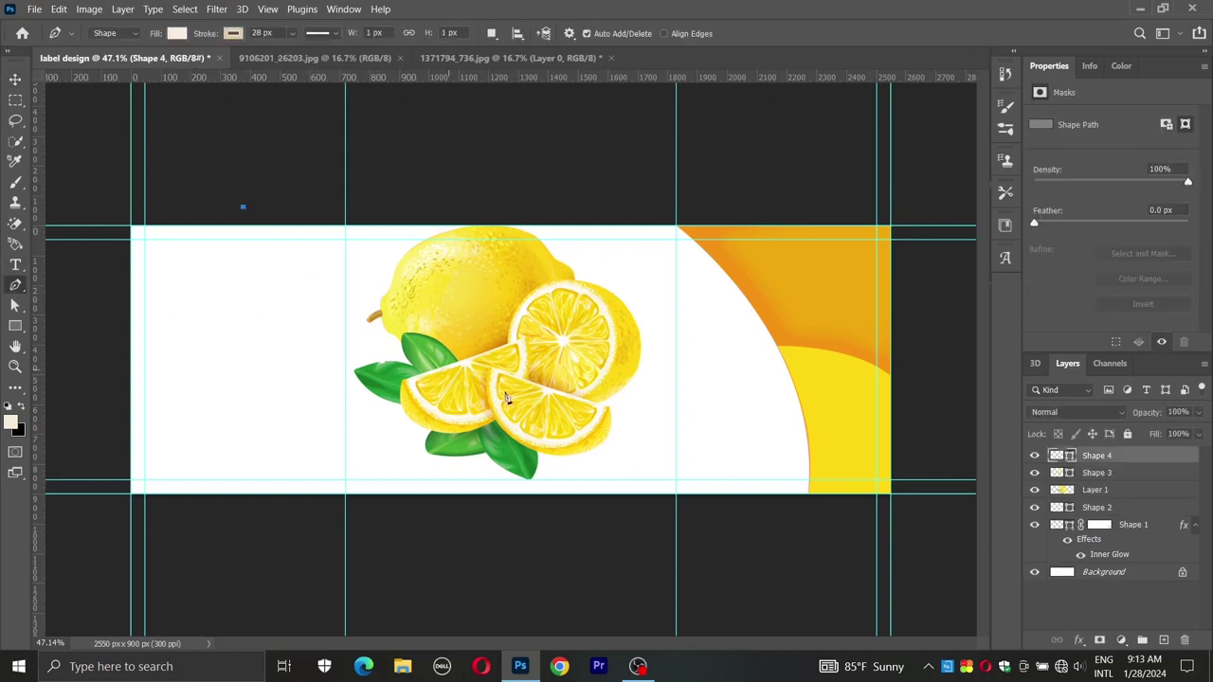
mouse_move(843, 430)
left_mouse_down()
mouse_move(476, 527)
mouse_move(473, 487)
left_mouse_up()
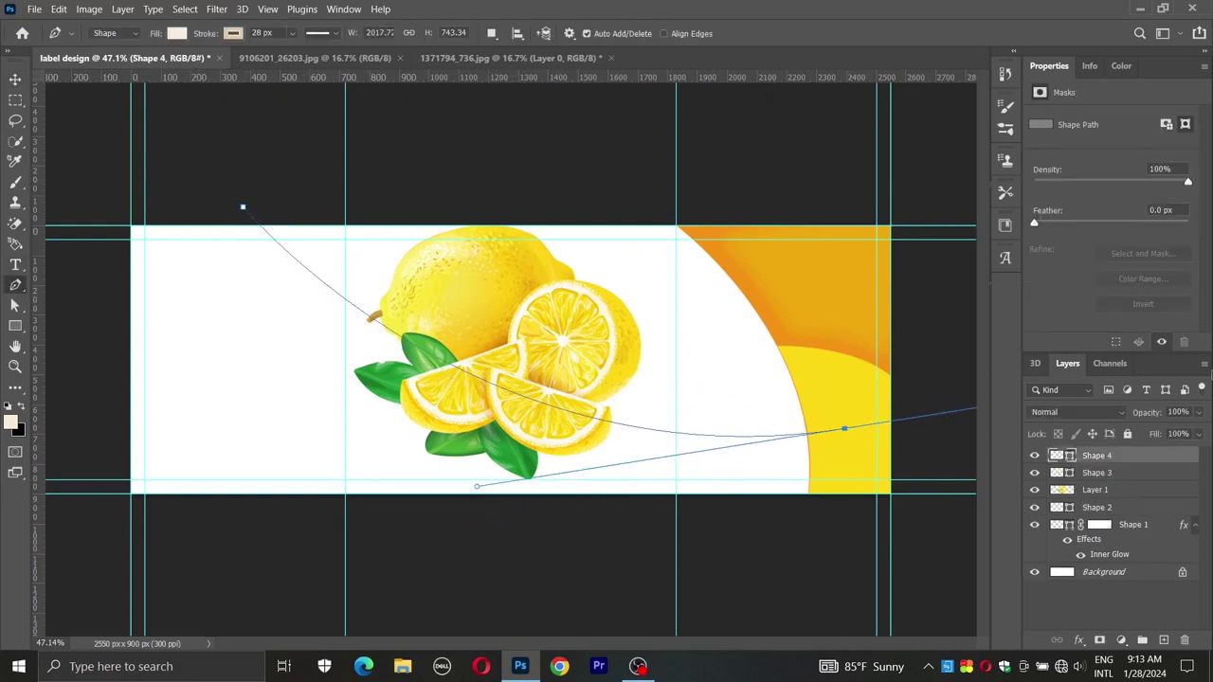
left_click(876, 534)
left_click(72, 521)
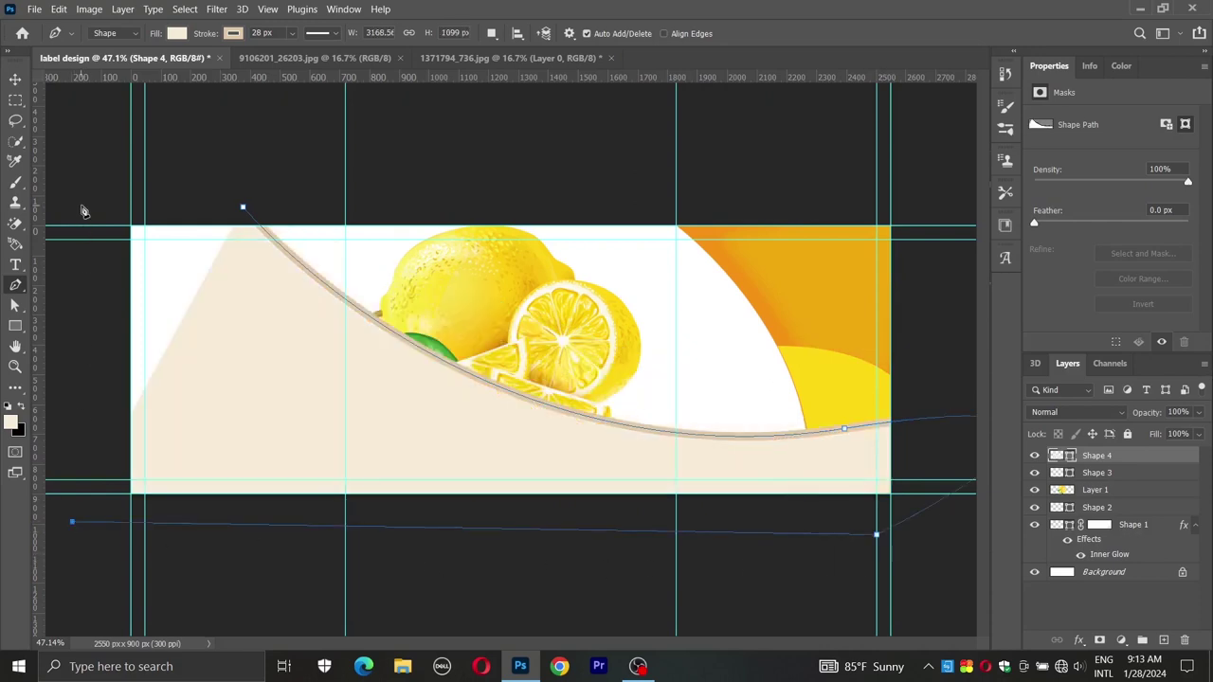
left_click(80, 205)
- Give the curved shape no stroke and a golden-orange fill
left_click(232, 33)
left_click(140, 62)
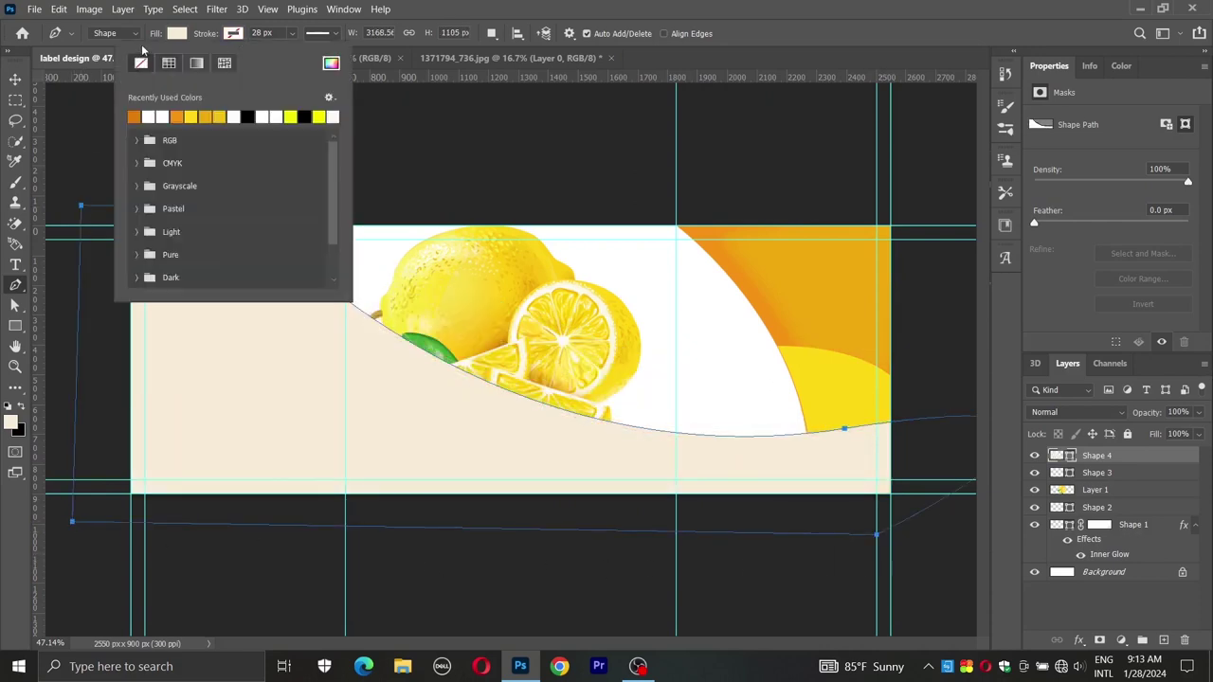
left_click(208, 114)
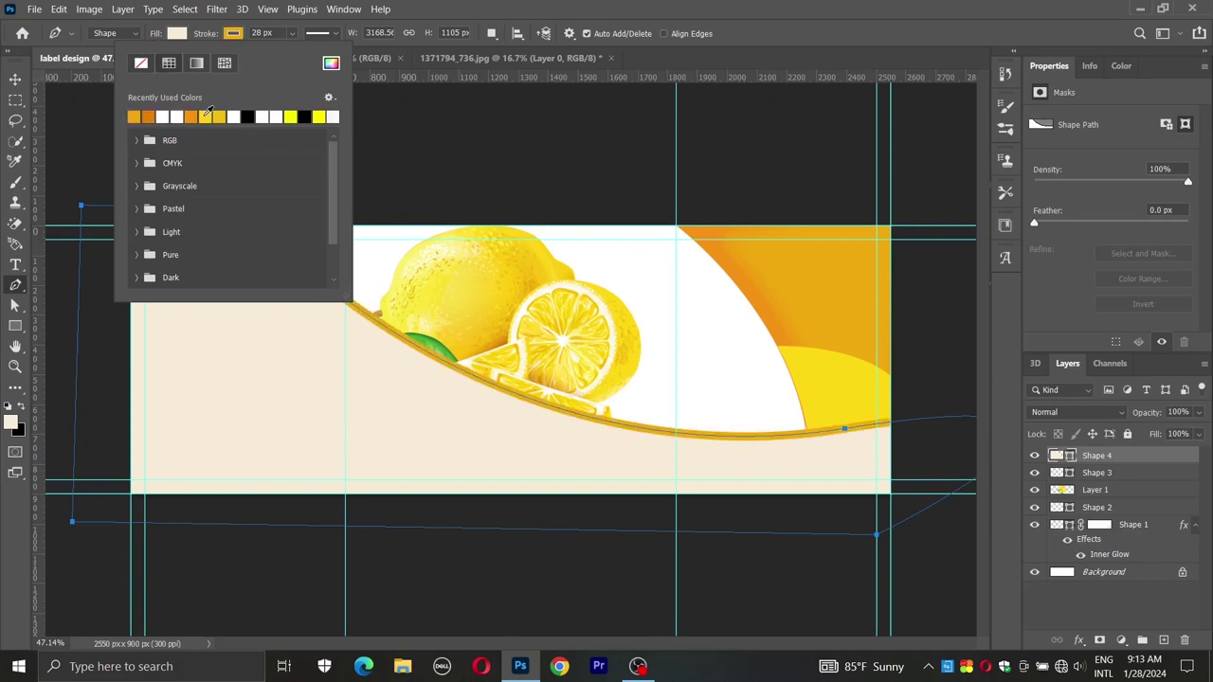
left_click(144, 64)
left_click(92, 117)
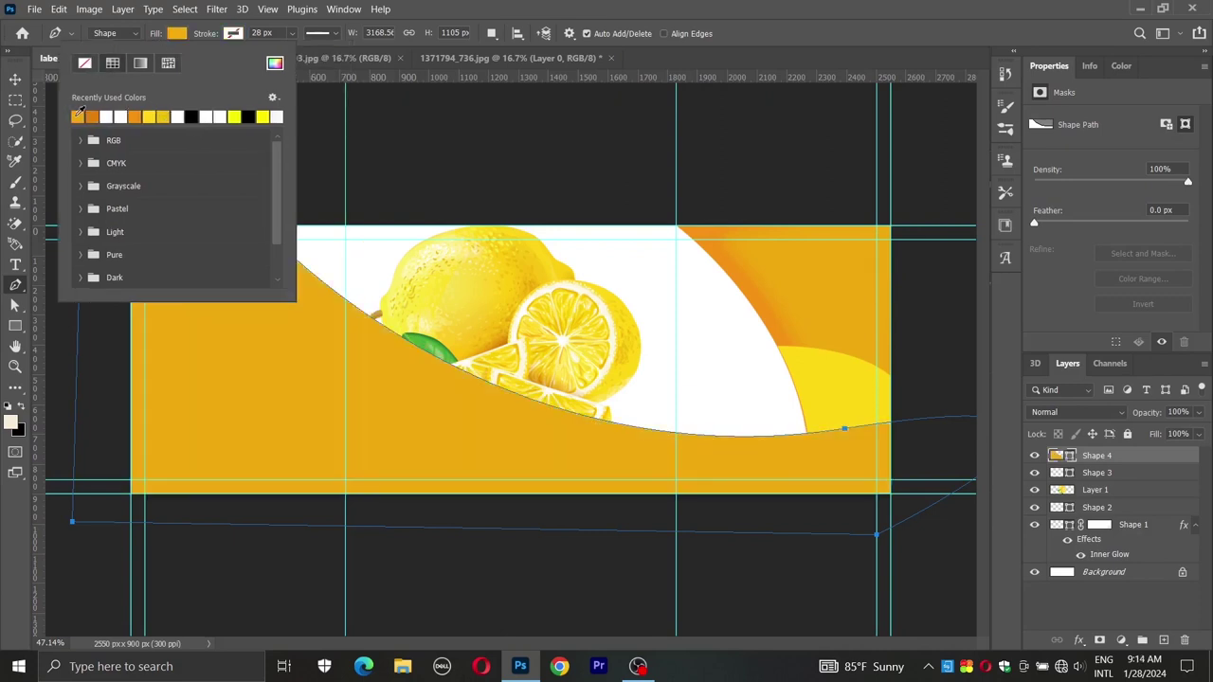
- Move Shape 4 down in the layer stack to sit just above Background
left_click(16, 78)
left_click_drag(1094, 456, 1094, 558)
left_click(838, 165)
left_click(238, 347)
- Scale the lemon image (Layer 1) to 50% and move it up into the white area
left_click(471, 336)
key("ctrl+t")
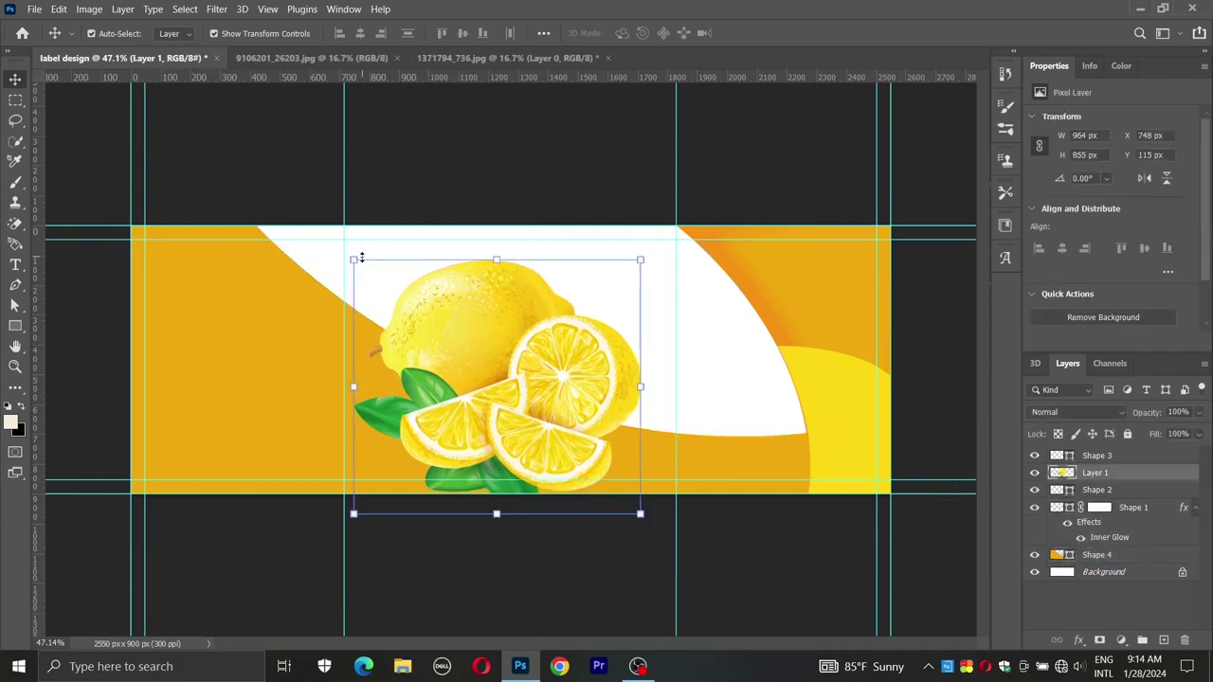
left_click_drag(360, 257, 495, 393)
left_click_drag(563, 448, 530, 295)
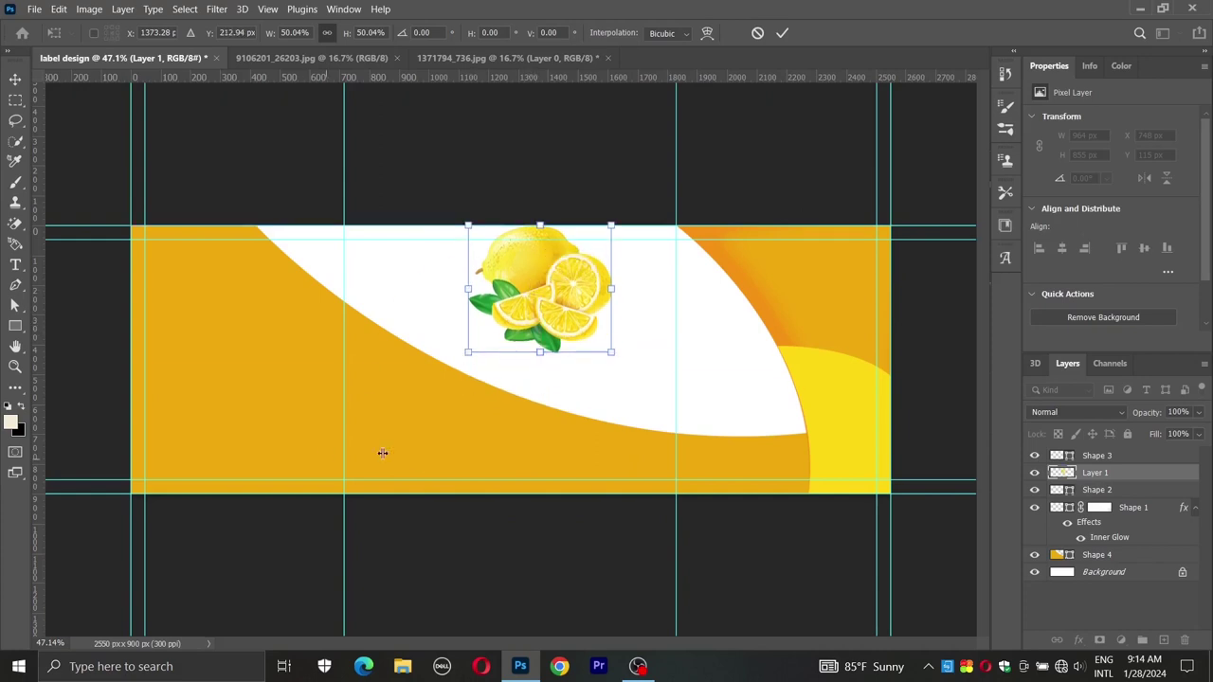
- Reshape Shape 4's anchors and handles so the white band grows
left_click(14, 303)
left_click(1131, 557)
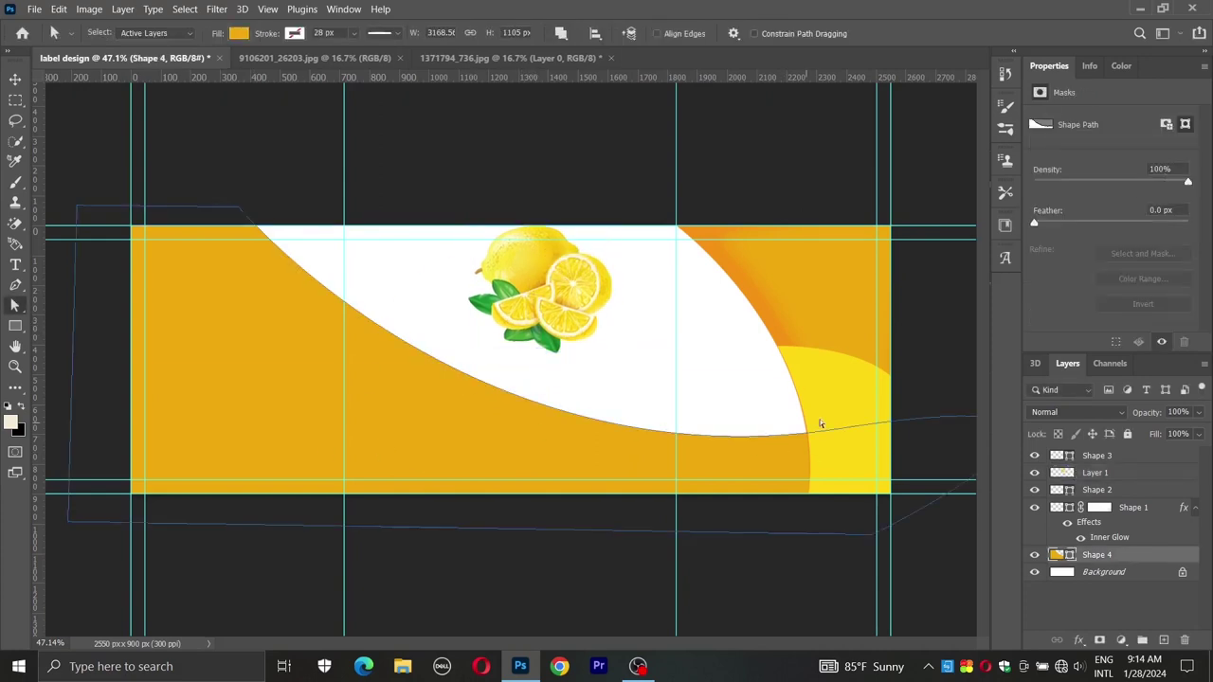
left_click_drag(829, 433, 471, 489)
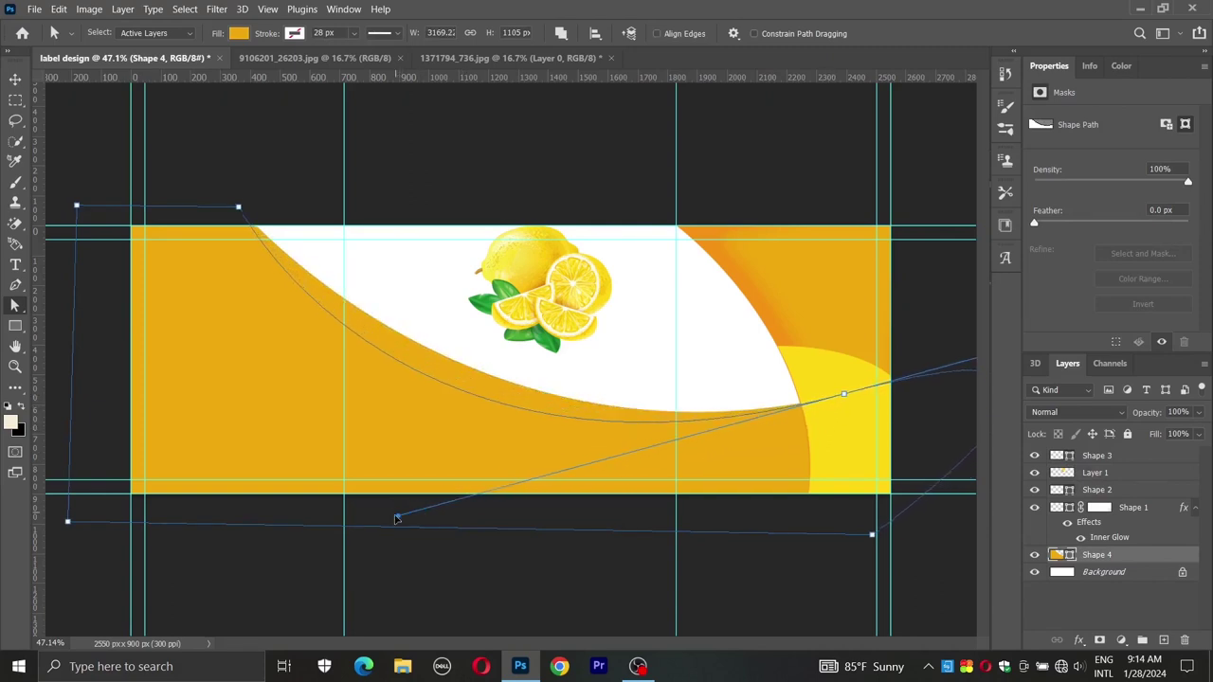
left_click_drag(471, 489, 397, 519)
left_click_drag(847, 394, 844, 377)
left_click_drag(398, 502, 374, 539)
- Draw a small crescent shape with the Pen tool at the label's lower left
key("v")
left_click(267, 145)
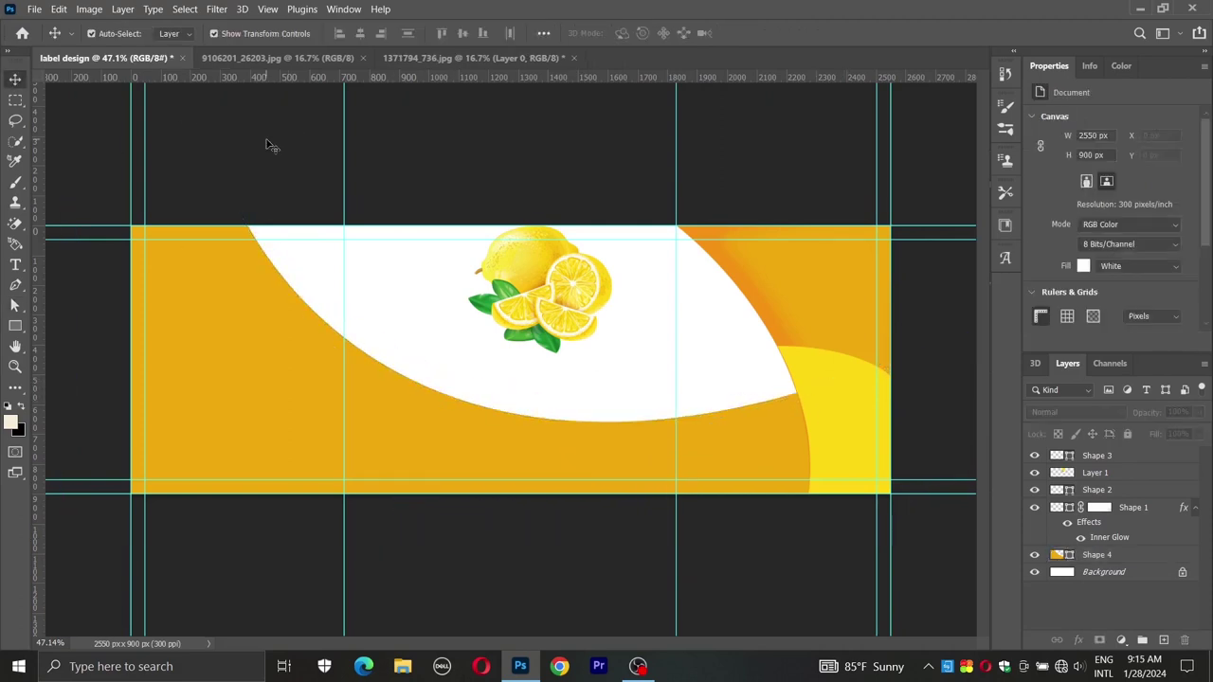
left_click(15, 285)
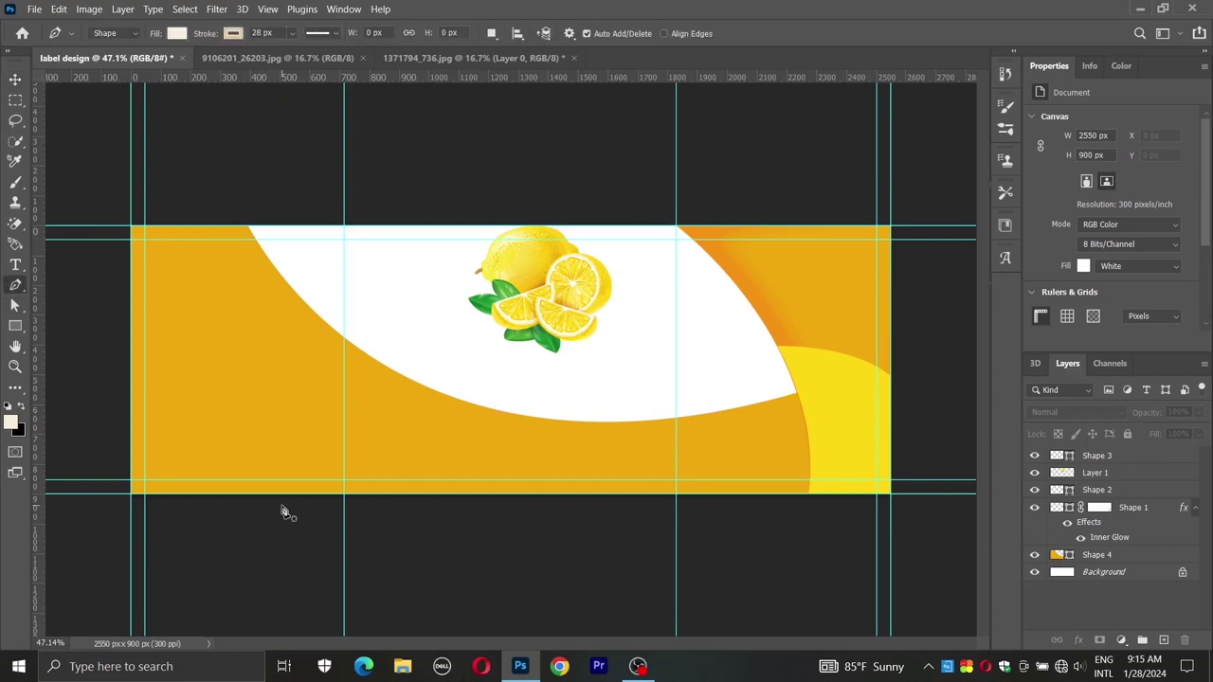
left_click(233, 388)
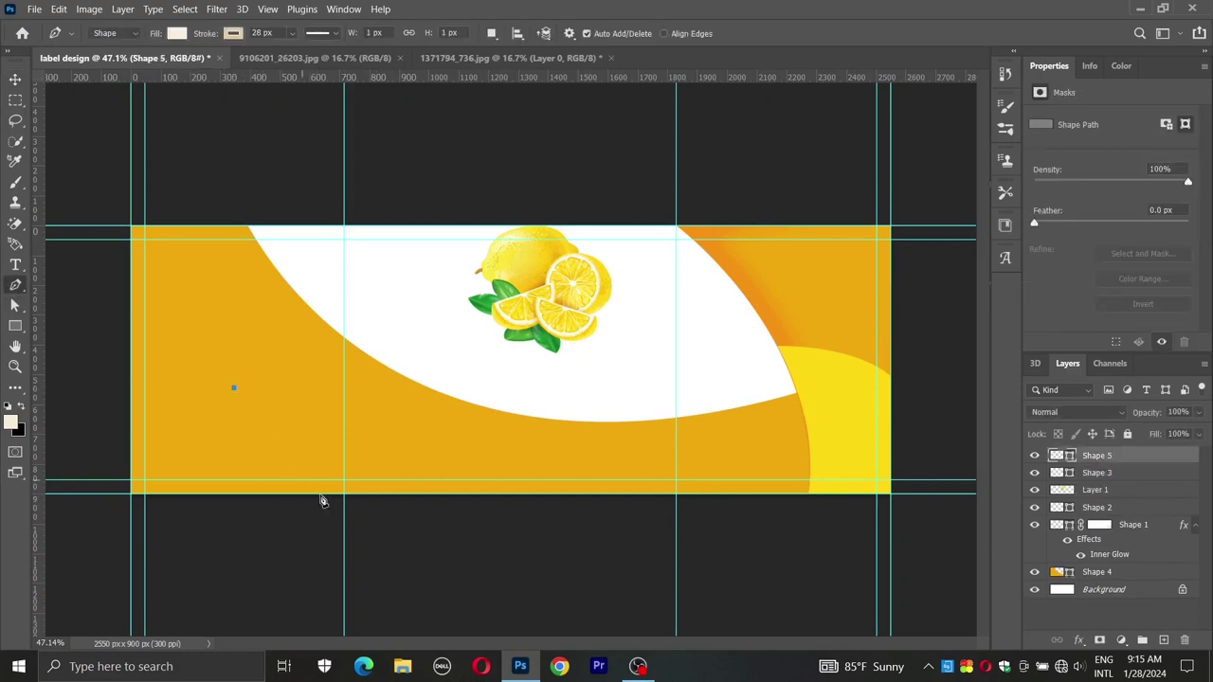
left_click_drag(343, 493, 436, 542)
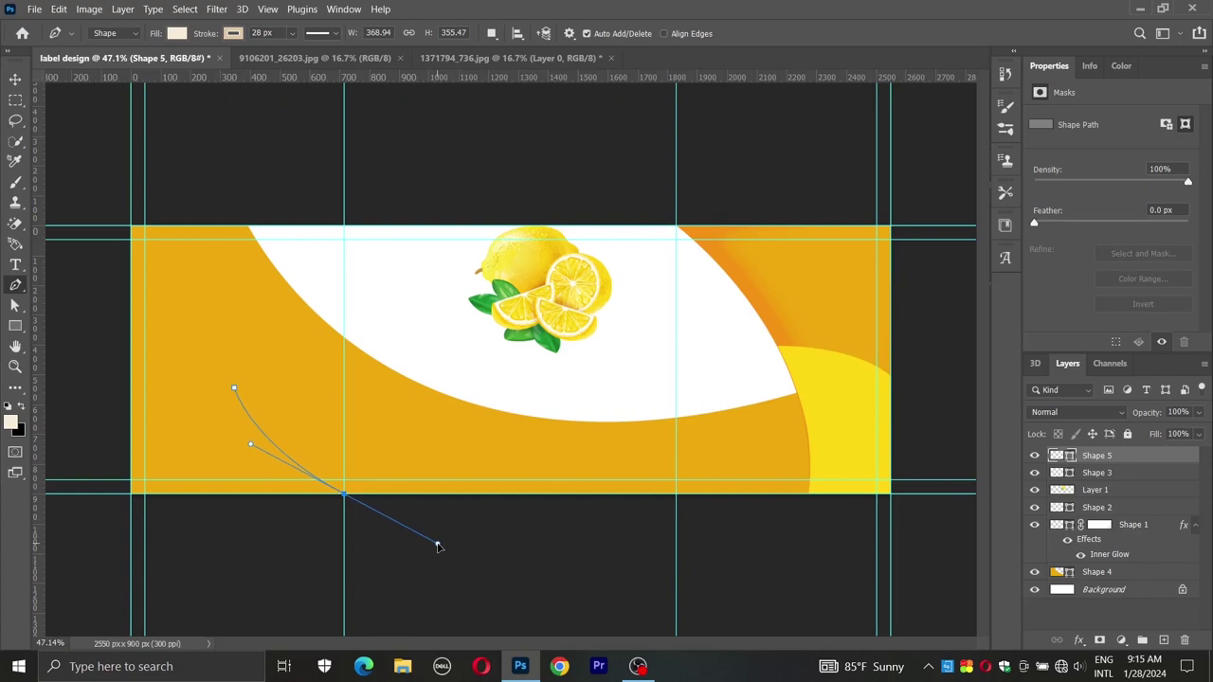
left_click_drag(233, 388, 229, 296)
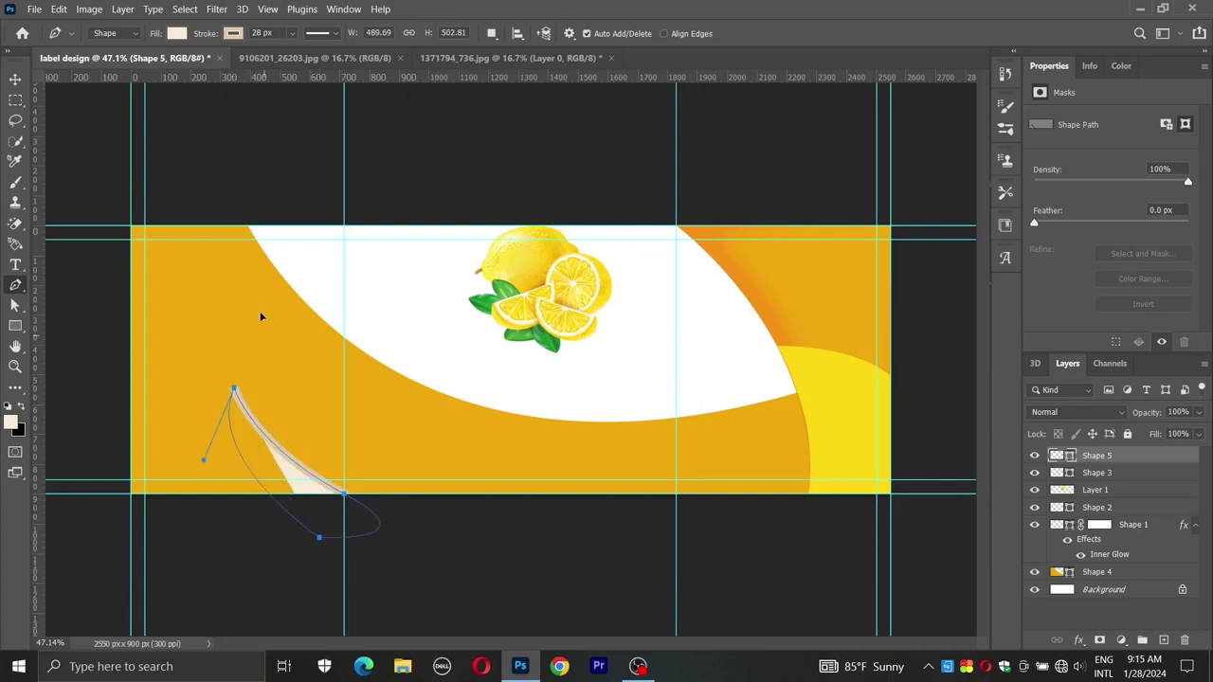
- Remove the crescent's outline and fill it with #ff6000 orange
left_click(232, 33)
left_click(141, 63)
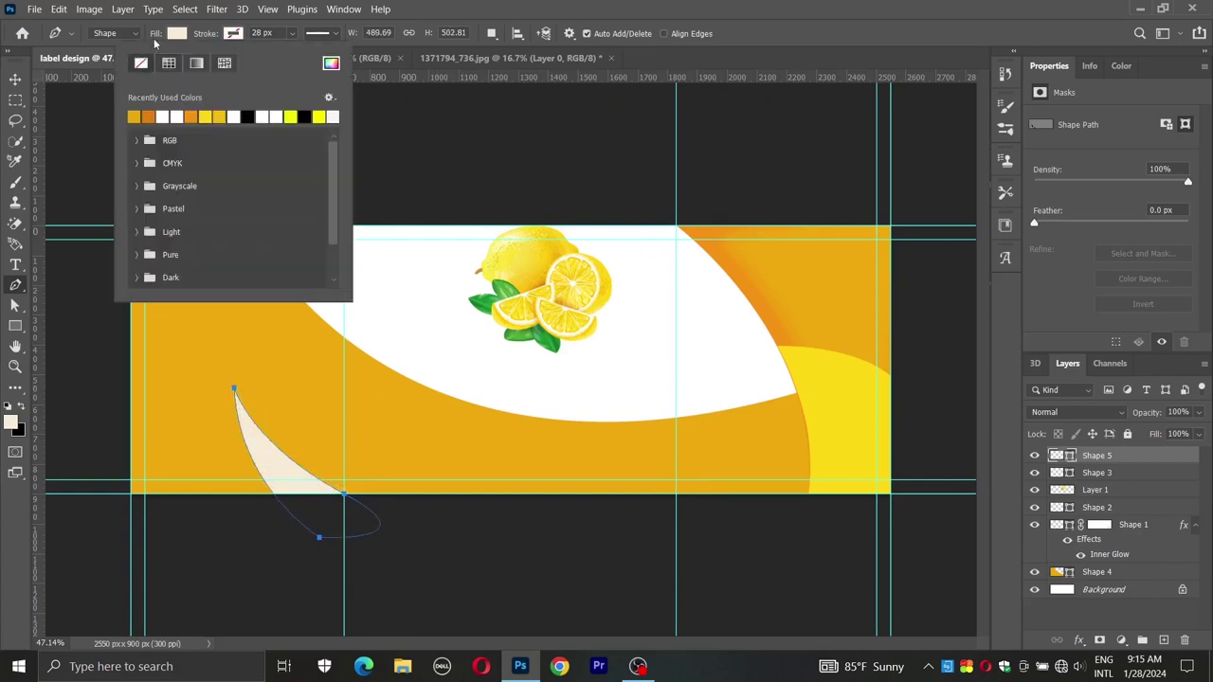
left_click(176, 33)
left_click(135, 116)
left_click(274, 63)
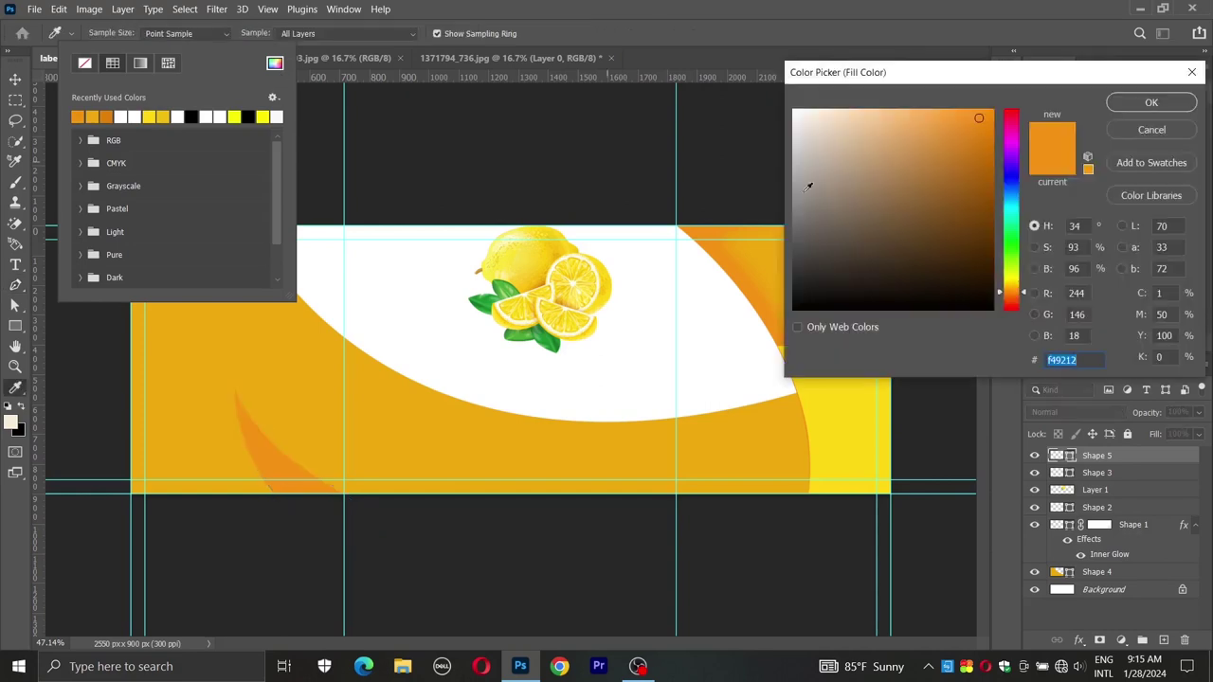
left_click(1012, 290)
left_click_drag(976, 145, 981, 107)
left_click(1131, 106)
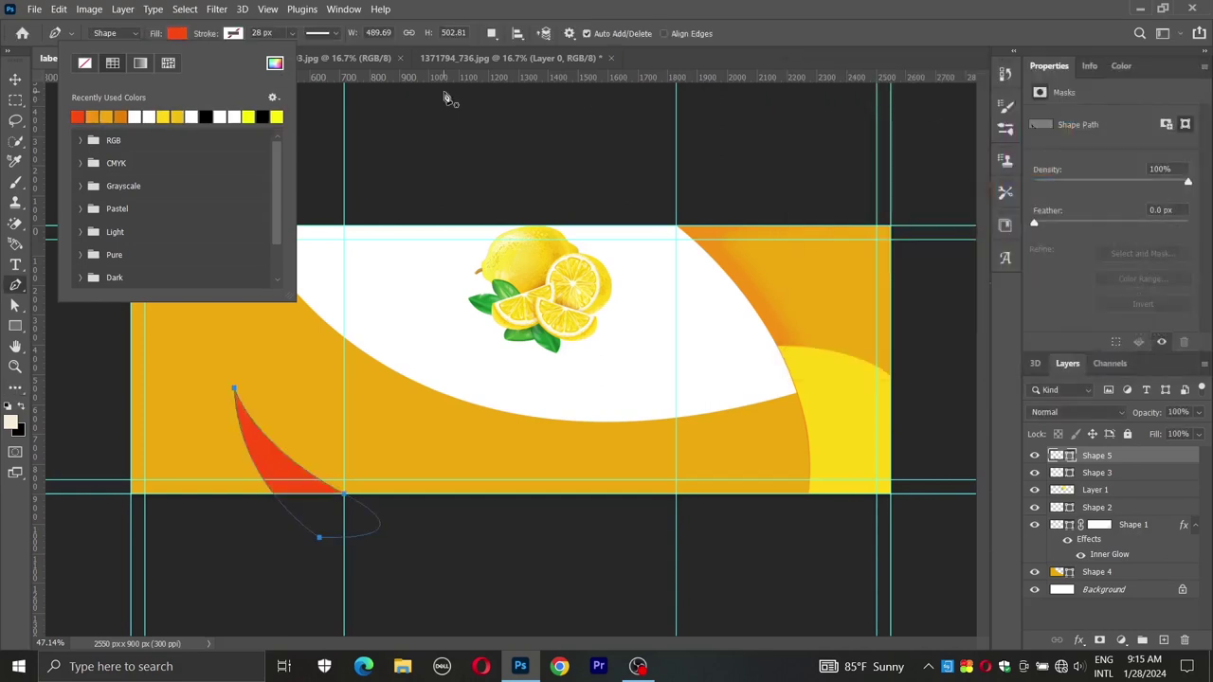
left_click(275, 62)
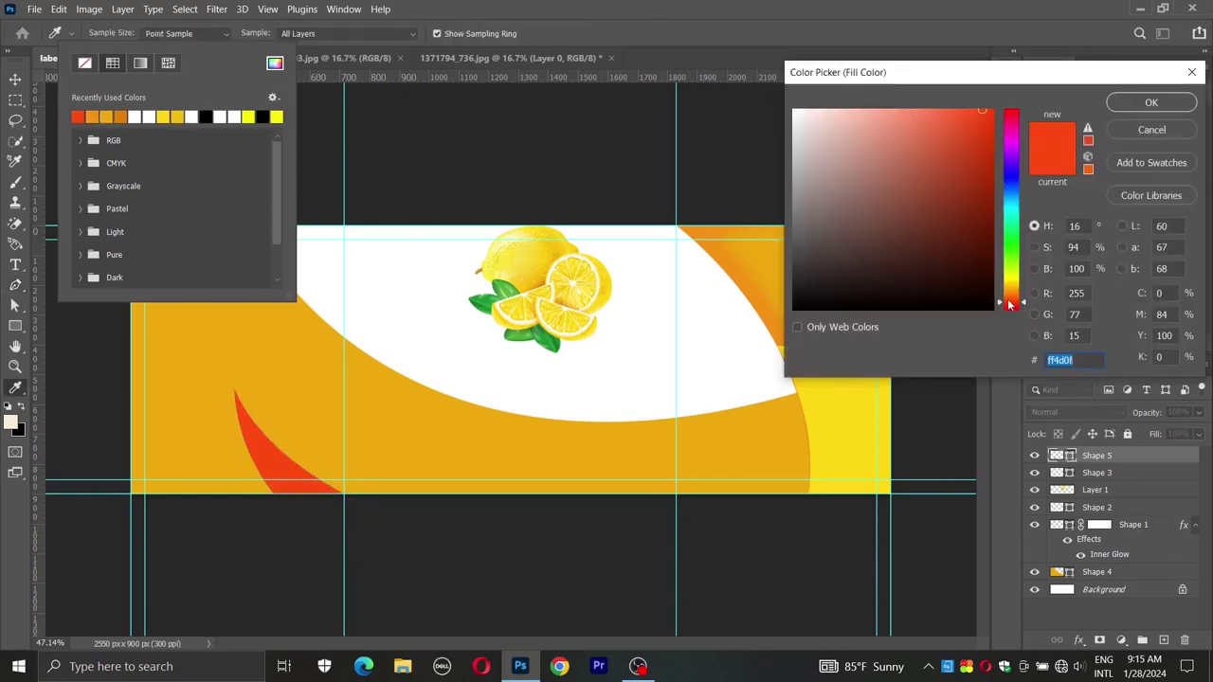
type("ff6000")
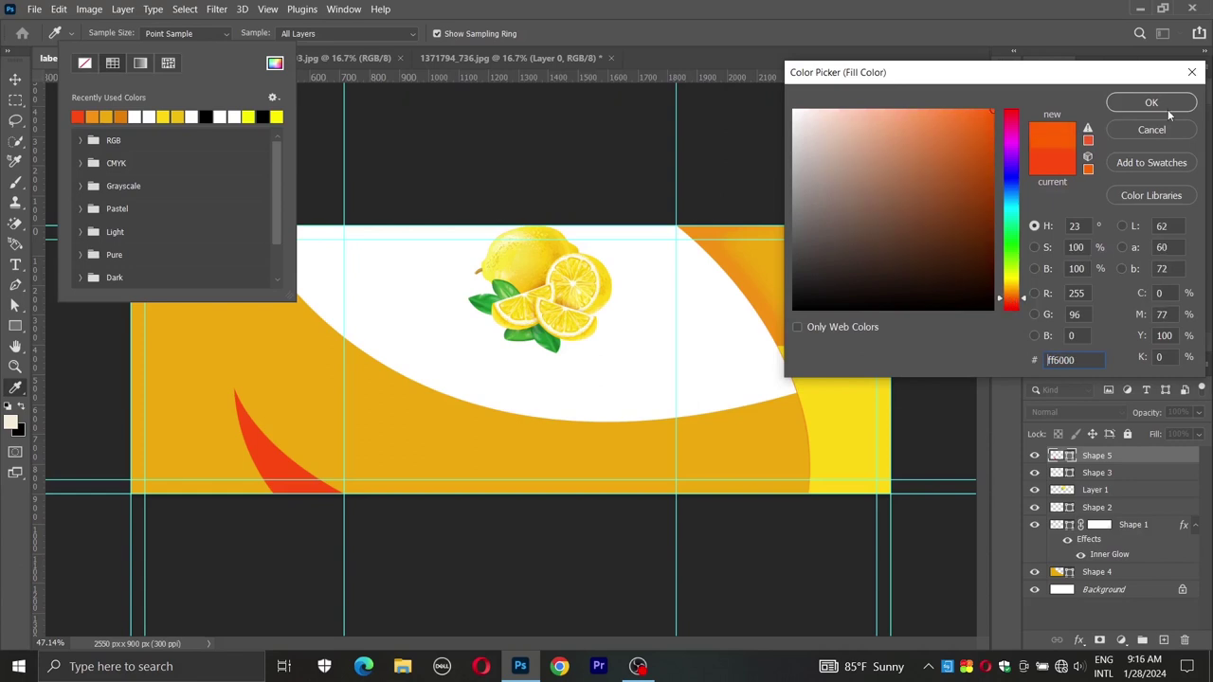
left_click(1151, 104)
left_click(55, 86)
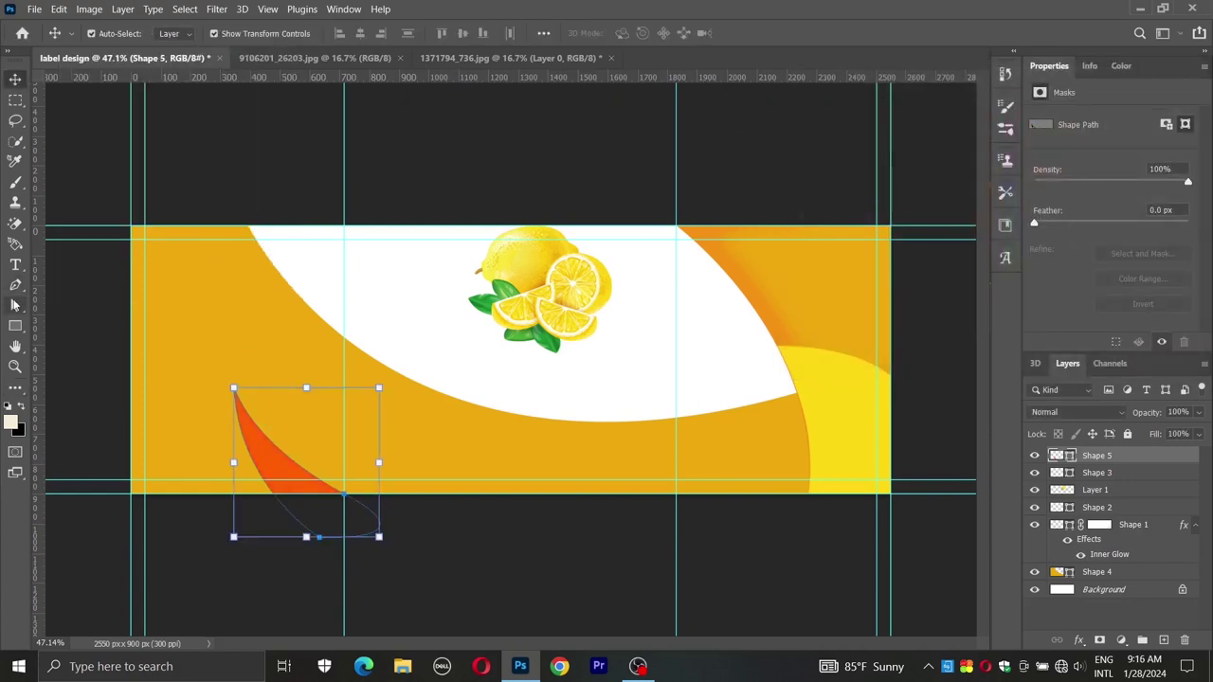
- Pull the crescent's top anchor up-left, nudge the crescent into place, and move the lemon down
left_click(15, 305)
left_click_drag(234, 389, 218, 358)
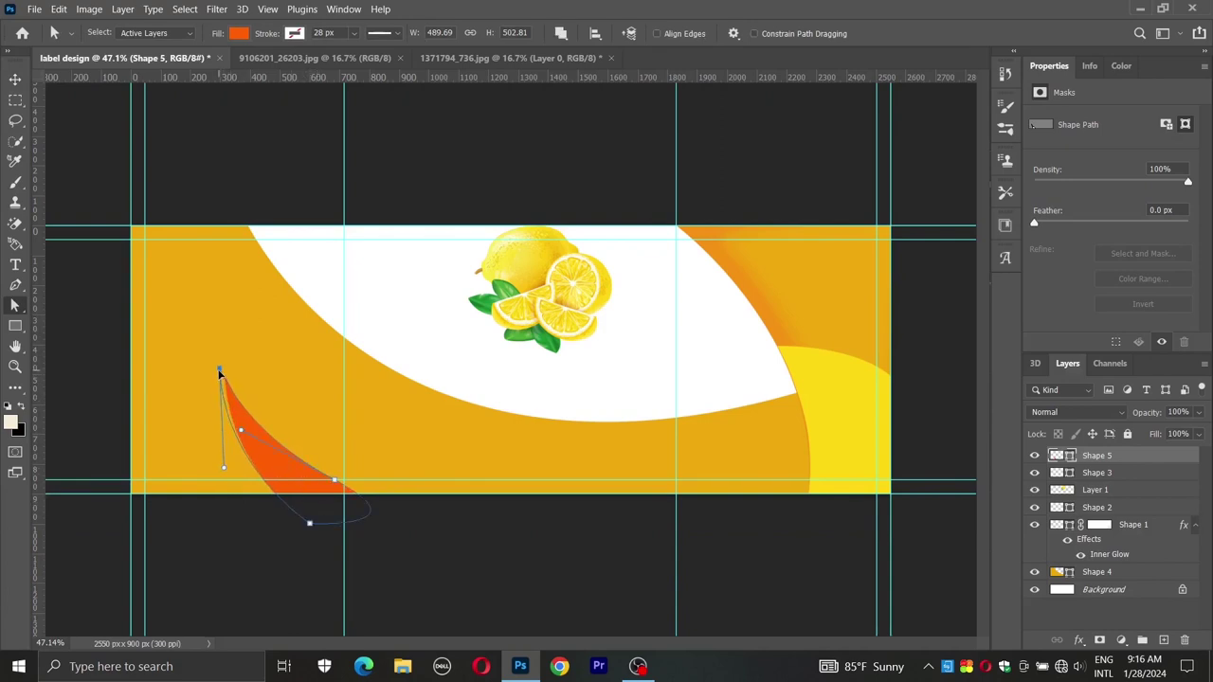
left_click(15, 79)
left_click_drag(258, 460, 265, 472)
left_click(76, 144)
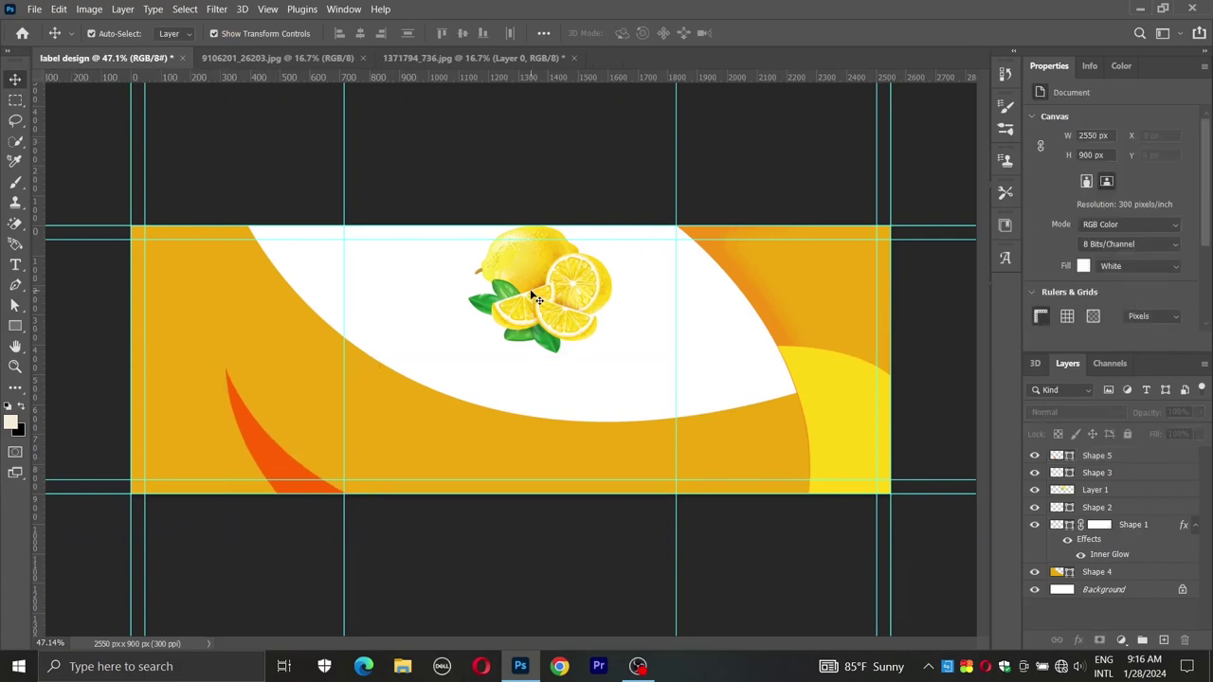
left_click_drag(533, 297, 521, 392)
- Add a new empty Layer 2 beneath the lemon for the shadow
key("b")
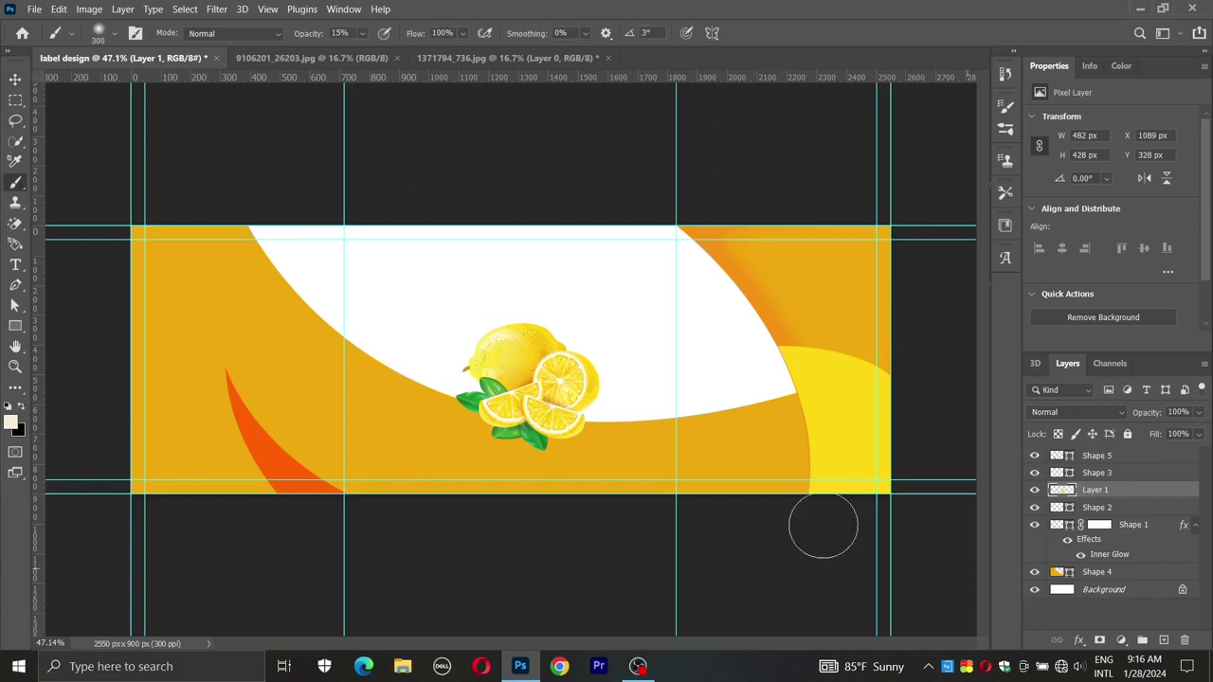
left_click(1137, 455)
left_click(1137, 490)
left_click(1136, 507)
left_click(1163, 640)
- Brush a soft black shadow under the lemon cluster, finishing at 65% opacity
key("bracketright")
key("bracketright")
left_click(520, 422)
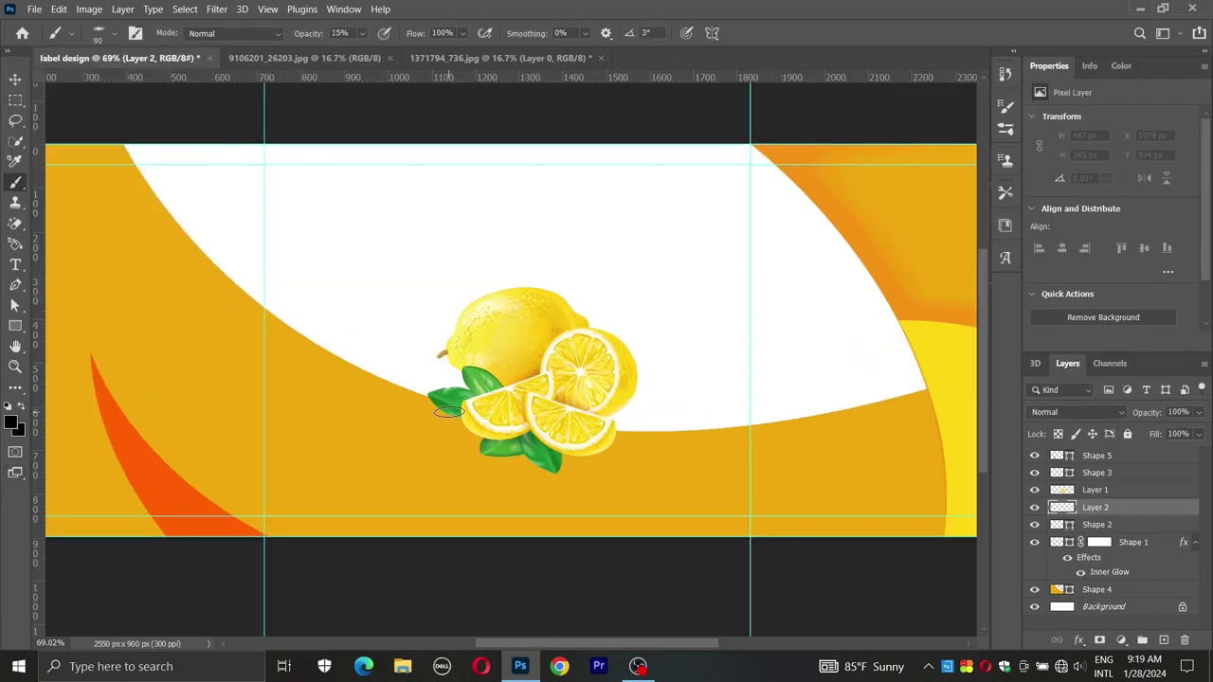
key("bracketright")
key("bracketright")
key("bracketright")
mouse_move(449, 411)
left_mouse_down()
mouse_move(513, 451)
mouse_move(587, 450)
mouse_move(645, 421)
left_mouse_up()
key("ctrl+z")
key("6")
key("5")
mouse_move(568, 447)
left_mouse_down()
mouse_move(441, 417)
mouse_move(535, 432)
mouse_move(634, 424)
mouse_move(588, 450)
left_mouse_up()
left_click(15, 72)
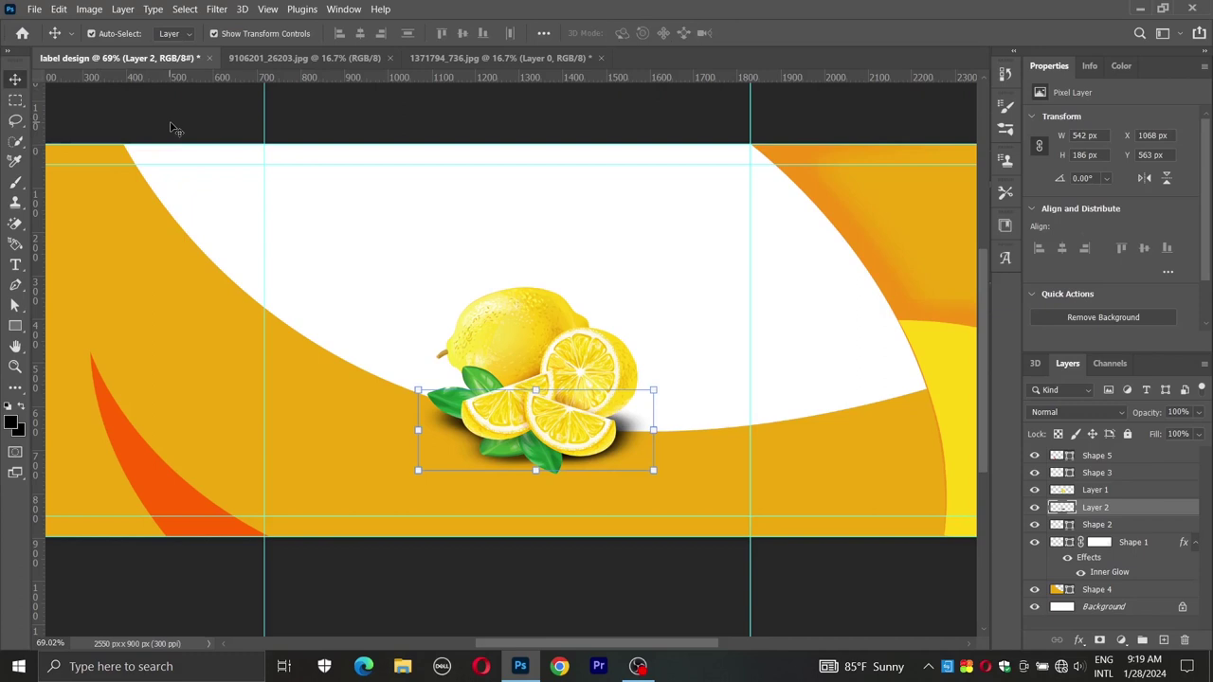
left_click(174, 127)
scroll(282, 331, "down", 2)
- Bring the green leaf from the lemon clip-art sheet onto the label, rotated and scaled down
left_click(246, 58)
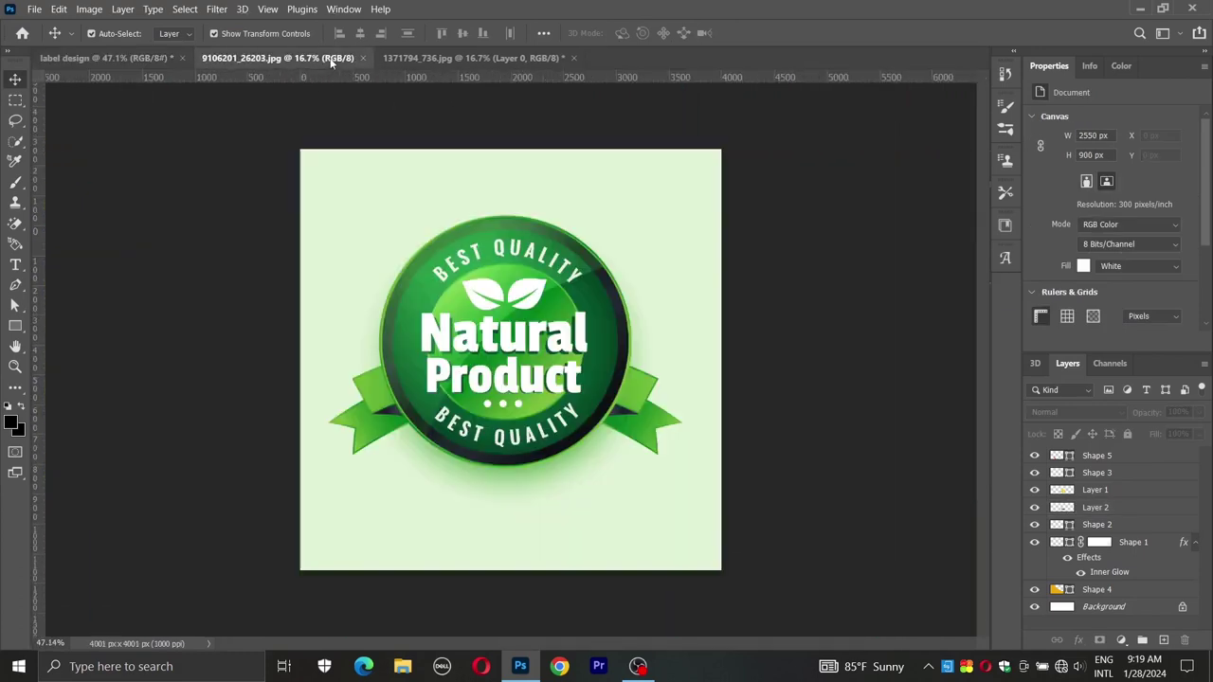
left_click(473, 58)
left_click(15, 141)
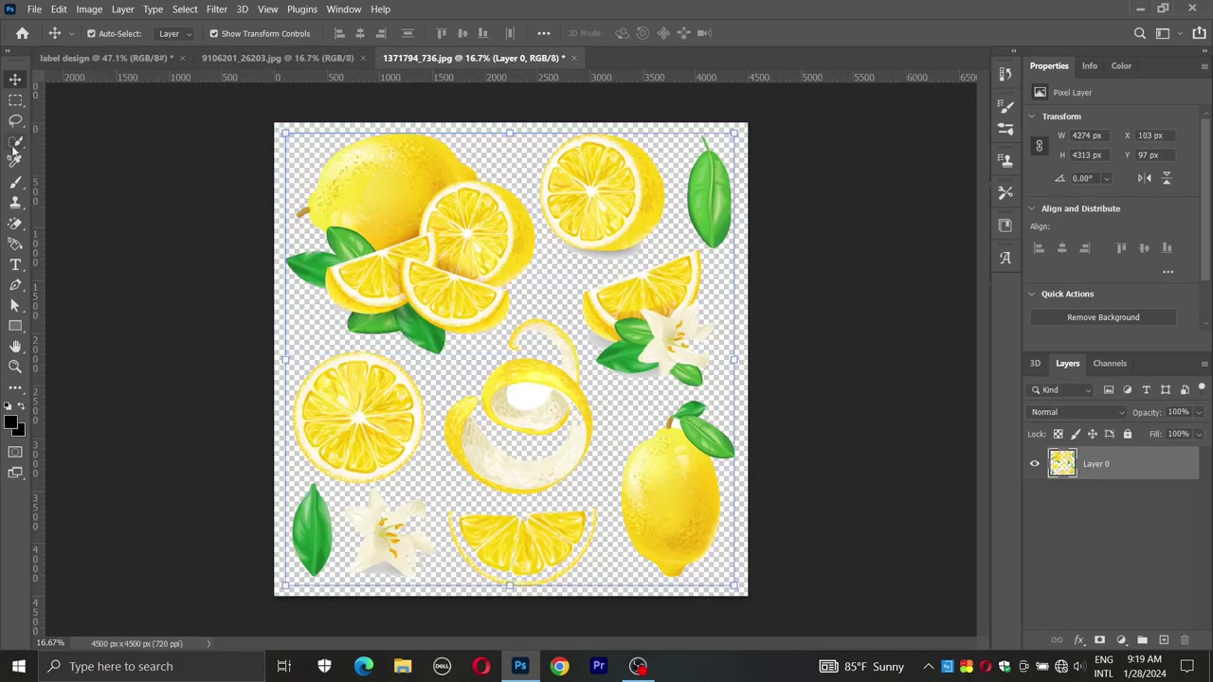
left_click(313, 530)
left_click(15, 78)
mouse_move(325, 566)
left_mouse_down()
mouse_move(420, 437)
mouse_move(567, 178)
left_mouse_up()
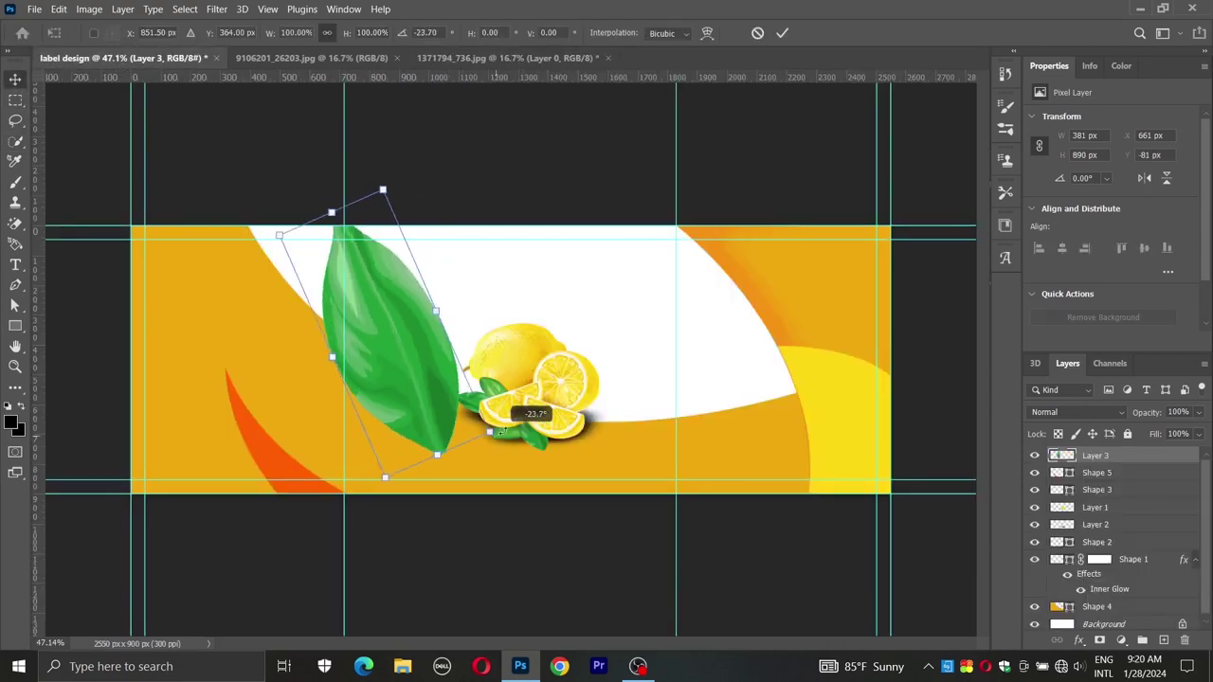
mouse_move(483, 203)
left_mouse_down()
mouse_move(407, 341)
mouse_move(434, 271)
left_mouse_up()
left_click(181, 135)
- Shift the lemon cluster slightly left and move the green leaf up and left
left_click(1135, 521, "shift")
key("ctrl+t")
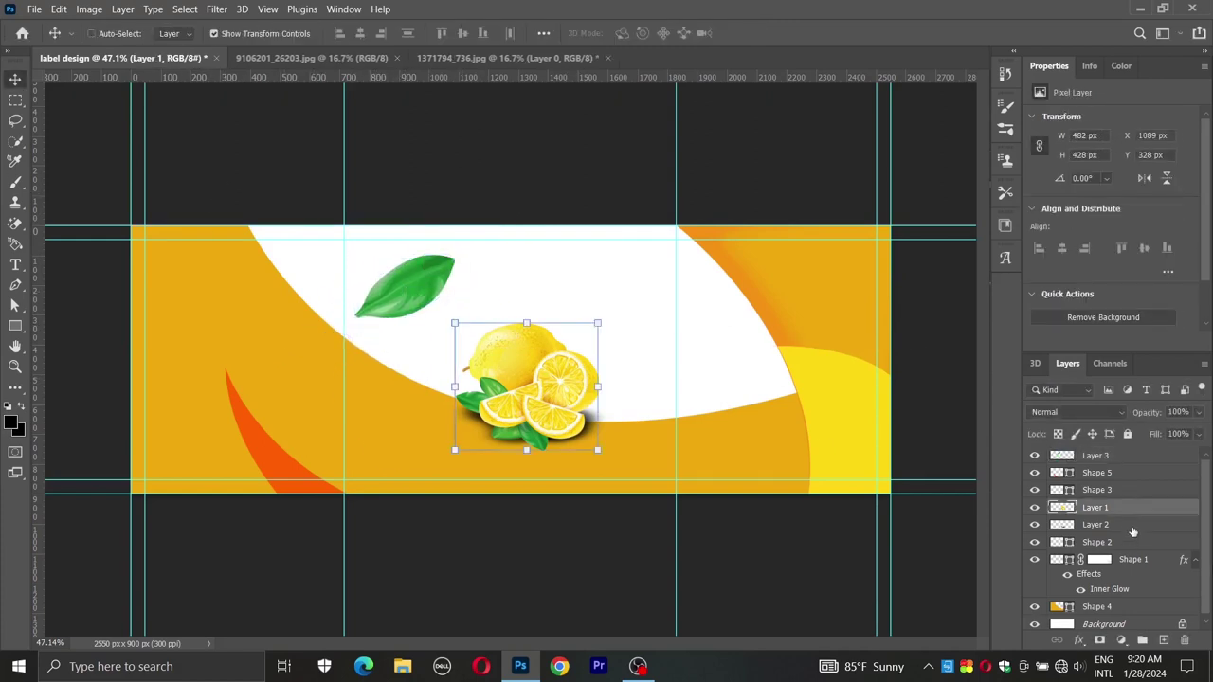
left_click_drag(546, 386, 523, 386)
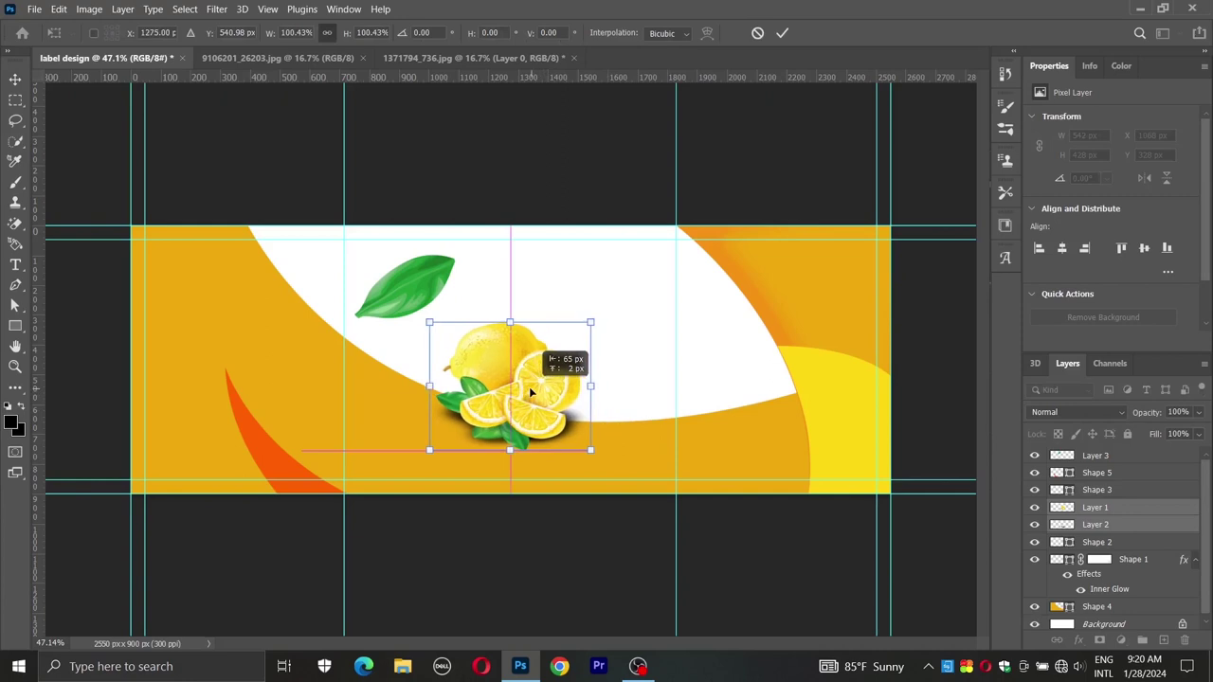
key("Return")
left_click_drag(399, 294, 390, 282)
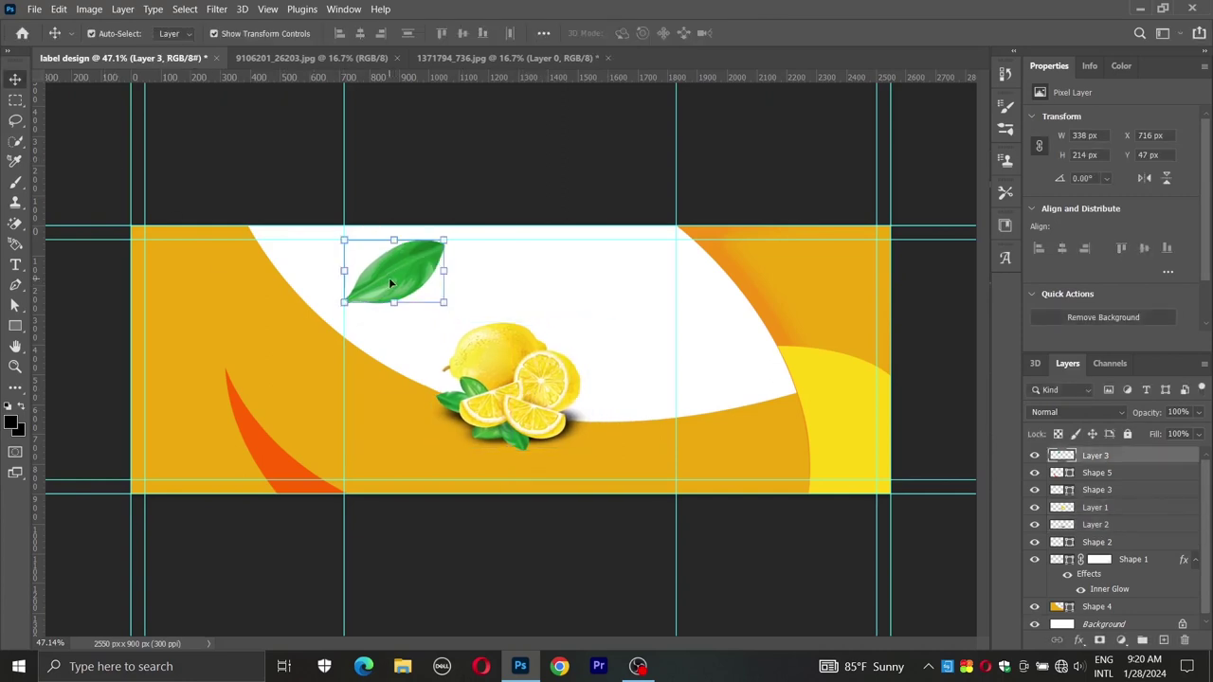
- Add a 'Refresh' text layer and move it onto the green leaf
key("t")
left_click(538, 284)
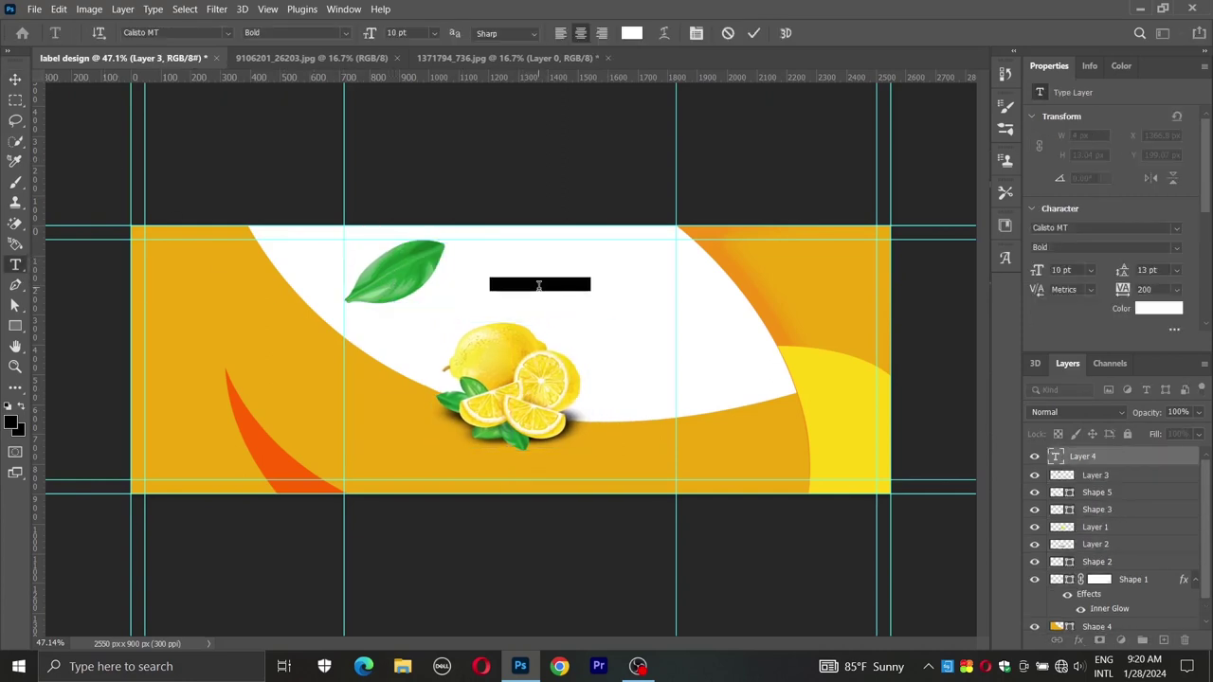
key("BackSpace")
left_click(15, 79)
type("Refresh")
left_click_drag(538, 284, 408, 273)
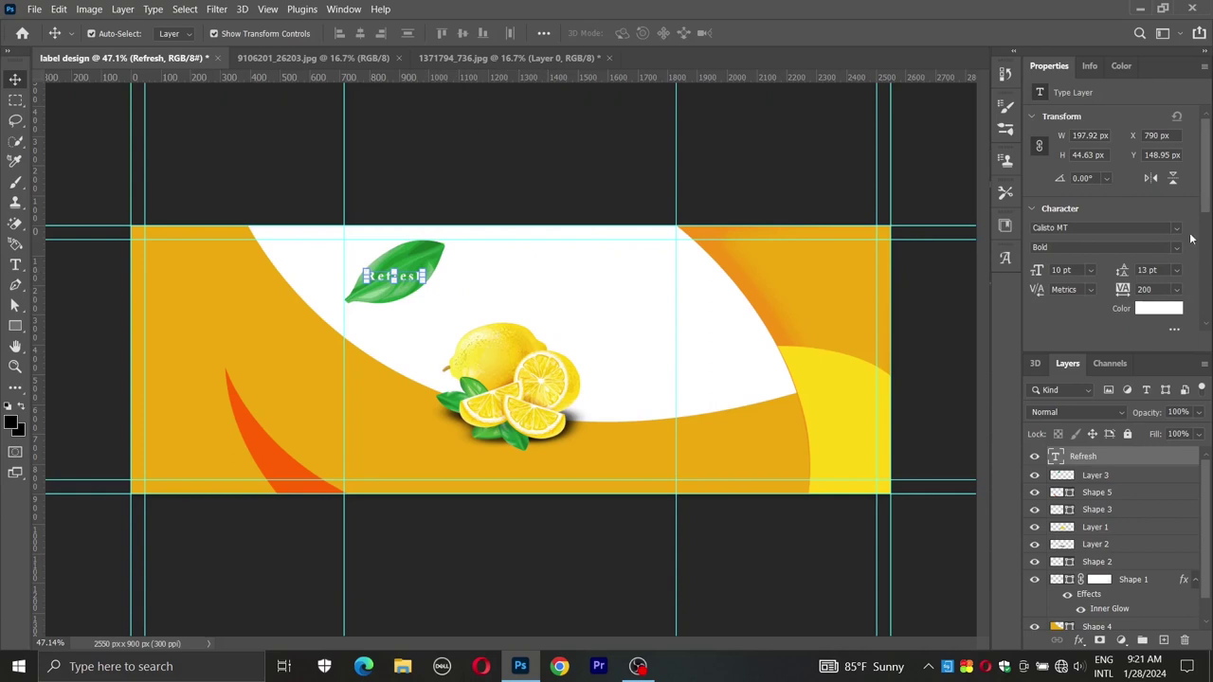
- Set Refresh in Lucida Calligraphy Italic and rotate it to follow the leaf's angle
left_click(1179, 228)
left_click(1099, 306)
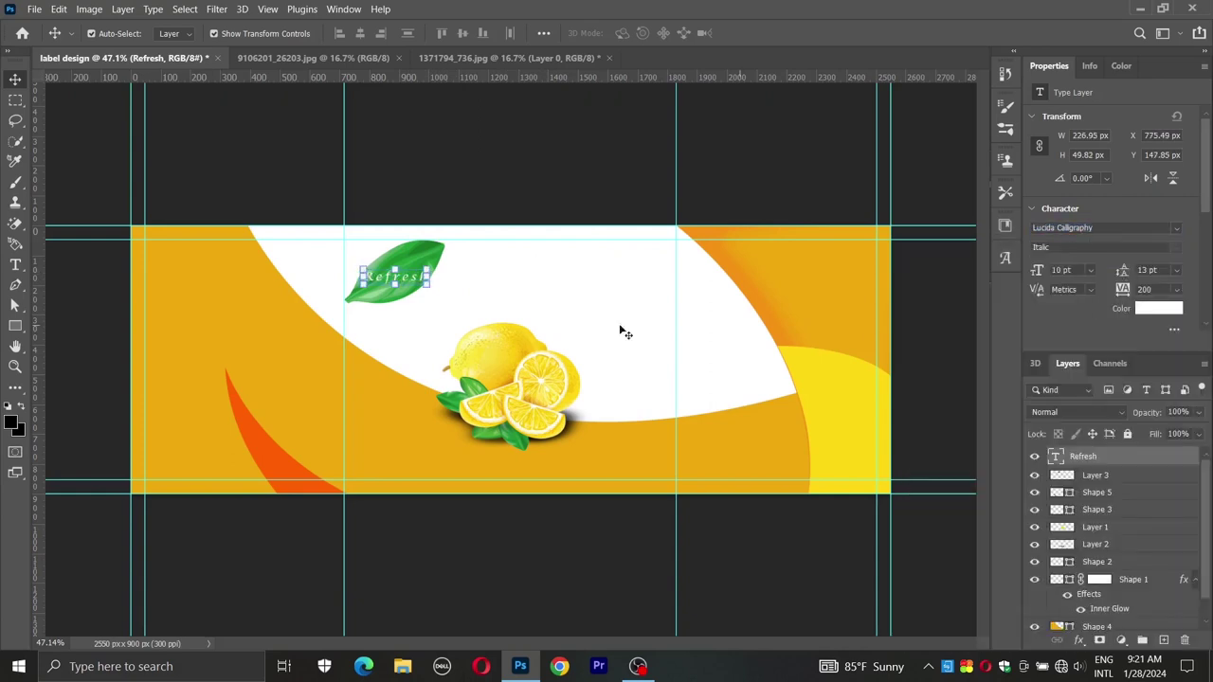
key("ctrl+t")
left_click_drag(447, 277, 445, 247)
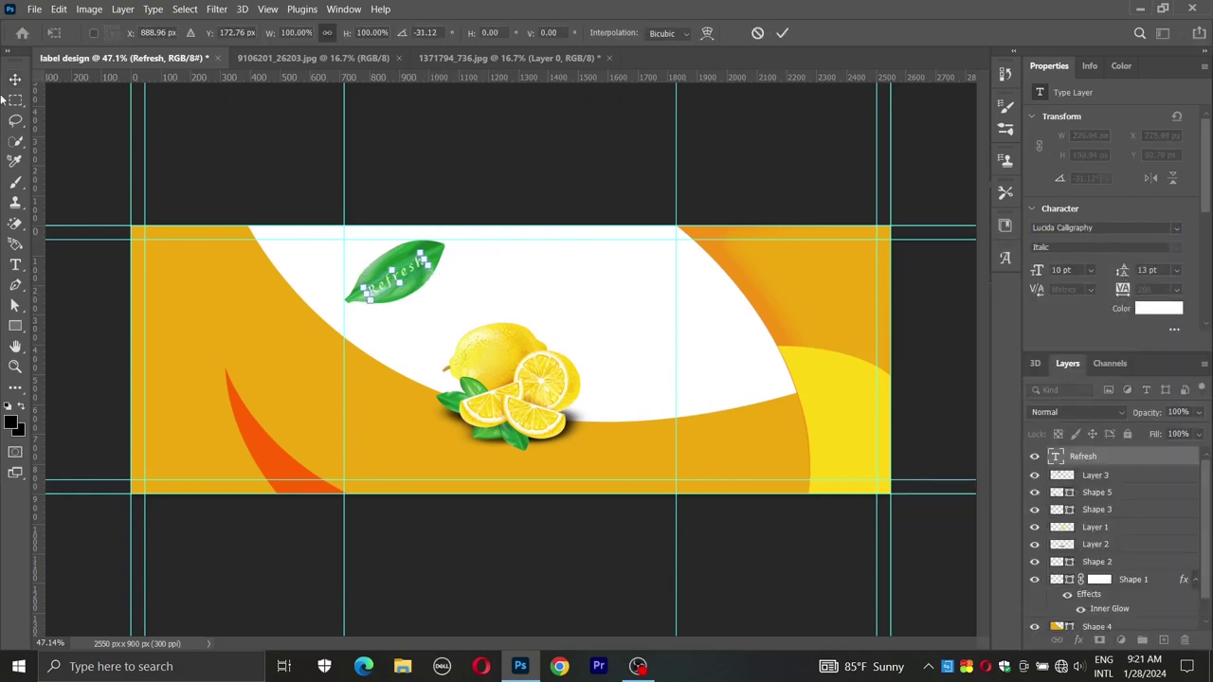
key("Return")
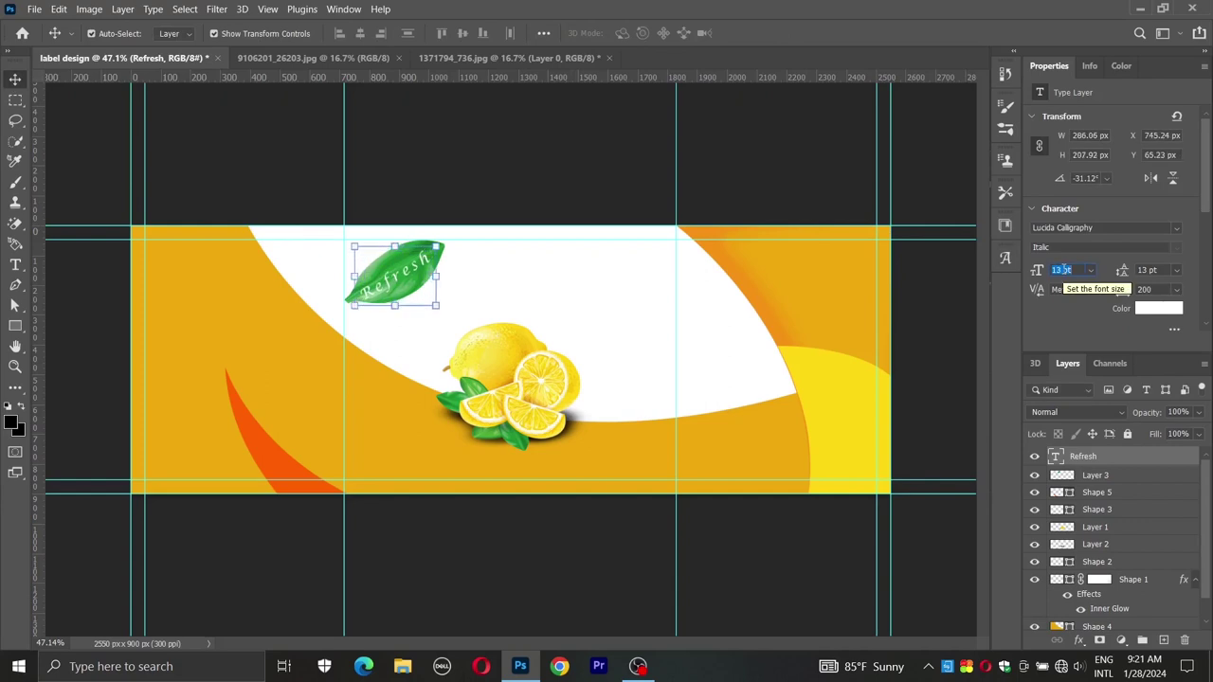
- Set Refresh's letter spacing to 0 and its size to 17 pt
left_click(193, 116)
left_click(423, 264)
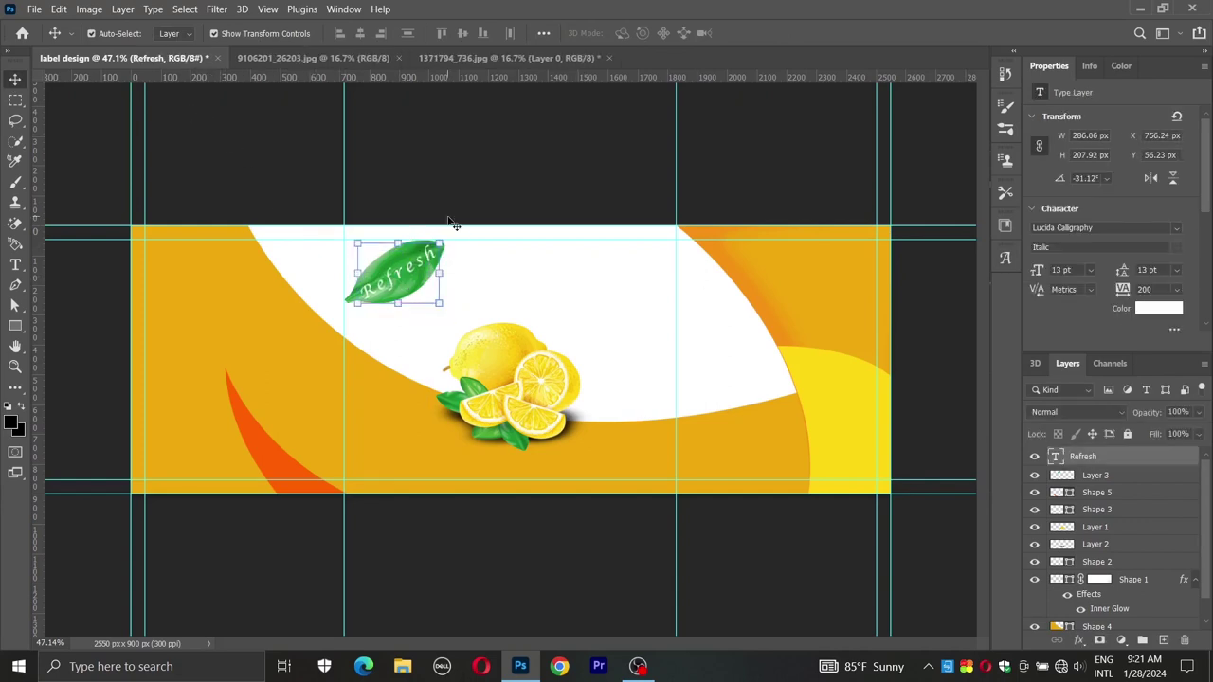
left_click(1177, 289)
left_click(1158, 382)
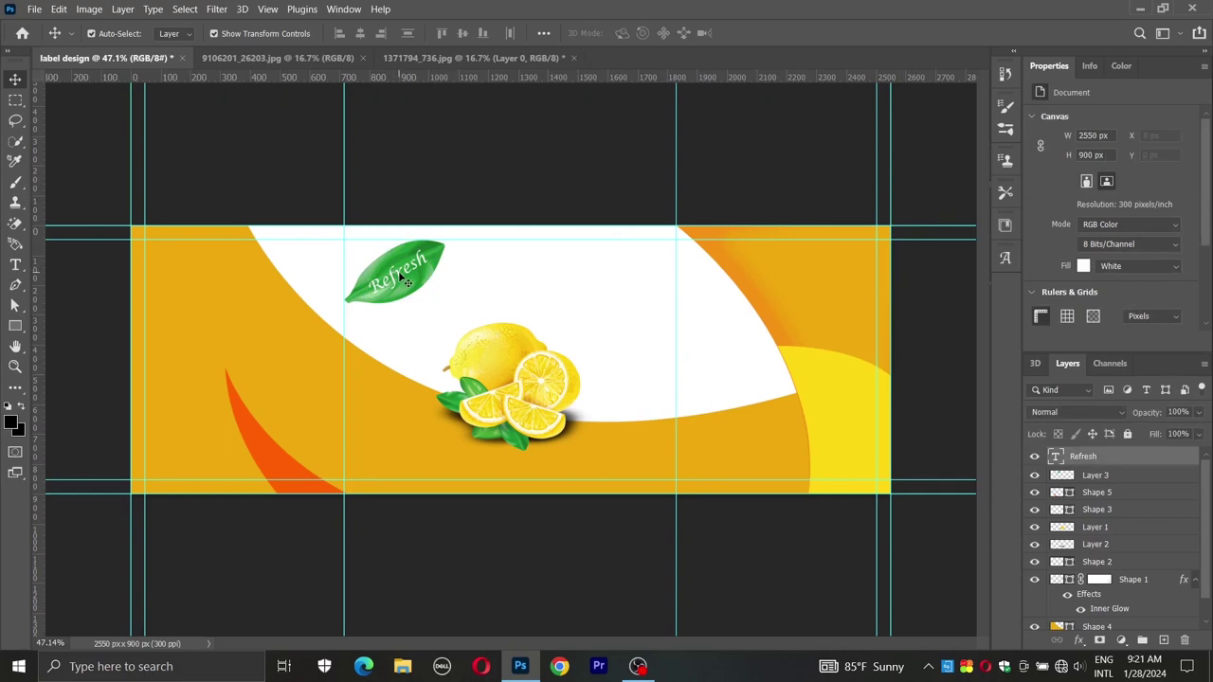
scroll(1062, 270, "up", 1)
scroll(1062, 270, "up", 1)
scroll(1062, 270, "up", 1)
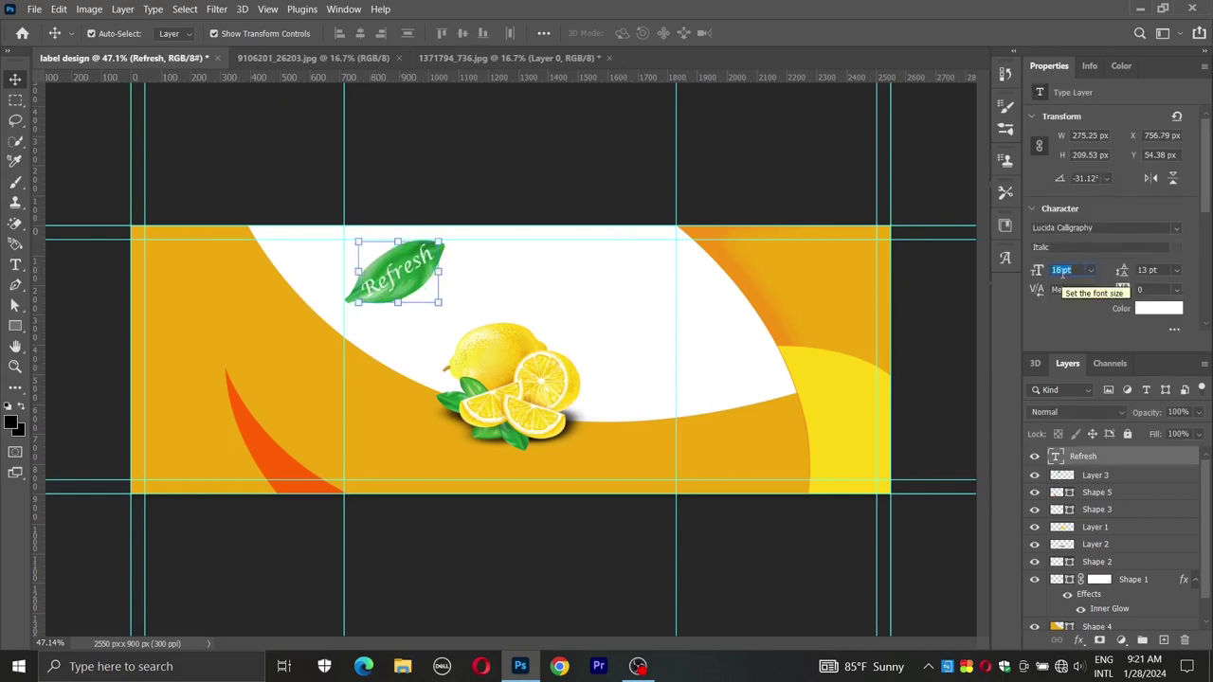
scroll(1062, 272, "up", 1)
left_click(528, 182)
scroll(411, 287, "up", 2)
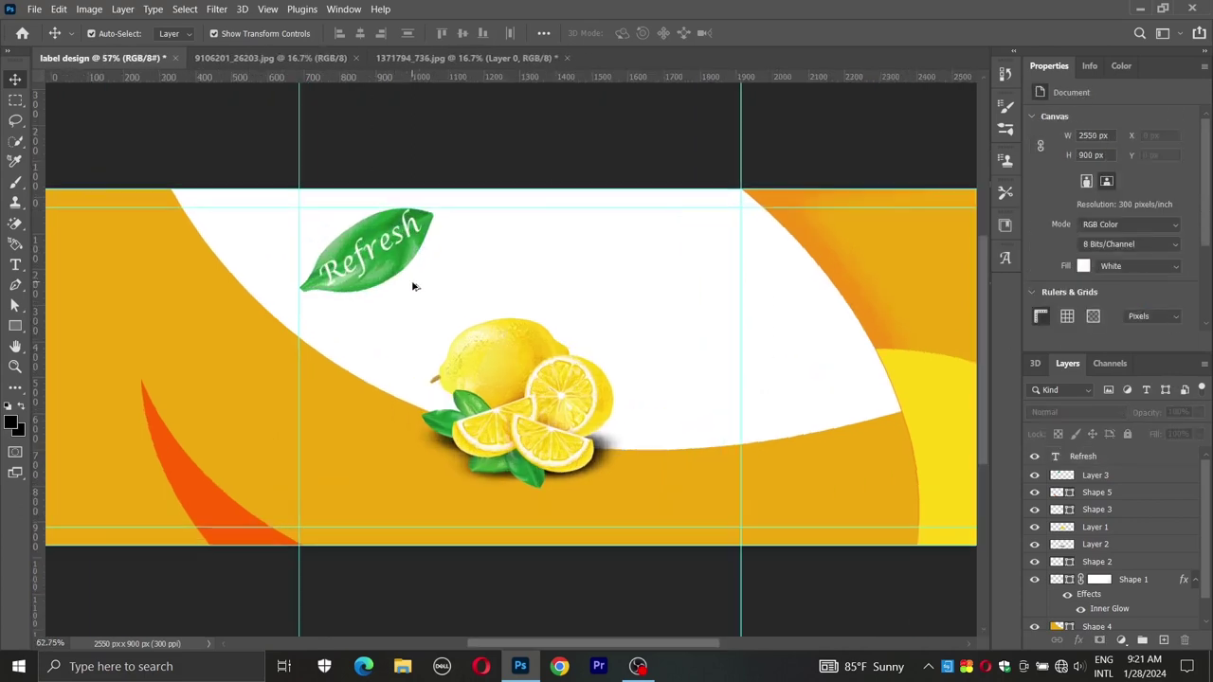
scroll(420, 217, "down", 1)
scroll(422, 213, "down", 1)
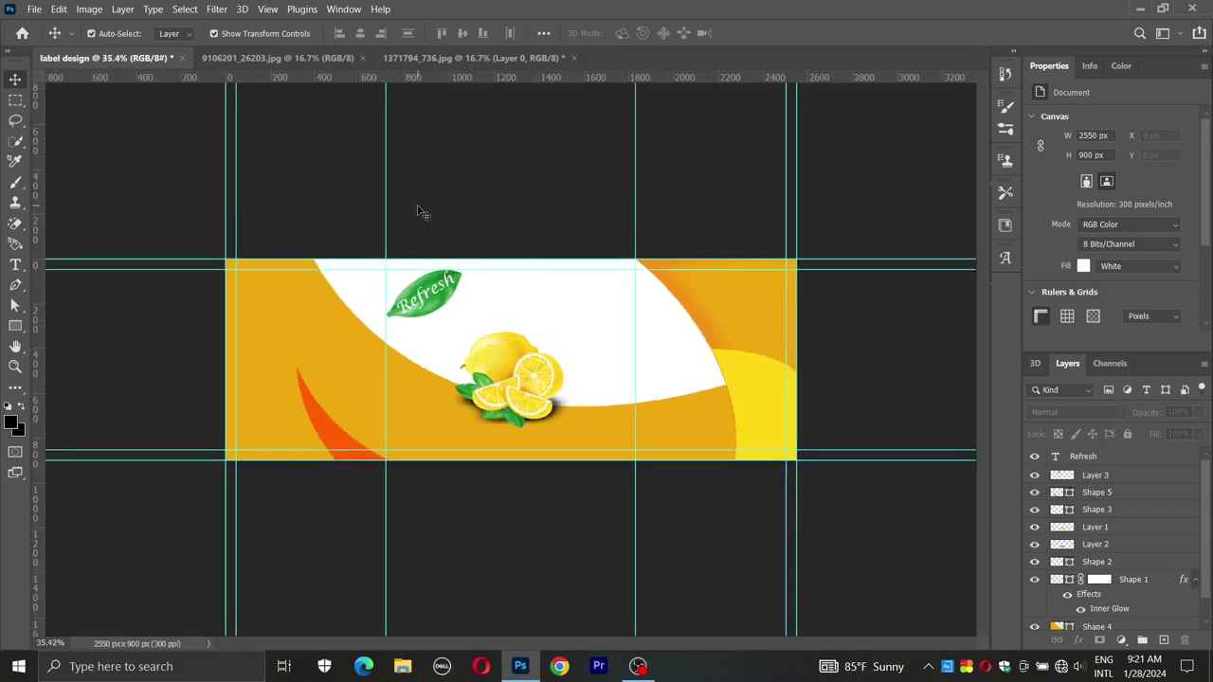
- Tilt the leaf and its Refresh text slightly and nudge them up-right
left_click(1140, 458)
key("ctrl+t")
left_click_drag(466, 324, 457, 347)
left_click_drag(424, 303, 429, 295)
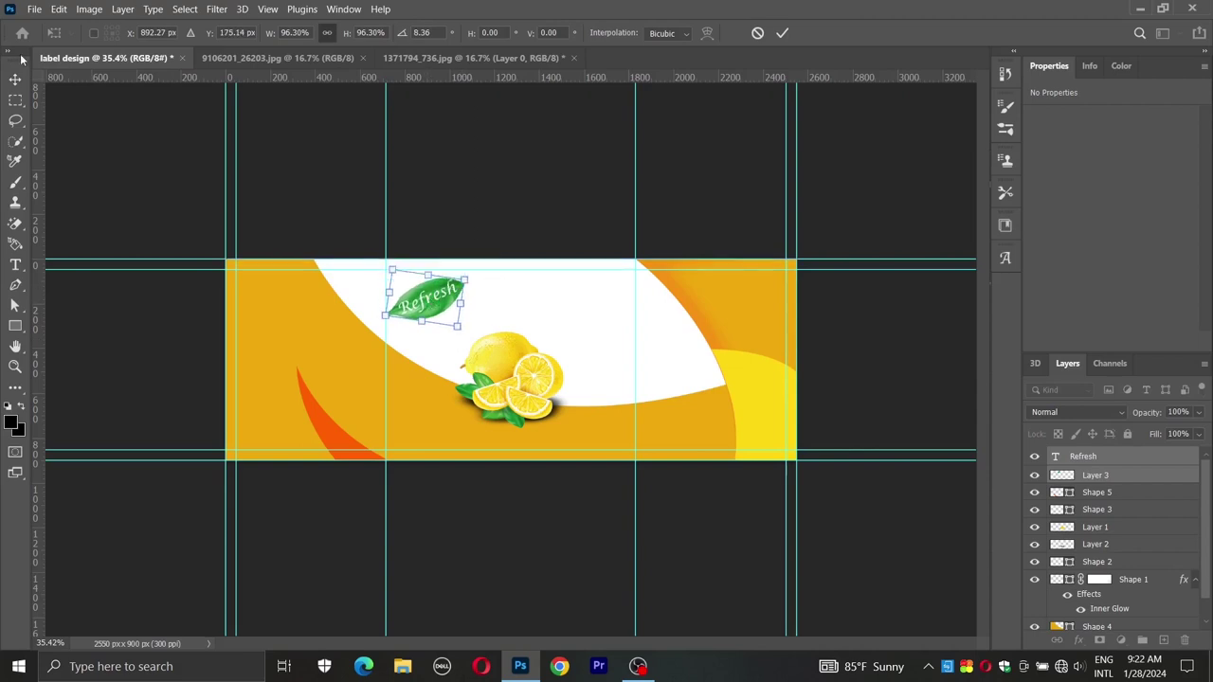
left_click(281, 159)
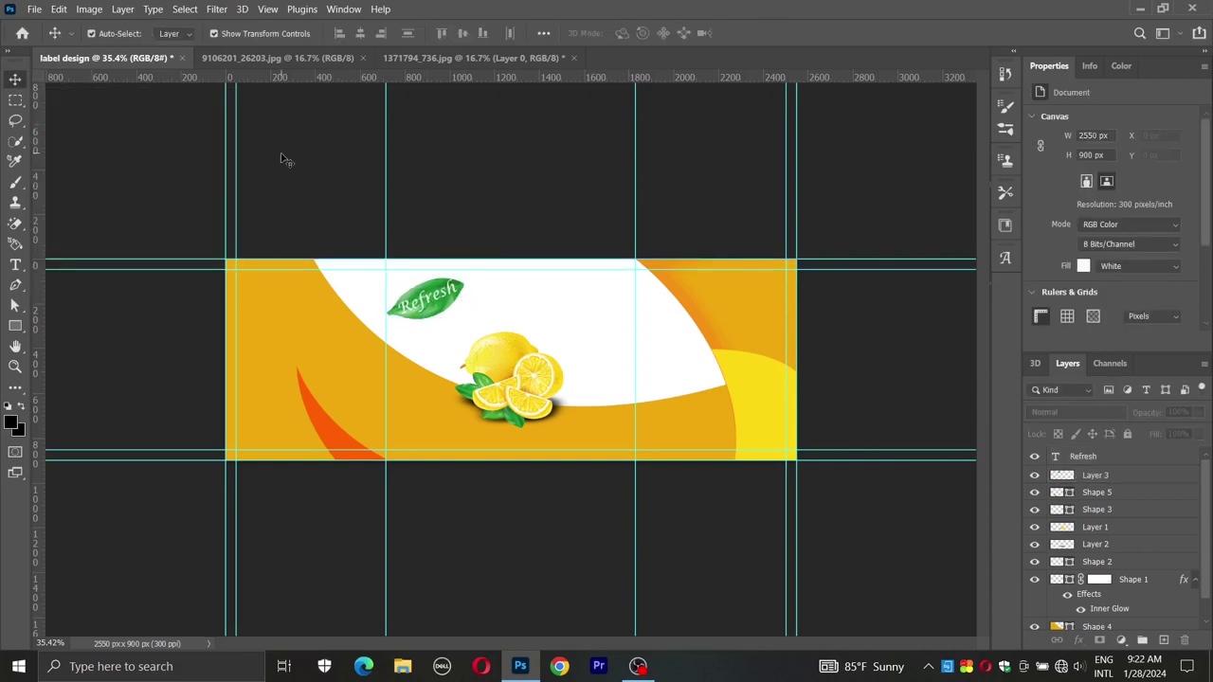
- Try a drop shadow on the orange swoosh, then discard it
left_click(1119, 496)
double_click(1164, 503)
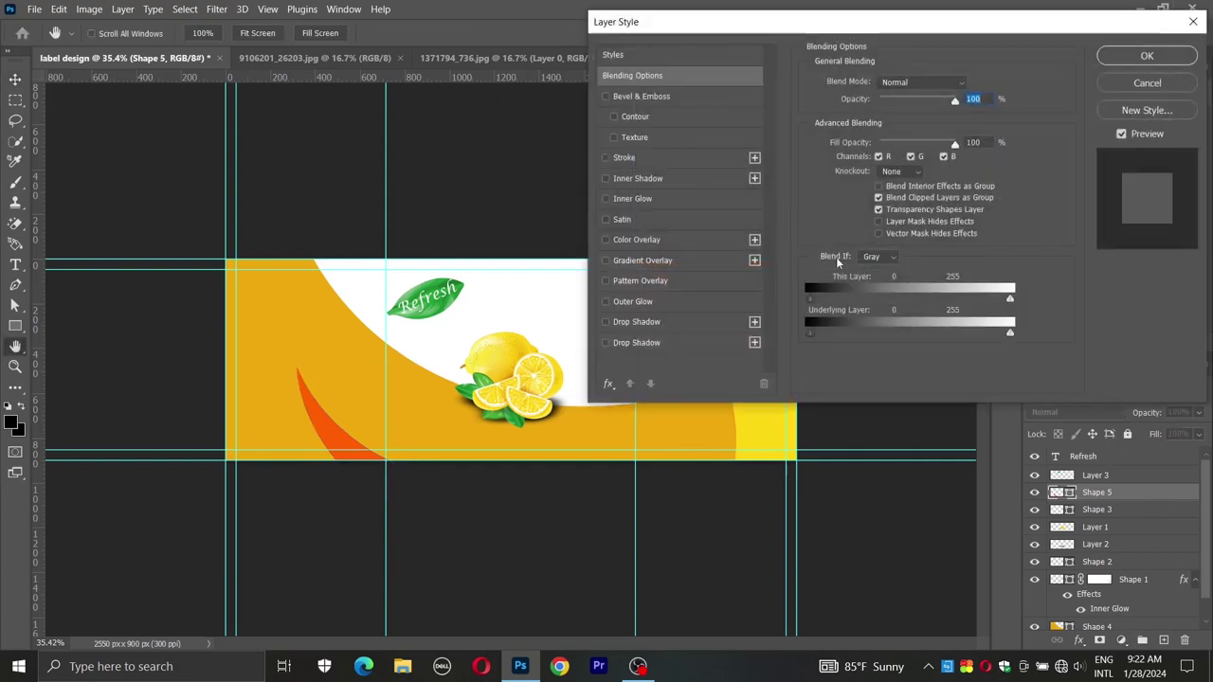
left_click(607, 343)
key("Escape")
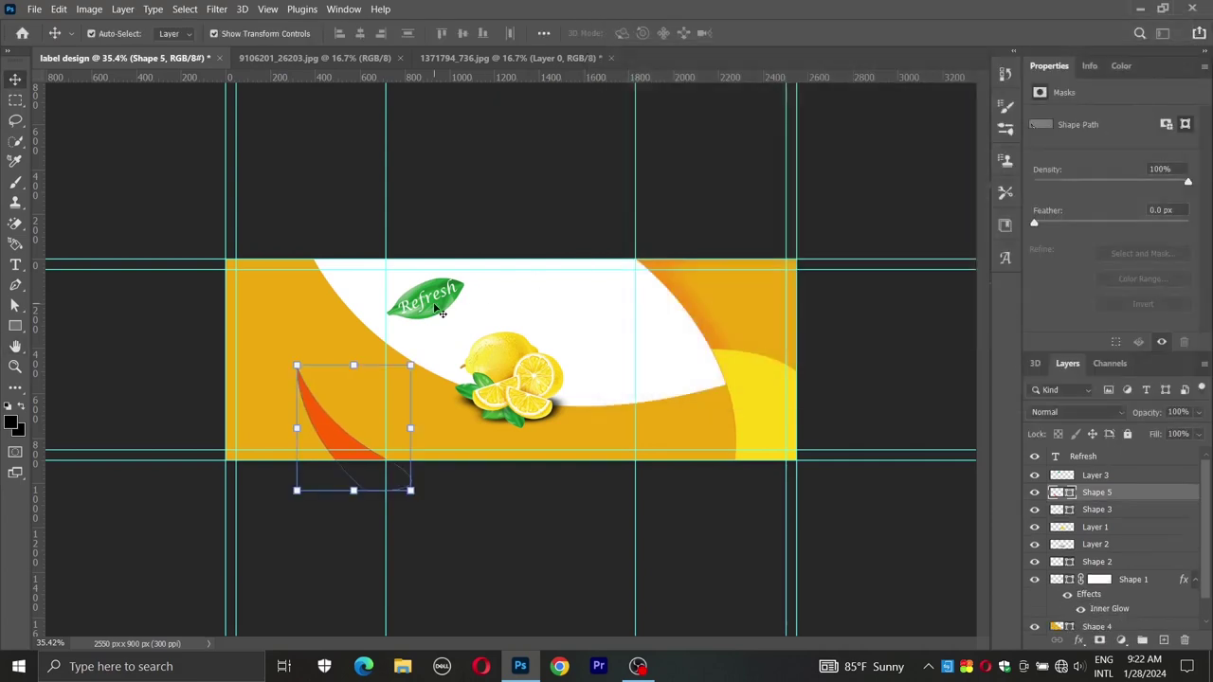
- Give the green leaf layer a drop shadow: distance 7 px, spread 3%, size 10 px
left_click(439, 277)
left_click(439, 277)
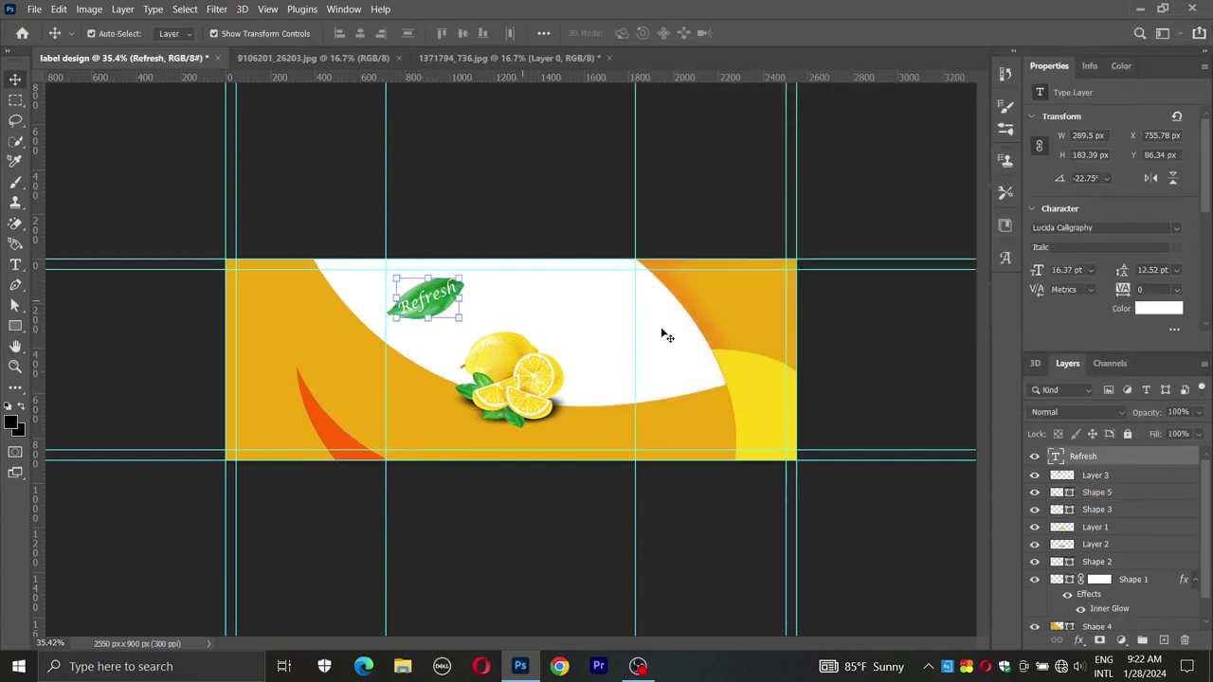
double_click(1181, 479)
left_click(606, 342)
left_click(637, 342)
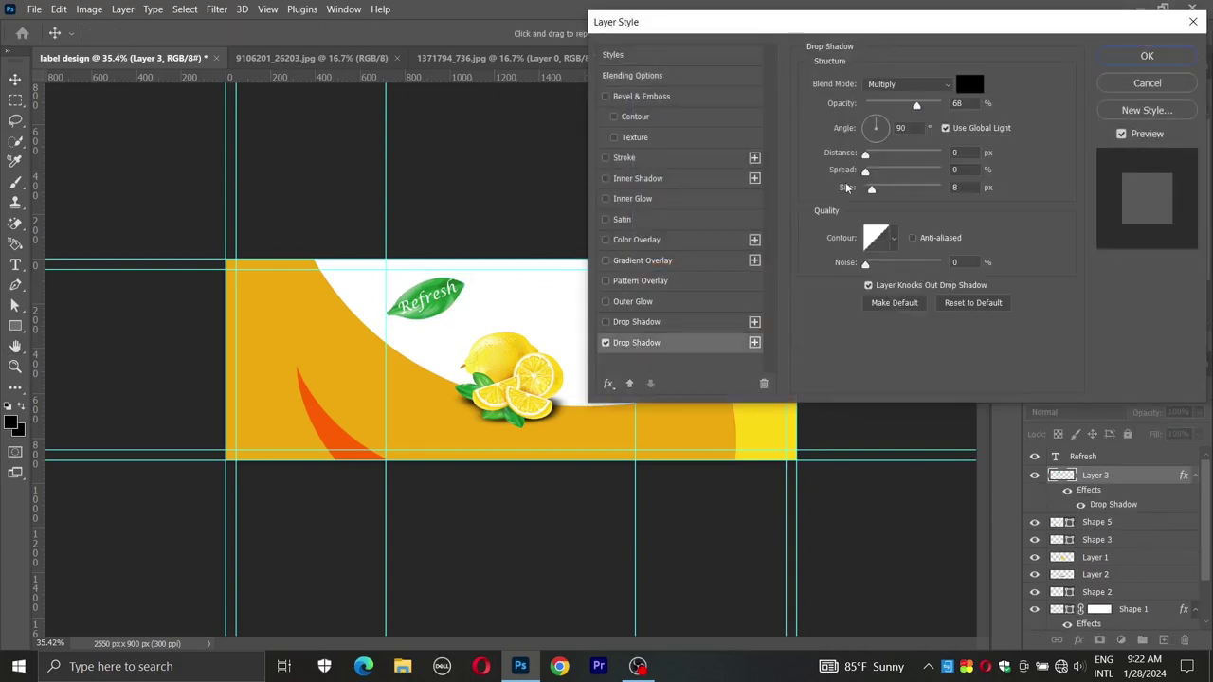
left_click_drag(868, 154, 874, 188)
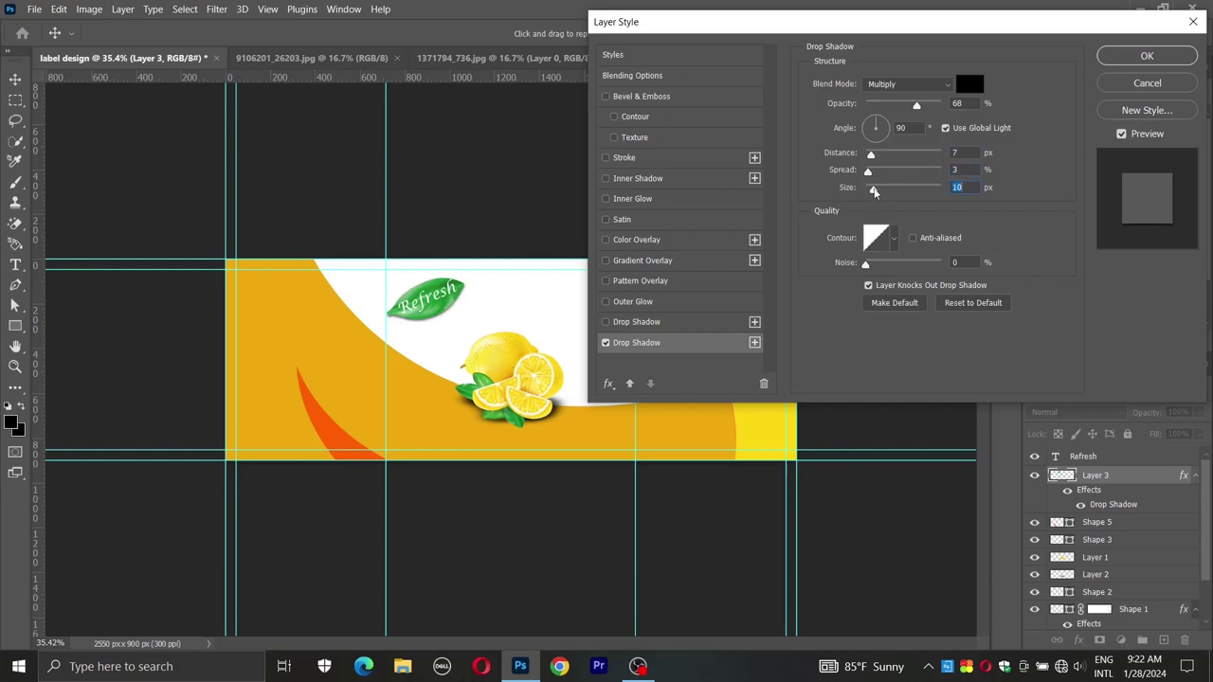
left_click(1146, 56)
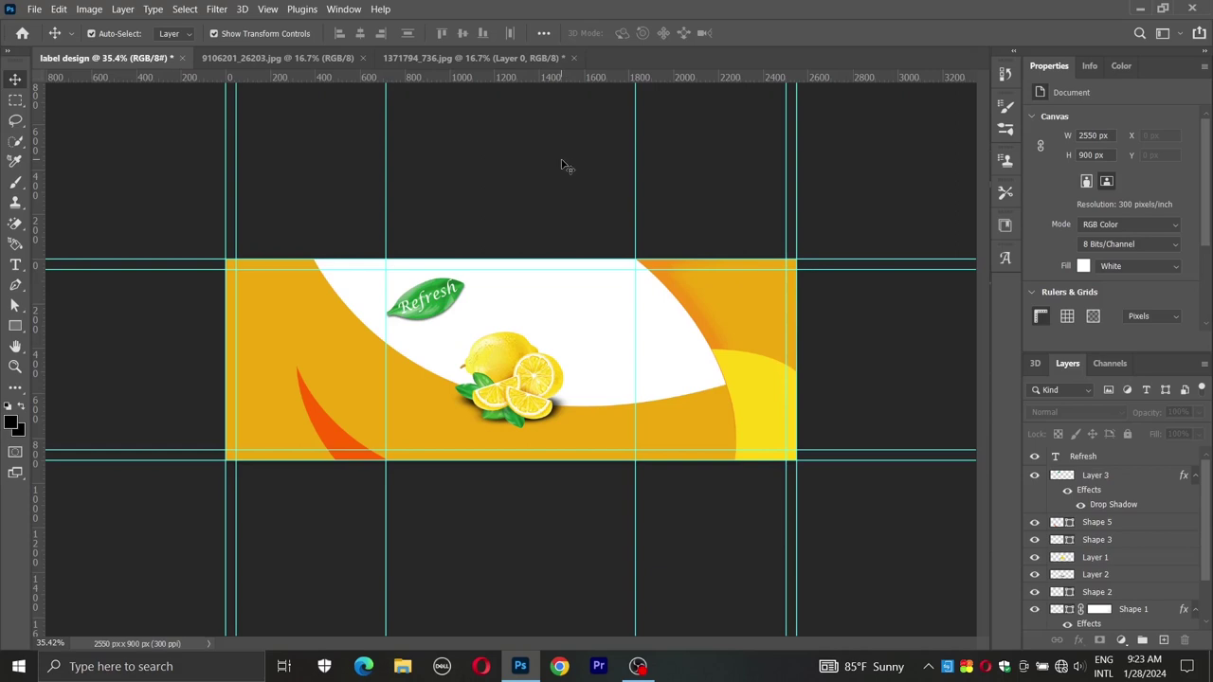
- Add white 'Lemon Juice' text set in Bauhaus 93
scroll(195, 329, "up", 3)
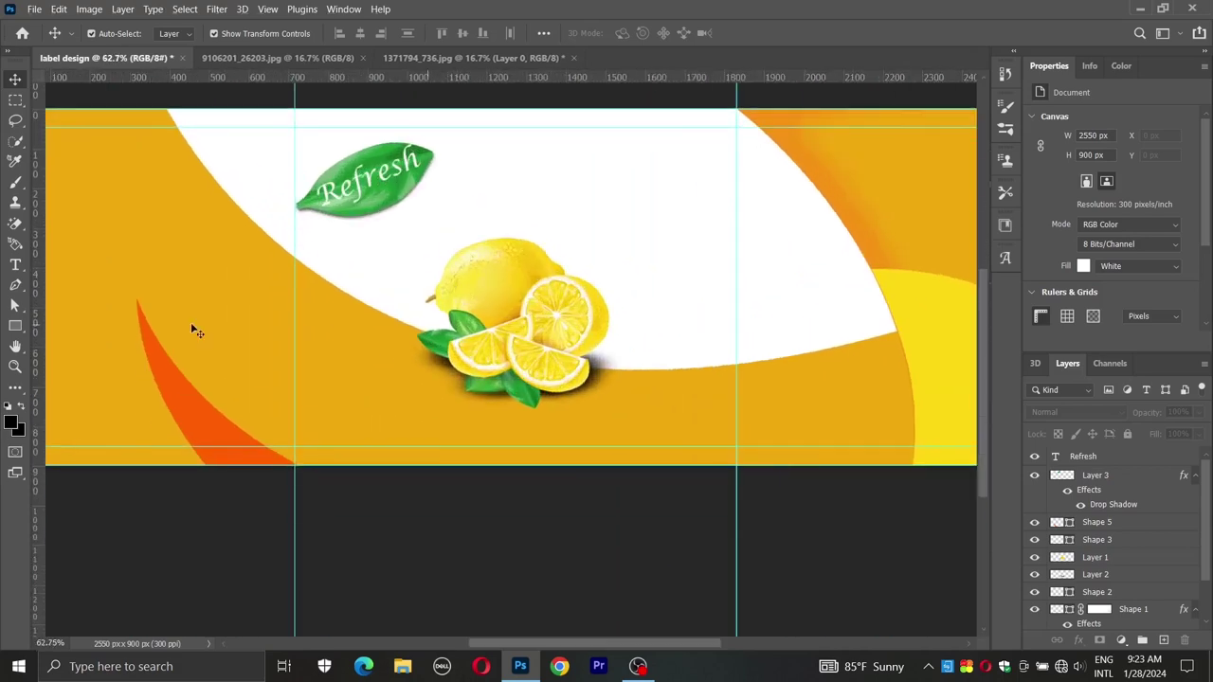
key("t")
left_click(359, 375)
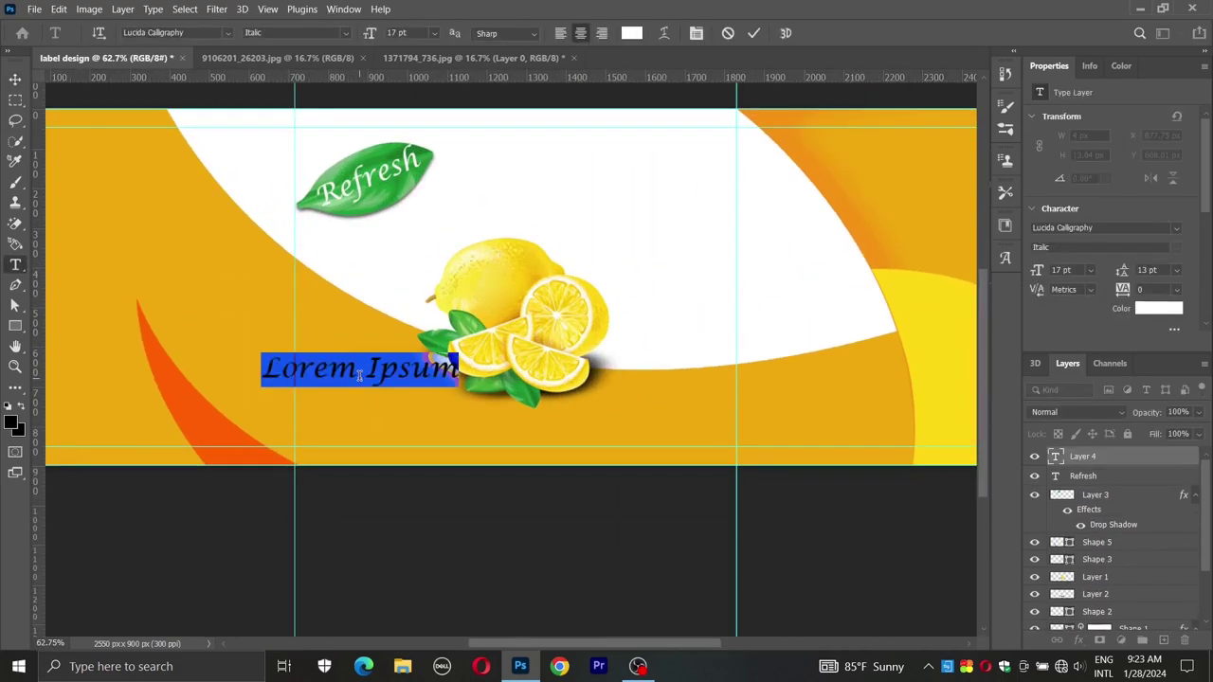
type("Lemon Juice")
left_click(15, 79)
left_click(1175, 227)
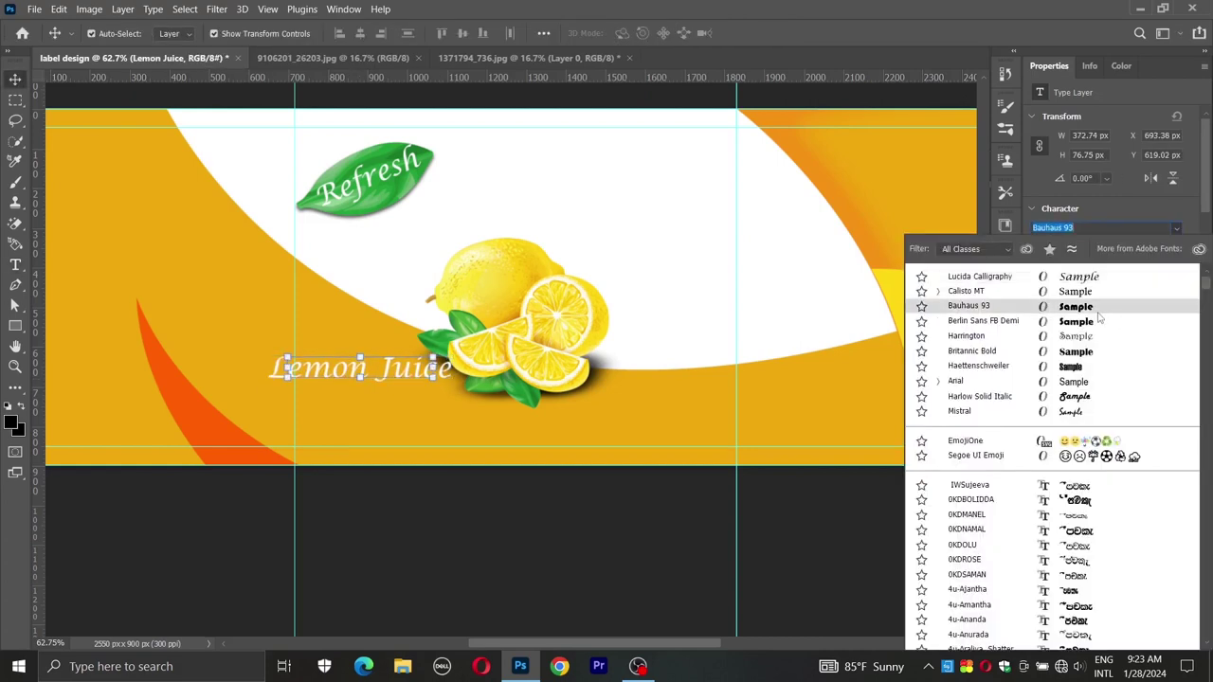
left_click(1097, 313)
- Centre Lemon Juice beneath the lemons with letter spacing 100 and size 22 pt
left_click_drag(386, 374, 511, 422)
left_click(1175, 289)
left_click(1179, 477)
left_click(1174, 289)
left_click(1181, 466)
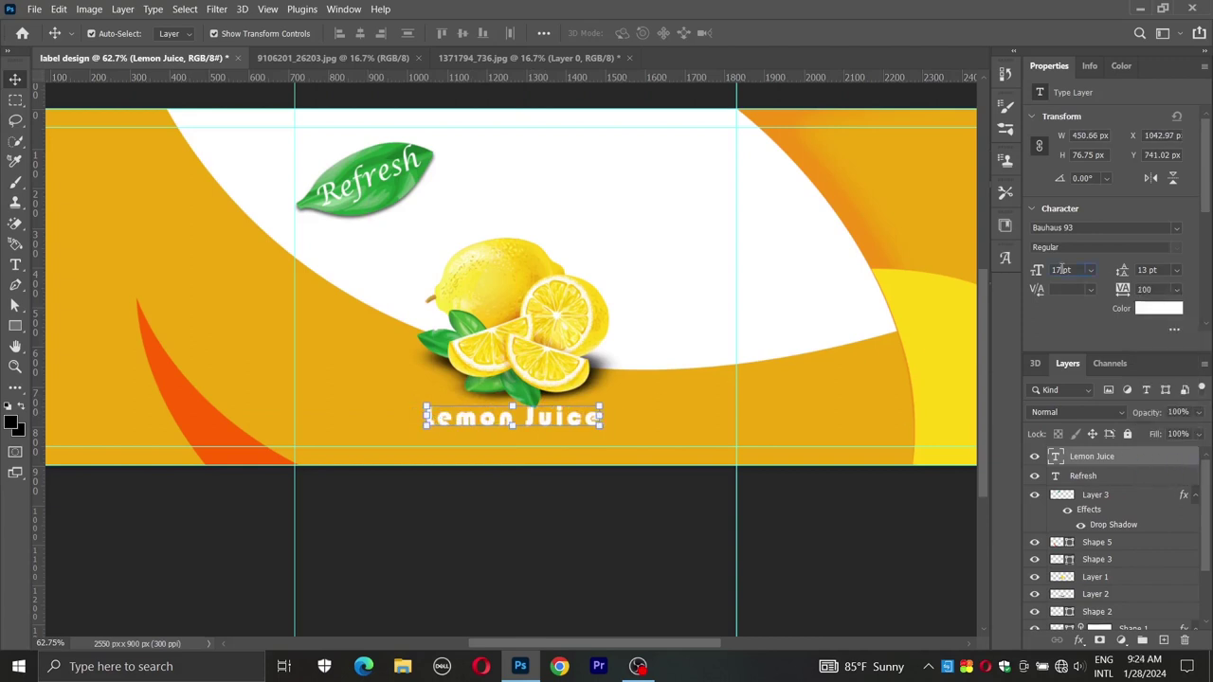
scroll(1061, 270, "up", 2)
scroll(1061, 270, "up", 2)
scroll(1061, 270, "up", 1)
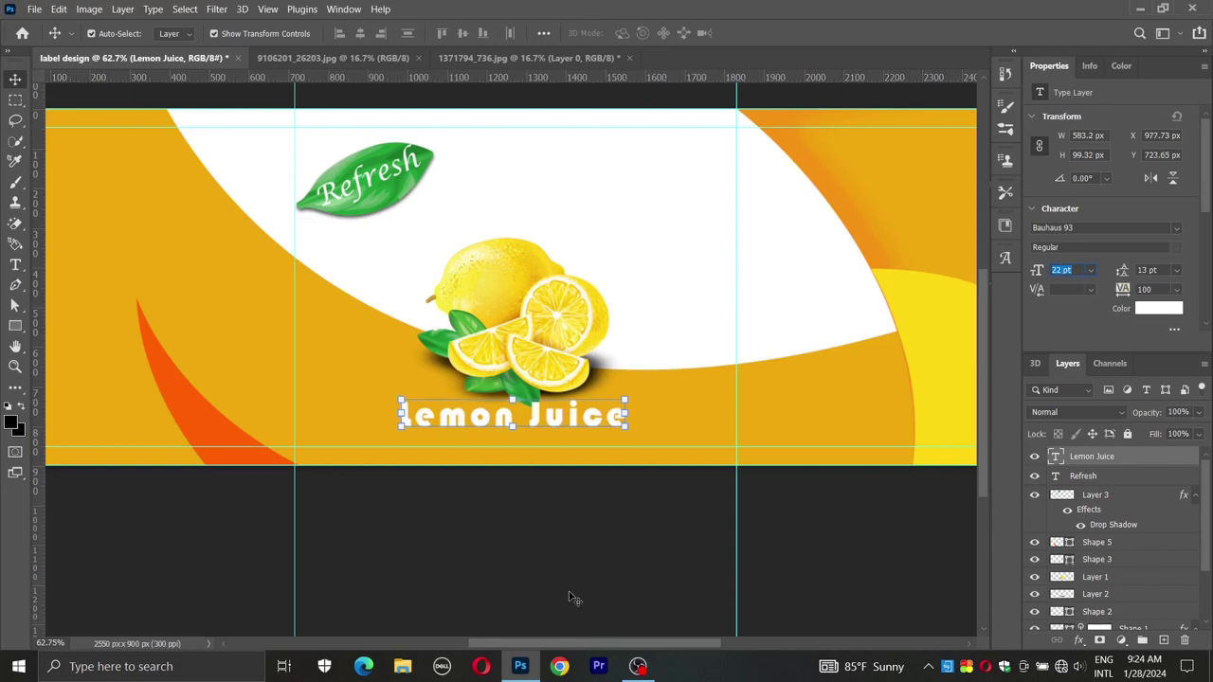
left_click_drag(508, 413, 508, 418)
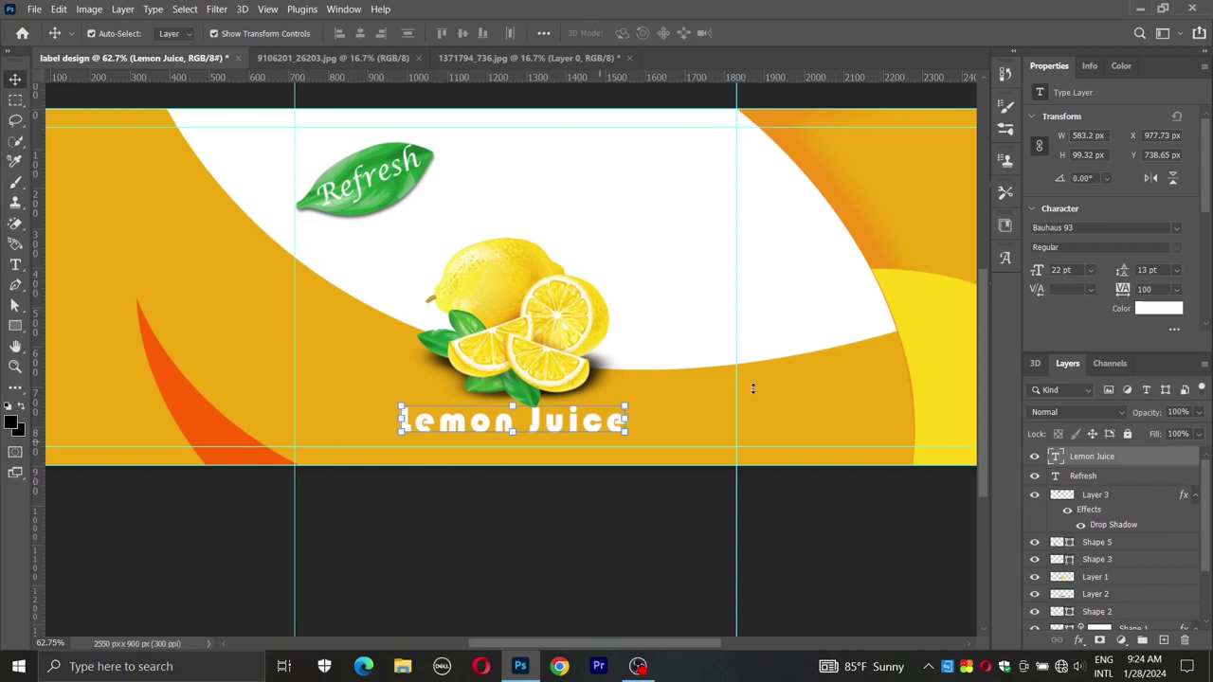
- Give the Lemon Juice title a 2 px black gradient Stroke at 100% opacity
double_click(1165, 463)
left_click(624, 157)
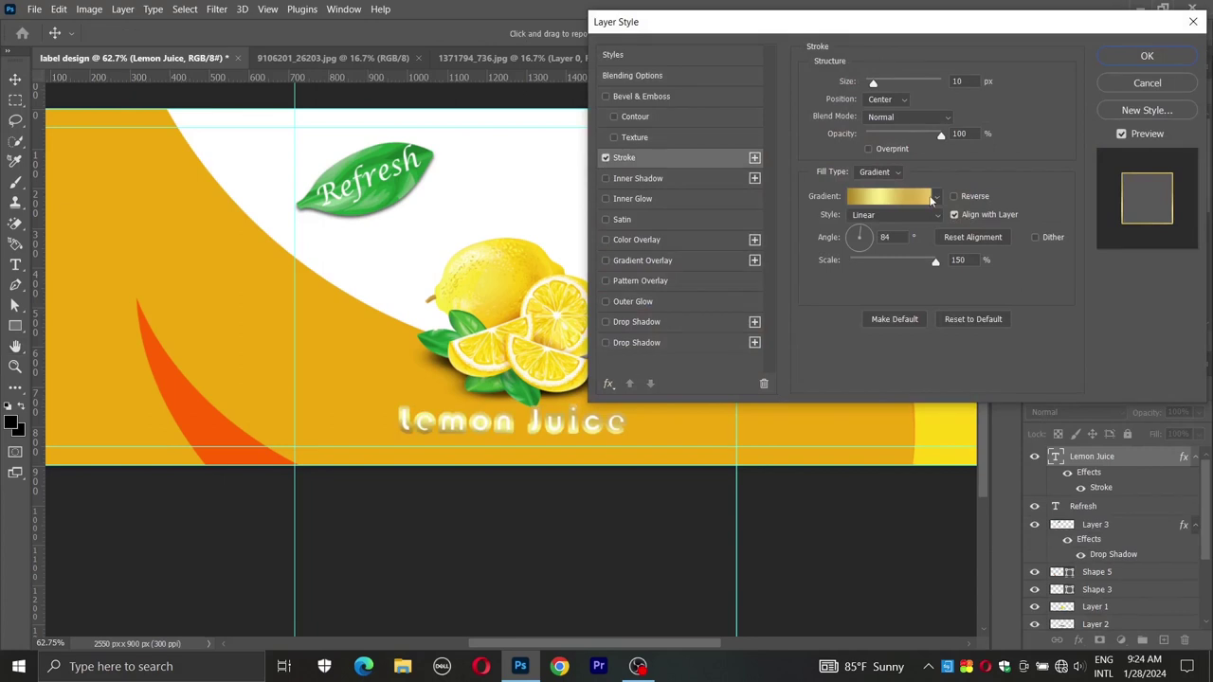
left_click(931, 197)
left_click(975, 305)
mouse_move(975, 305)
left_mouse_down()
mouse_move(779, 314)
mouse_move(715, 303)
left_mouse_up()
left_click(729, 371)
left_click(890, 274)
left_click(1151, 67)
left_click(958, 51)
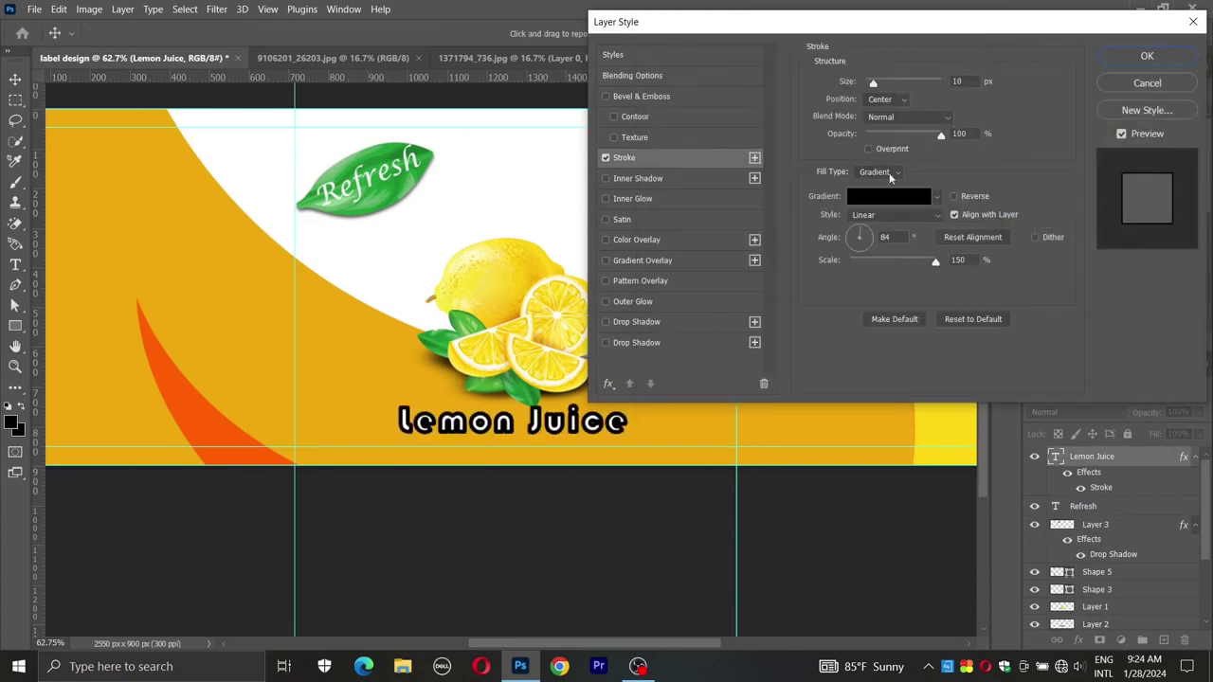
left_click_drag(874, 84, 865, 84)
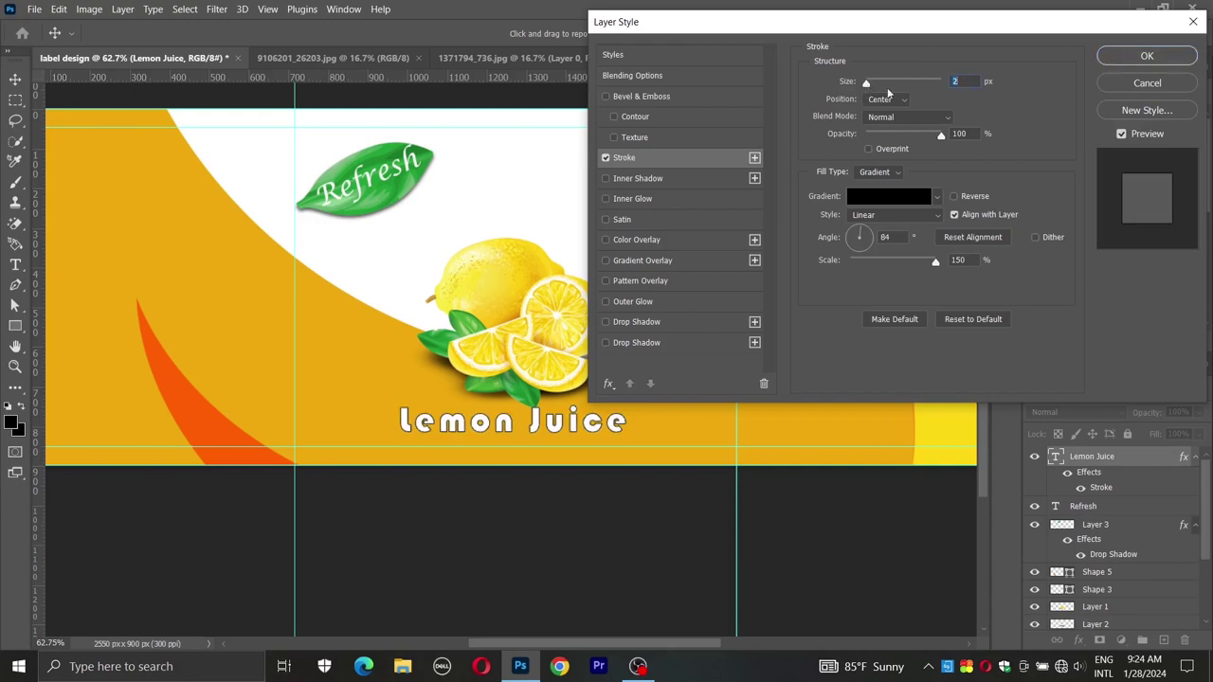
left_click(939, 137)
left_click(1118, 59)
- Tighten Lemon Juice letter spacing to 50 and nudge it right to re-centre it
key("ctrl+0")
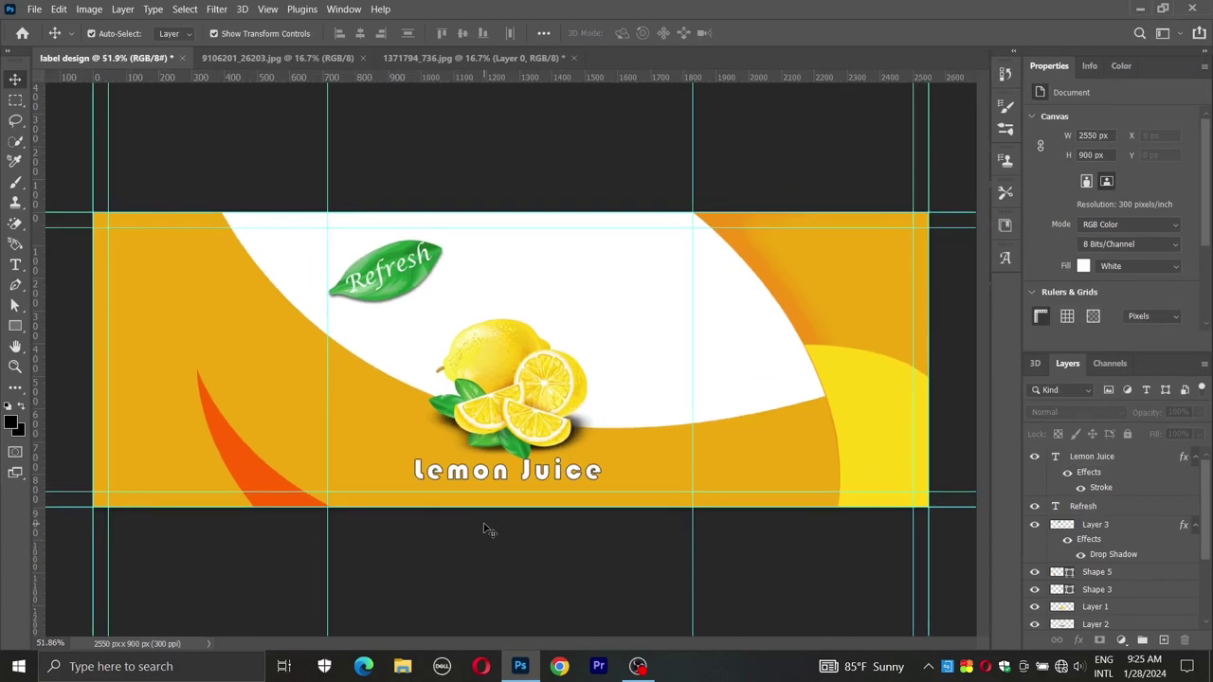
left_click(481, 480)
left_click(1174, 289)
left_click(1166, 441)
left_click_drag(499, 471, 509, 471)
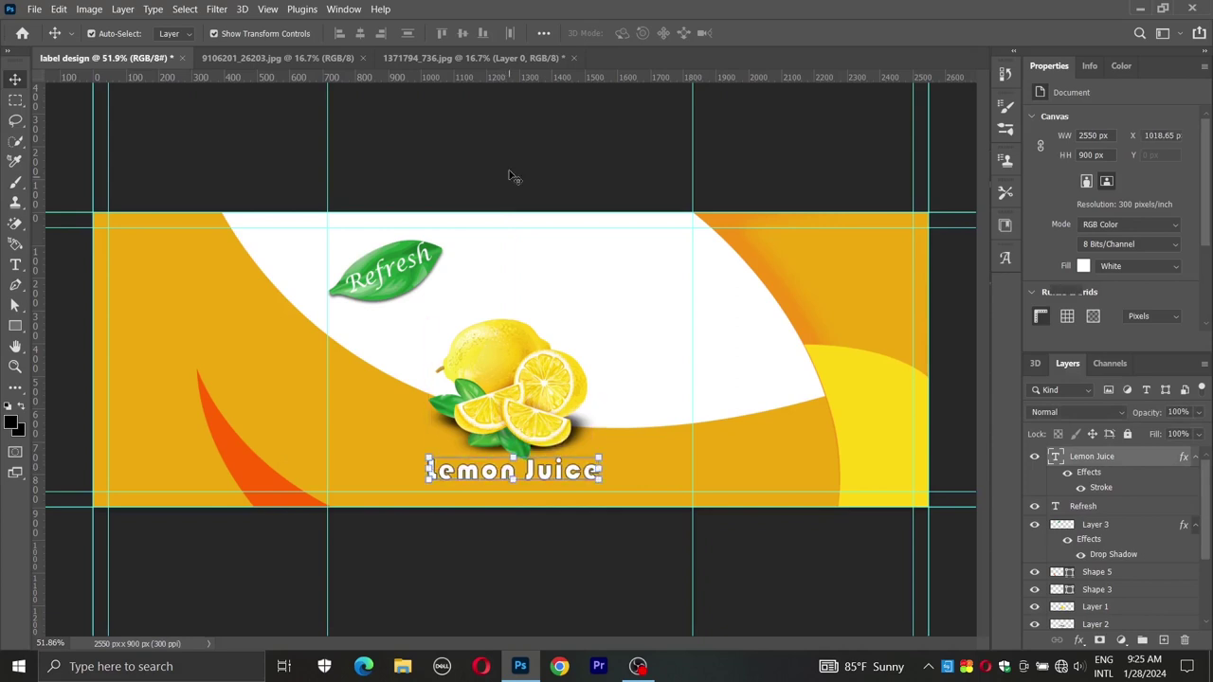
scroll(531, 460, "up", 5)
scroll(536, 485, "down", 5)
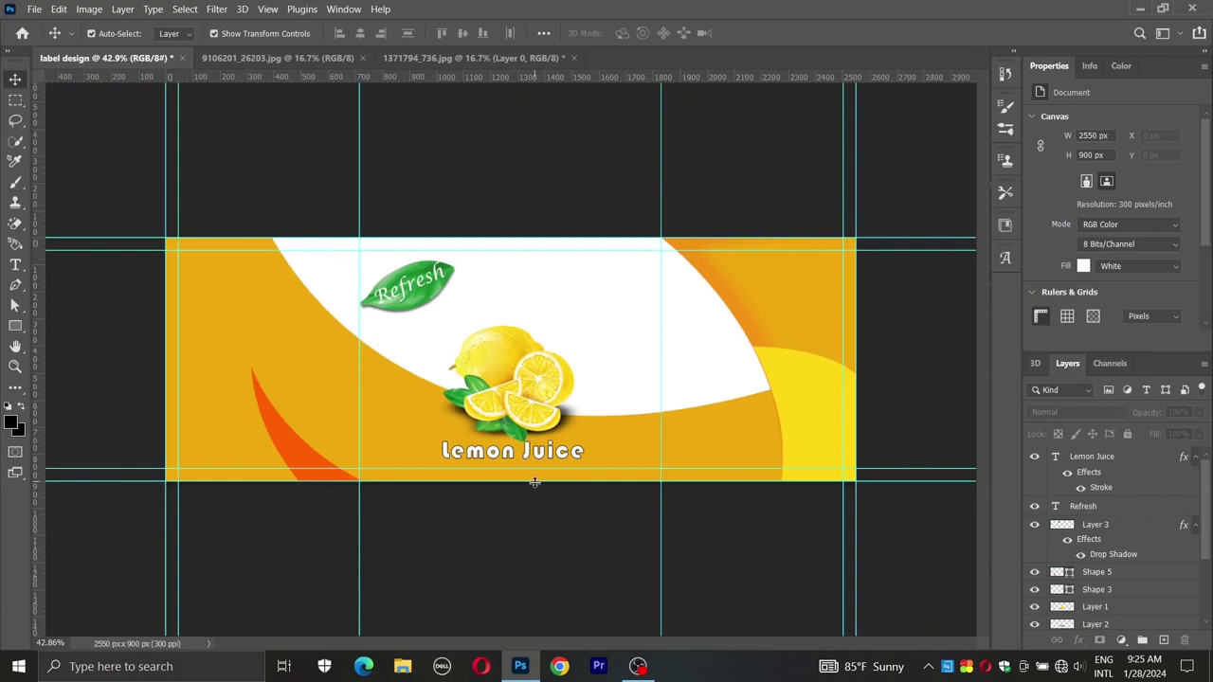
- Add the text 'The Best In the Market' and move it below the title
left_click(15, 264)
left_click(400, 456)
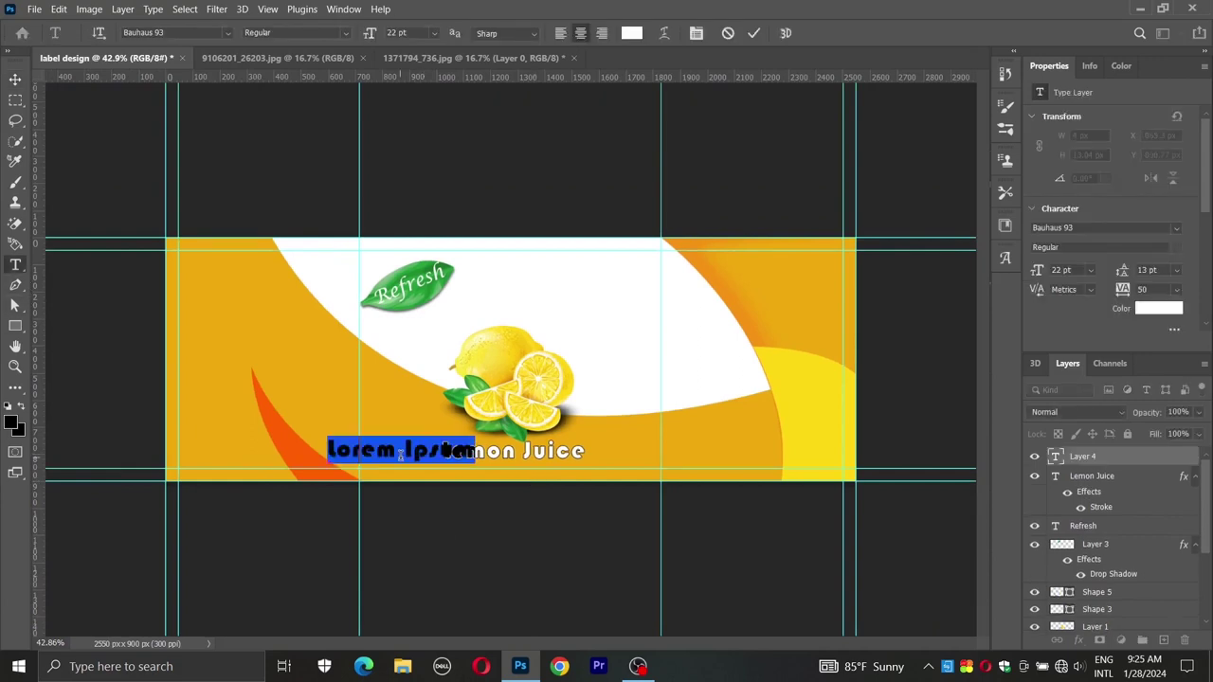
type("The Best")
type("In the Market")
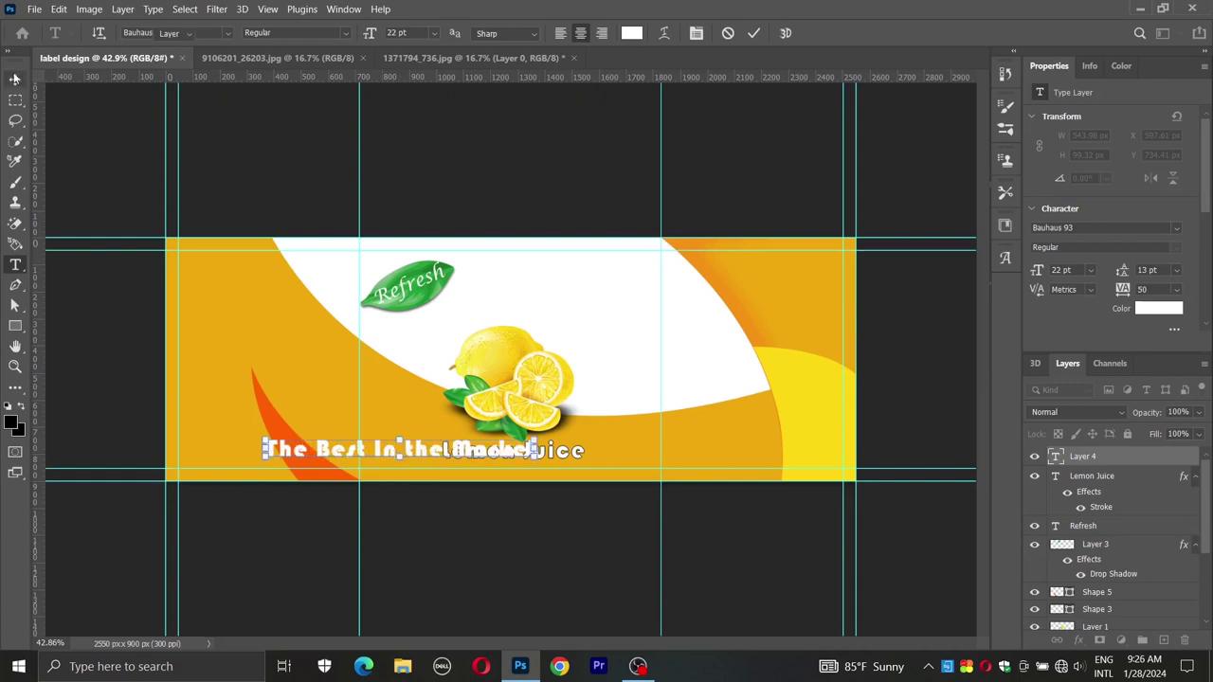
key("ctrl+Return")
key("v")
left_click_drag(400, 454, 472, 465)
- Format the tagline as black Arial Italic with 0 tracking and a new font size
left_click(1176, 227)
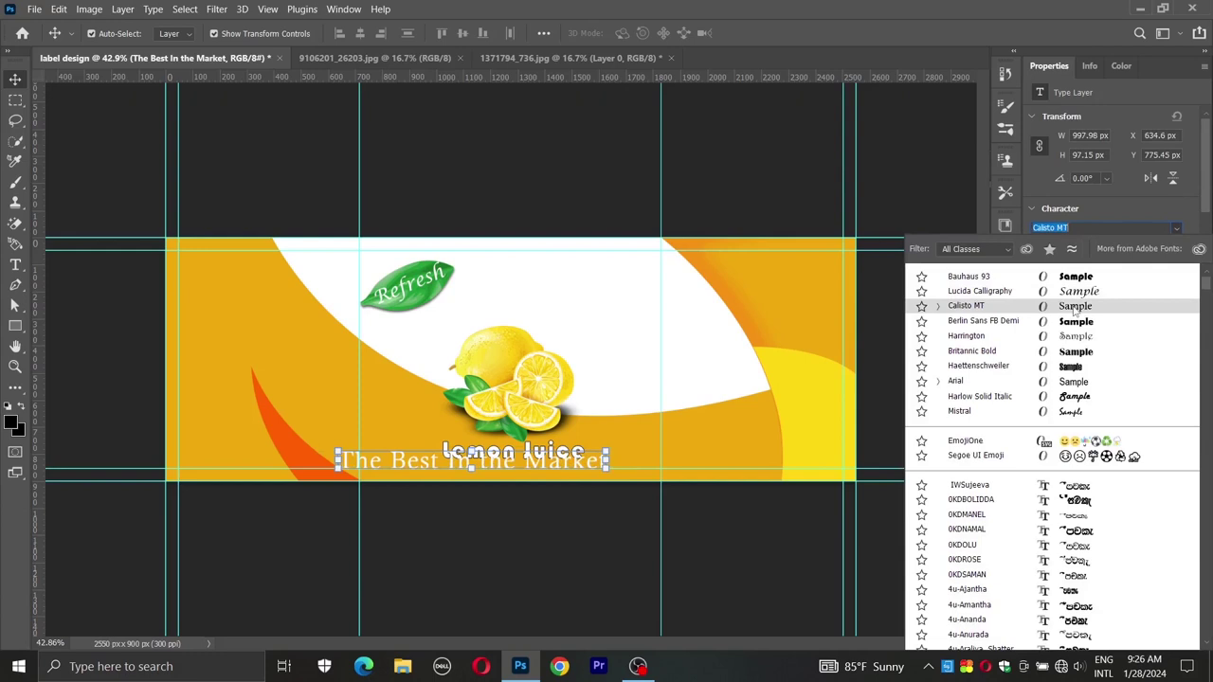
left_click(1061, 380)
left_click(1175, 289)
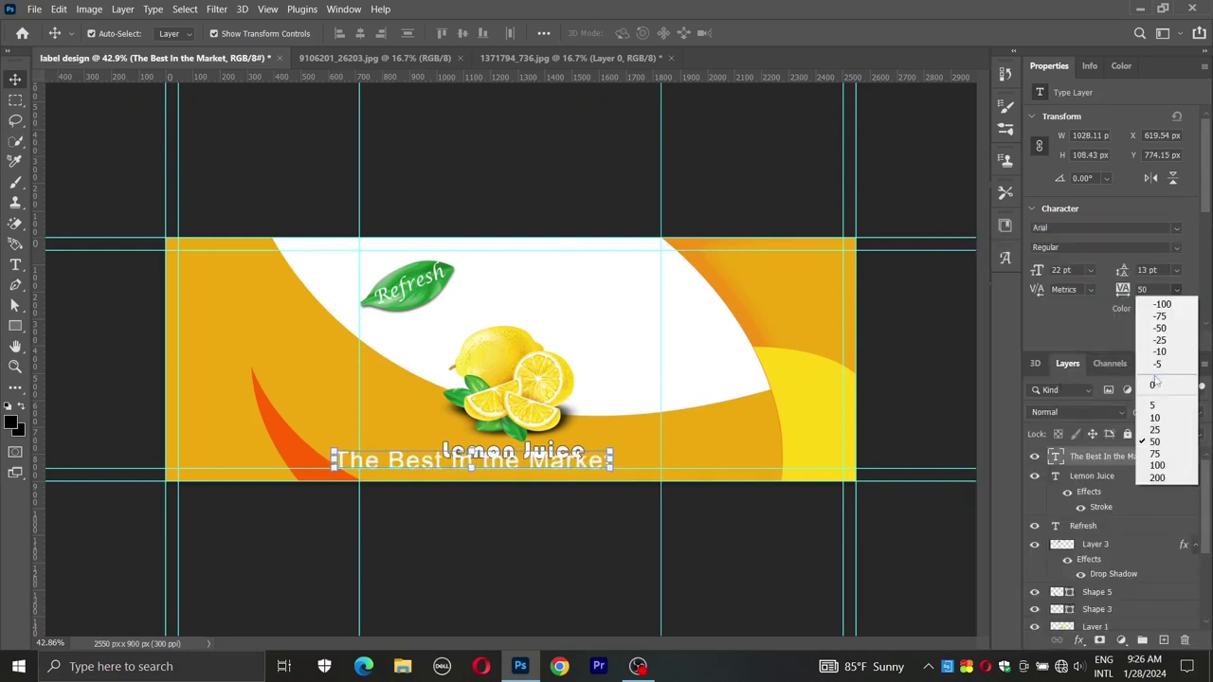
left_click(1157, 247)
left_click(1157, 246)
left_click(1120, 324)
left_click(1063, 270)
key("Down")
key("Down")
type("10")
left_click(1157, 308)
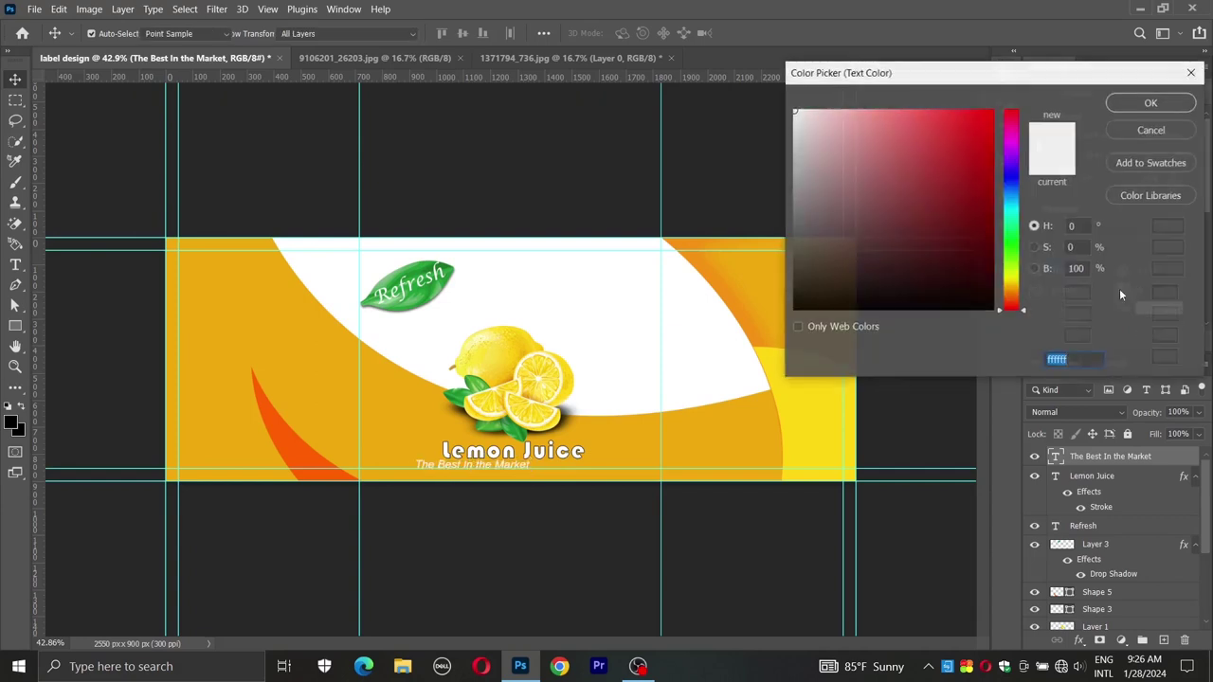
left_click(1143, 107)
- Centre the tagline beneath the Lemon Juice title
left_click_drag(494, 467, 535, 470)
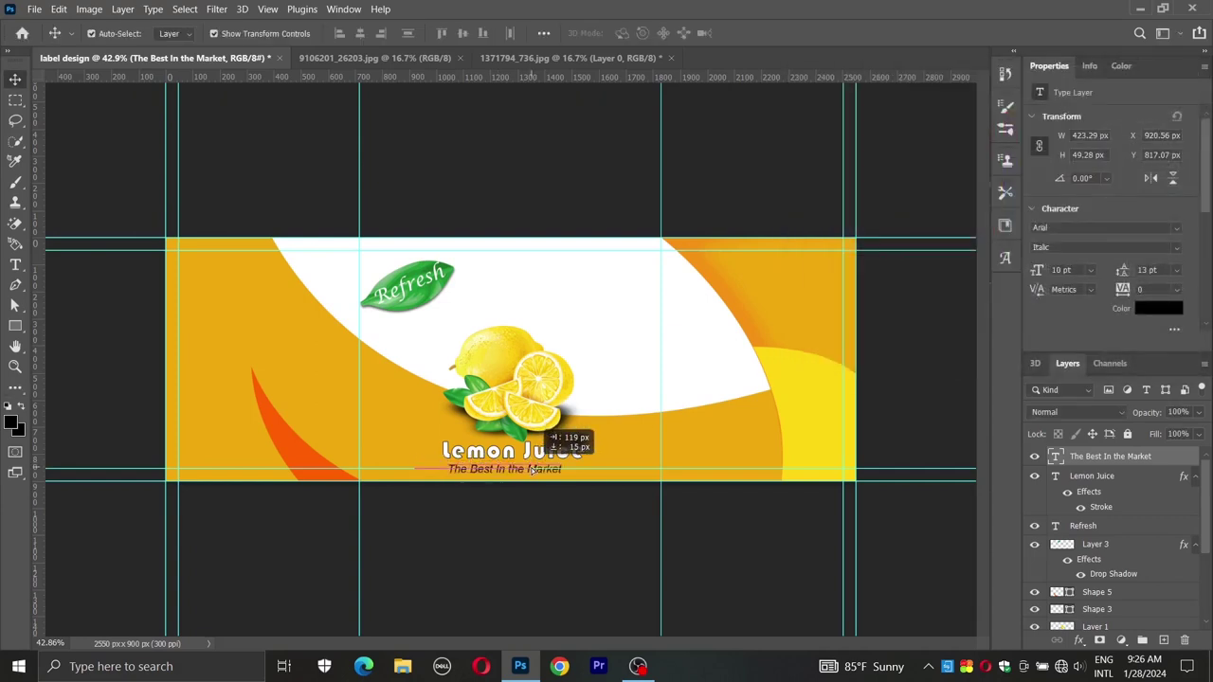
left_click(228, 202)
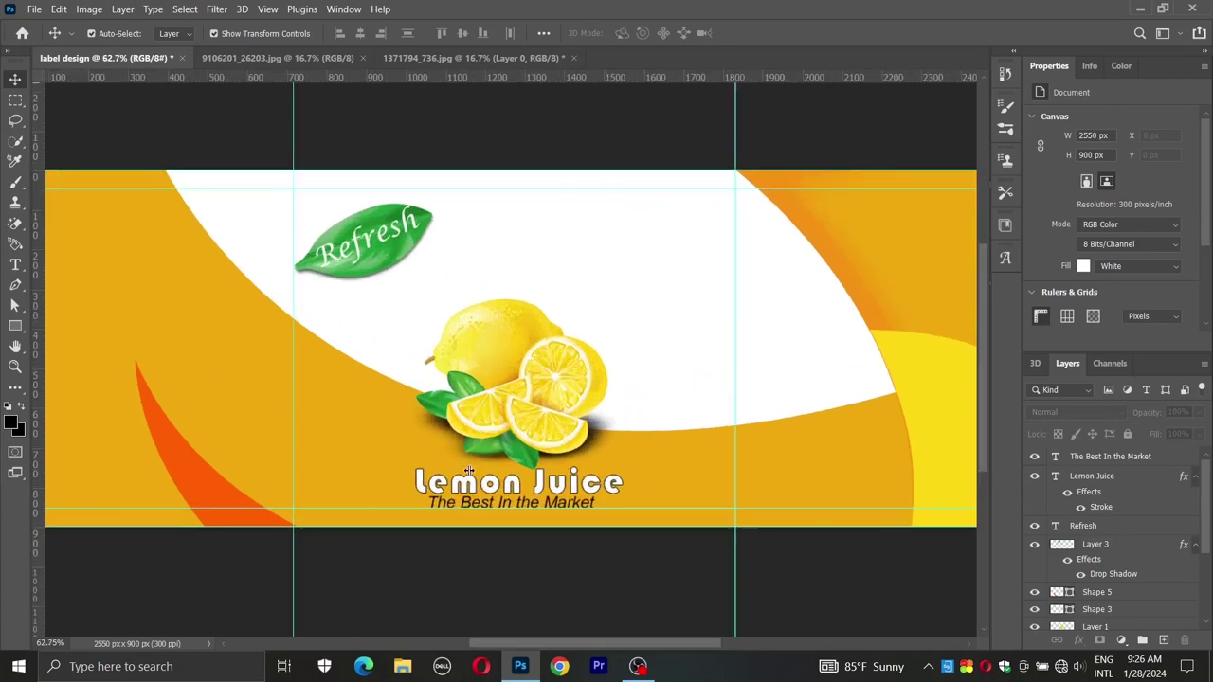
scroll(465, 488, "up", 2)
left_click(502, 510)
scroll(1063, 270, "down", 2)
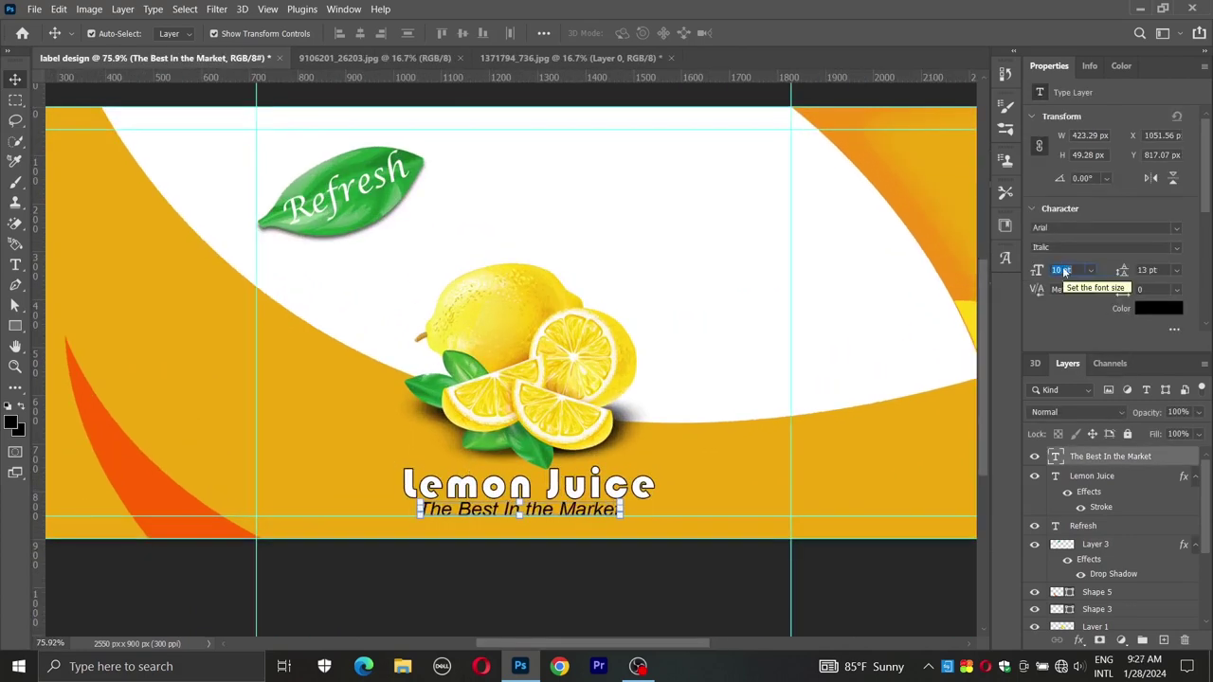
left_click_drag(509, 512, 518, 512)
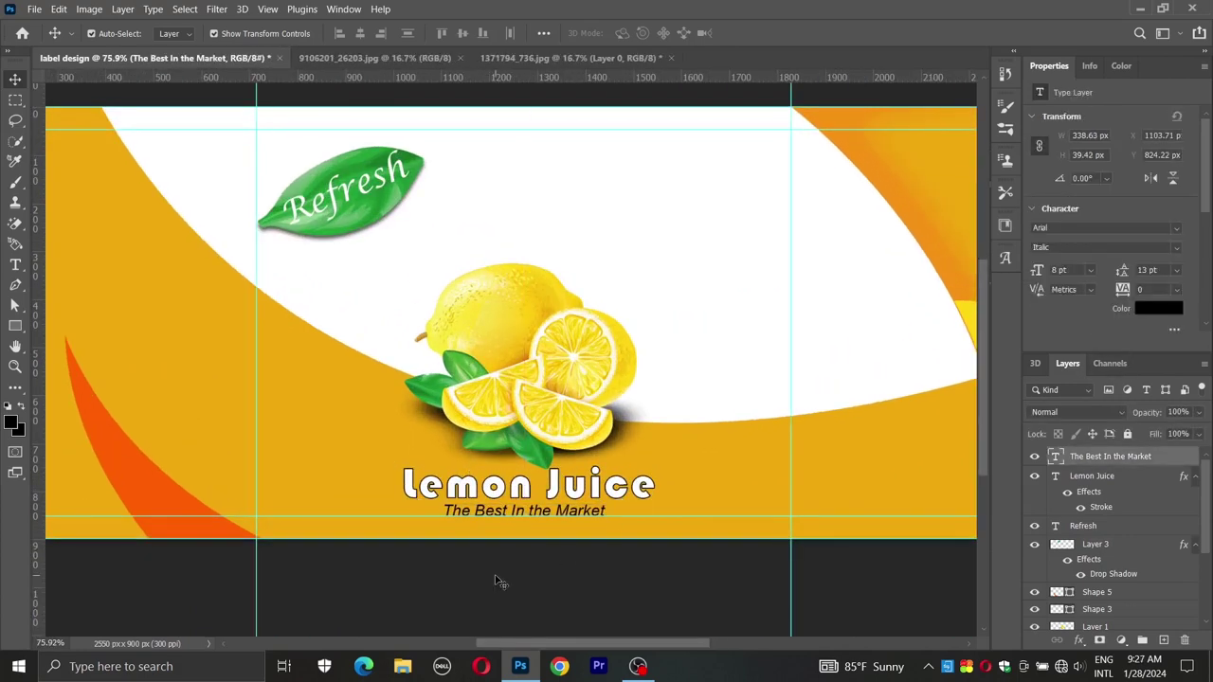
scroll(496, 576, "down", 2)
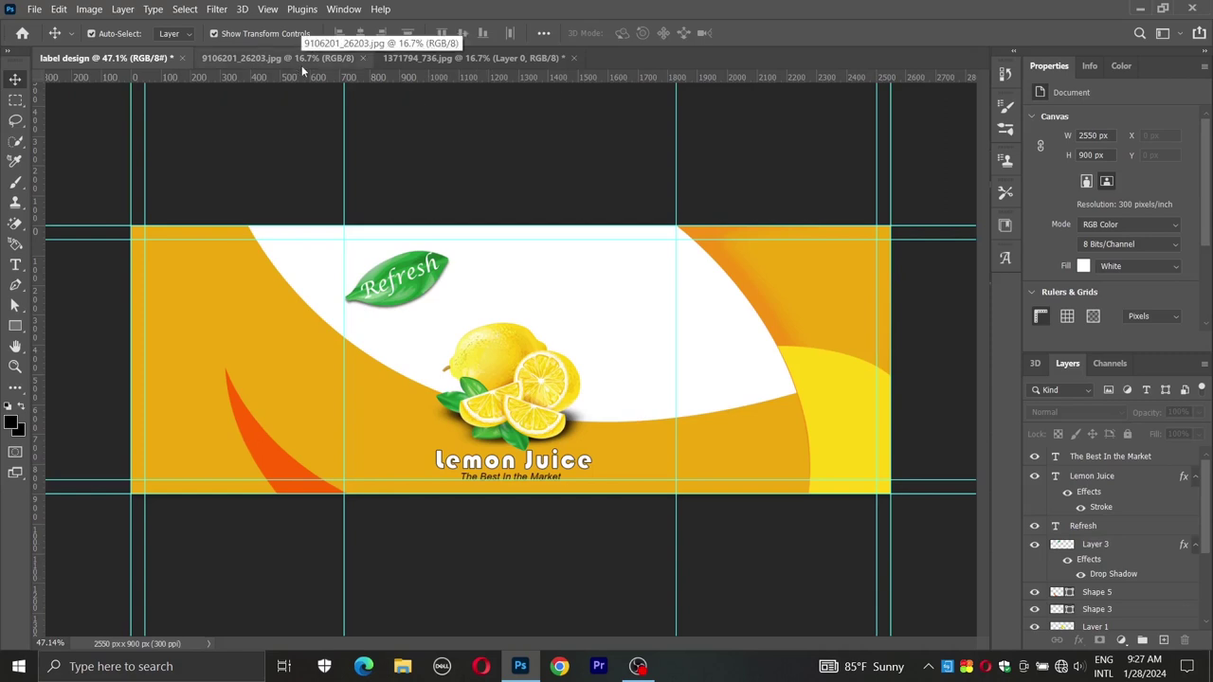
- In 1371794_736.jpg, object-select the lemon slice with its leaves and lily
left_click(455, 58)
key("ctrl+z")
key("ctrl+z")
key("ctrl+z")
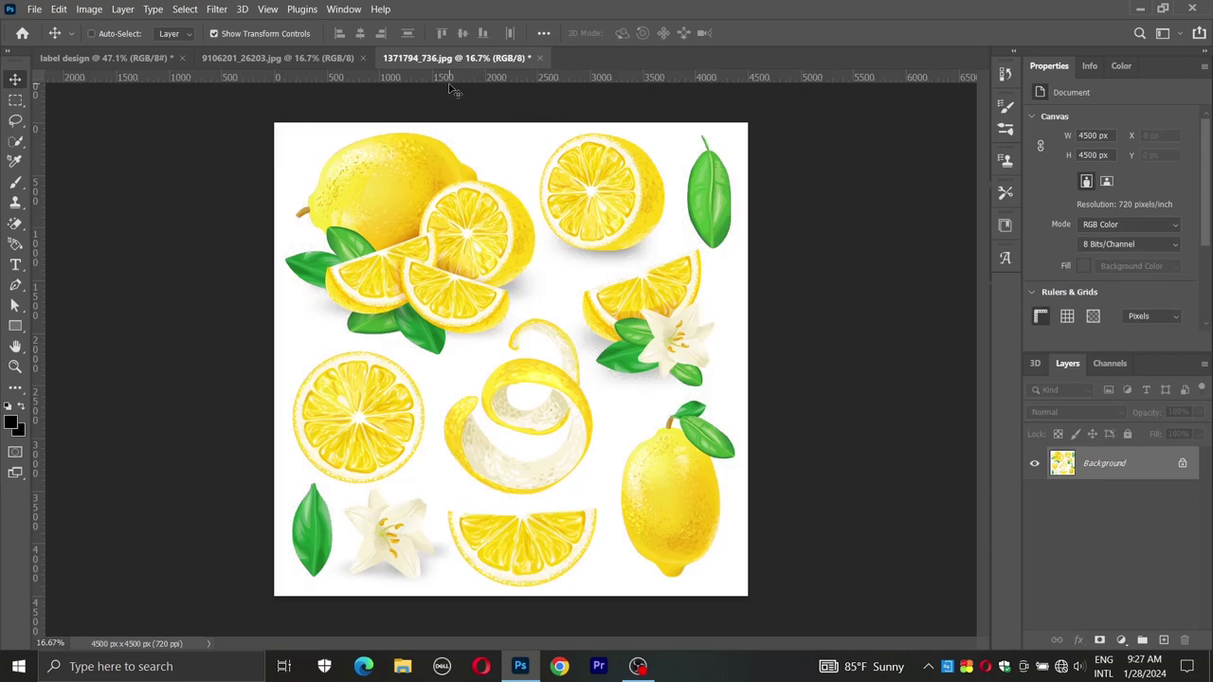
right_click(15, 142)
left_click(95, 138)
left_click_drag(562, 245, 730, 388)
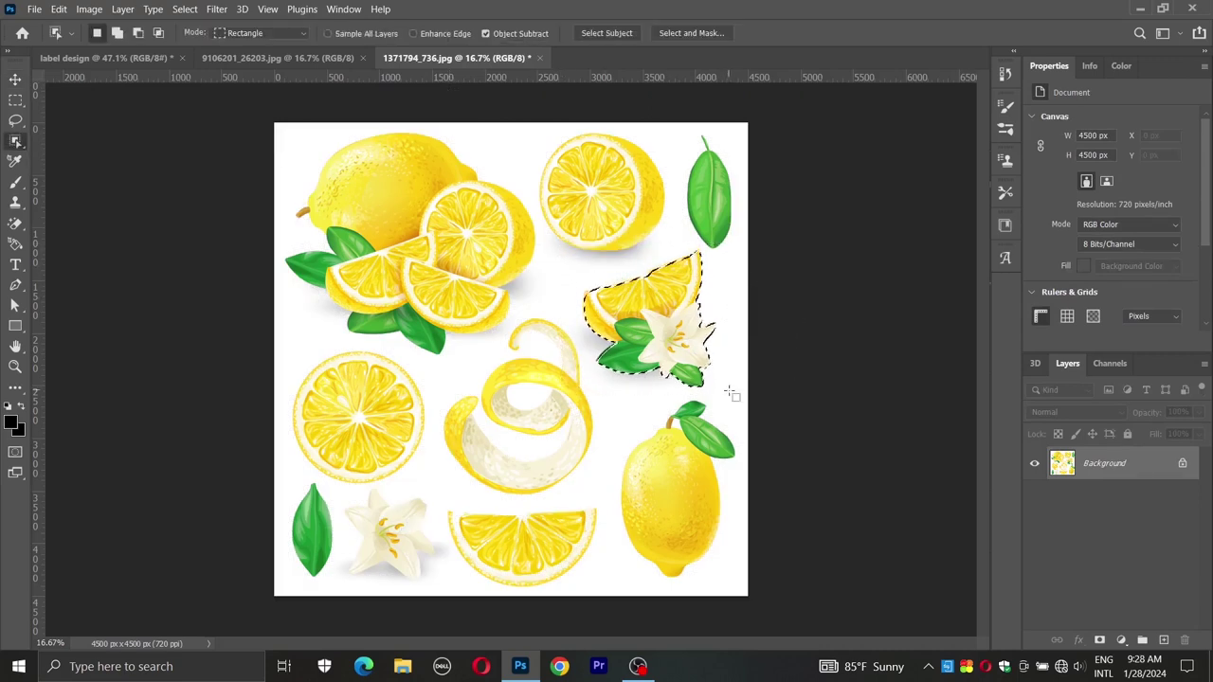
scroll(729, 384, "up", 5)
scroll(734, 368, "down", 3)
- Refine the slice selection with Quick Selection and drag it into the label
right_click(15, 142)
left_click(95, 153)
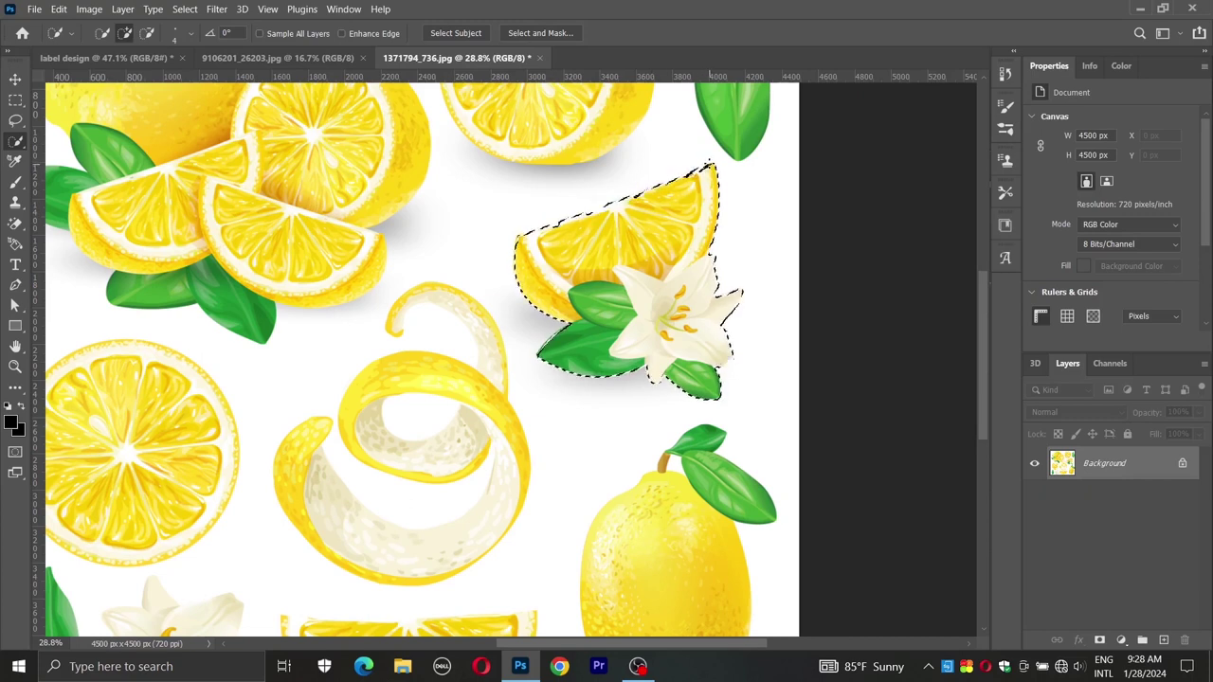
scroll(607, 203, "up", 2)
scroll(595, 210, "up", 2)
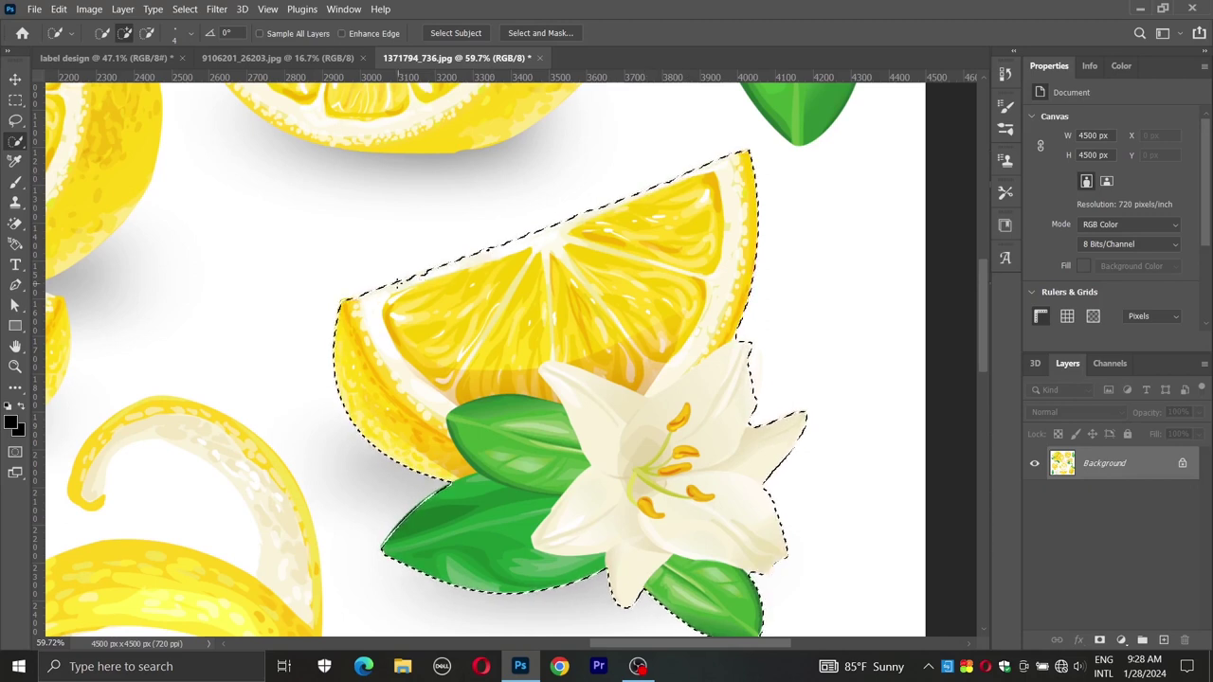
scroll(497, 251, "down", 3)
scroll(497, 251, "down", 2)
key("v")
mouse_move(459, 346)
left_mouse_down()
mouse_move(80, 61)
mouse_move(205, 289)
left_mouse_up()
- Shrink the lily cutout, place its layer above Shape 4 and clip it to Shape 4
scroll(205, 290, "down", 2)
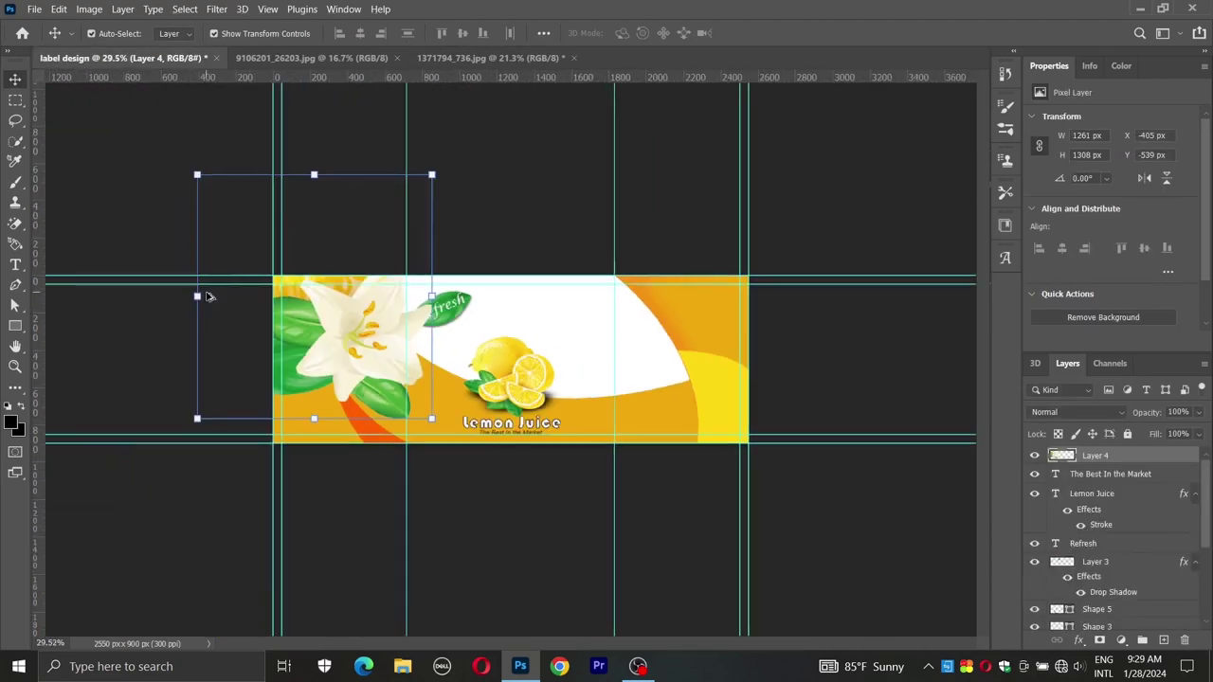
left_click_drag(195, 168, 295, 298)
mouse_move(344, 347)
left_mouse_down()
mouse_move(370, 352)
mouse_move(311, 315)
left_mouse_up()
mouse_move(1095, 456)
left_mouse_down()
mouse_move(1157, 561)
mouse_move(1127, 579)
left_mouse_up()
right_click(1154, 592)
left_click(971, 284)
- Resize the lily, tilt it about 25 degrees and fit it into the top-left corner
left_click_drag(258, 262, 236, 236)
left_click_drag(313, 337, 303, 322)
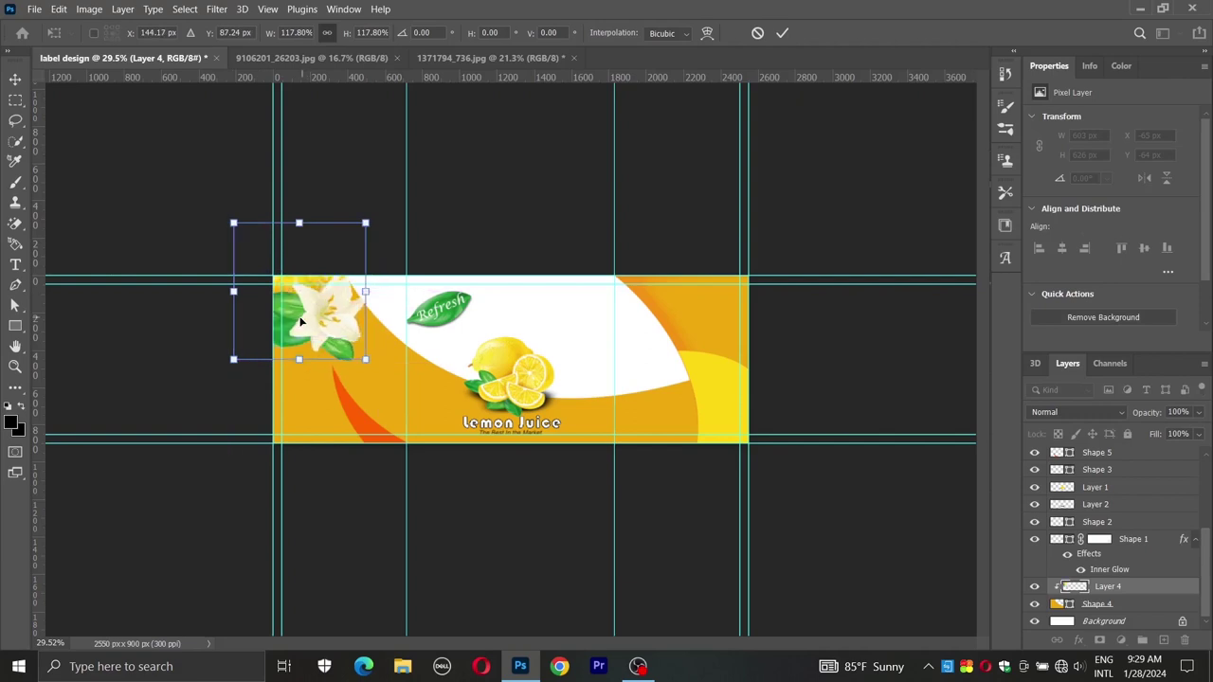
left_click_drag(377, 371, 358, 370)
mouse_move(324, 305)
left_mouse_down()
mouse_move(331, 327)
mouse_move(333, 299)
mouse_move(243, 319)
left_mouse_up()
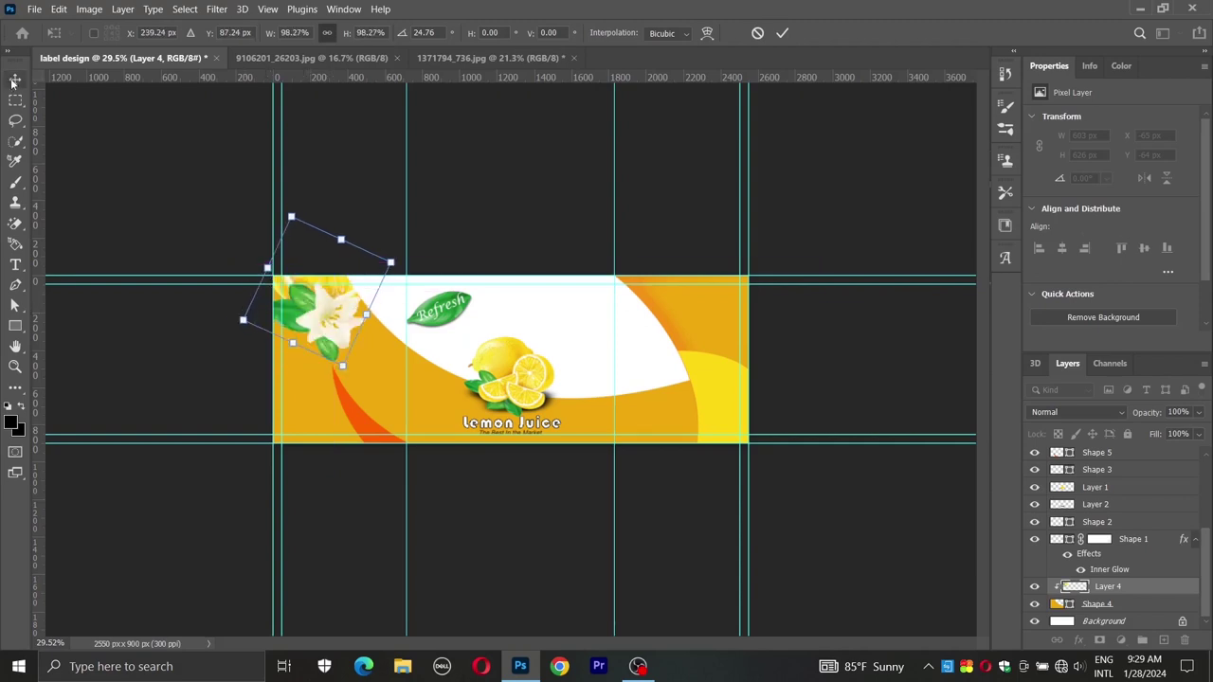
key("Return")
- Place a horizontally flipped lily copy at lower right, scaled to about 75%
key("ctrl+0")
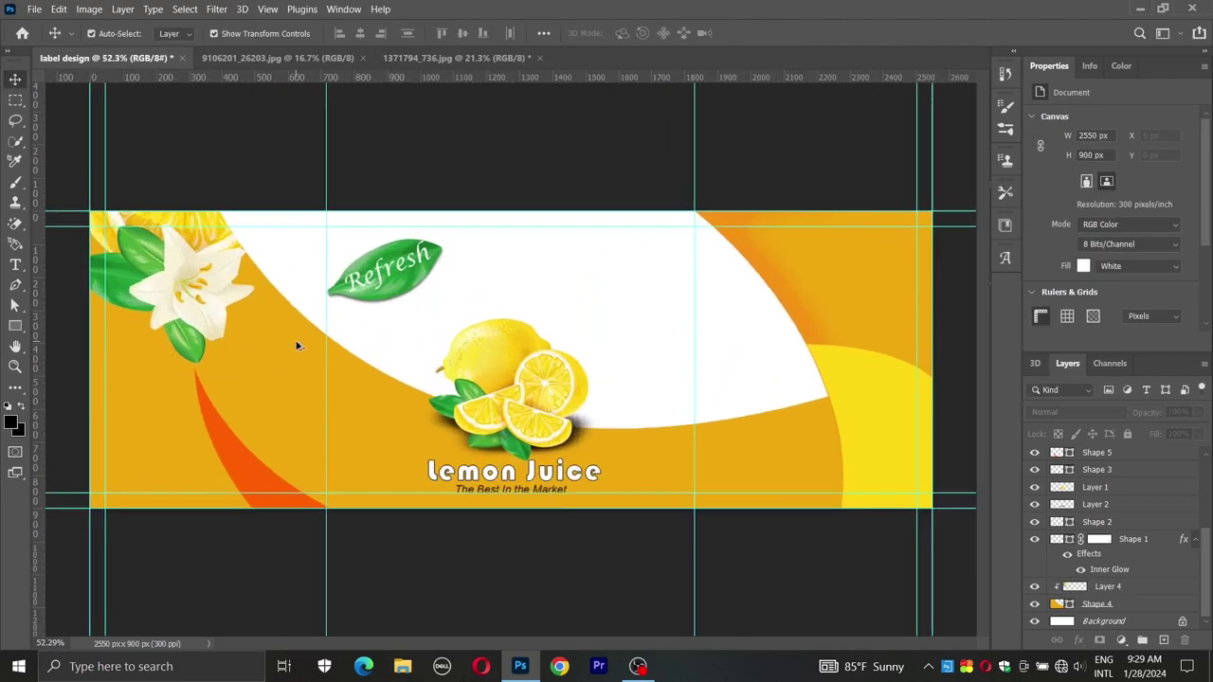
scroll(297, 346, "down", 1)
left_click_drag(296, 331, 800, 478)
key("ctrl+t")
right_click(712, 412)
left_click(749, 402)
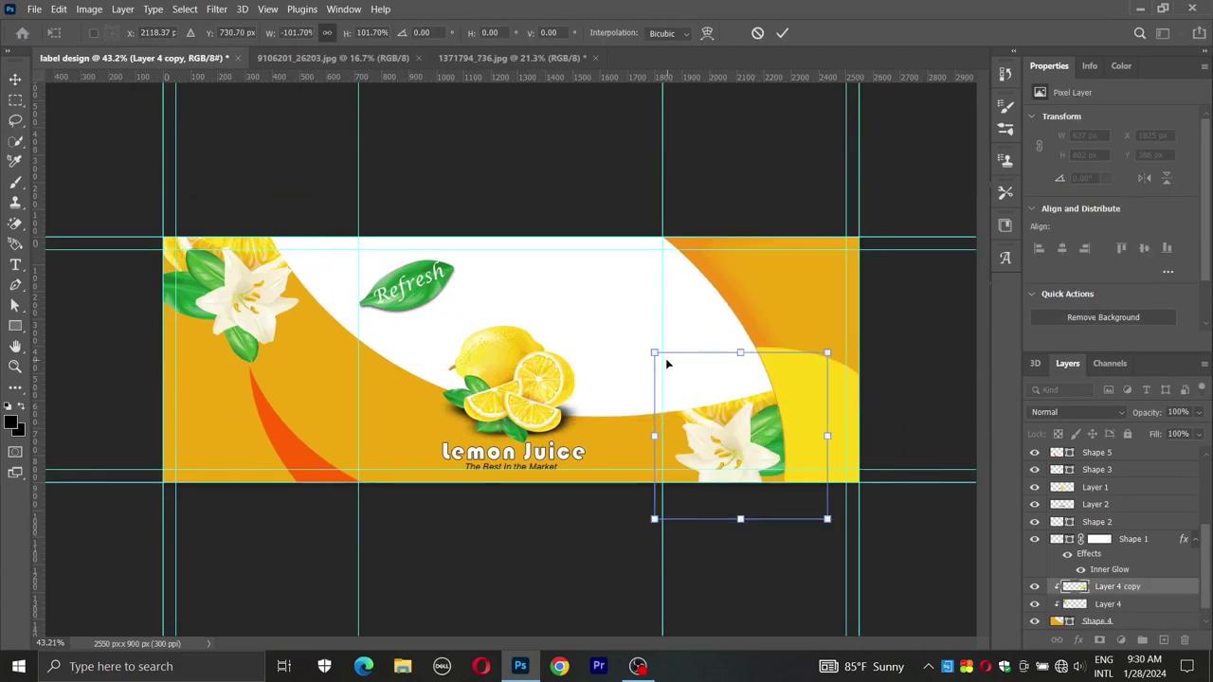
left_click_drag(667, 363, 739, 421)
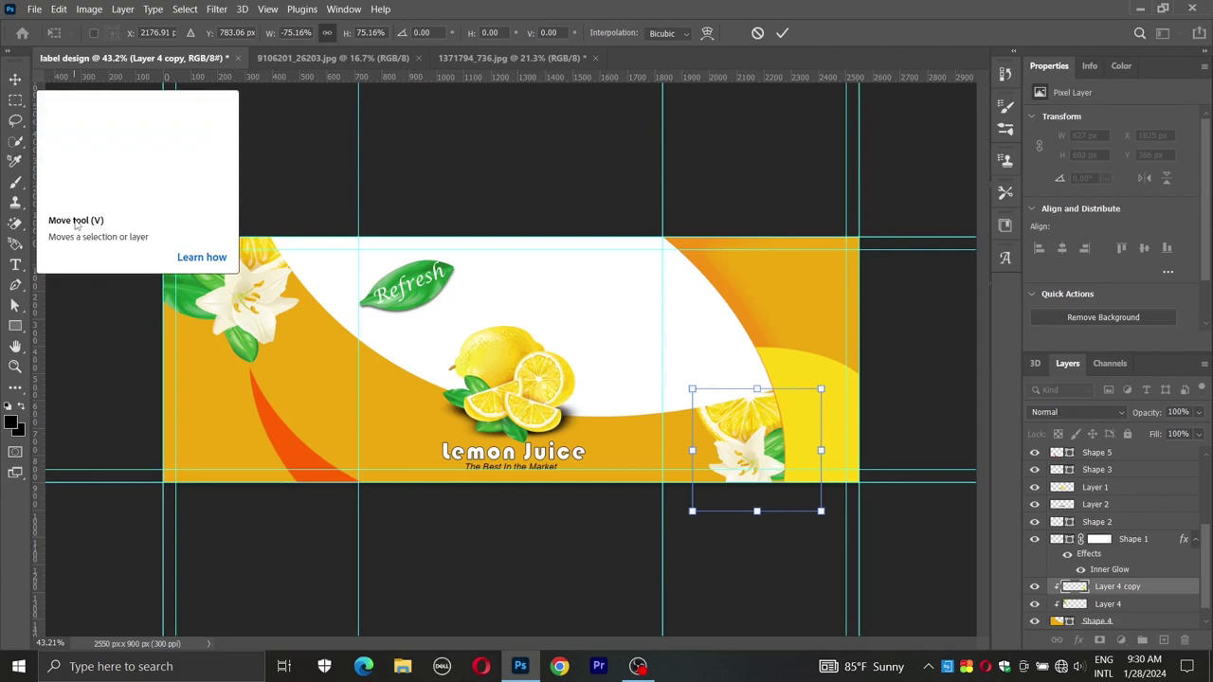
key("Return")
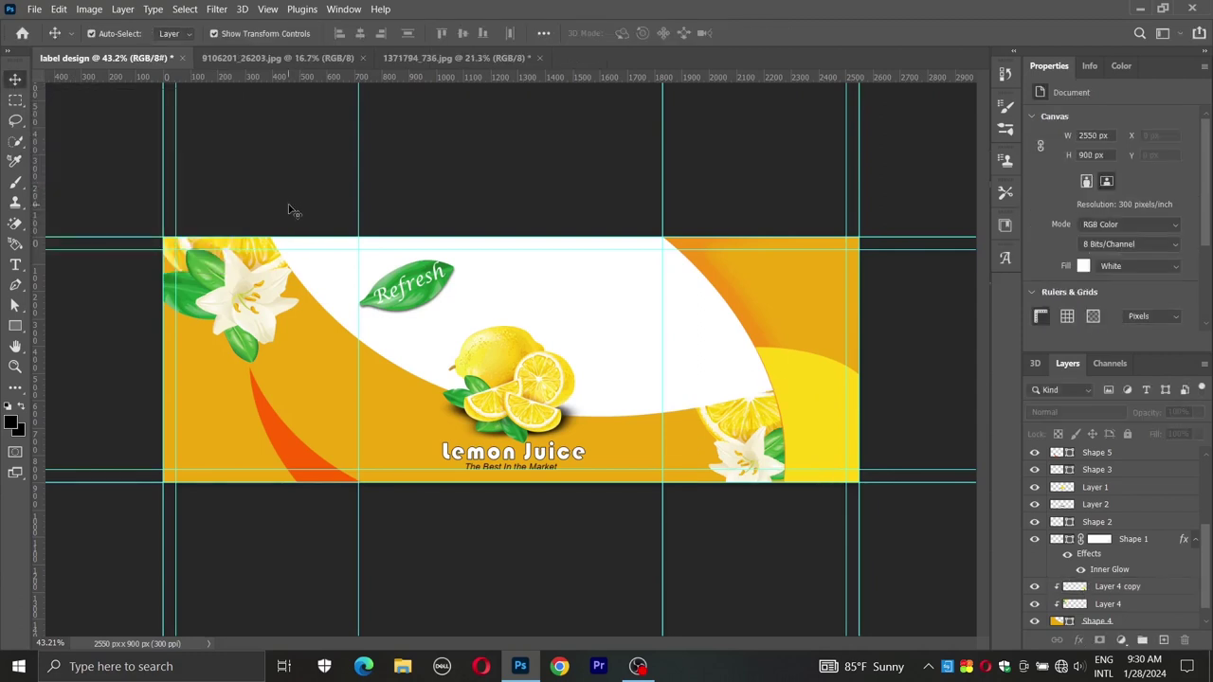
- Nudge the top-left lily up-right and rotate it about -39 degrees
left_click_drag(222, 303, 236, 294)
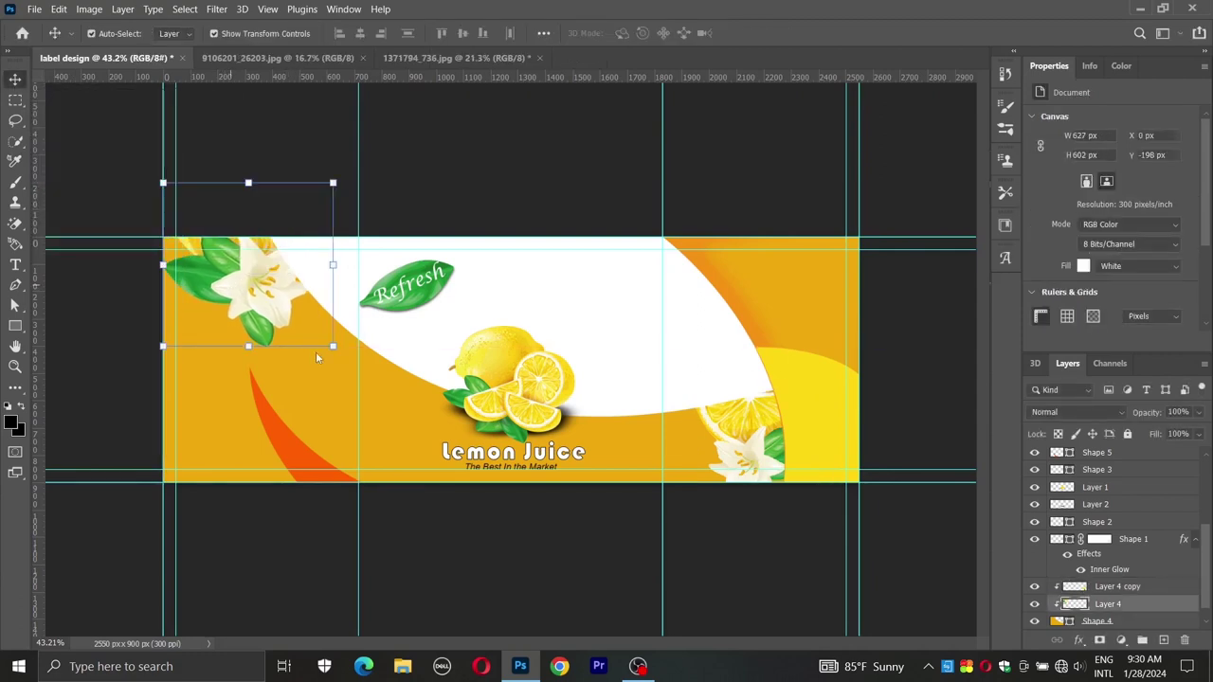
left_click_drag(318, 357, 388, 270)
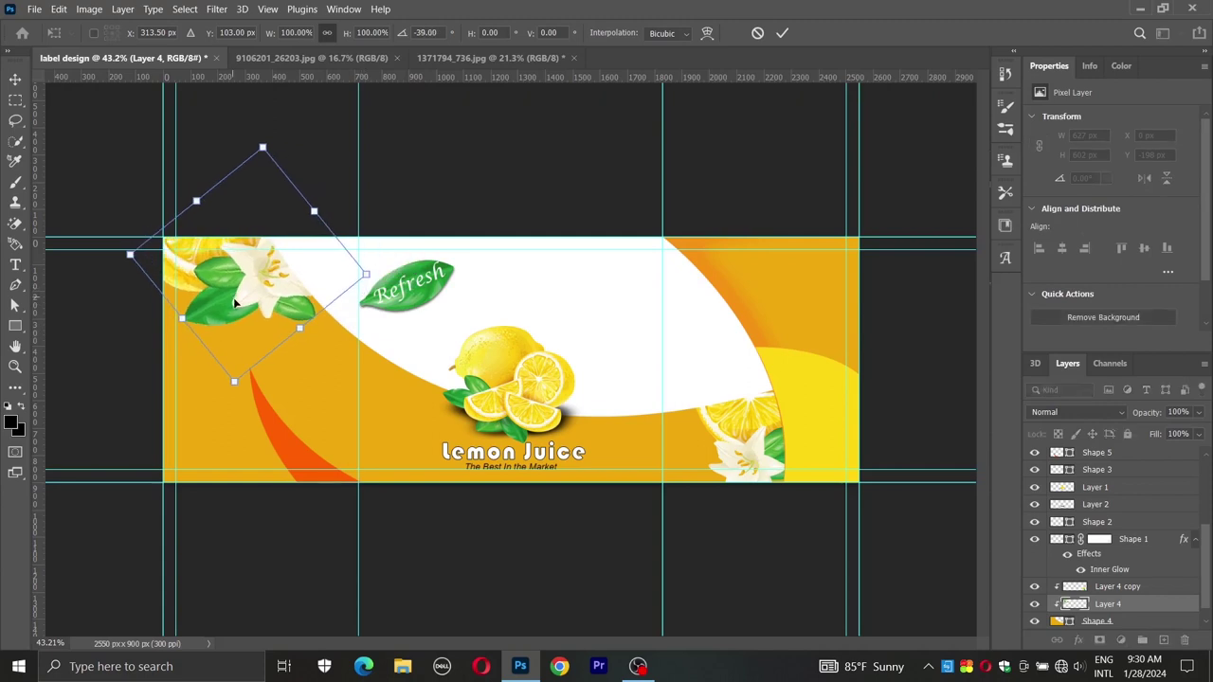
left_click_drag(237, 303, 244, 287)
key("Escape")
left_click(79, 157)
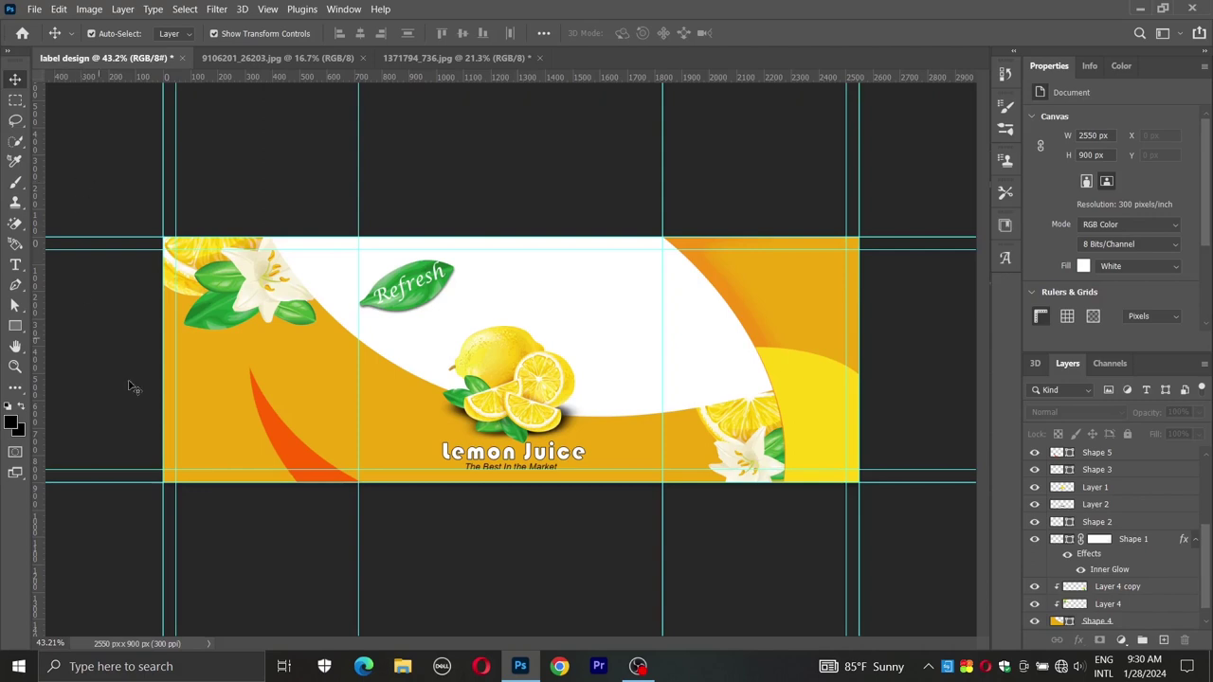
- In the badge image, use Select Subject to select the Natural Product badge
left_click(279, 58)
left_click(185, 9)
left_click(210, 182)
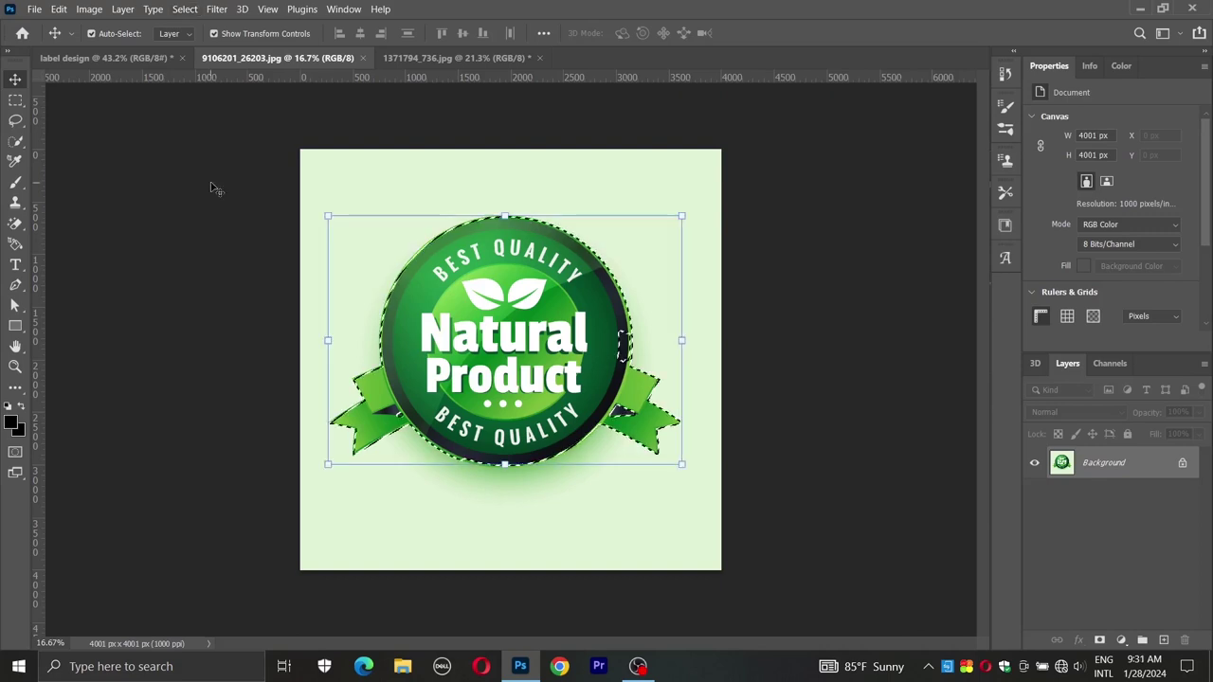
scroll(494, 424, "up", 2)
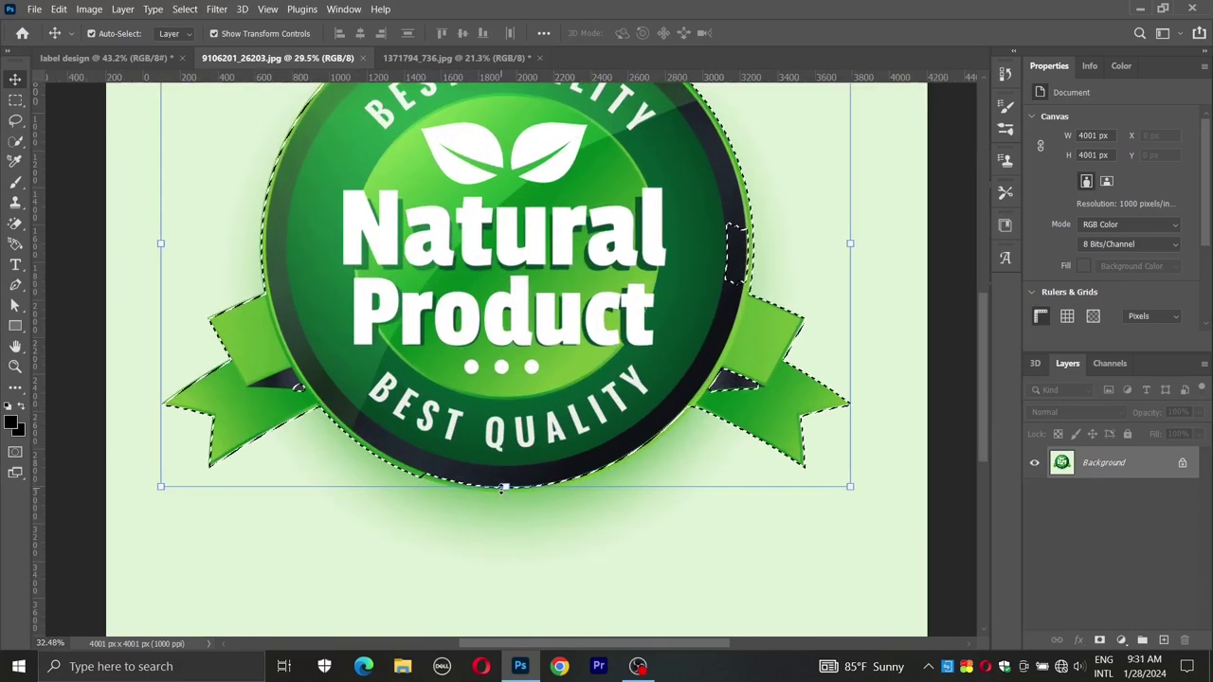
scroll(494, 424, "up", 2)
- Add the badge's lower green rim and stray gaps with Quick Selection
left_click(16, 142)
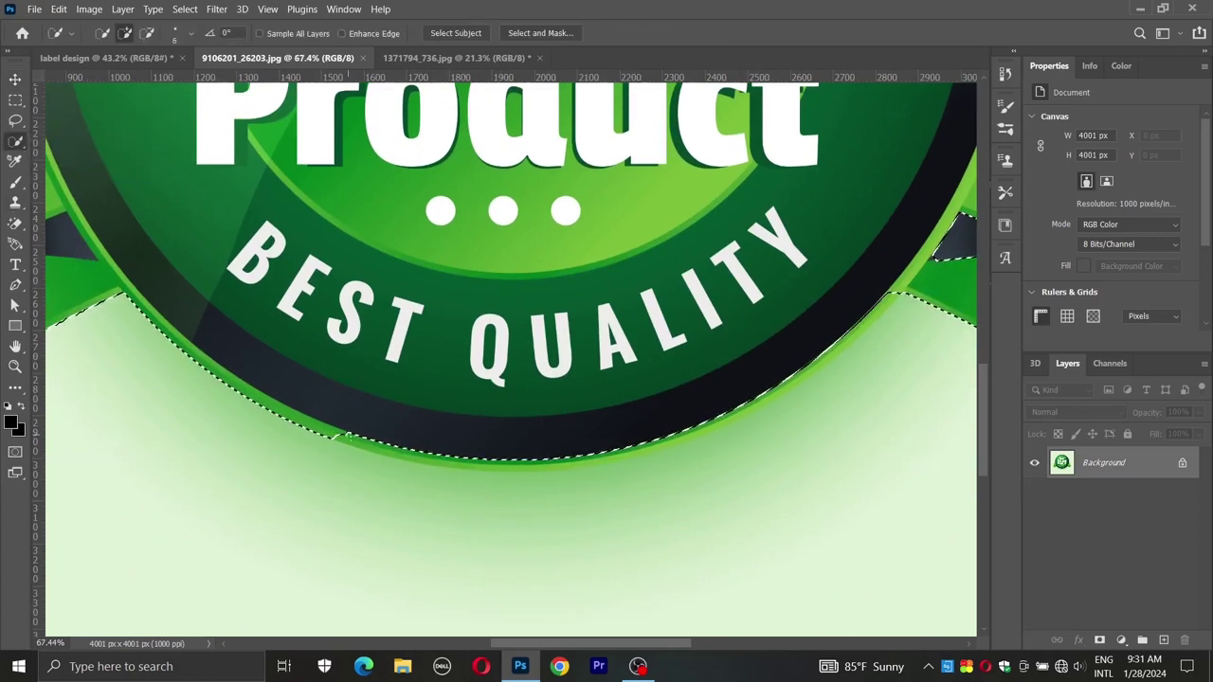
mouse_move(332, 432)
left_mouse_down()
mouse_move(542, 465)
mouse_move(891, 302)
left_mouse_up()
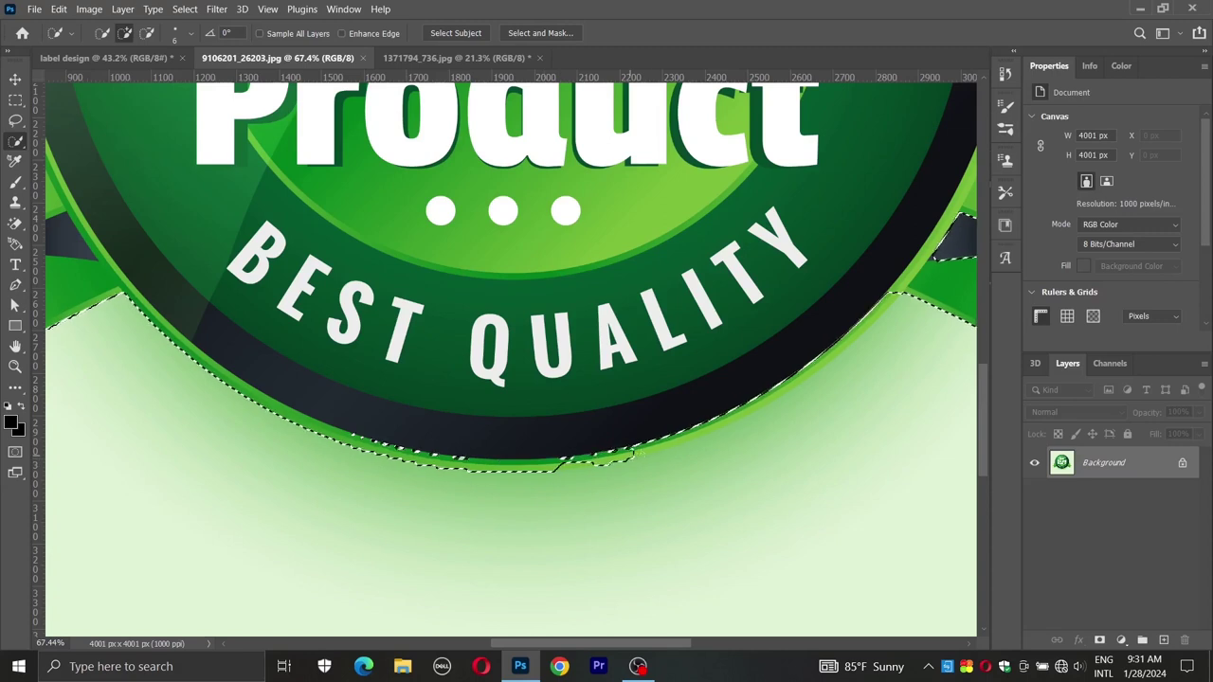
left_click(559, 462)
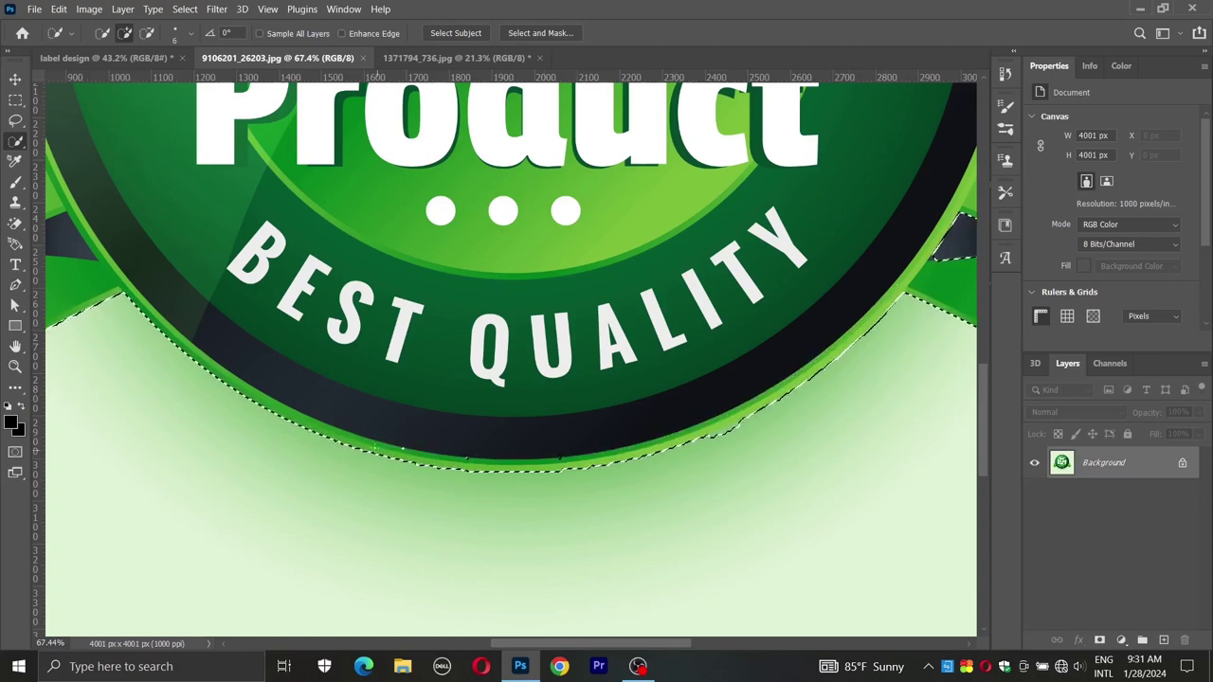
left_click(612, 442)
scroll(710, 481, "up", 2)
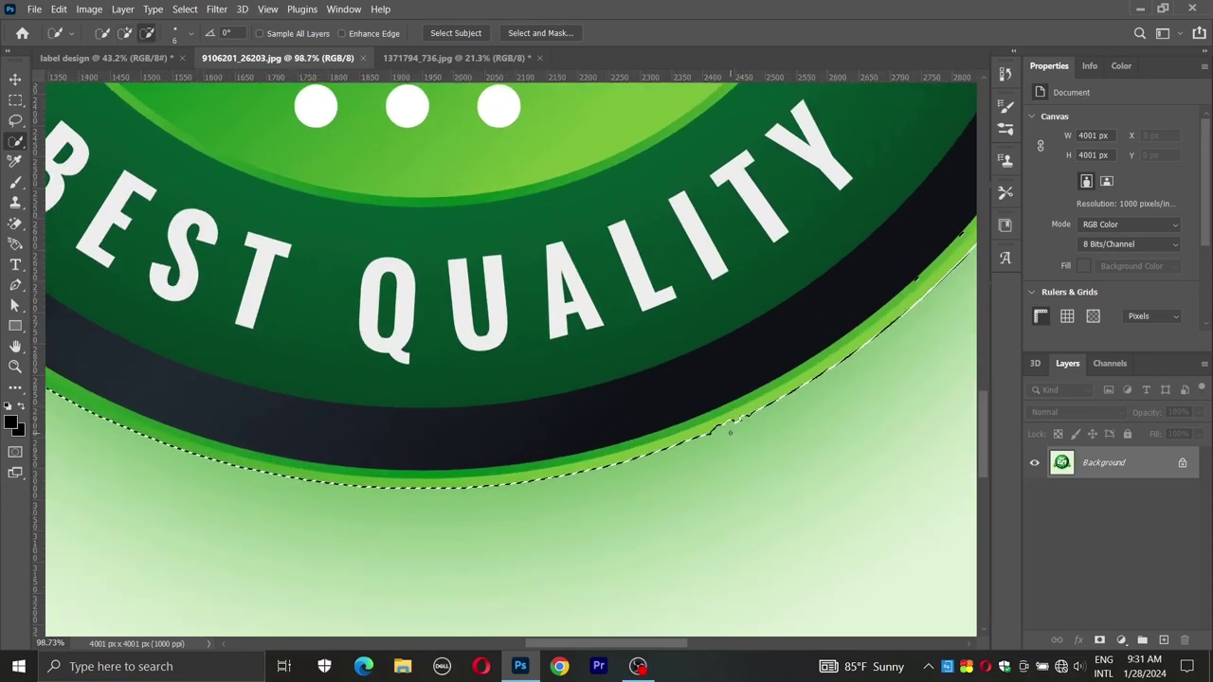
scroll(734, 428, "down", 2)
scroll(758, 360, "down", 3)
left_click(805, 211)
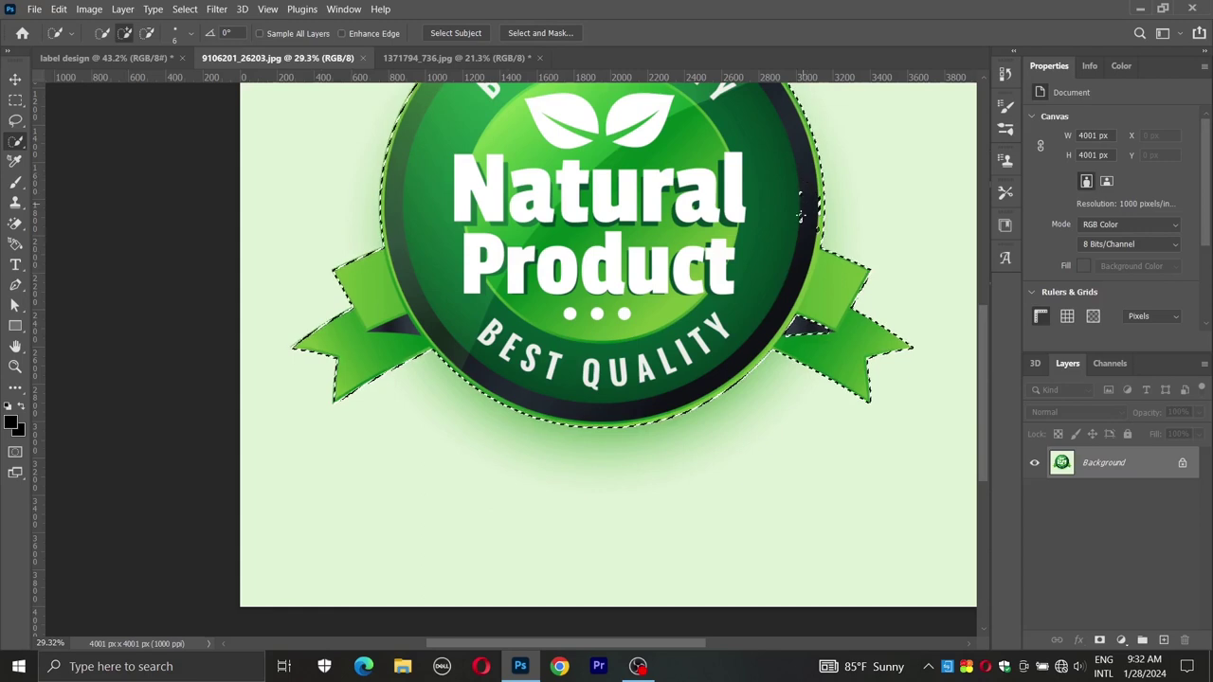
key("ctrl+0")
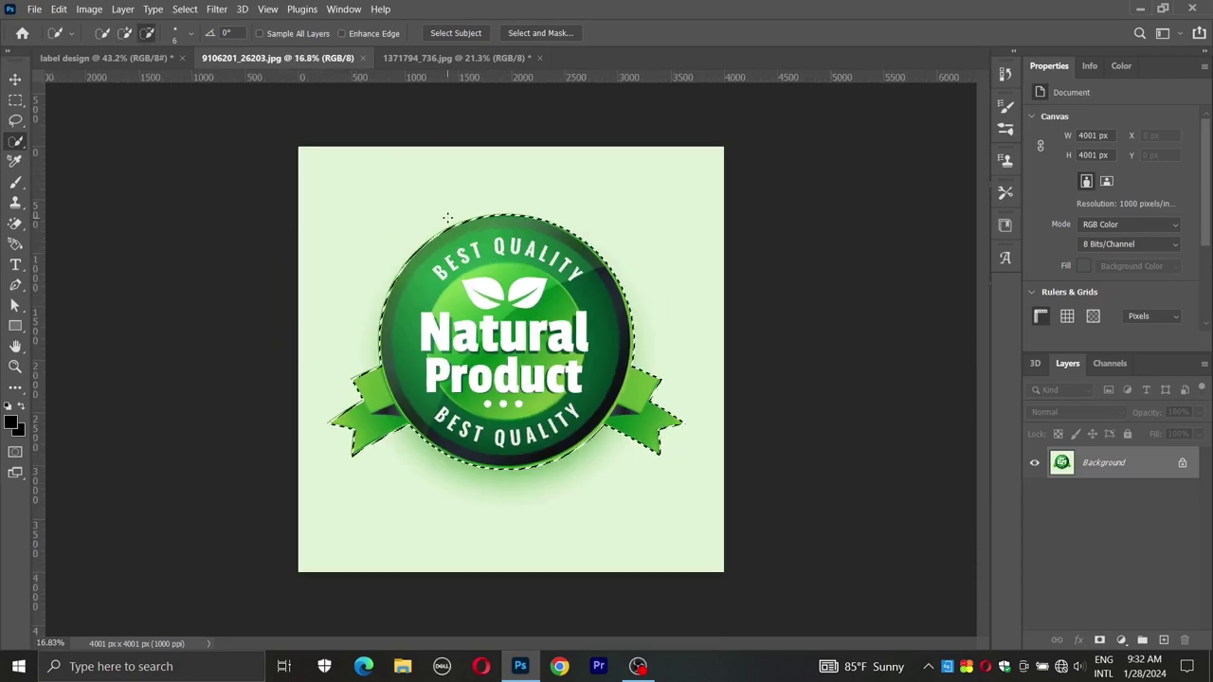
- Drag the badge into the label and shrink it to sit right of the lemons
key("v")
left_click_drag(476, 352, 112, 60)
left_click_drag(571, 338, 474, 388)
mouse_move(254, 500)
left_mouse_down()
mouse_move(502, 204)
mouse_move(792, 379)
left_mouse_up()
left_click_drag(825, 427, 624, 310)
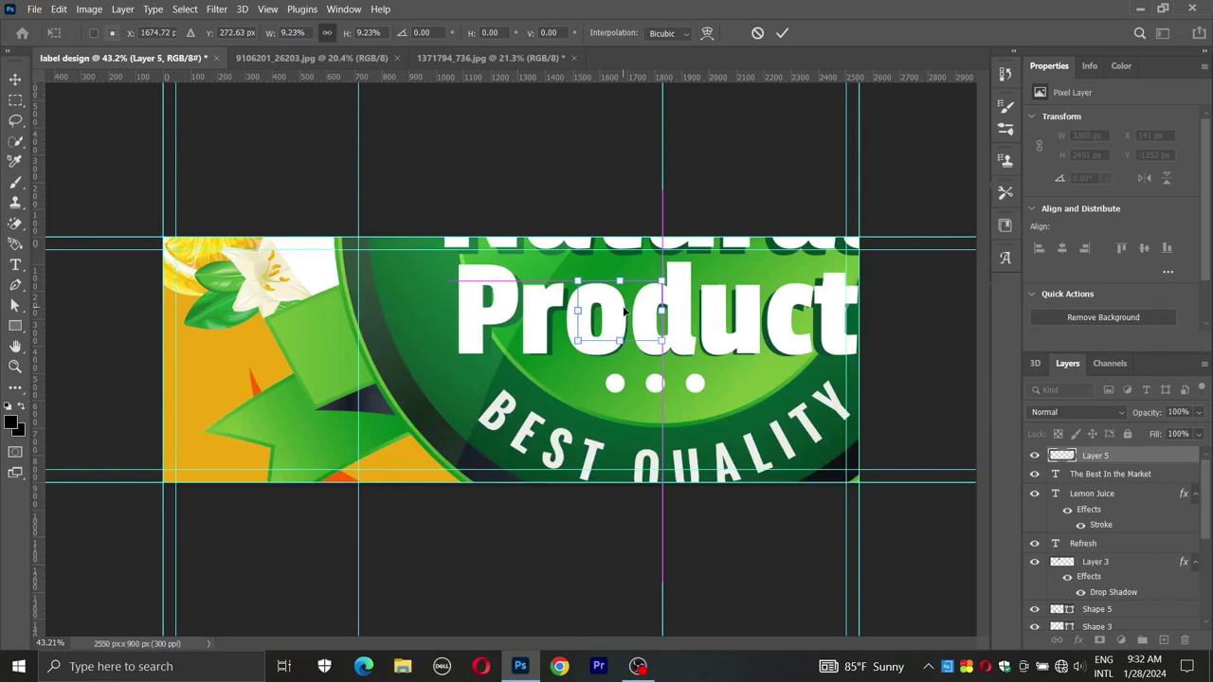
key("Return")
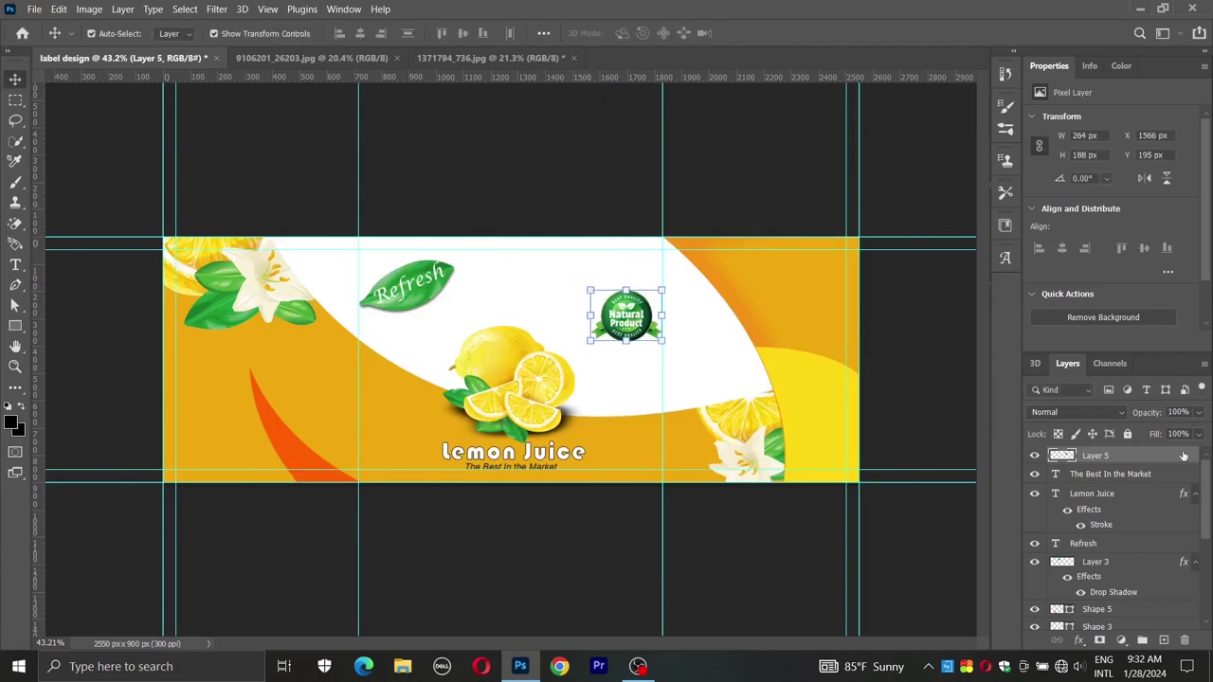
- Give the badge layer a green Outer Glow with reduced size and spread
double_click(1182, 456)
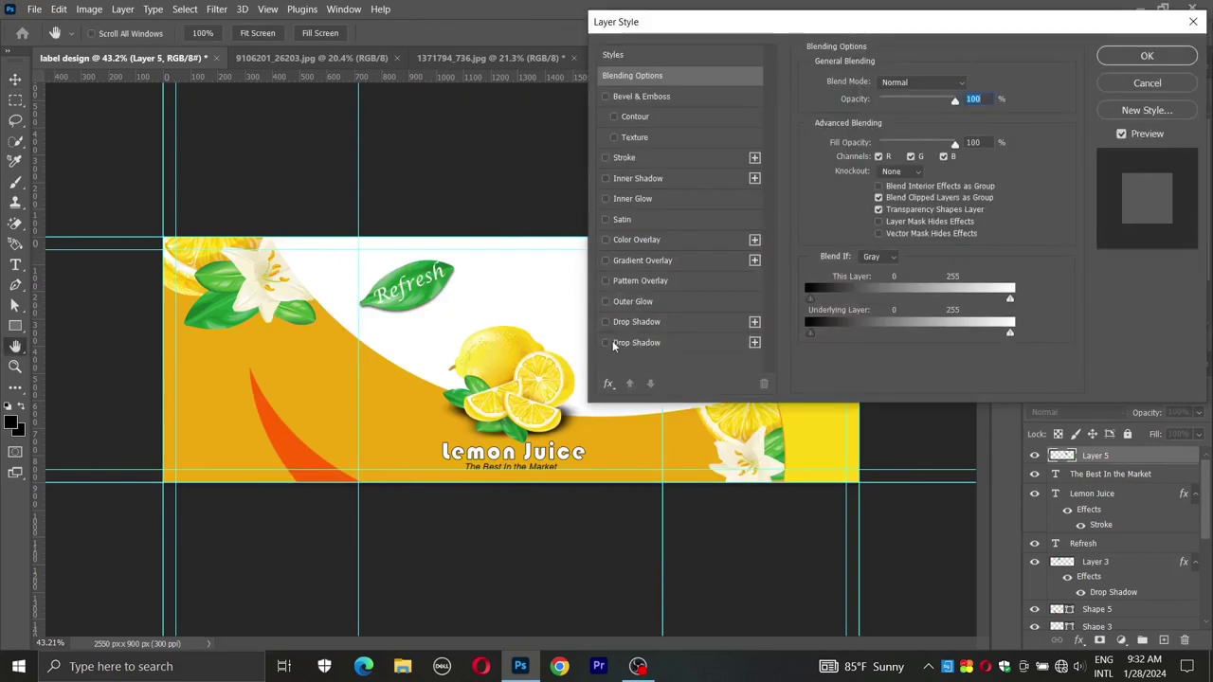
left_click(607, 304)
left_click_drag(604, 306, 712, 297)
left_click(950, 135)
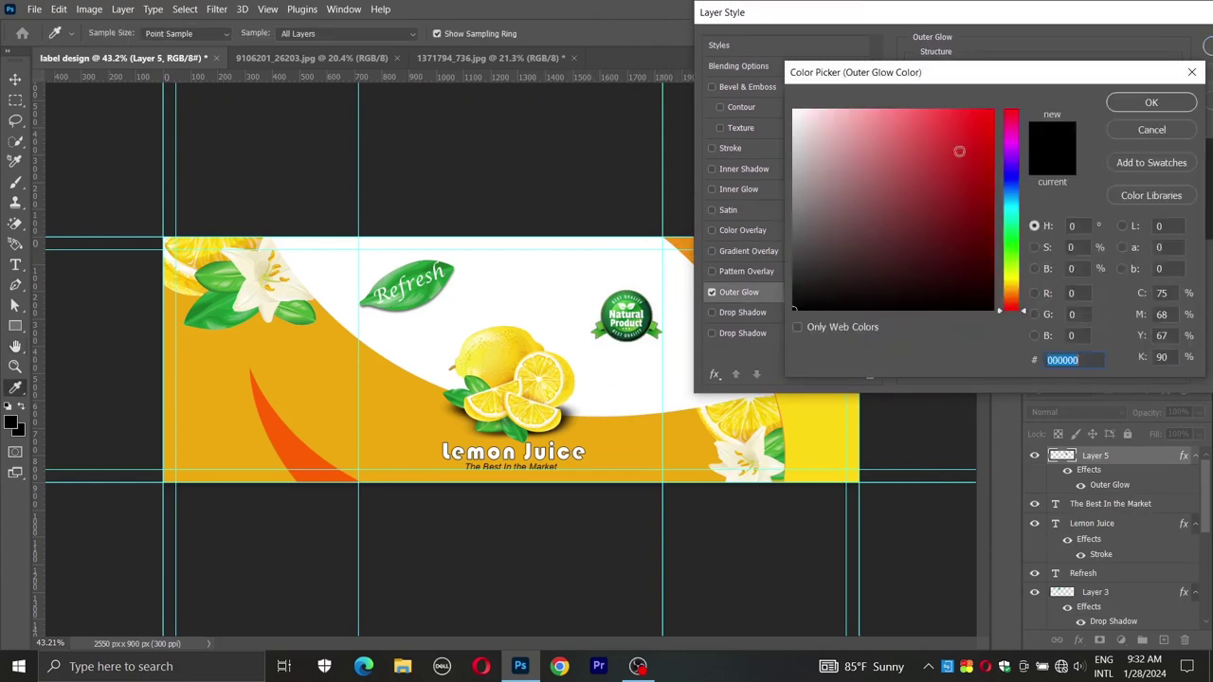
left_click(1011, 258)
left_click(952, 165)
left_click(1151, 102)
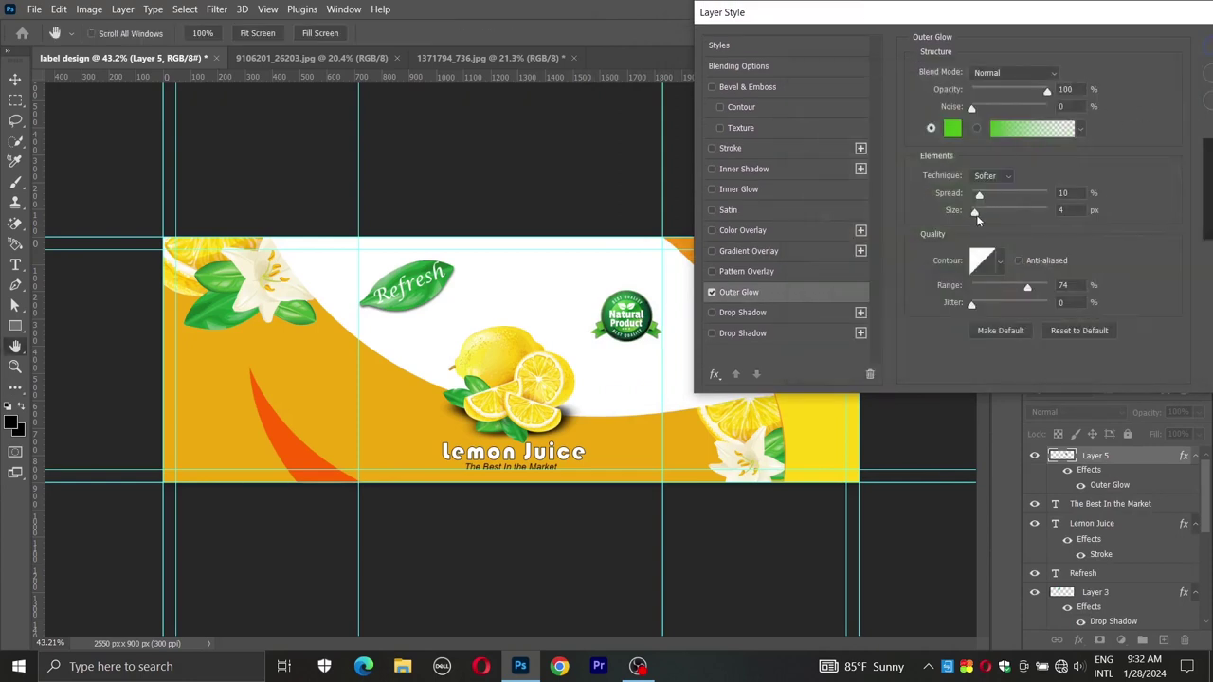
left_click_drag(976, 213, 973, 215)
left_click_drag(994, 195, 982, 197)
key("Return")
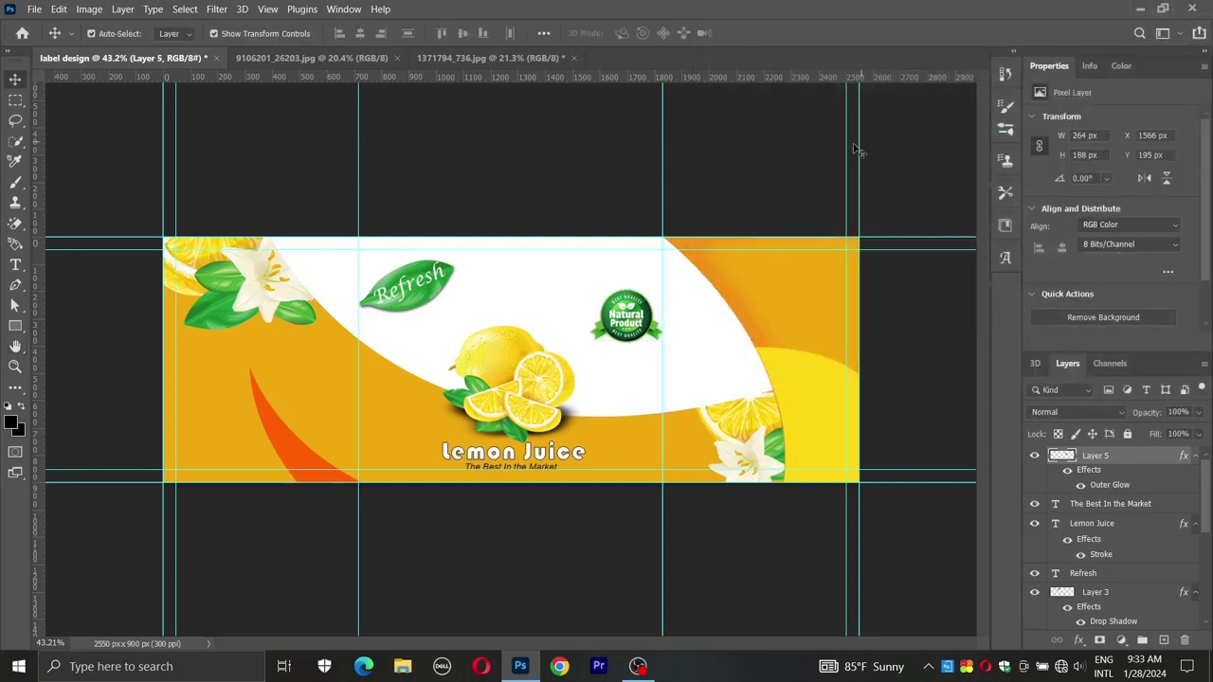
scroll(685, 306, "up", 5)
- Add '250 ml' text near the label's top right in Calisto MT
scroll(693, 285, "down", 3)
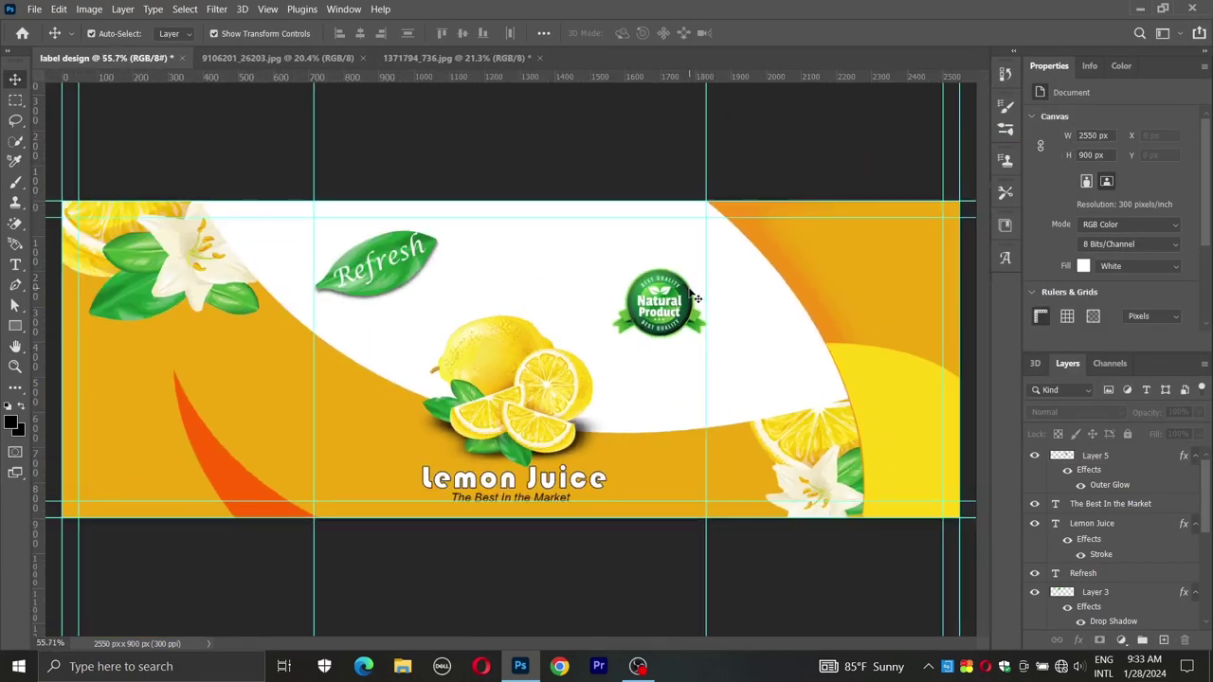
left_click(15, 265)
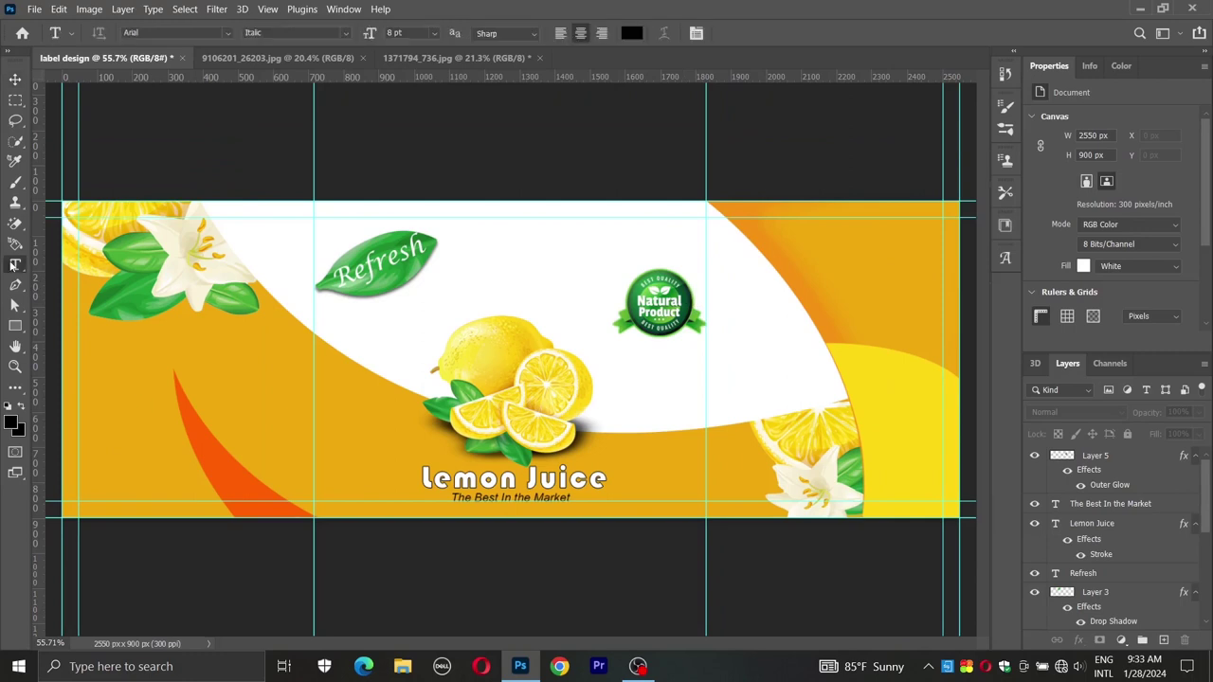
left_click(837, 256)
type("250 ml")
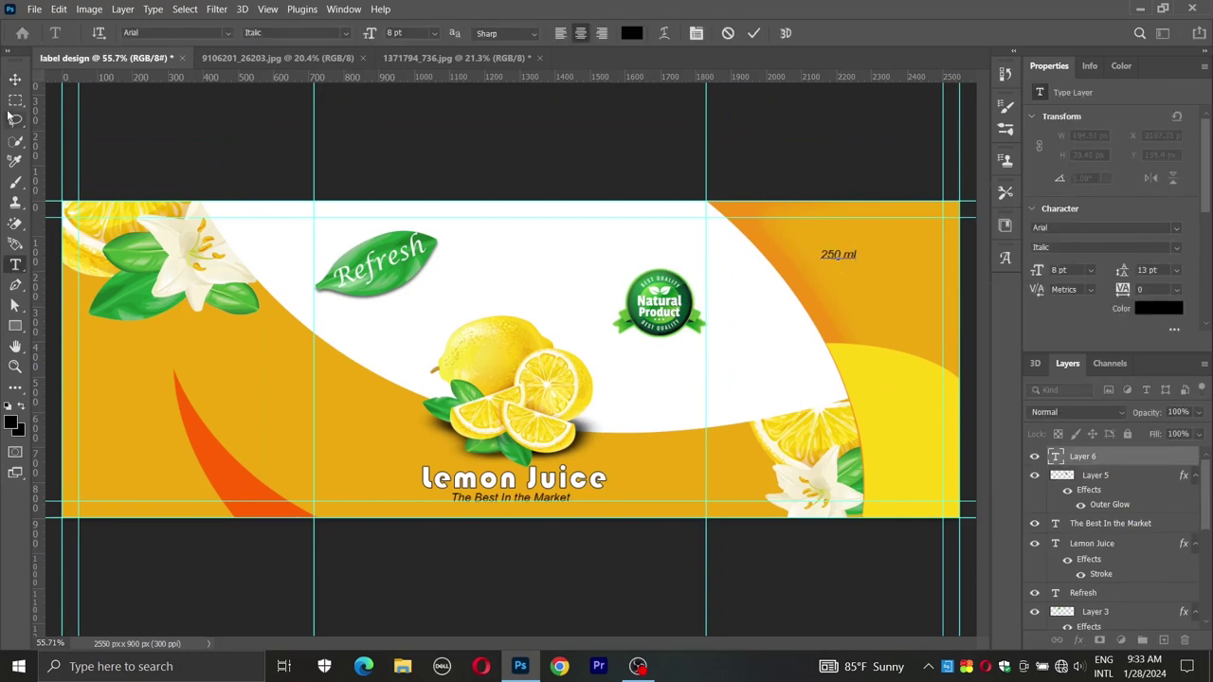
left_click(14, 79)
left_click(1176, 228)
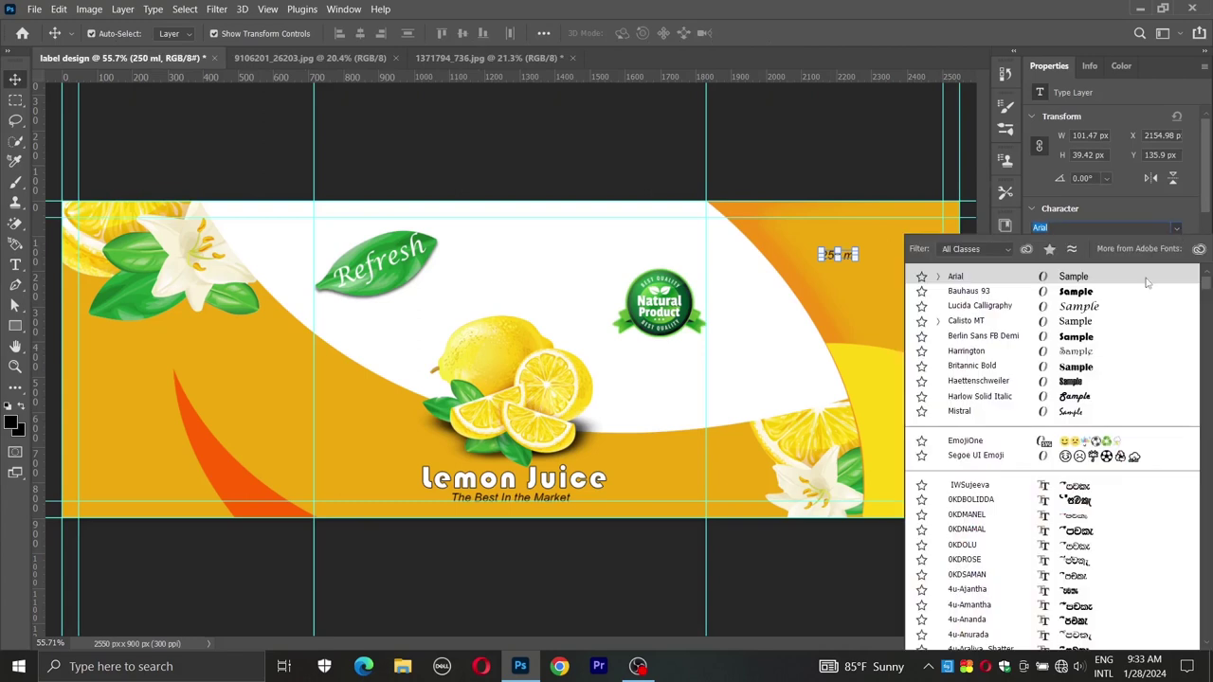
left_click(1076, 321)
key("Return")
left_click(857, 176)
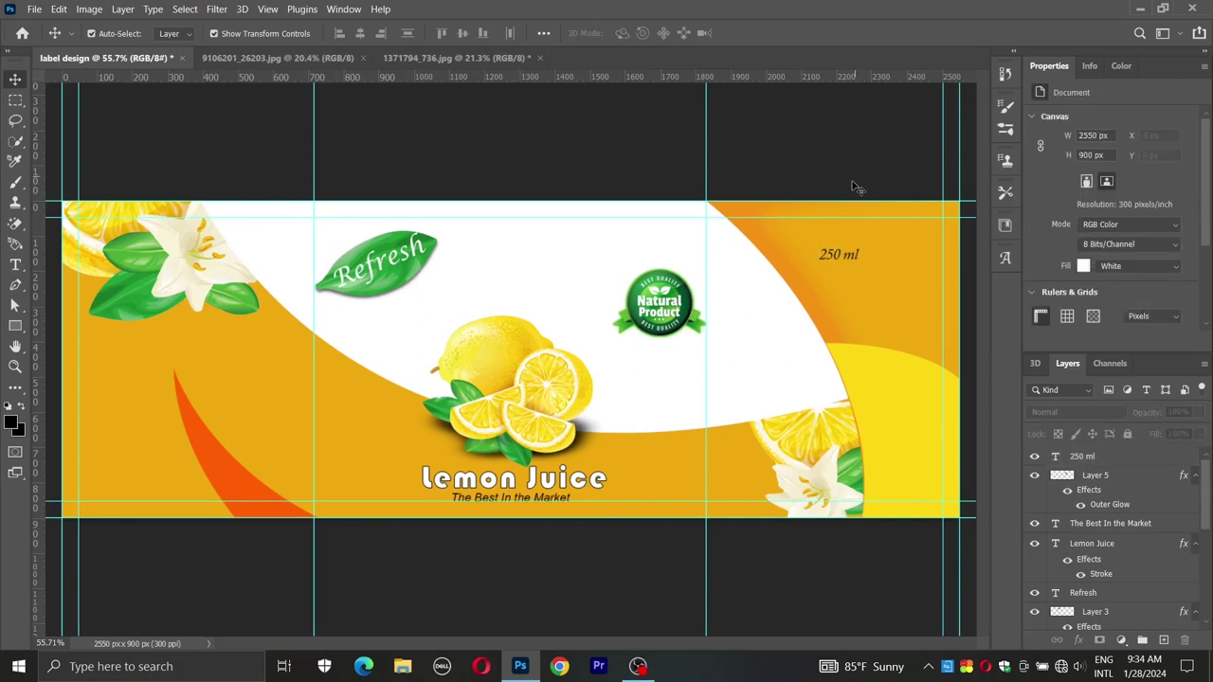
- Move the 250 ml text up and right and set its style to Regular
left_click_drag(853, 261, 921, 245)
left_click(1175, 247)
left_click(1059, 262)
left_click(852, 189)
scroll(719, 269, "down", 2)
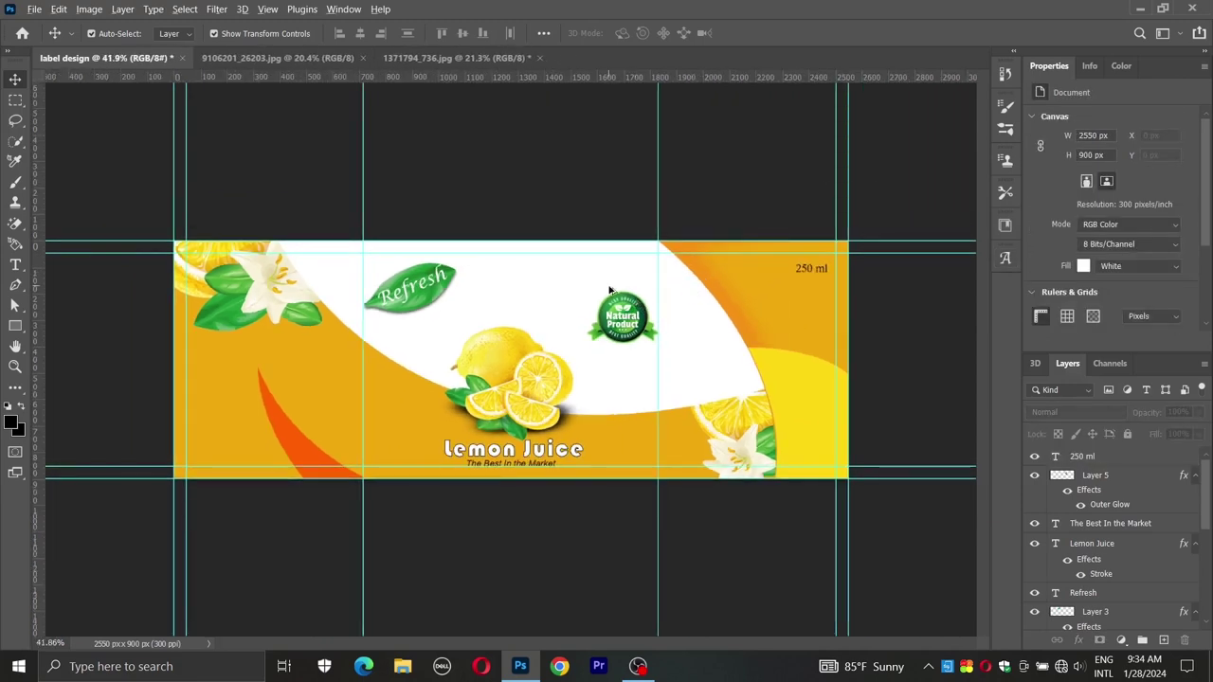
scroll(610, 290, "down", 1)
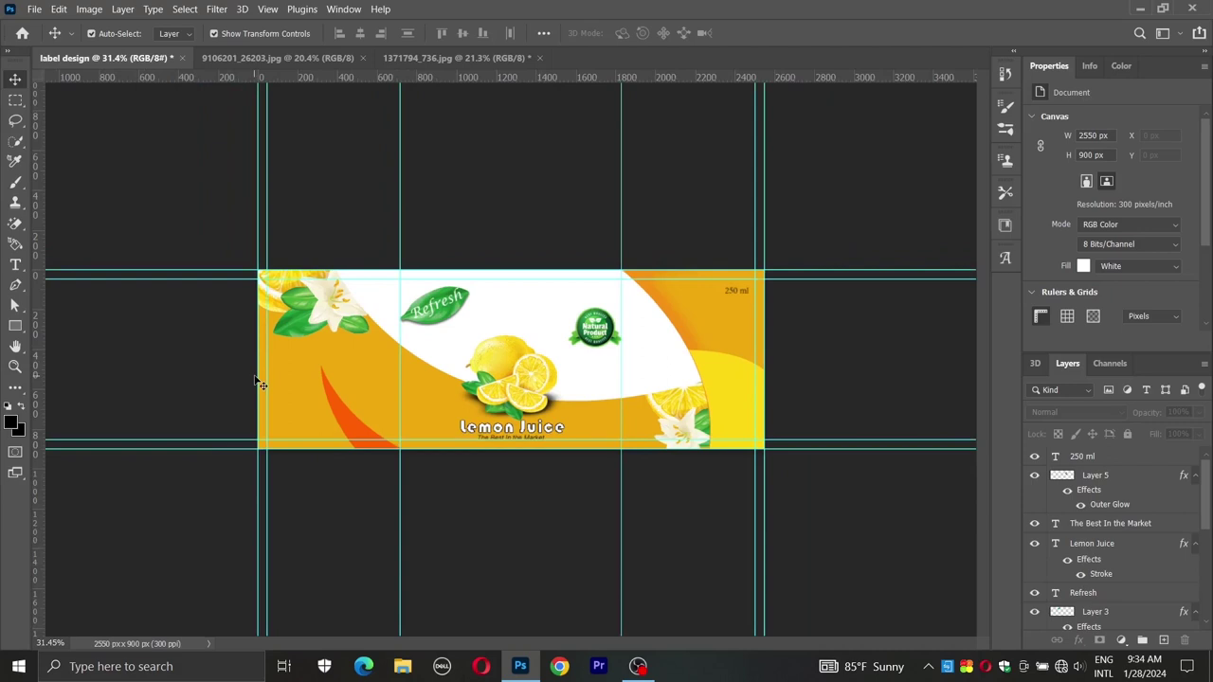
scroll(256, 382, "down", 1)
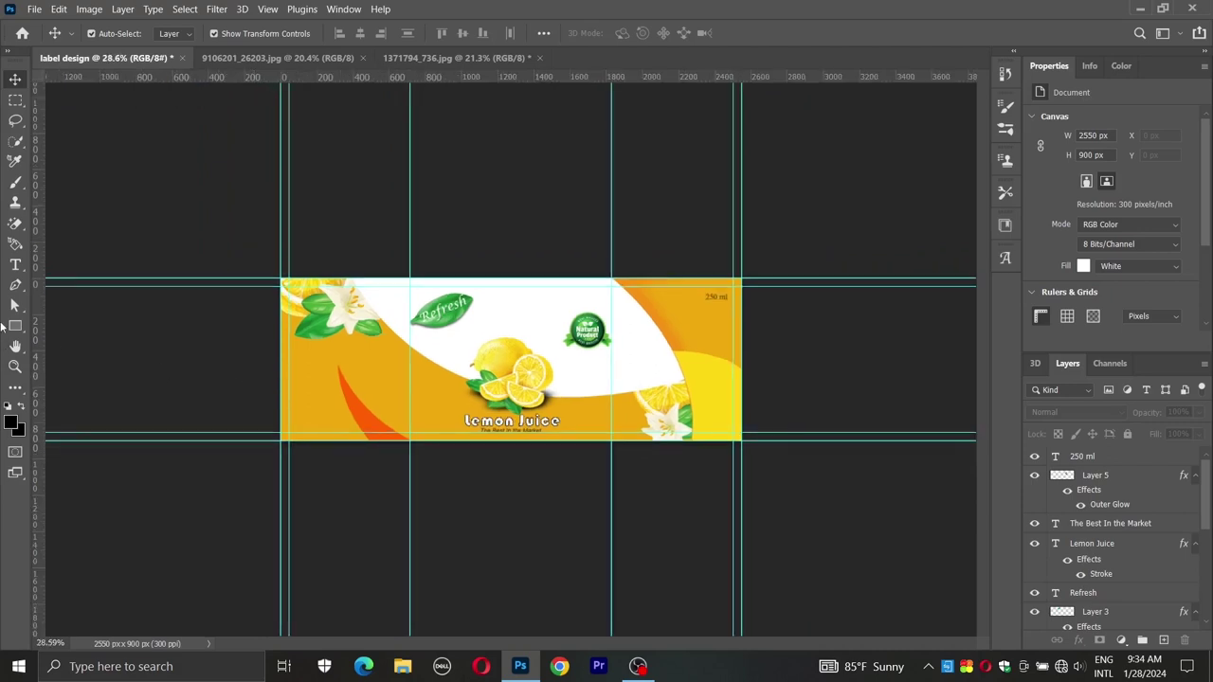
left_click(15, 325)
- Draw a tall 459 × 634 px rectangle on the label's left, filled white at 62% opacity
scroll(98, 305, "up", 8)
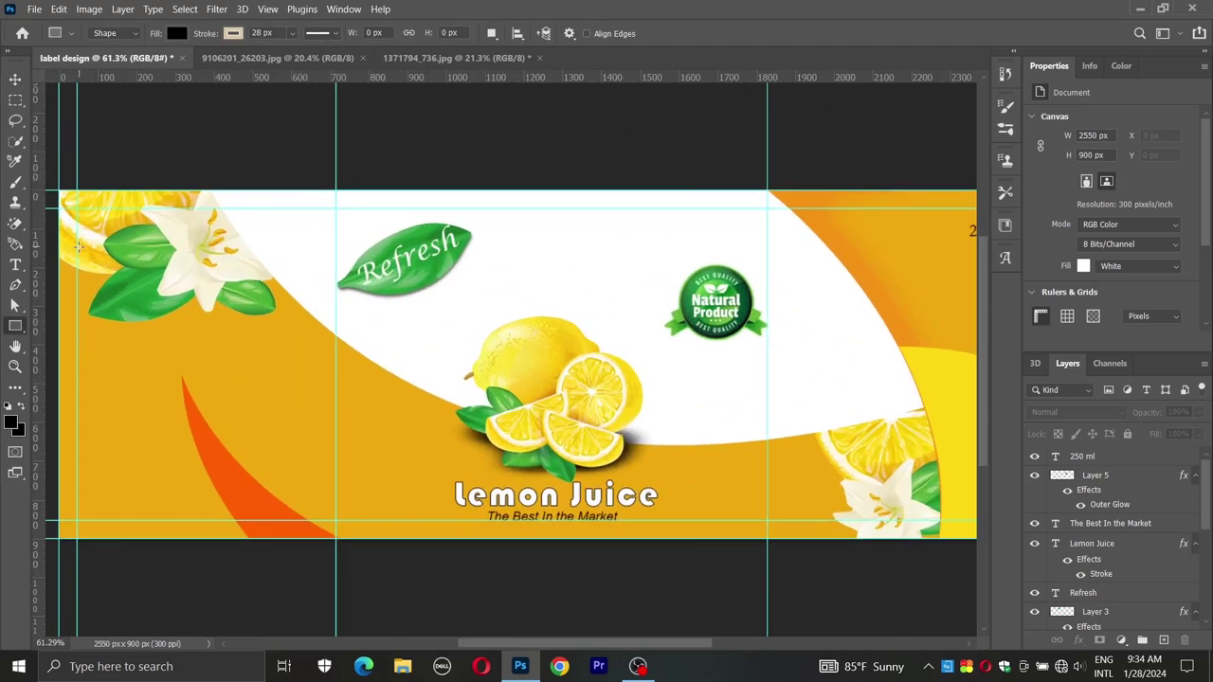
left_click_drag(75, 208, 254, 418)
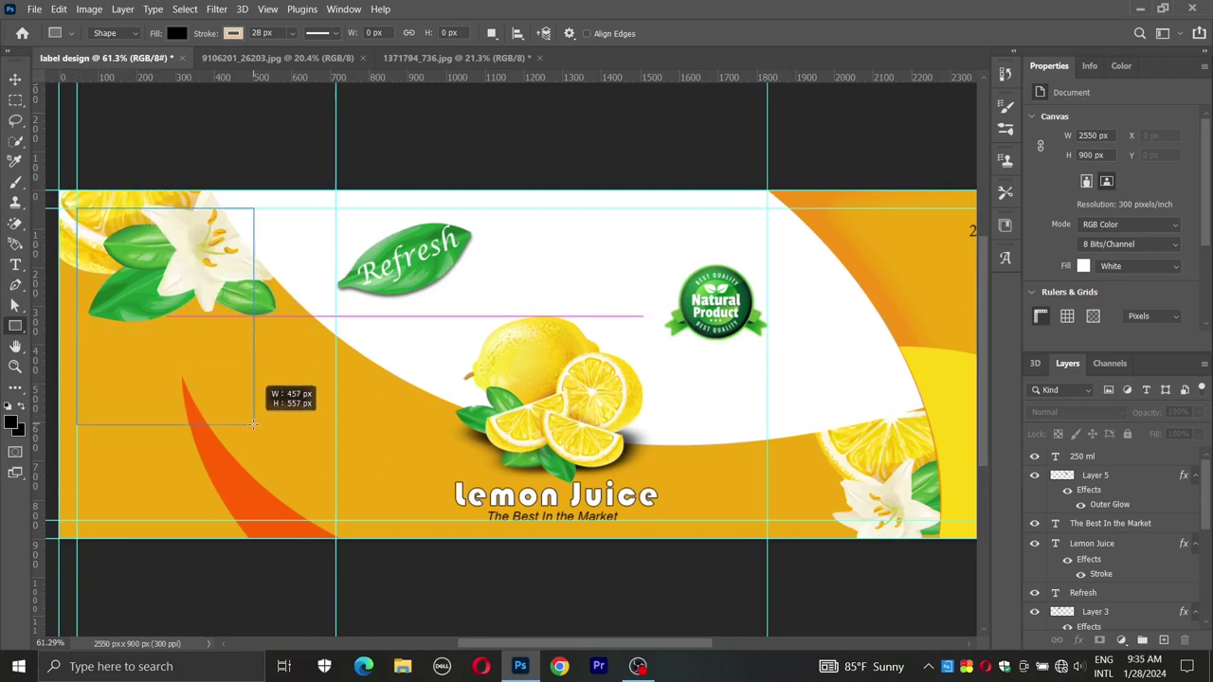
left_click_drag(254, 418, 254, 453)
key("v")
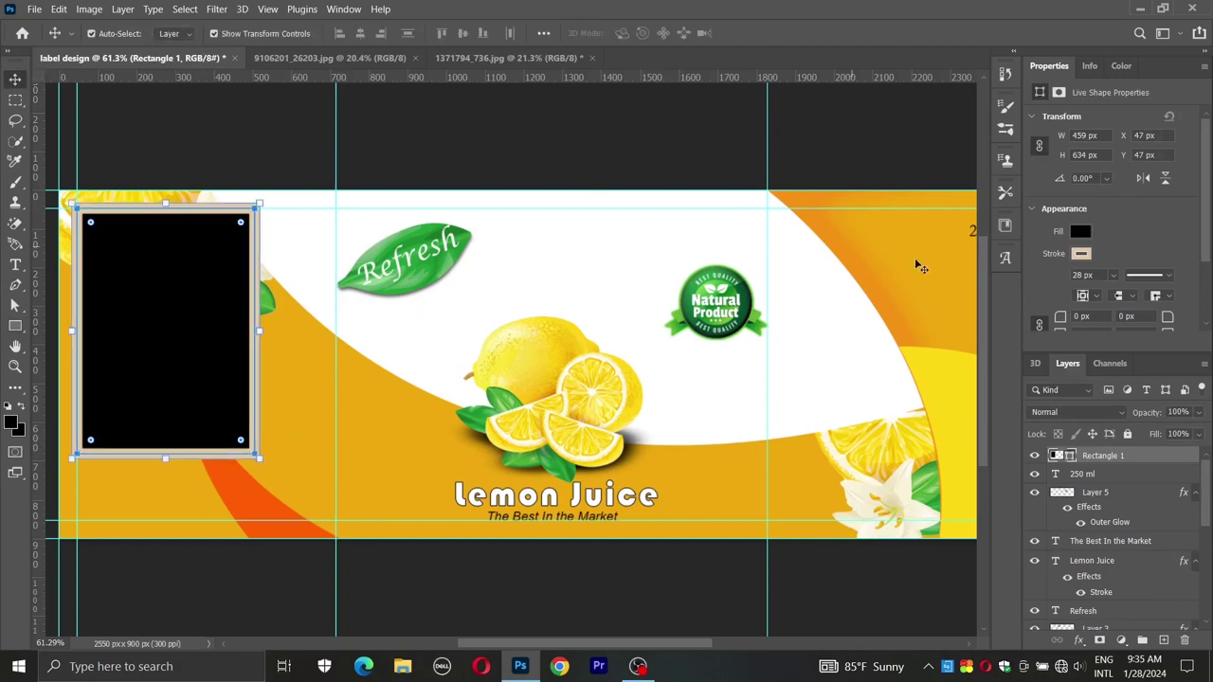
left_click(1081, 253)
left_click(1129, 316)
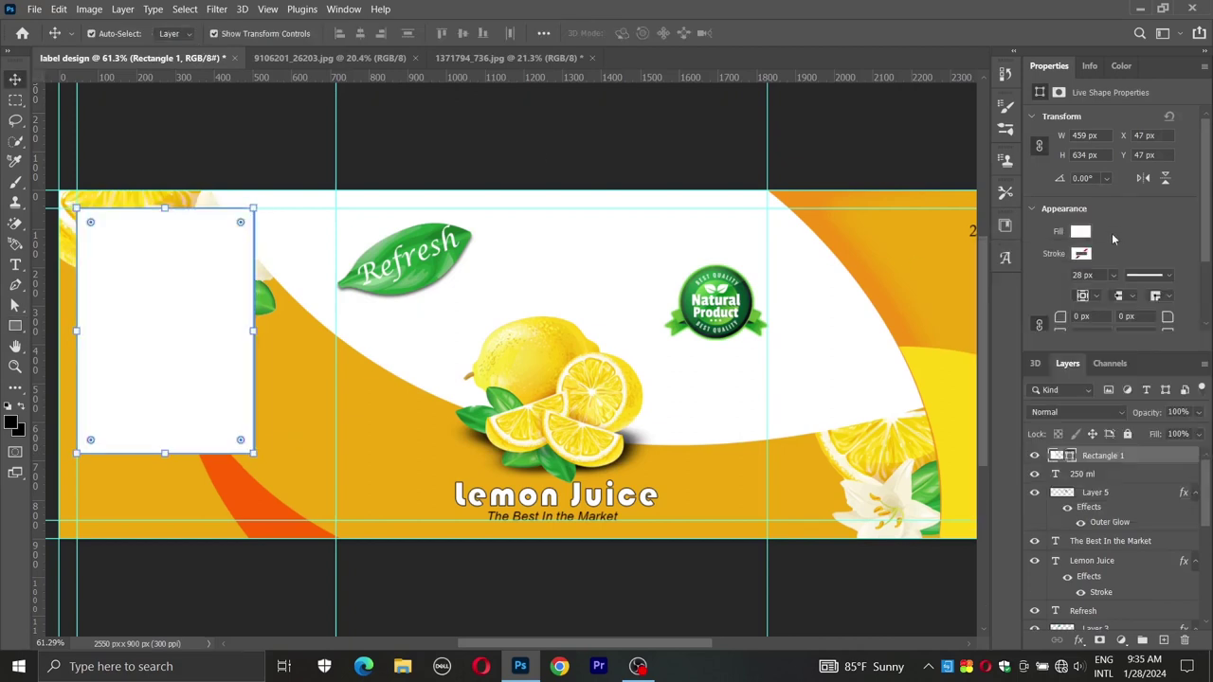
left_click(1200, 413)
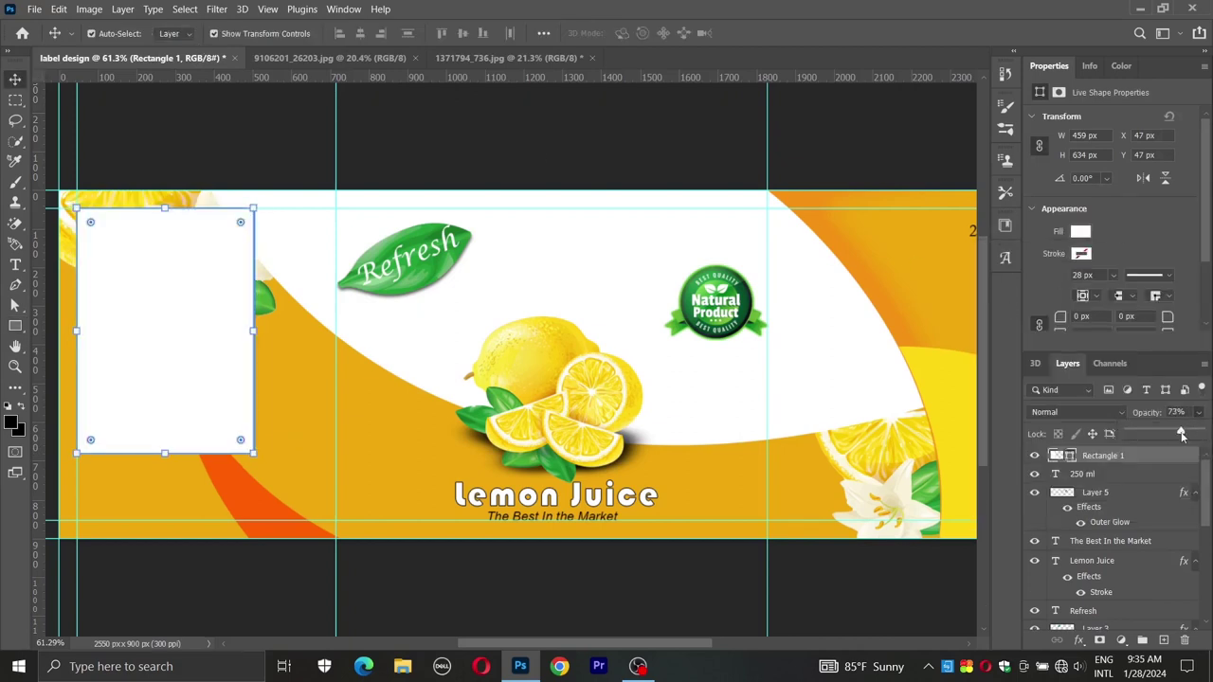
left_click_drag(1180, 434, 1173, 436)
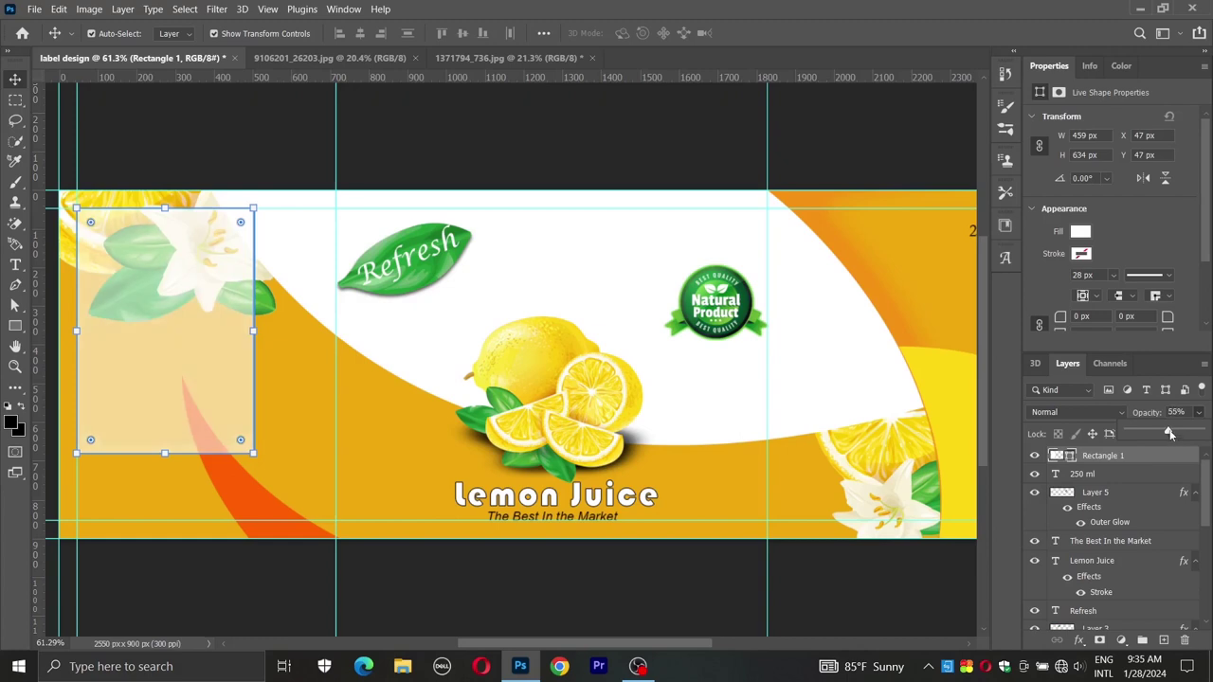
left_click_drag(1173, 433, 1176, 433)
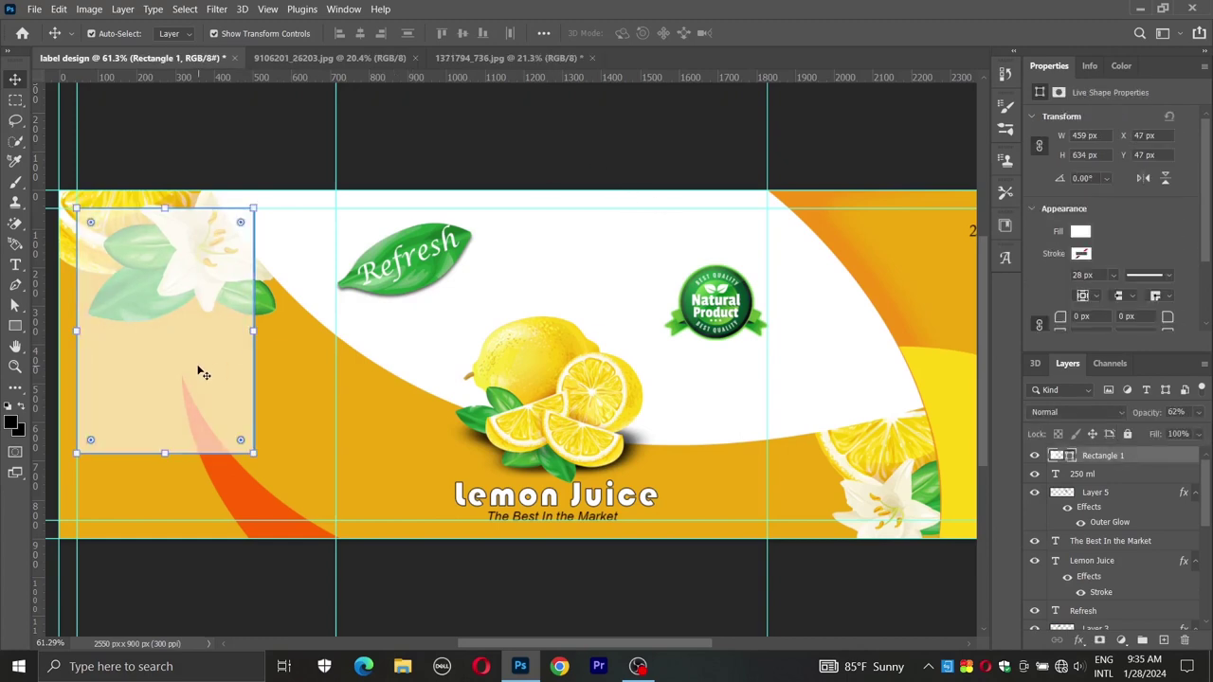
- Give the white rectangle a 2 px black stroke and deselect it to preview
left_click(1081, 252)
left_click(1042, 294)
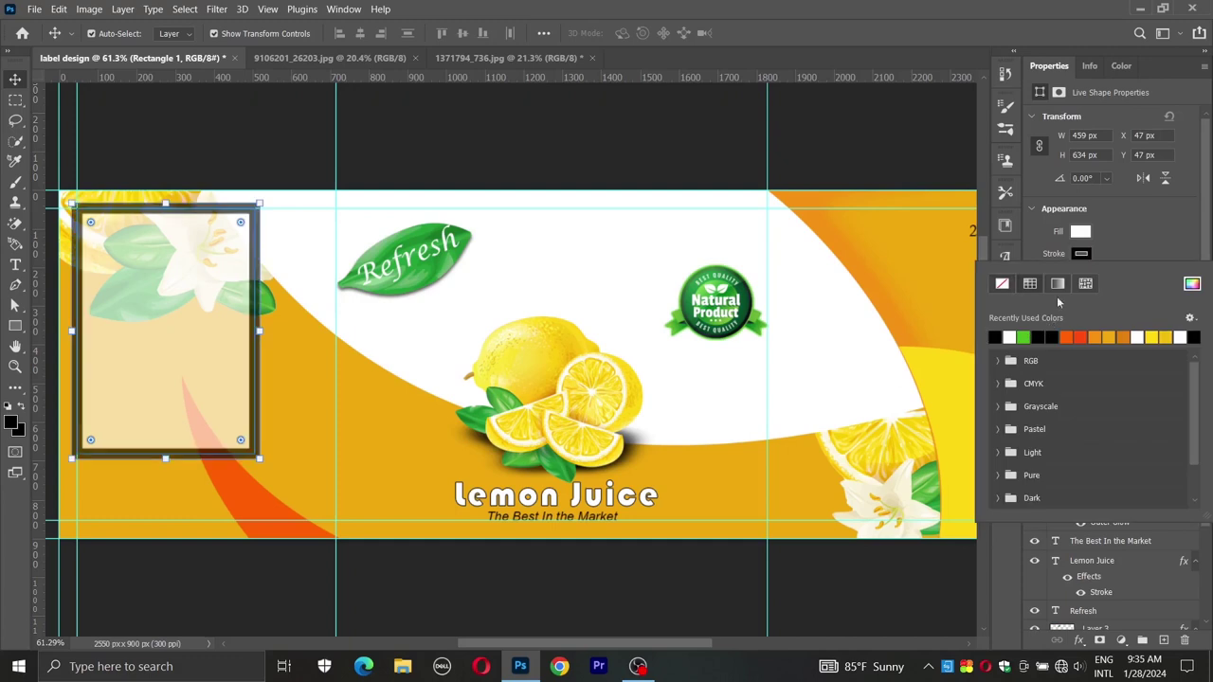
type("3")
key("Return")
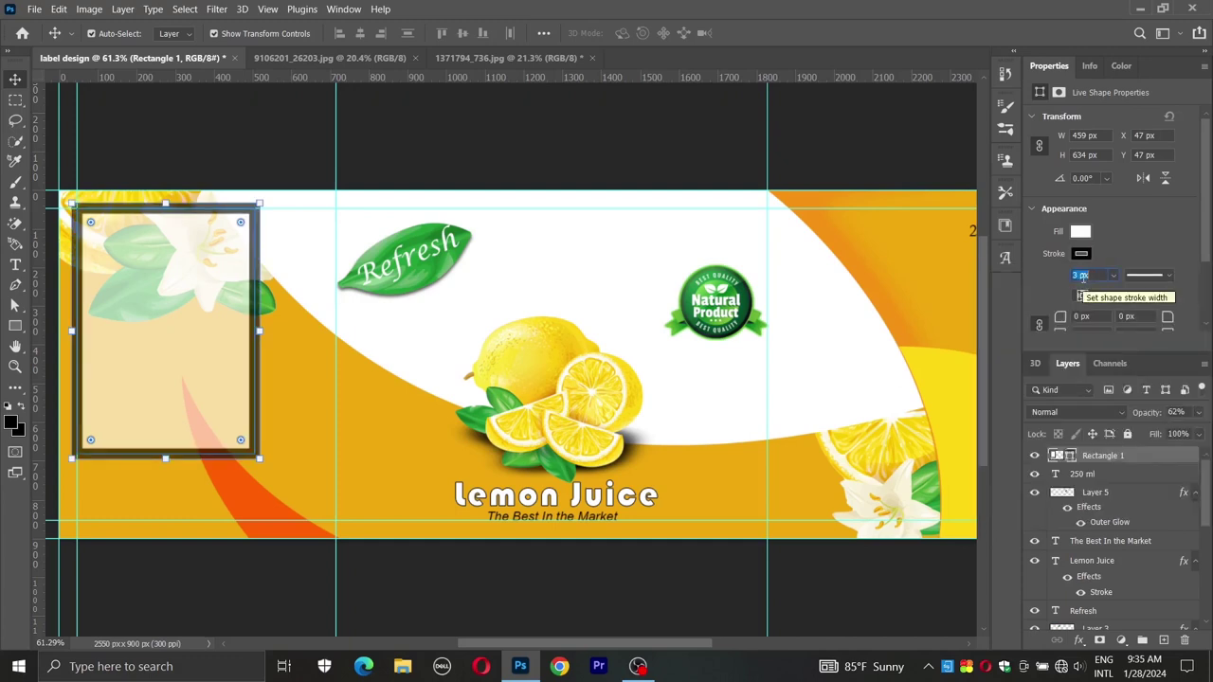
type("28")
key("Return")
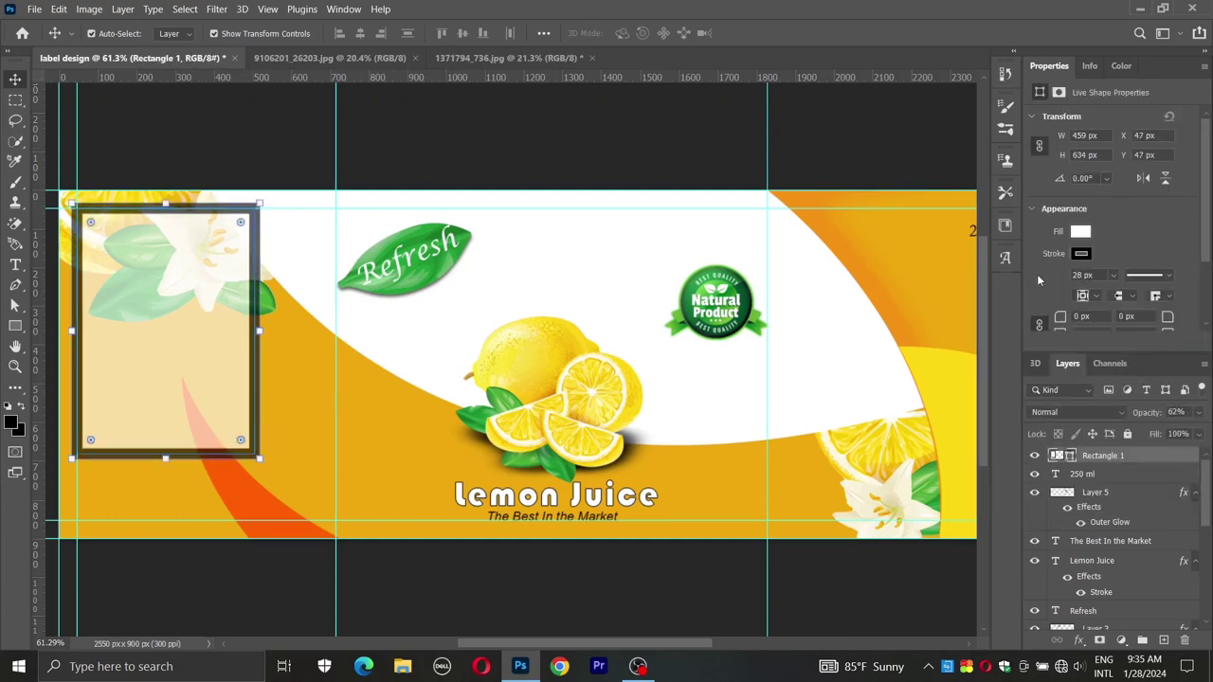
type("4")
left_click(527, 159)
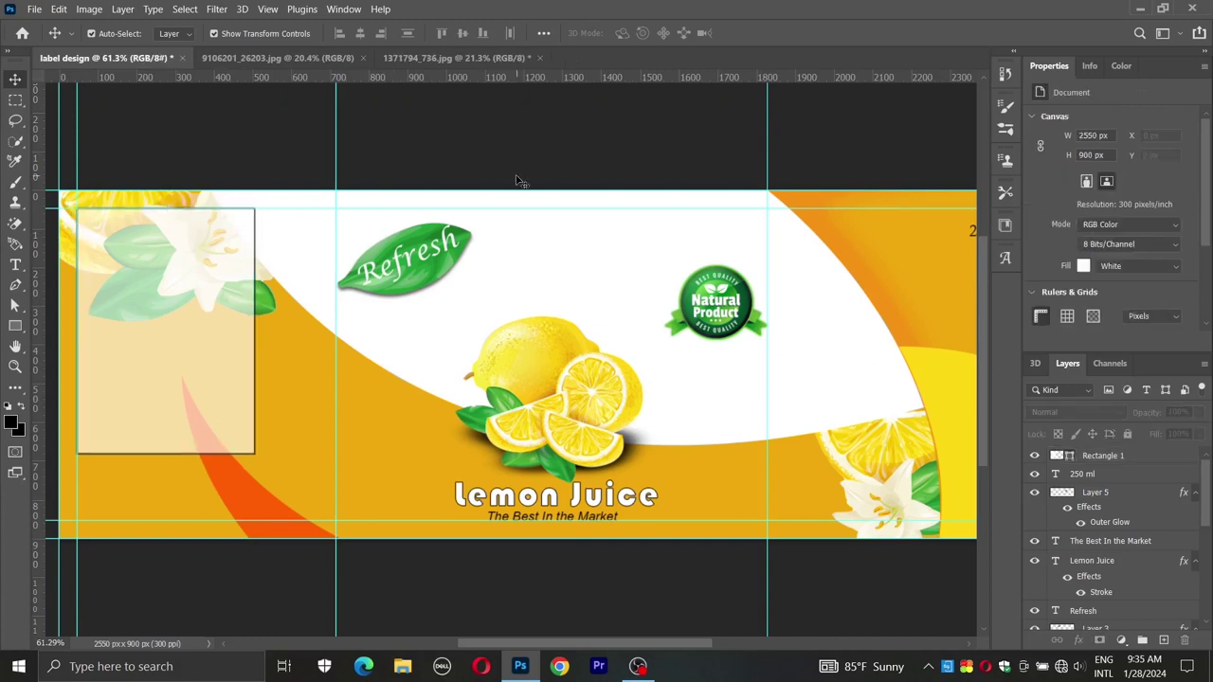
left_click(1102, 455)
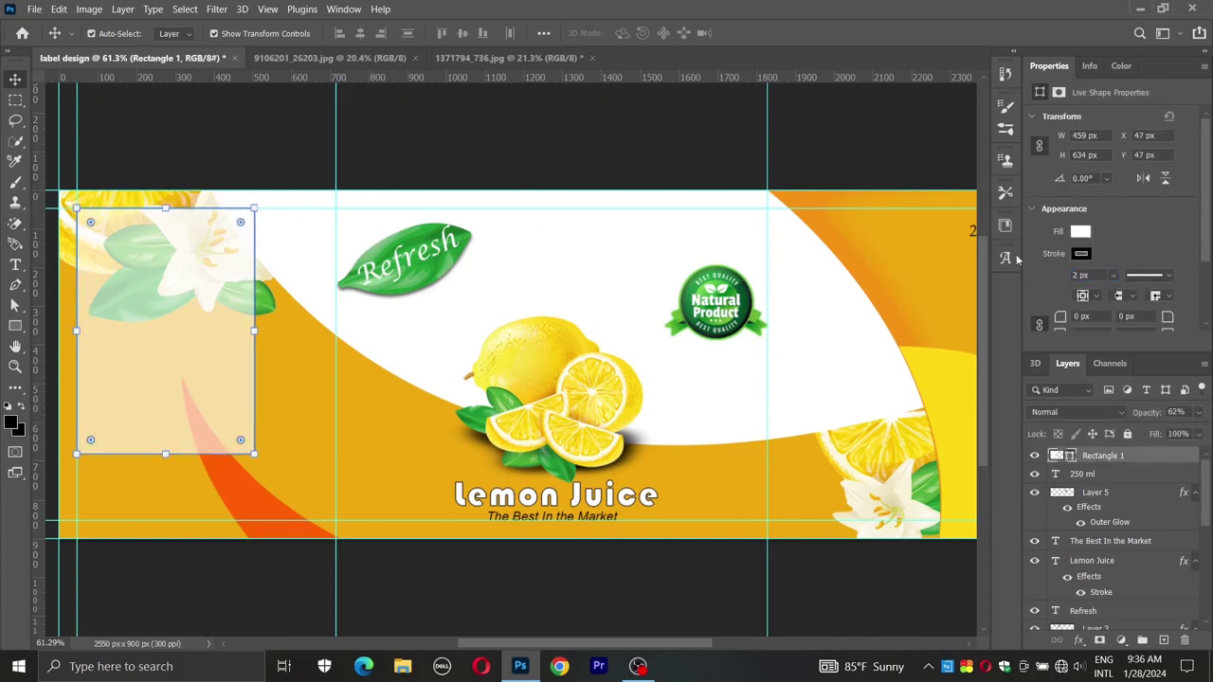
left_click(626, 158)
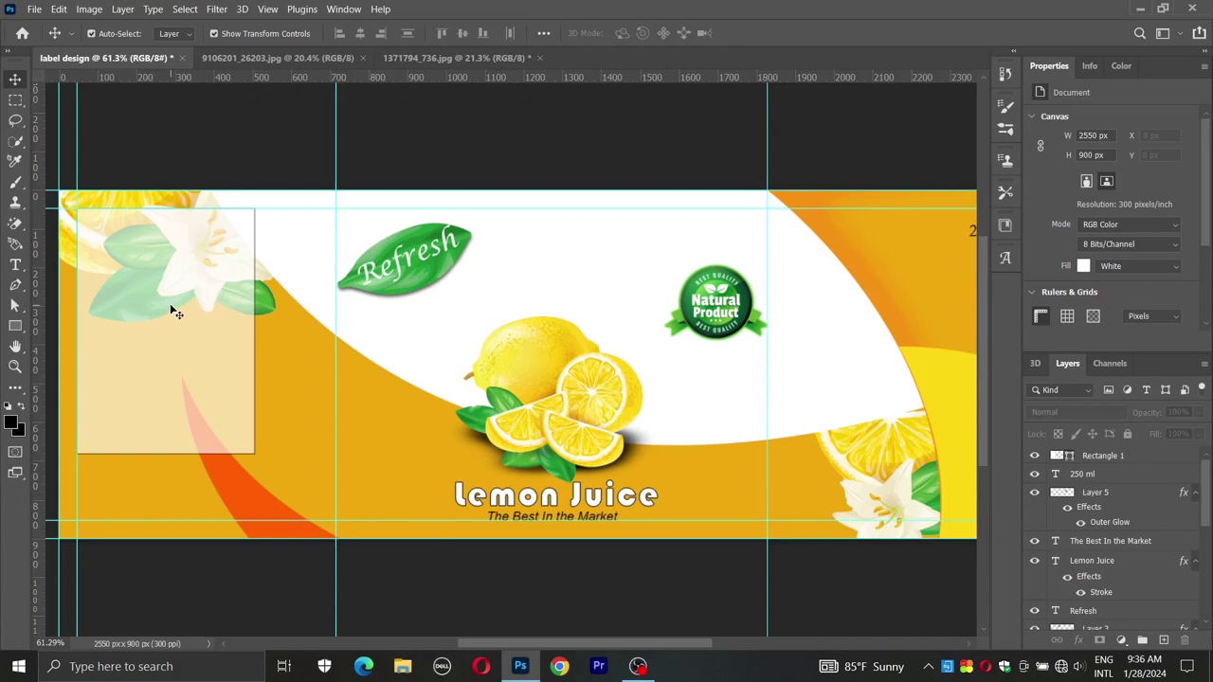
- Draw a horizontal line across the panel's top with a 2 px black stroke
scroll(50, 282, "up", 4)
left_click(15, 325)
left_click(95, 385)
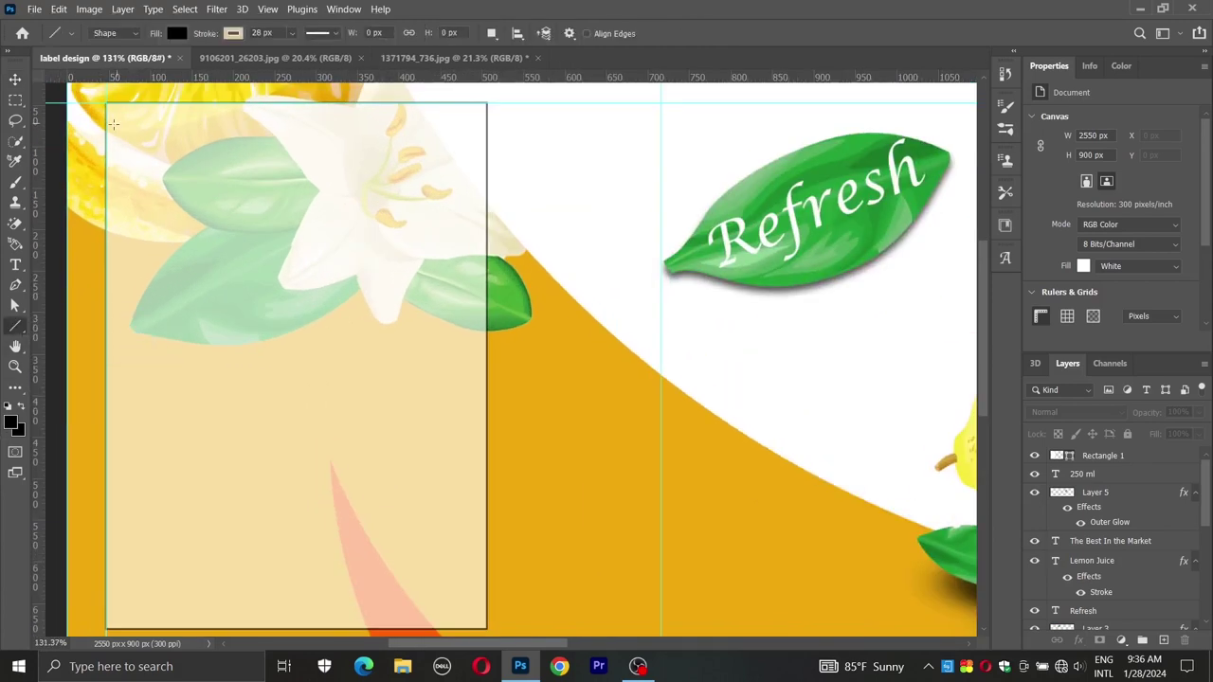
left_click_drag(106, 118, 487, 119)
left_click(1081, 253)
left_click(1004, 332)
left_click(1086, 275)
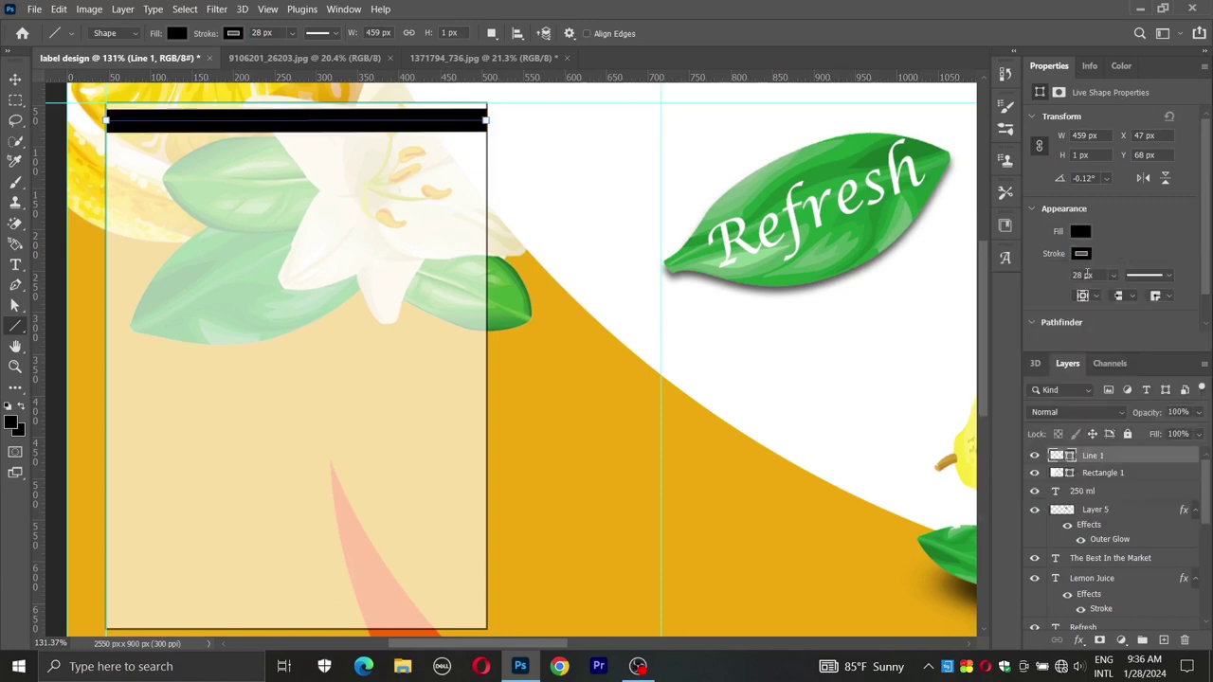
type("2")
key("Return")
- Duplicate the line downward into eleven roughly evenly spaced 459 px row rules
left_click(15, 78)
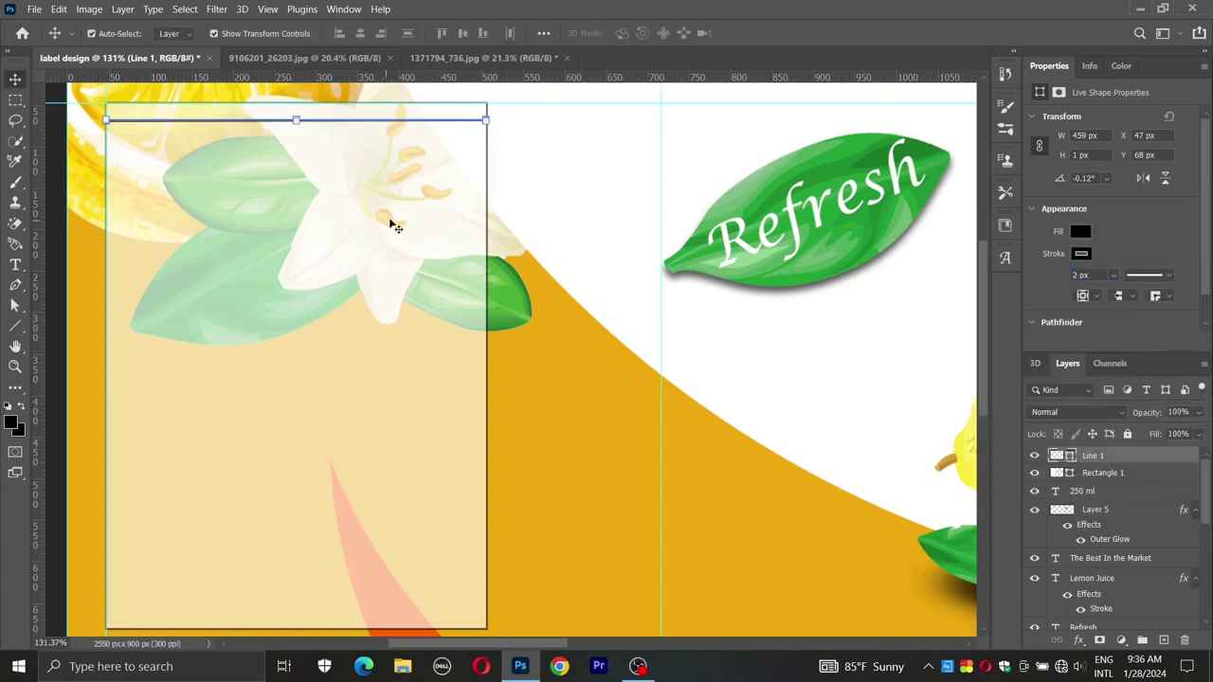
left_click_drag(372, 123, 374, 249)
key("ctrl+z")
scroll(374, 248, "down", 1)
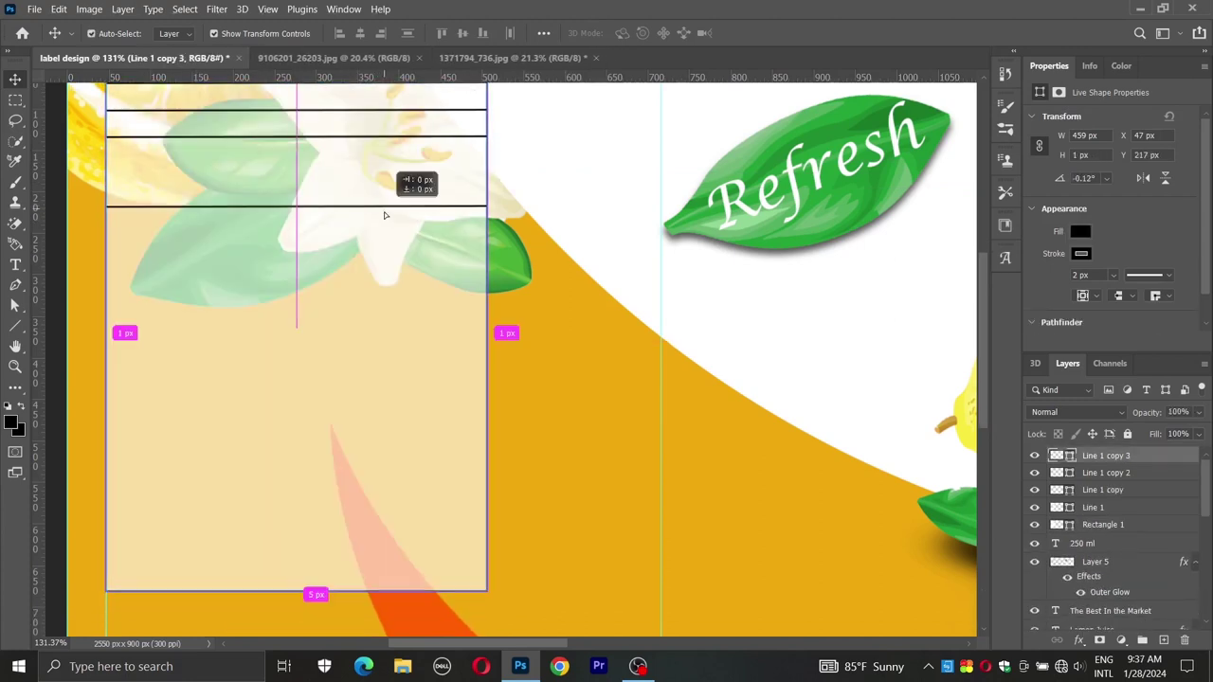
scroll(383, 213, "down", 1)
scroll(312, 216, "down", 1)
scroll(305, 217, "up", 2)
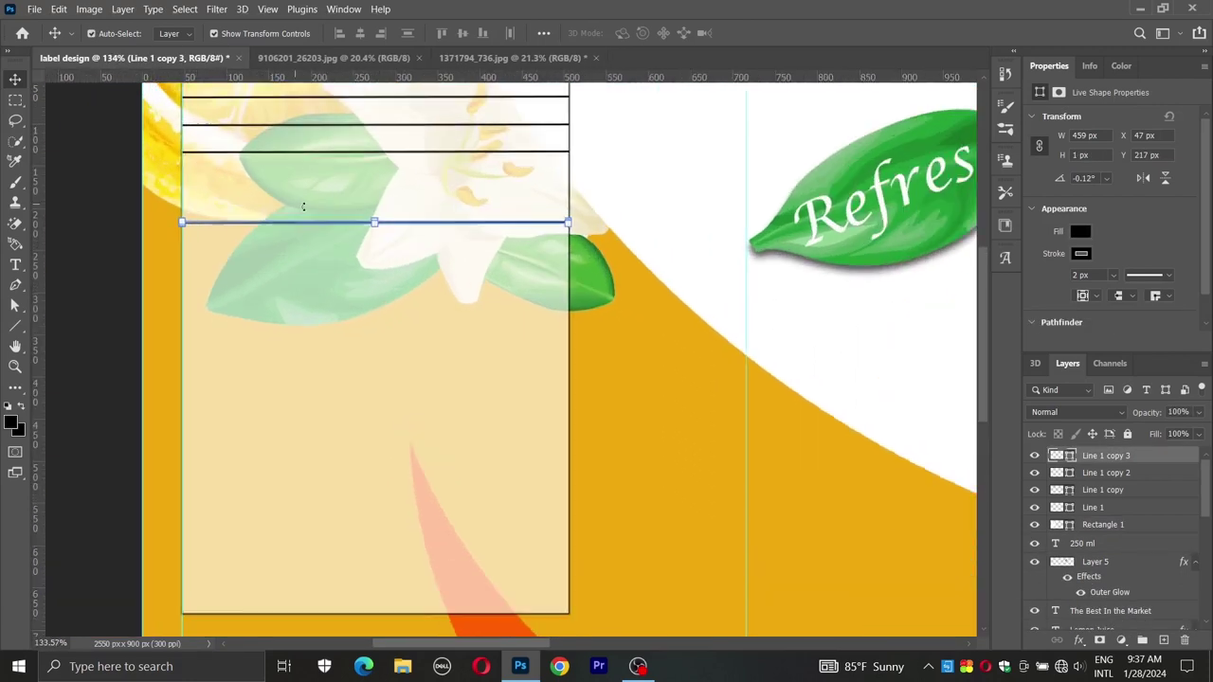
left_click_drag(331, 226, 331, 249)
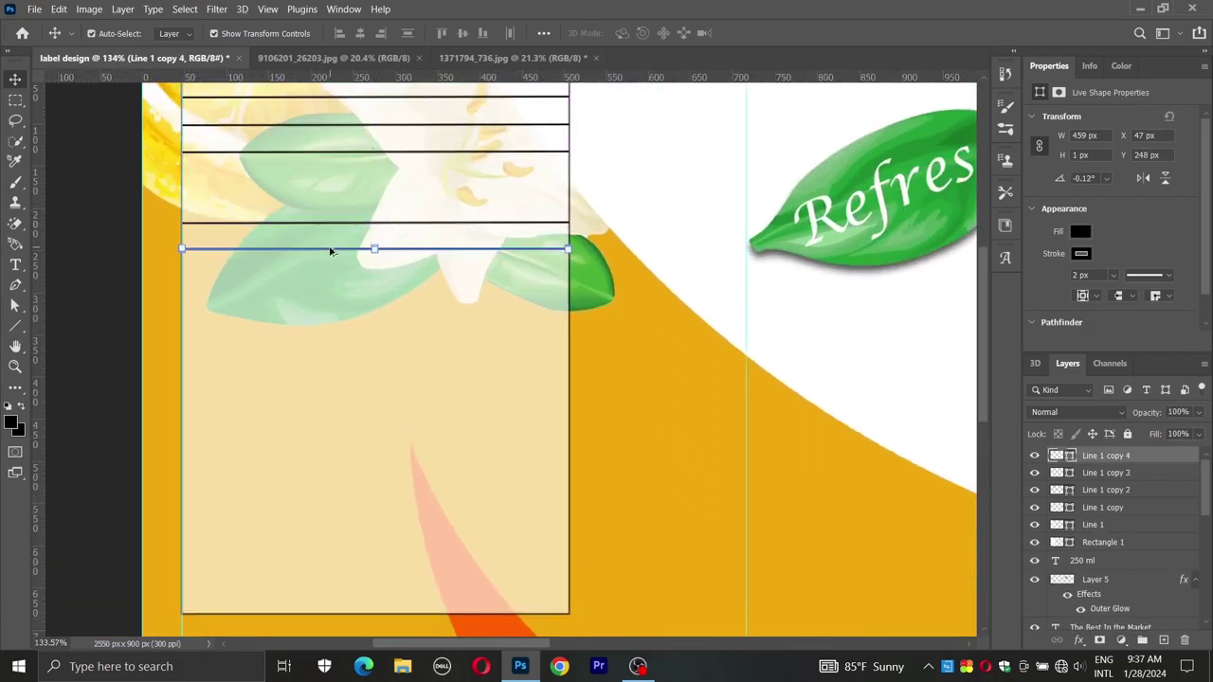
left_click(330, 251)
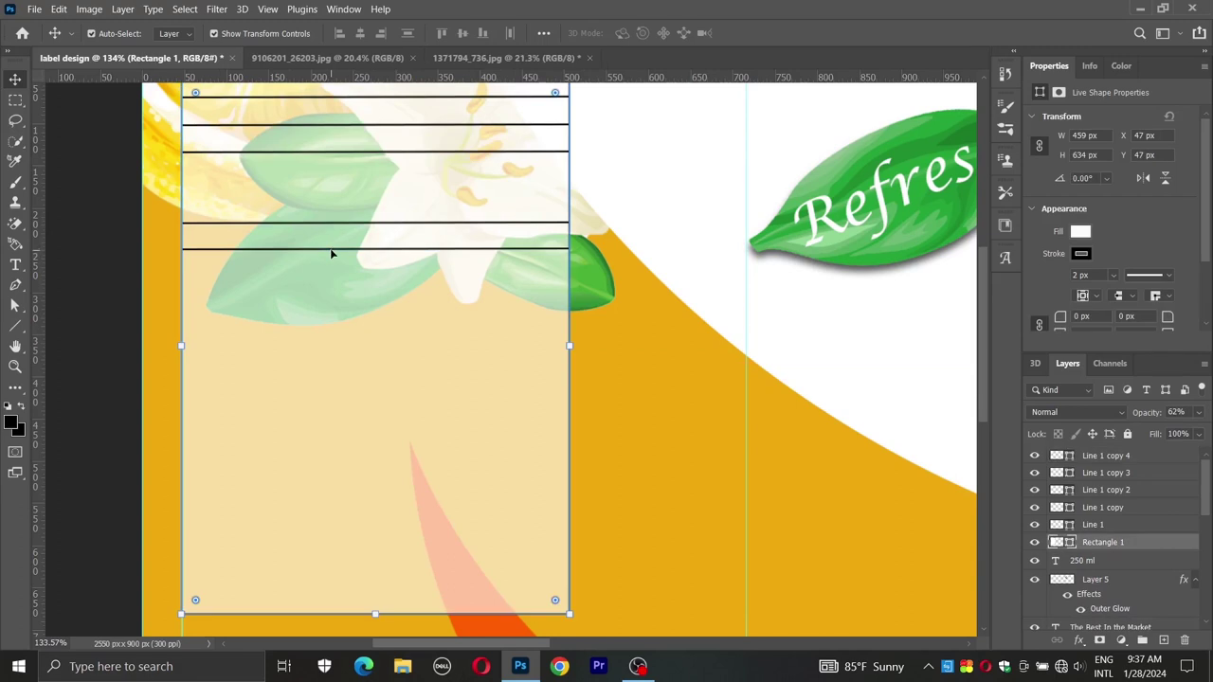
left_click_drag(332, 249, 335, 276)
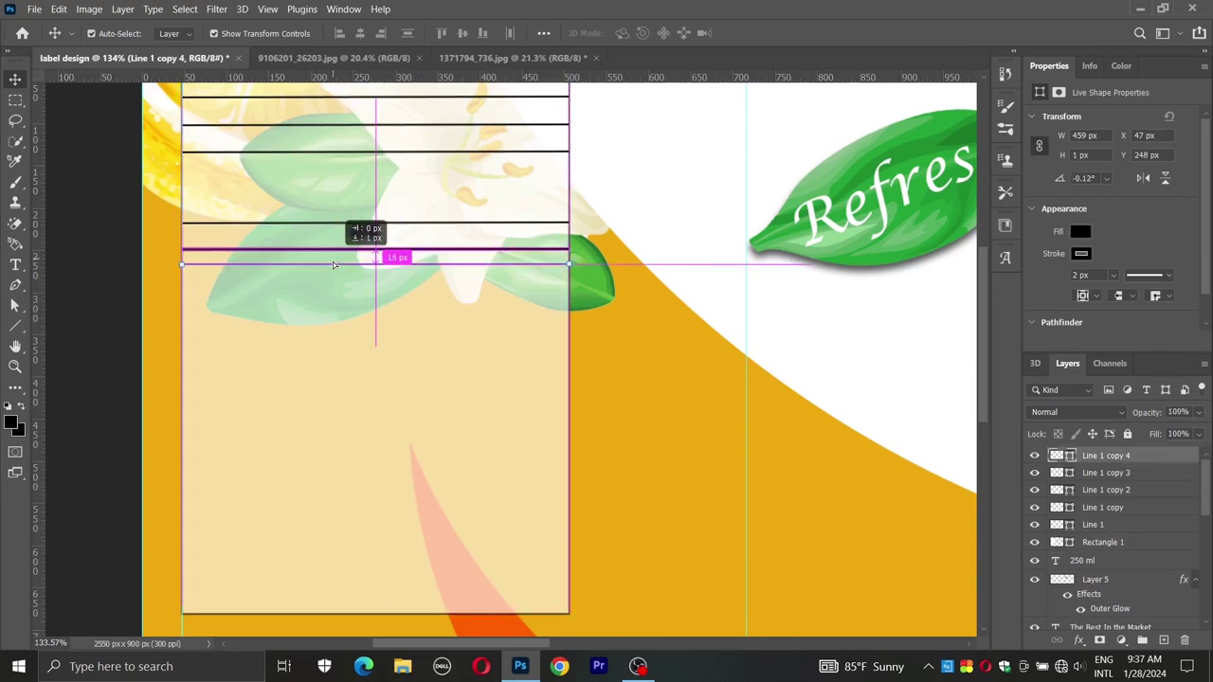
left_click(335, 277)
left_click(336, 273)
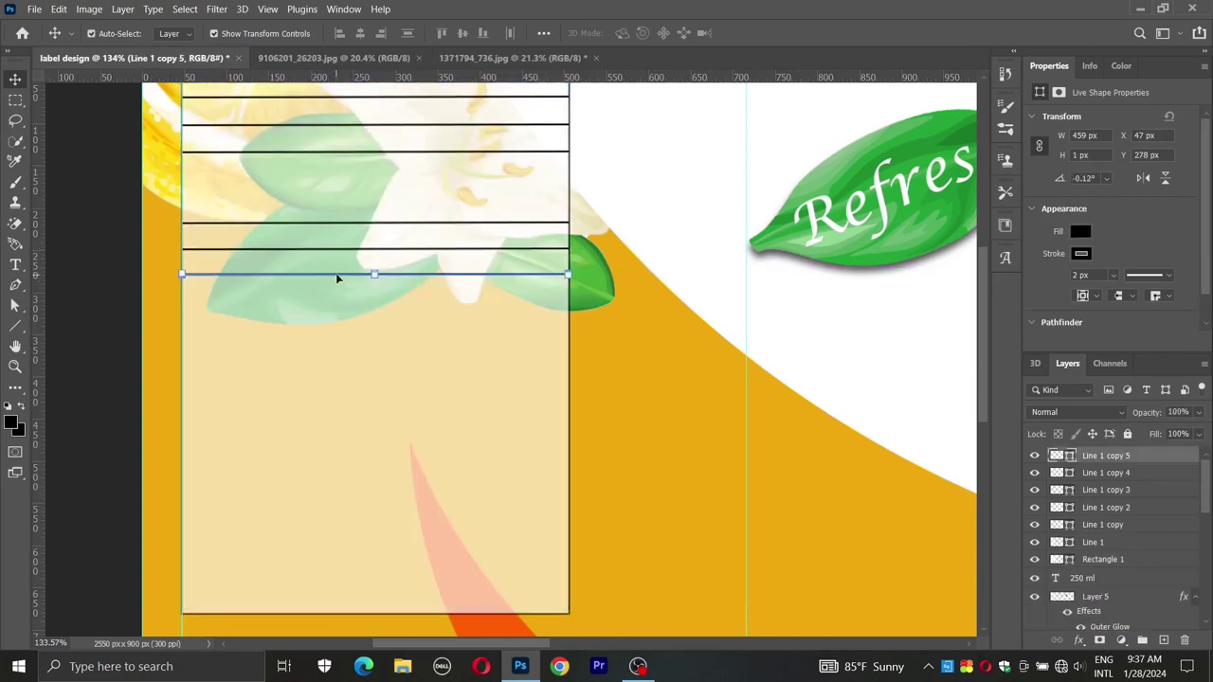
left_click_drag(336, 272, 339, 427)
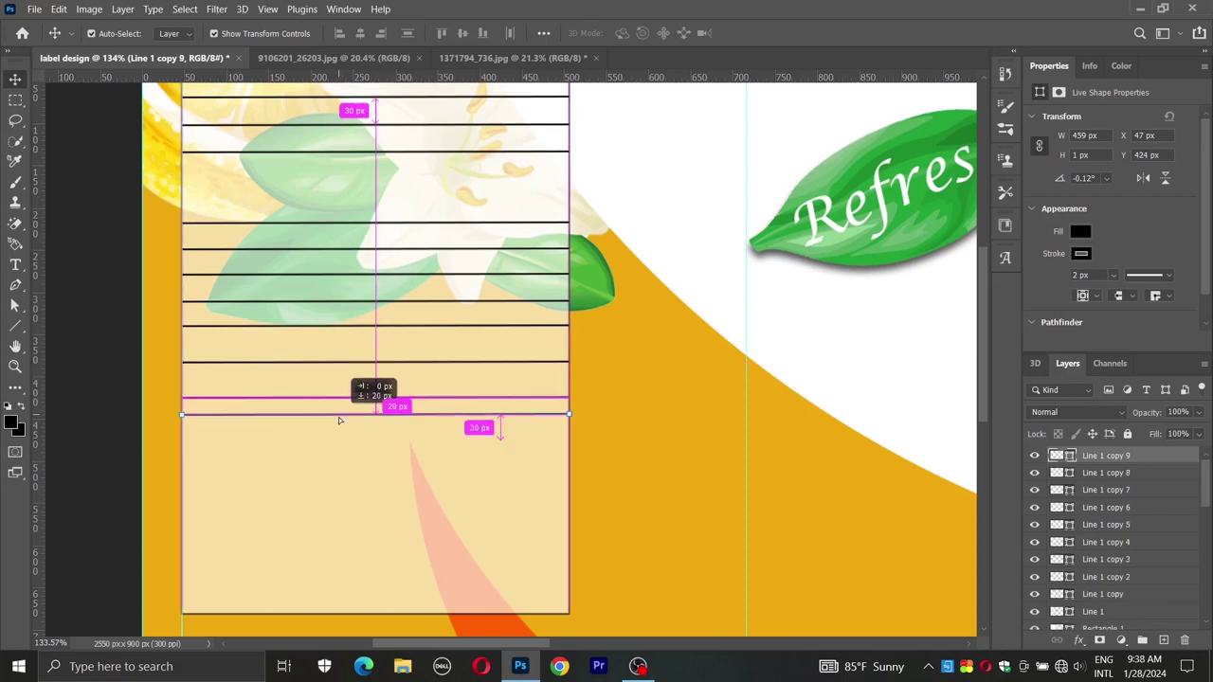
left_click(81, 327)
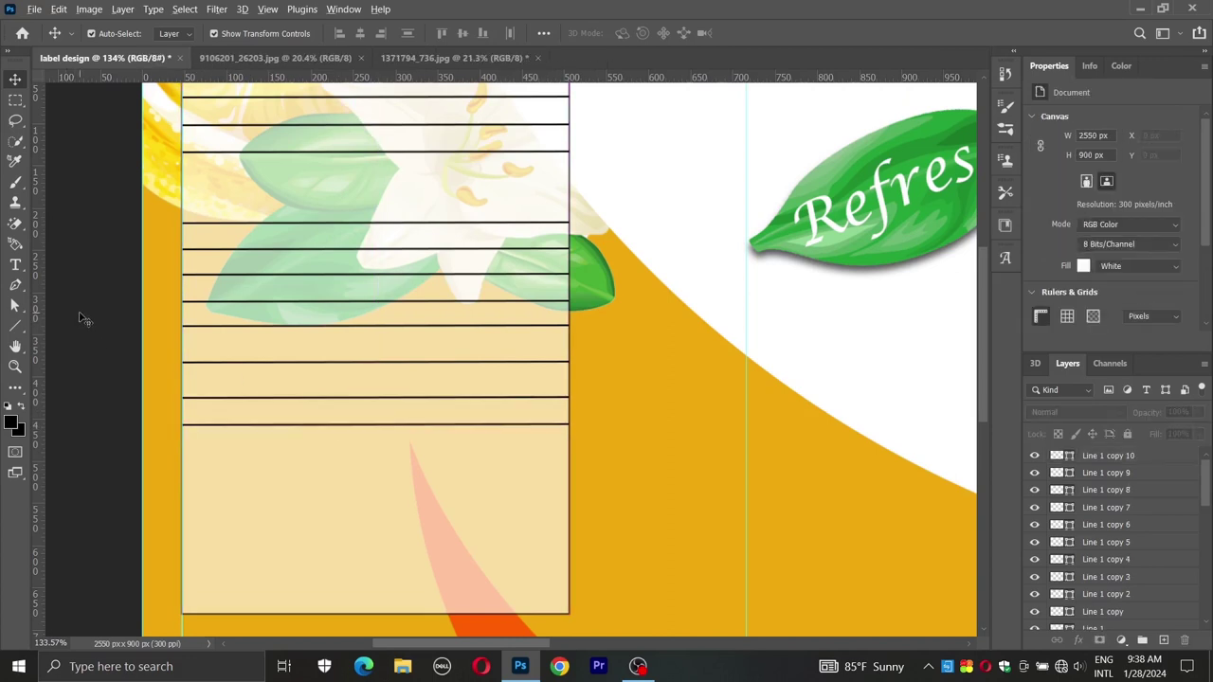
scroll(81, 320, "down", 3)
- Draw a 634 px vertical line down the table with a 2 px black stroke
key("u")
left_click_drag(354, 216, 347, 516)
left_click(1080, 253)
left_click(1080, 271)
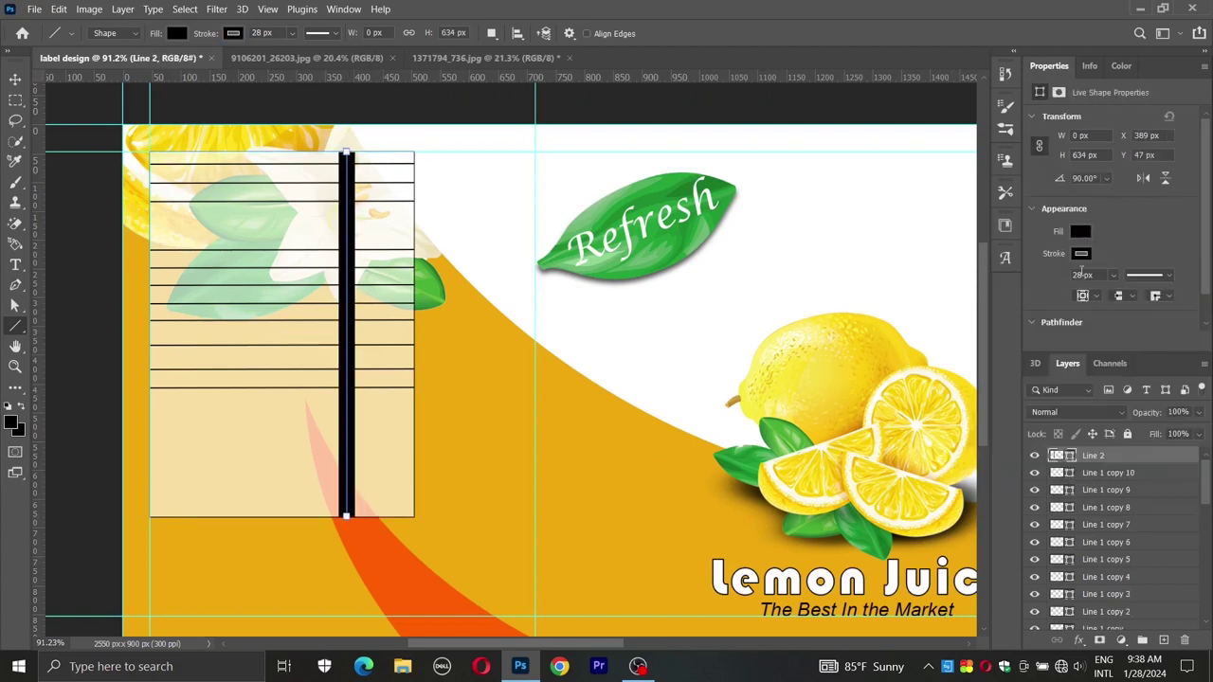
key("Return")
key("v")
left_click(59, 291)
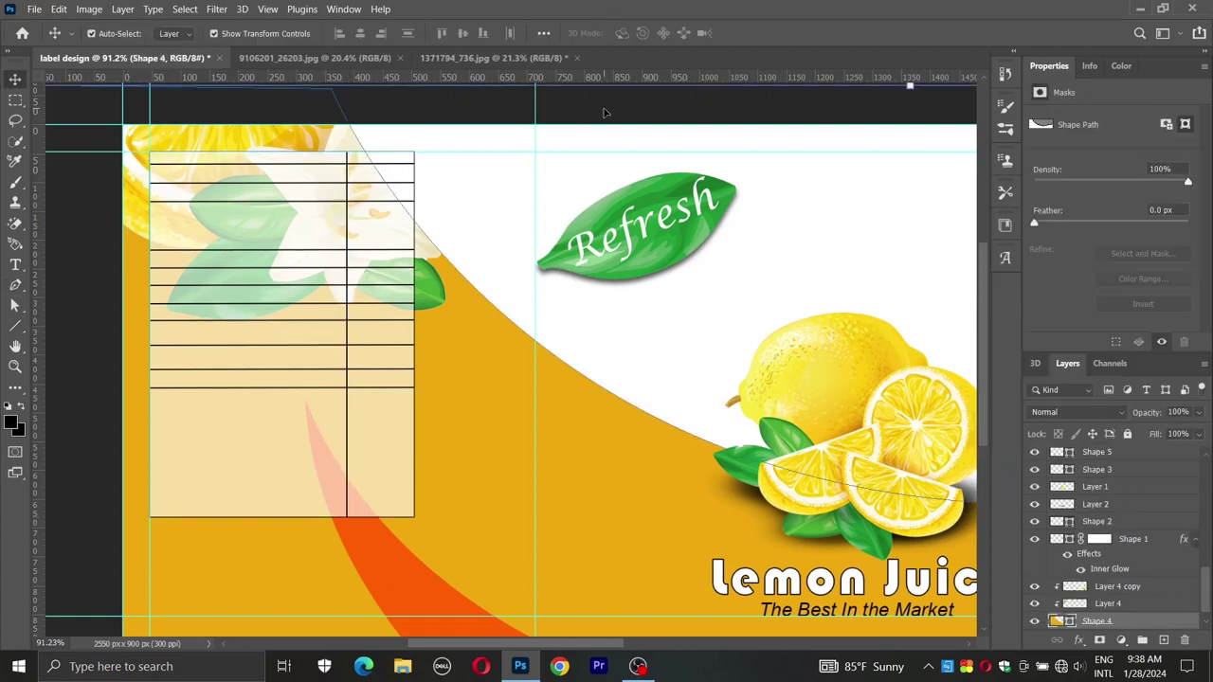
- Cancel an unwanted text box in the table and reselect the vertical line
key("t")
scroll(149, 144, "up", 1)
scroll(150, 144, "up", 1)
left_click_drag(157, 196, 424, 214)
left_click(15, 80)
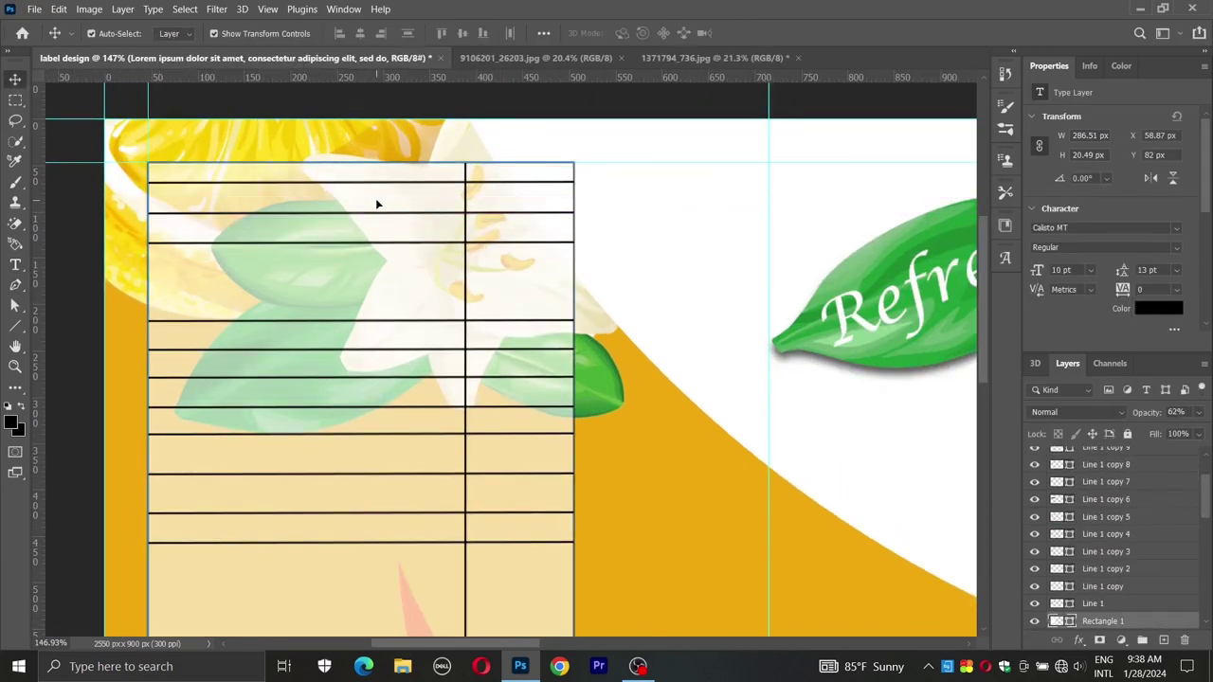
left_click(363, 214)
left_click(465, 384)
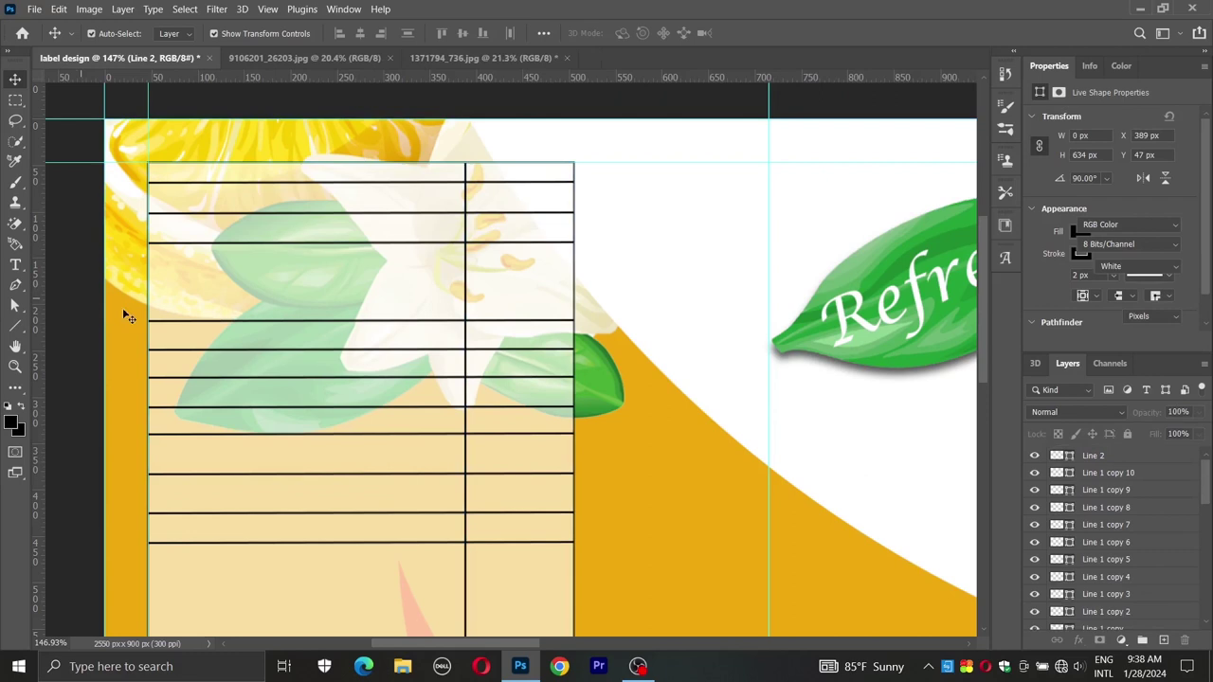
scroll(390, 344, "down", 1)
- Add a 'Lorem ipsum dolor sit amet, consec-' text line in the top row at 4 pt Arial
left_click(15, 265)
left_click_drag(180, 207, 418, 249)
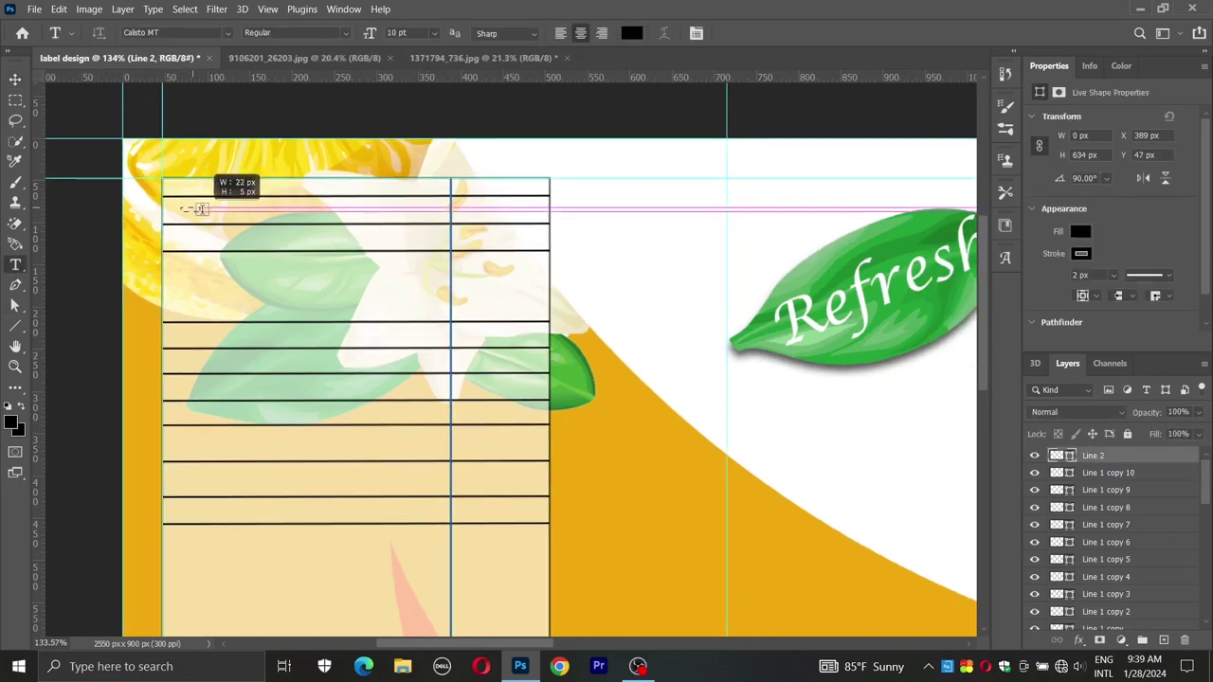
left_click(15, 80)
left_click(1059, 270)
scroll(1059, 270, "down", 3)
scroll(1059, 271, "down", 3)
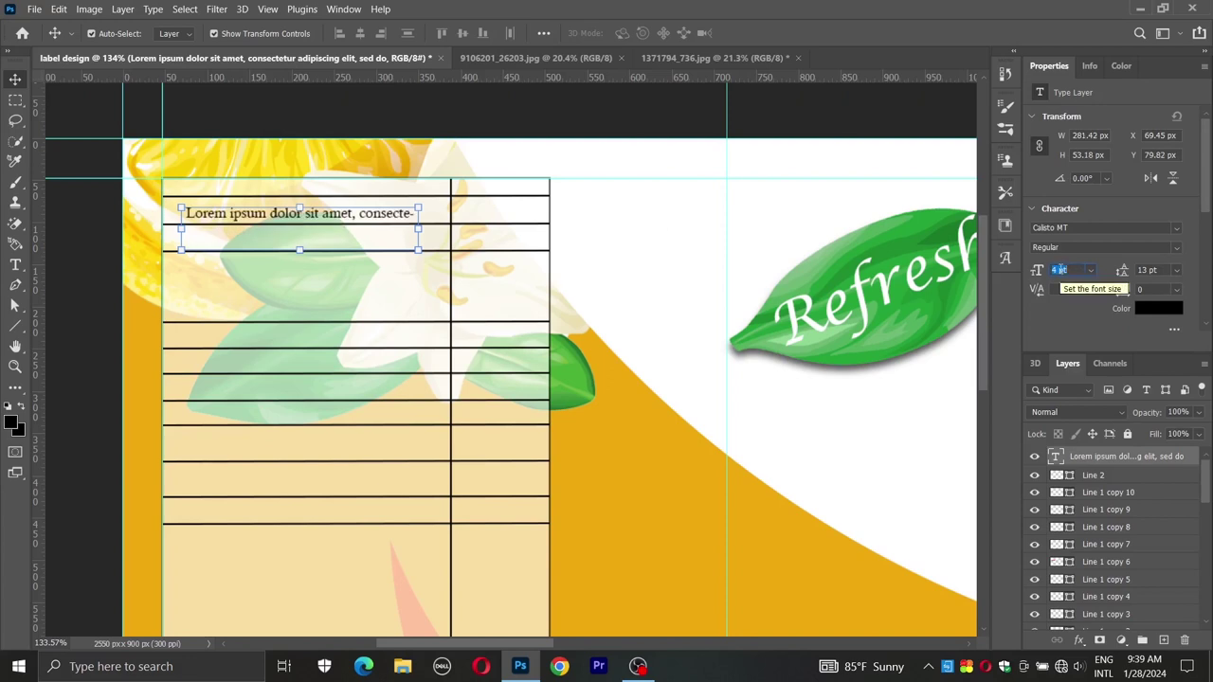
left_click(1176, 234)
left_click(1082, 297)
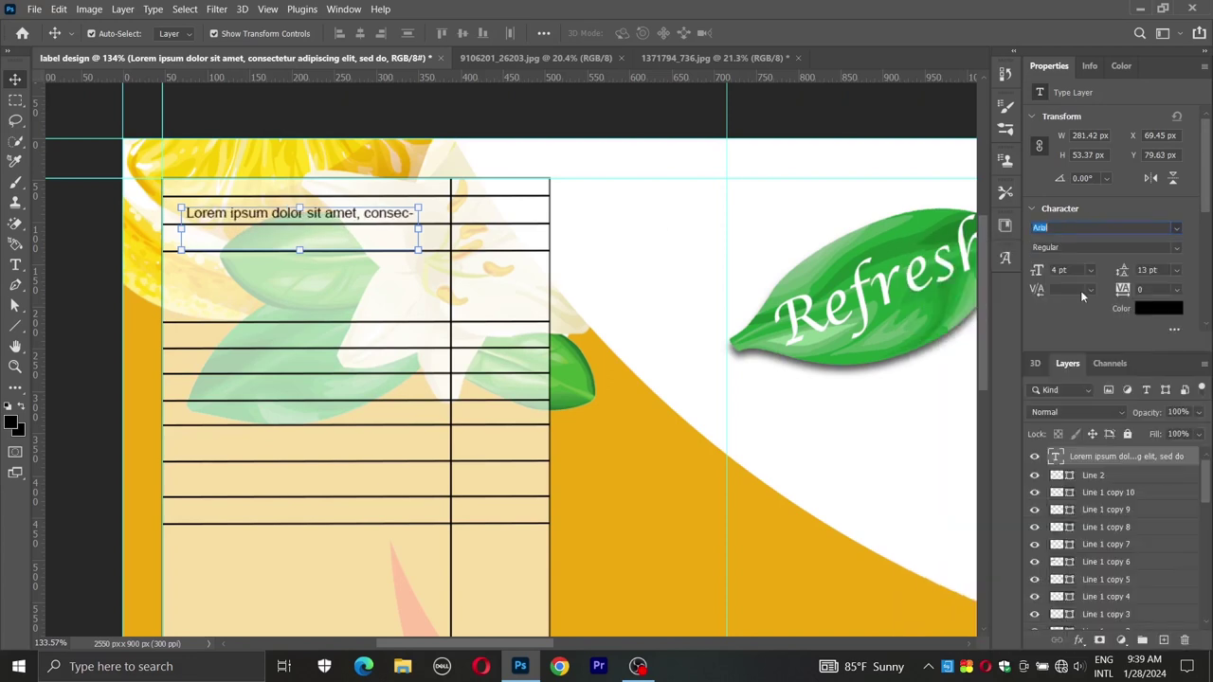
left_click(82, 121)
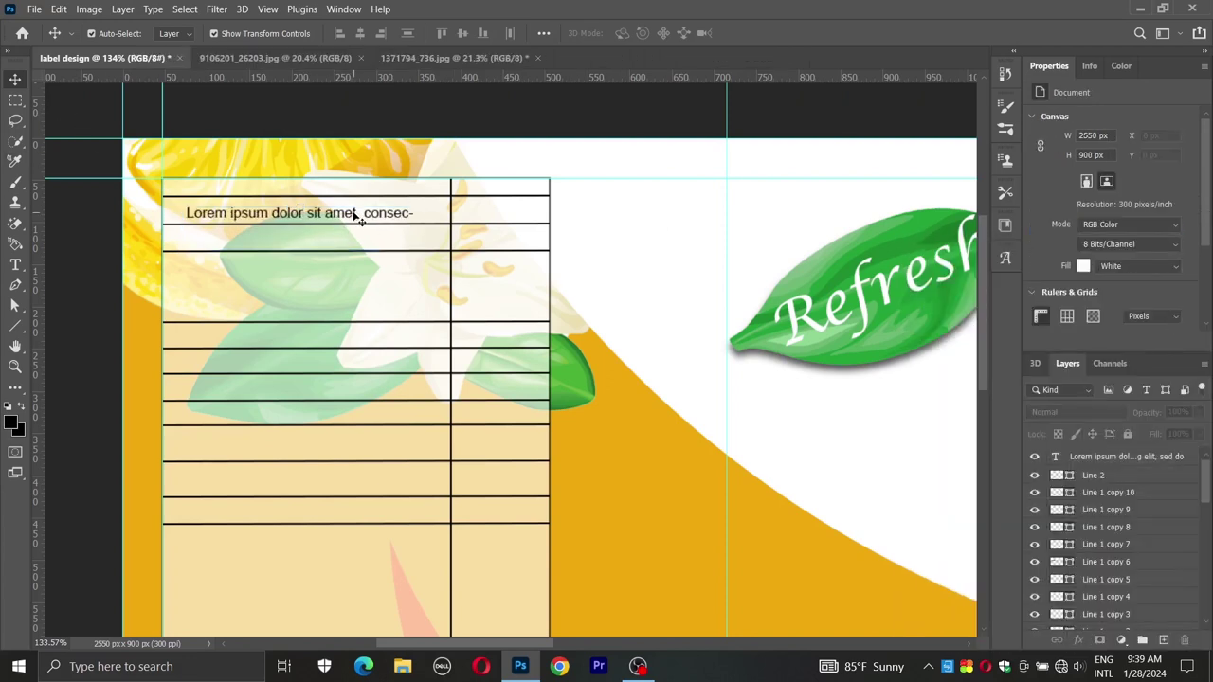
- Duplicate the text line into the other left-column rows, nine in total, skipping the third
left_click_drag(352, 216, 352, 484)
scroll(352, 483, "down", 2)
left_click_drag(337, 420, 338, 450)
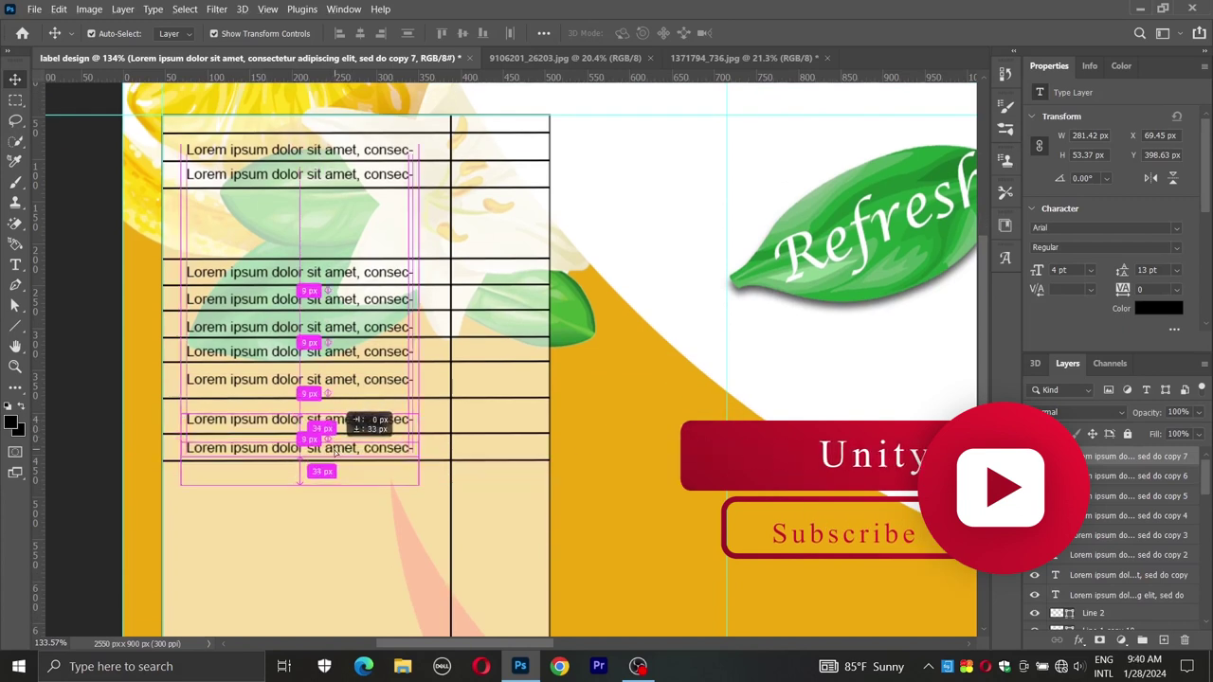
left_click(90, 257)
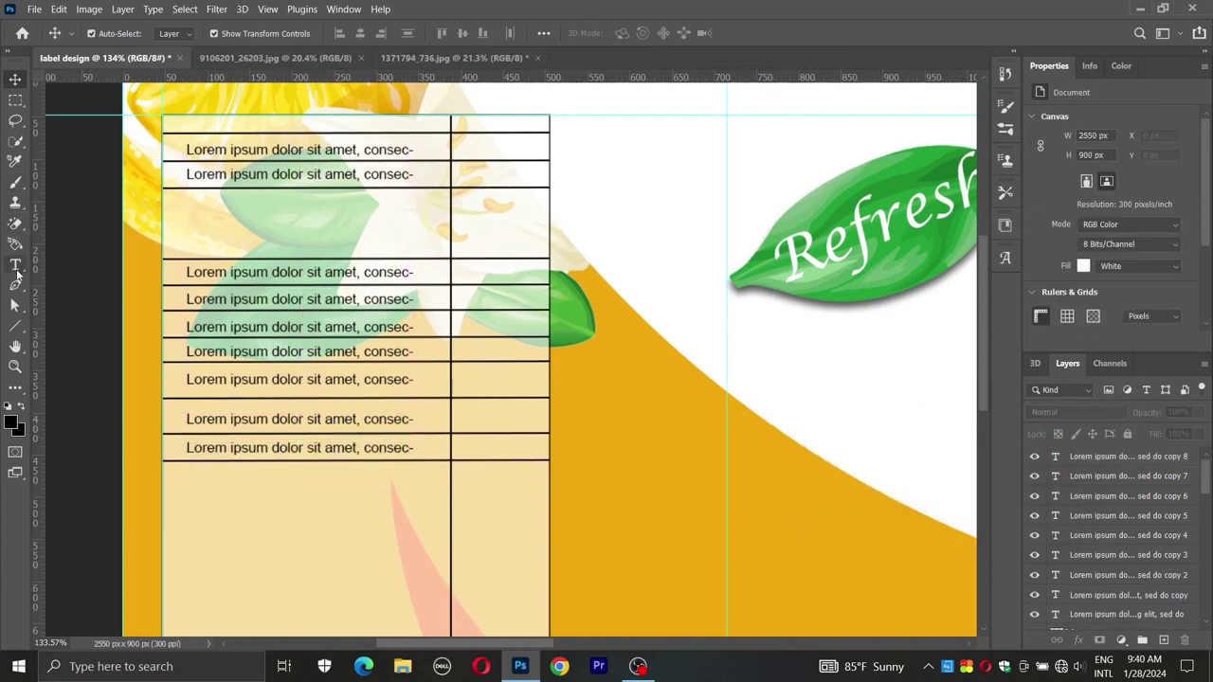
- Put a four-line left-aligned Lorem ipsum paragraph with 4 pt leading in the third row
left_click(16, 266)
left_click_drag(188, 195, 418, 254)
left_click(1147, 270)
scroll(1146, 270, "down", 3)
scroll(1146, 270, "down", 3)
scroll(1145, 273, "down", 3)
scroll(1118, 284, "down", 2)
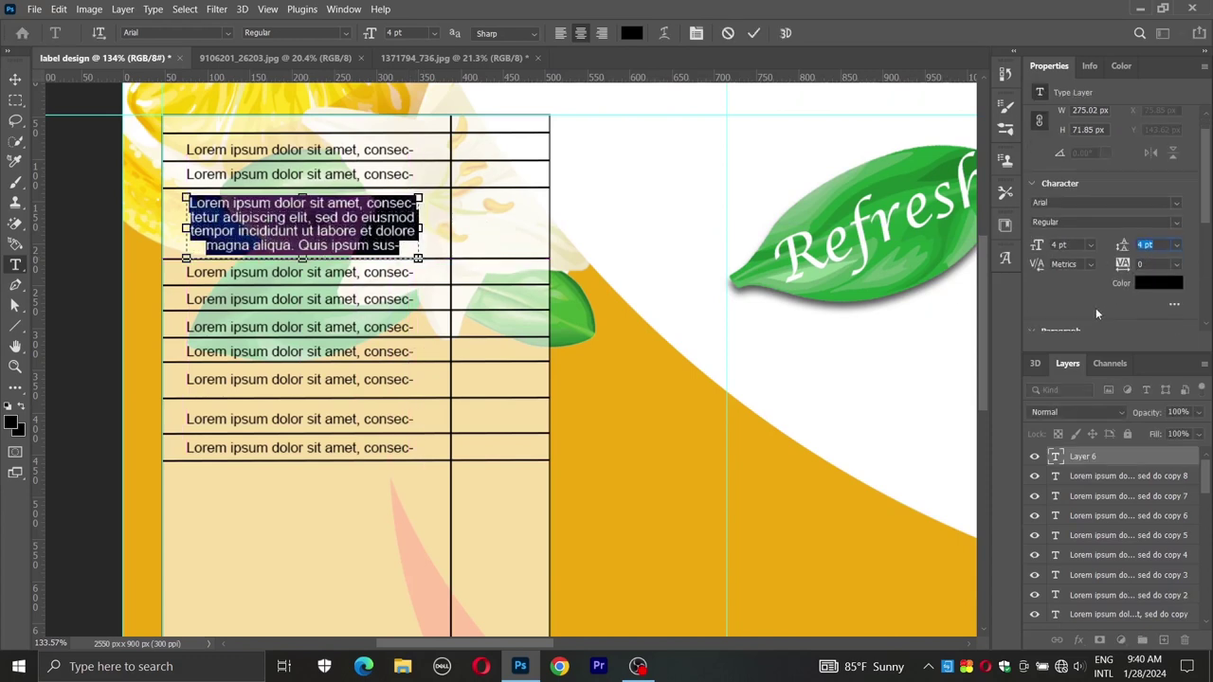
key("ctrl+shift+l")
left_click(15, 78)
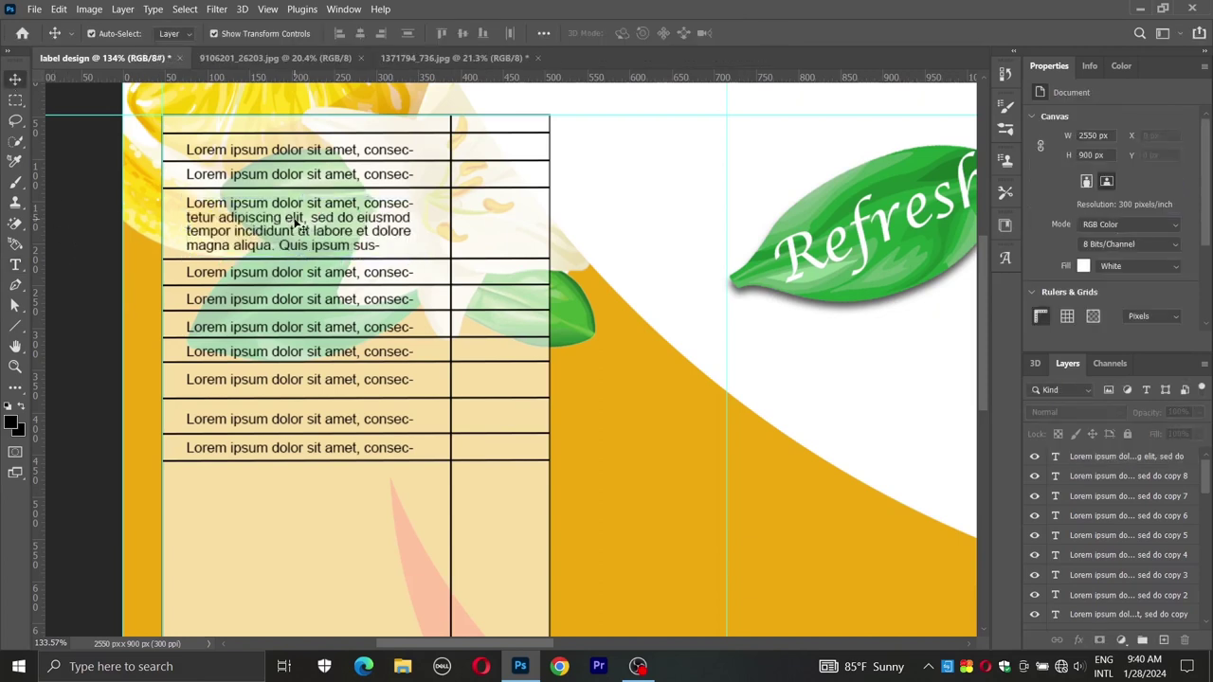
- Draw a 12 px black ellipse bullet dot beside the paragraph
right_click(15, 329)
left_click(80, 352)
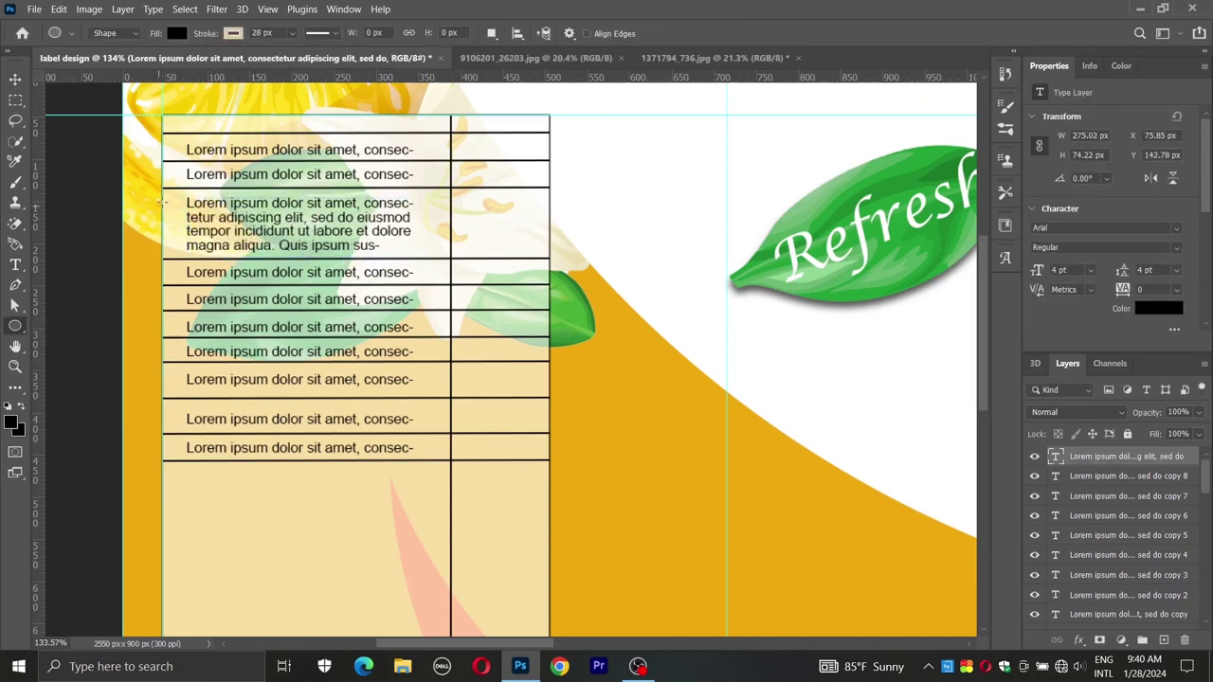
left_click_drag(176, 205, 175, 204)
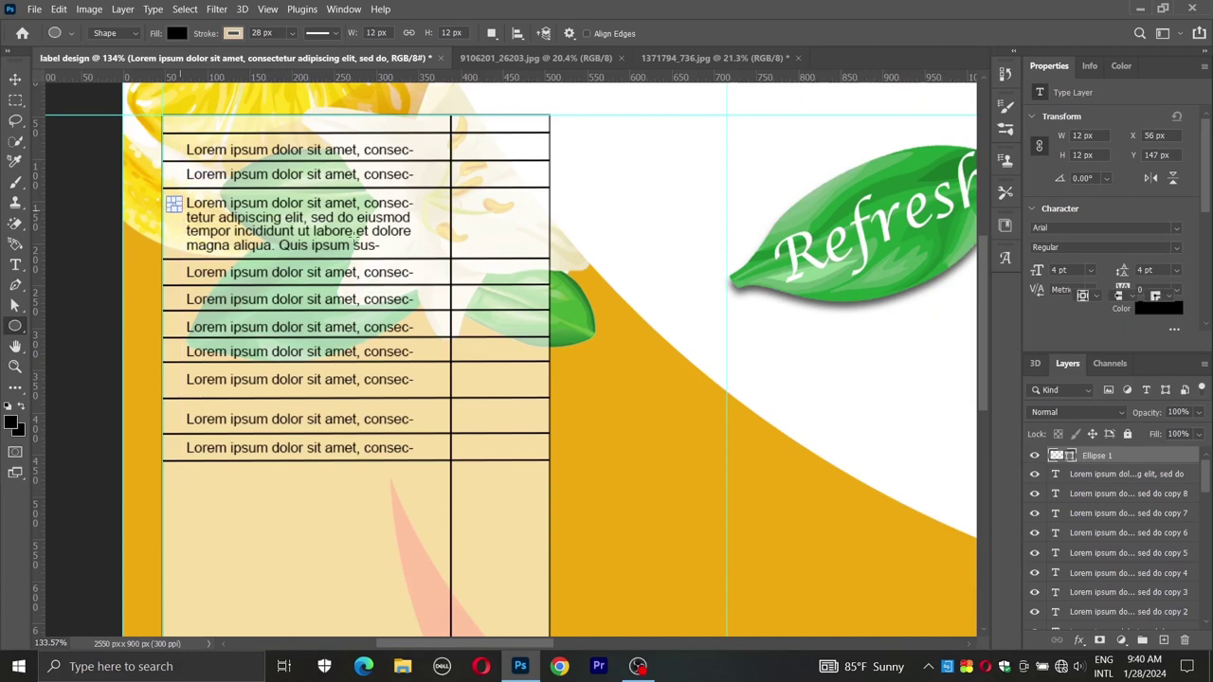
left_click(1080, 253)
left_click(1005, 256)
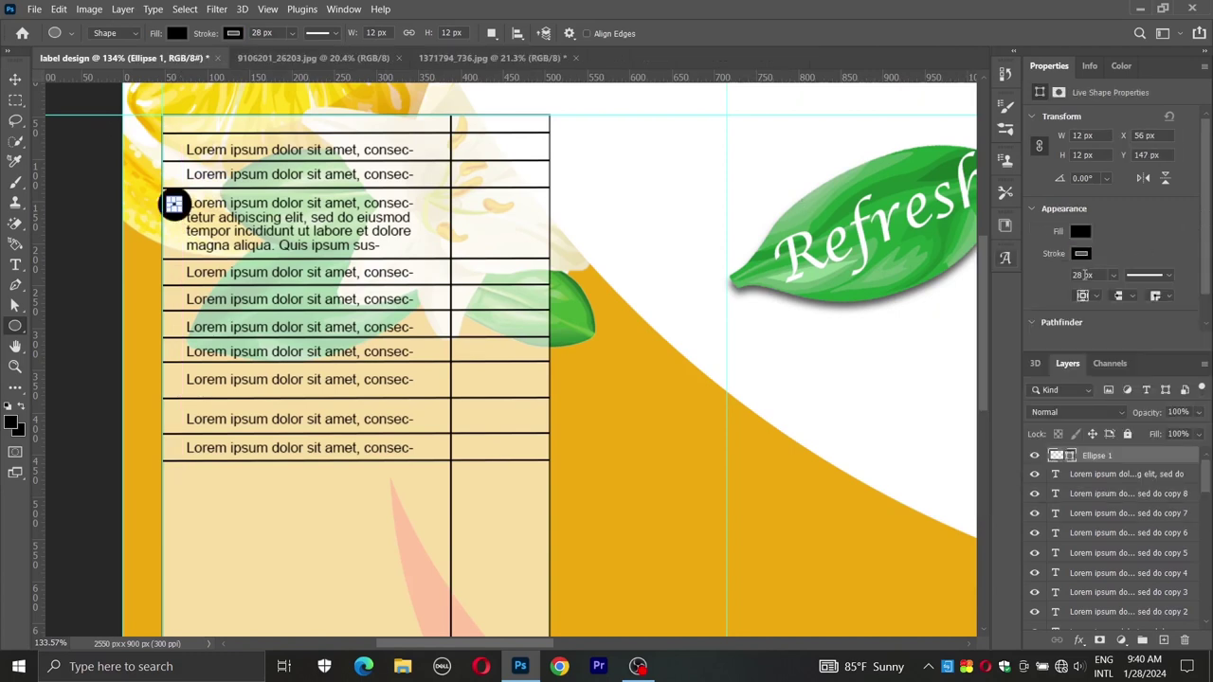
key("v")
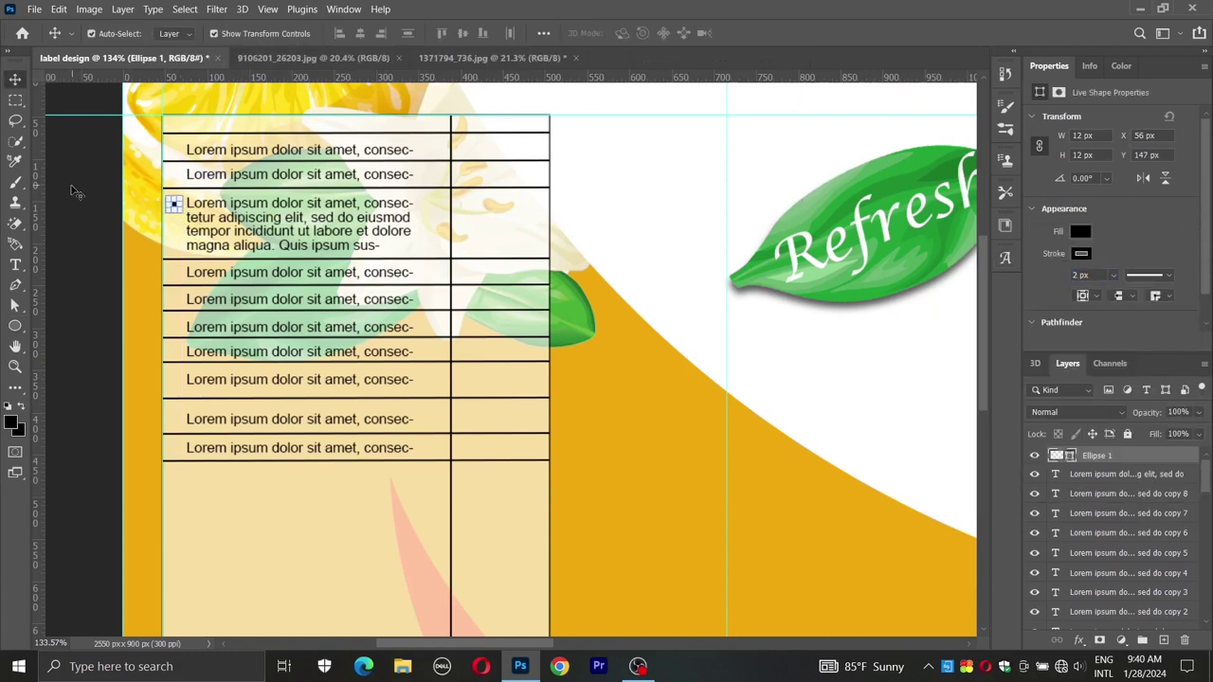
scroll(156, 170, "up", 3)
left_click(1076, 253)
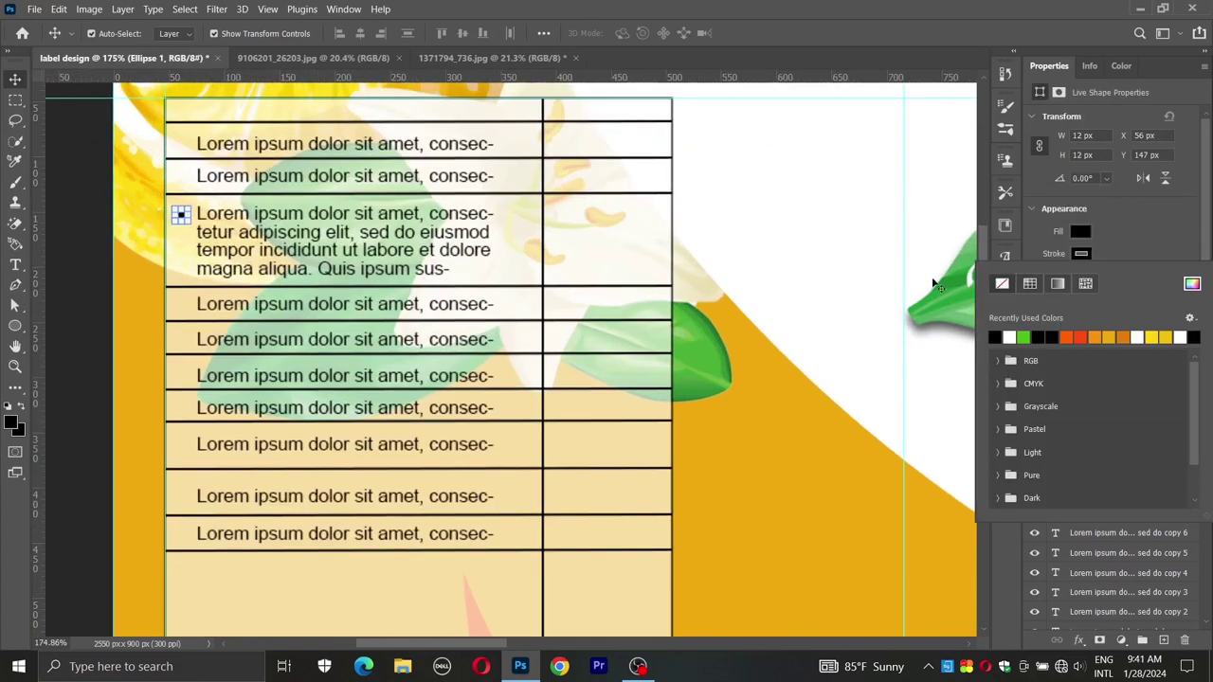
left_click(133, 254)
scroll(105, 244, "down", 5)
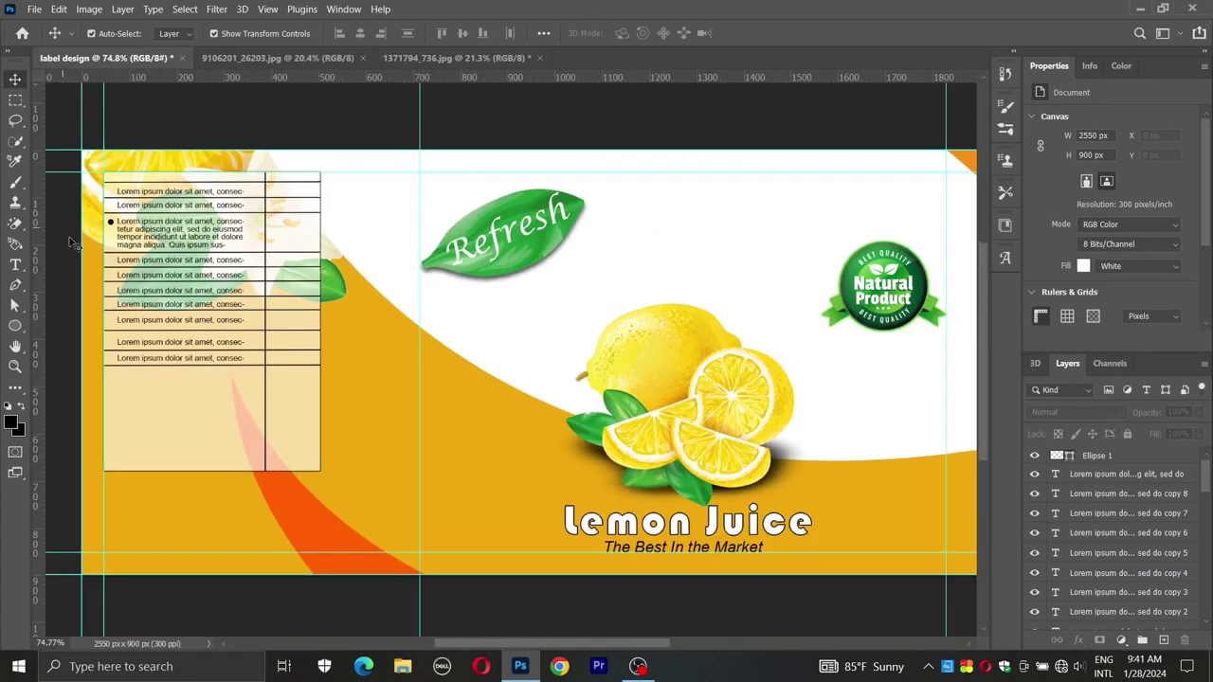
scroll(115, 284, "down", 1)
- Add placeholder paragraphs in the bottom row and copy the bullet dot beside them
key("t")
left_click_drag(118, 354, 261, 375)
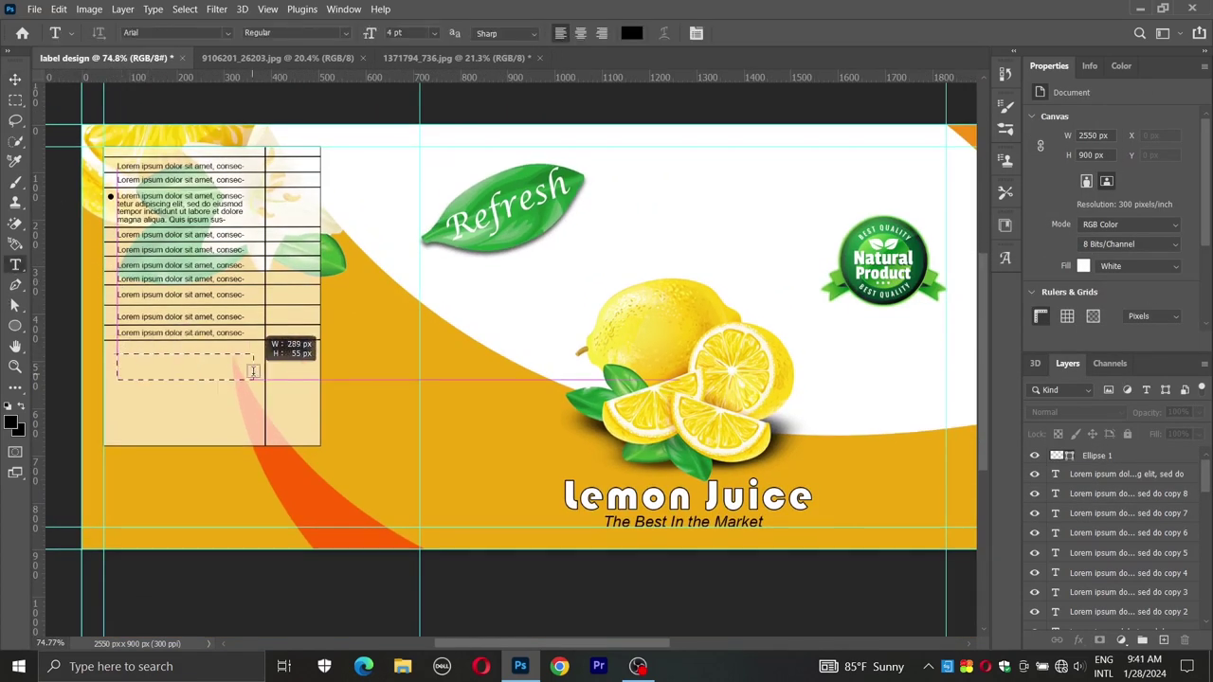
key("ctrl+Return")
key("v")
scroll(237, 320, "up", 2)
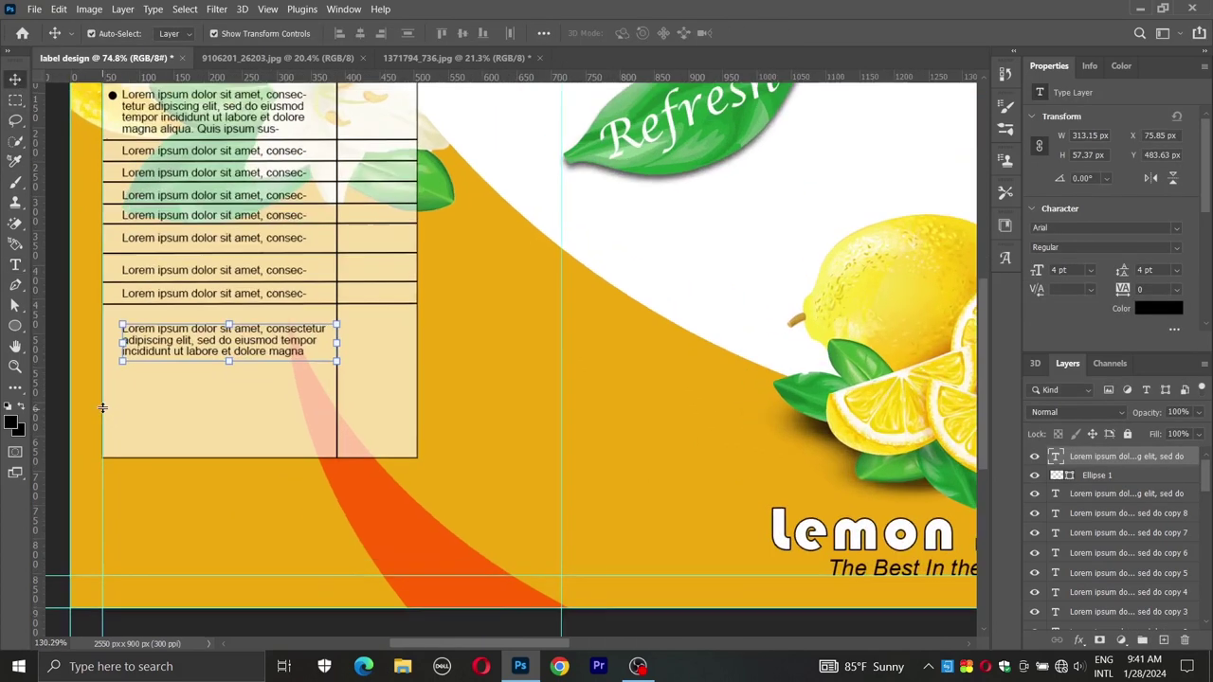
scroll(237, 320, "up", 1)
left_click_drag(237, 318, 245, 436)
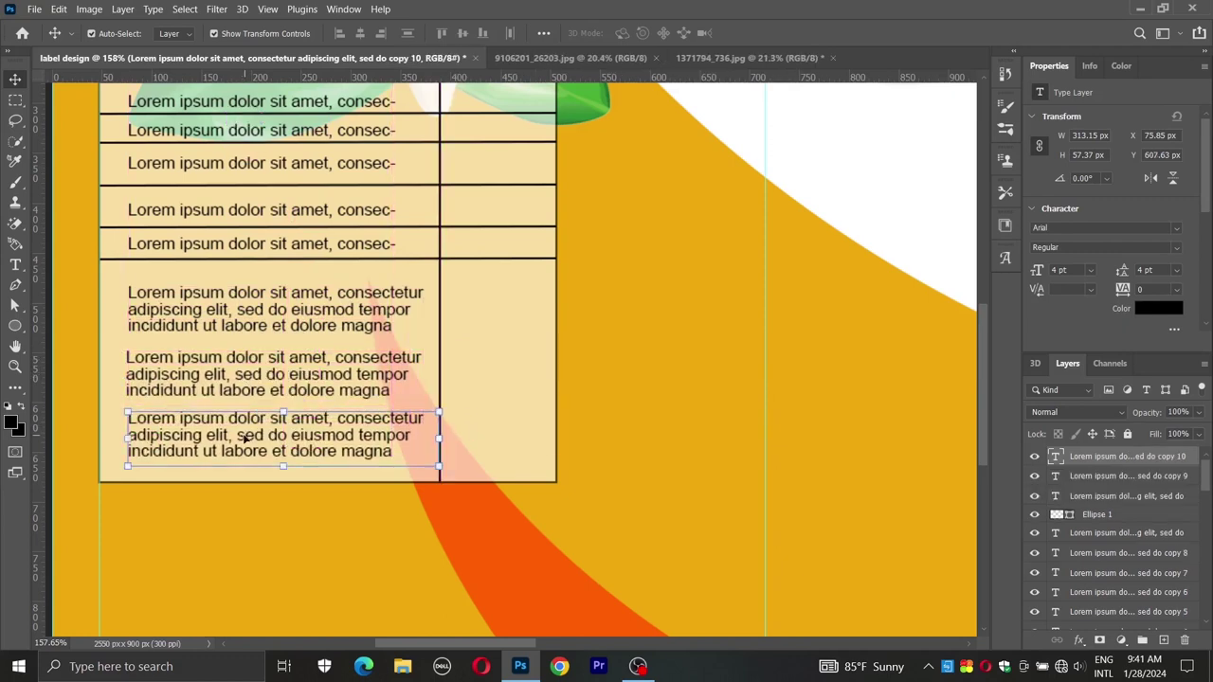
scroll(187, 374, "up", 3)
left_click_drag(113, 96, 114, 561, "alt")
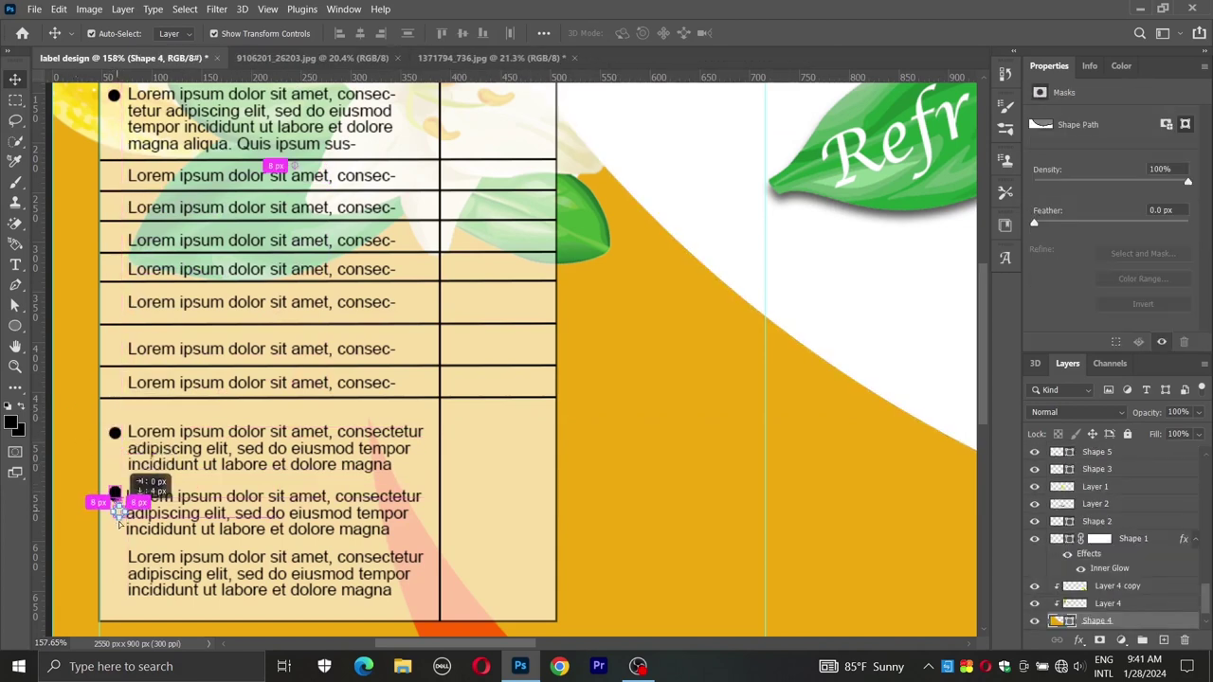
- Type 45 % in the first value cell and copy it into the next row
scroll(392, 127, "up", 2)
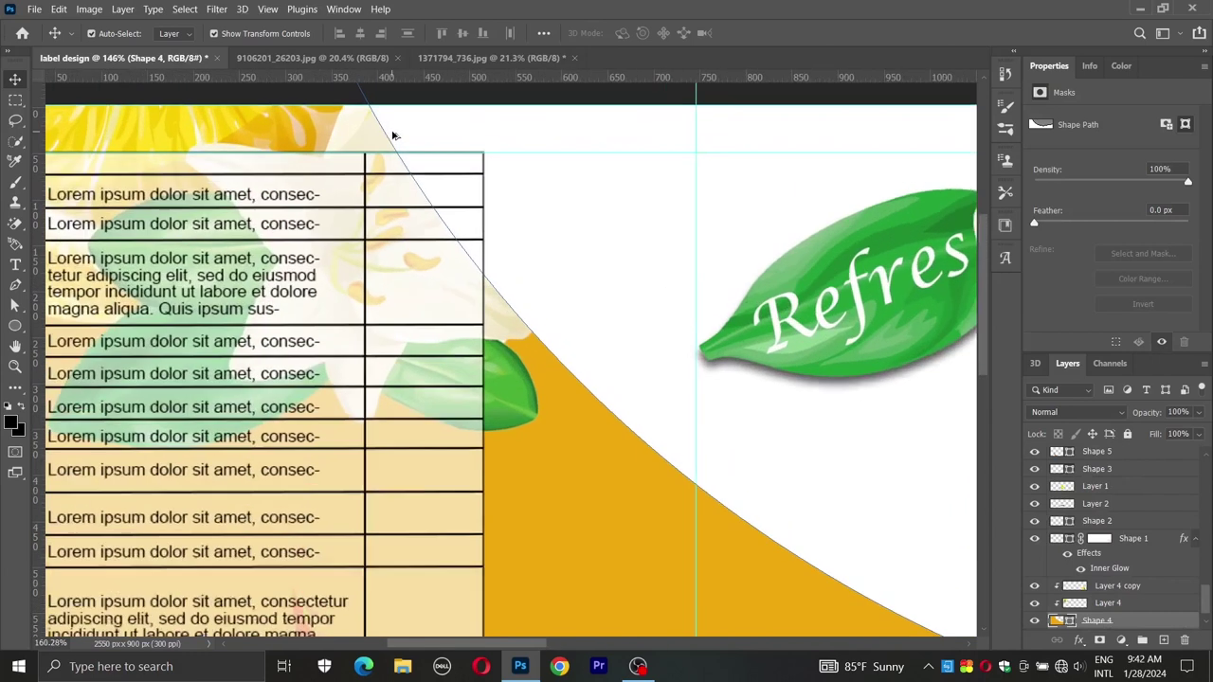
key("t")
left_click(407, 197)
type("45")
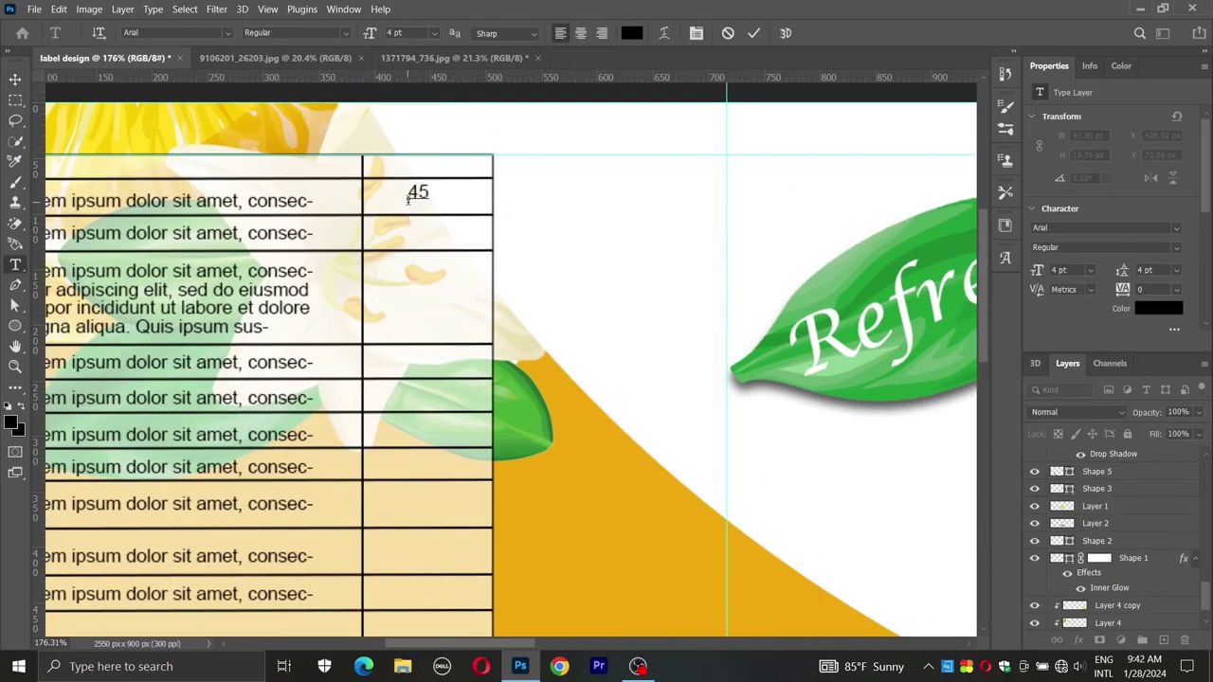
left_click(15, 78)
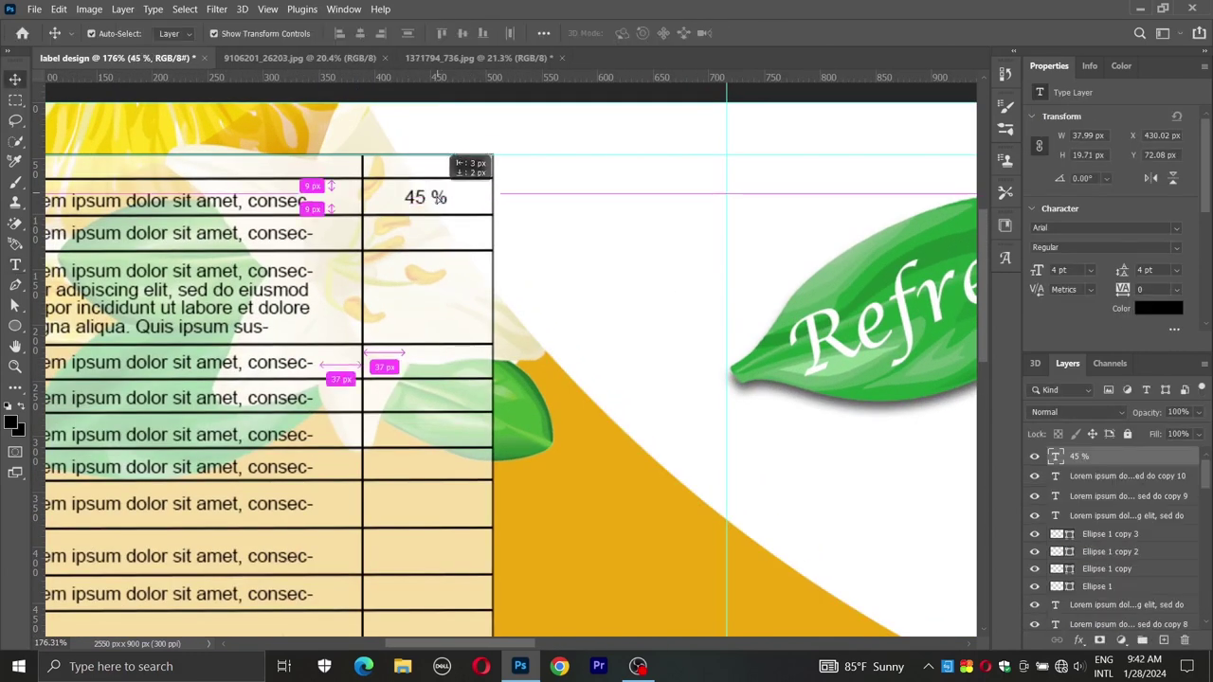
mouse_move(426, 195)
left_mouse_down("alt")
mouse_move(443, 233)
mouse_move(437, 362)
left_mouse_up("alt")
scroll(436, 360, "down", 2)
scroll(437, 284, "down", 1)
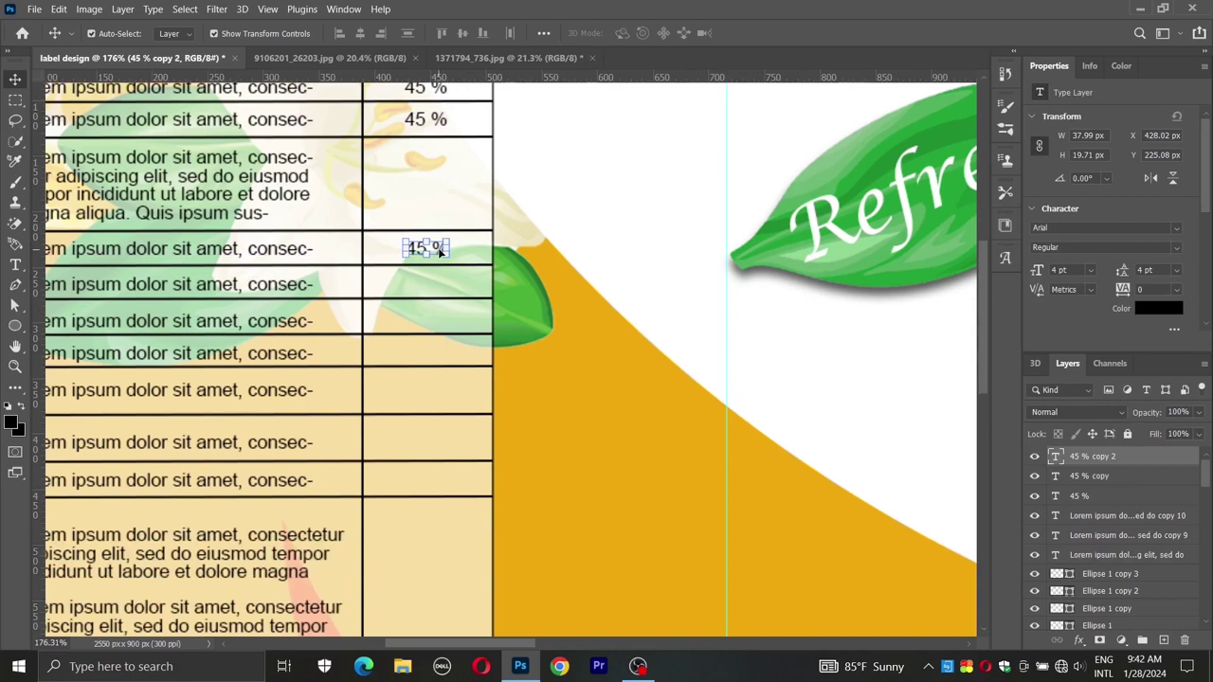
key("ctrl+t")
key("Return")
- Copy the 45 % value into the remaining rows, resizing copies to fit, nine in all
left_click_drag(432, 250, 439, 350, "alt")
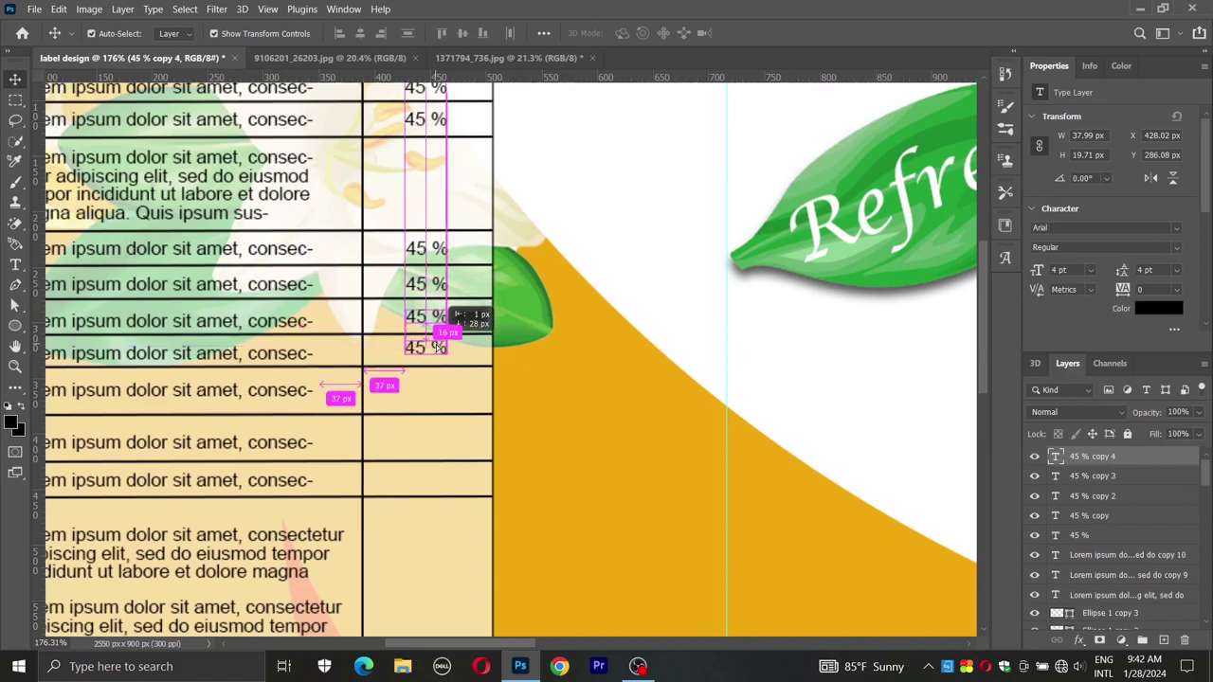
scroll(439, 348, "down", 1)
key("ctrl+t")
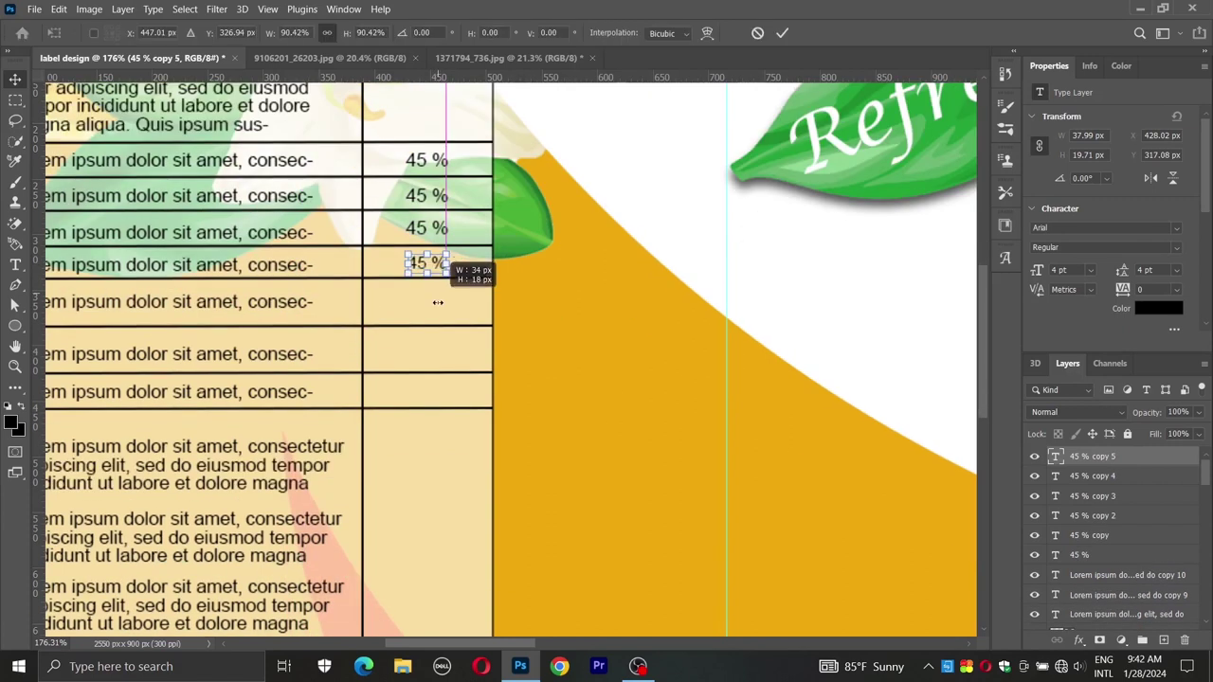
left_click_drag(438, 268, 422, 273)
key("Return")
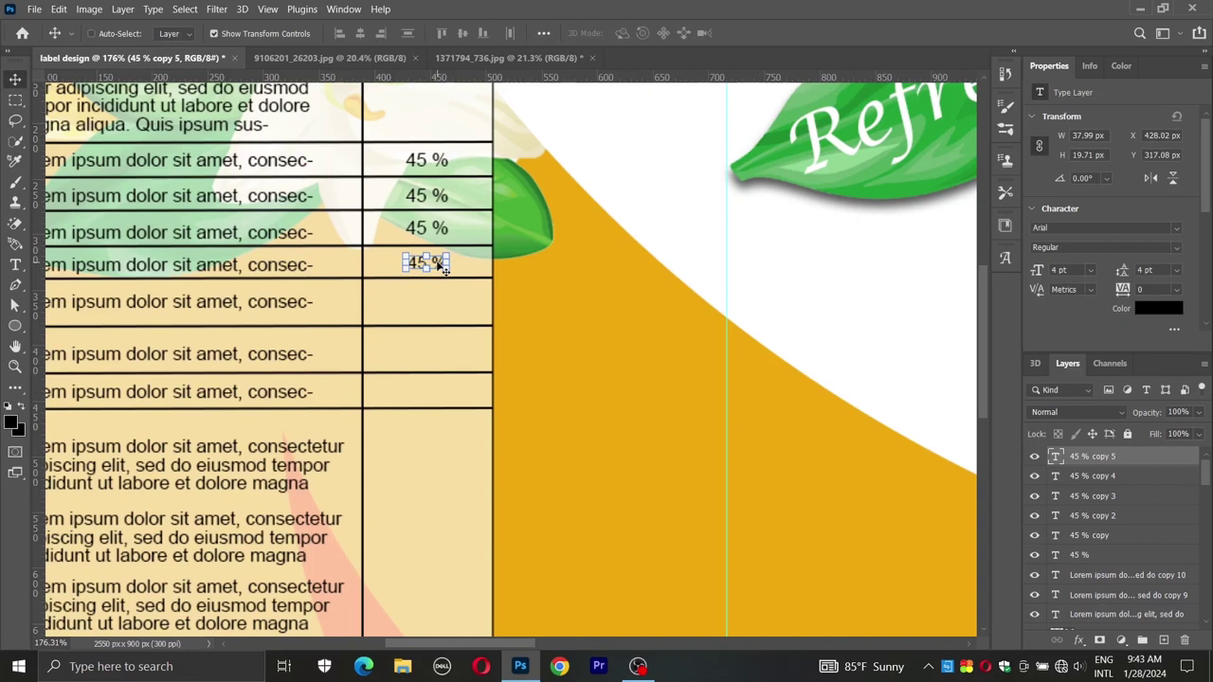
left_click_drag(438, 266, 441, 359)
scroll(444, 345, "down", 1)
key("ctrl+t")
key("Return")
scroll(650, 176, "down", 3)
- Change the upper copied percentages to 35, 40, 53 and 62 %
scroll(650, 176, "up", 3)
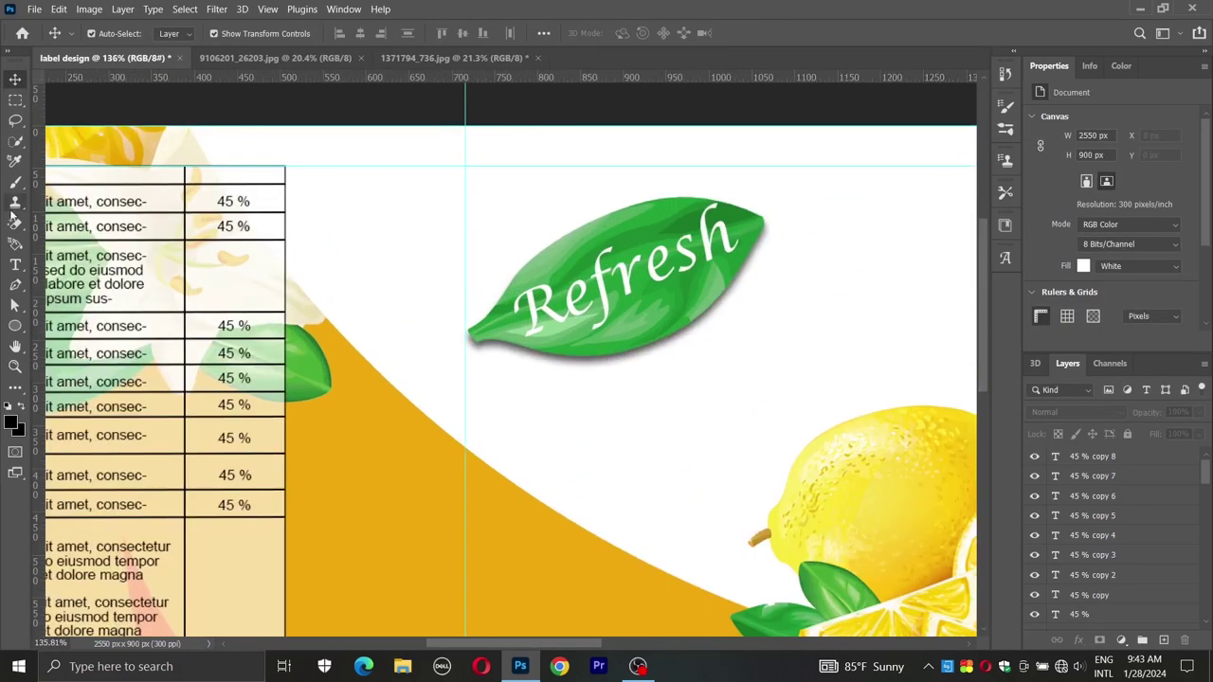
left_click(15, 265)
left_click(232, 228)
type("35")
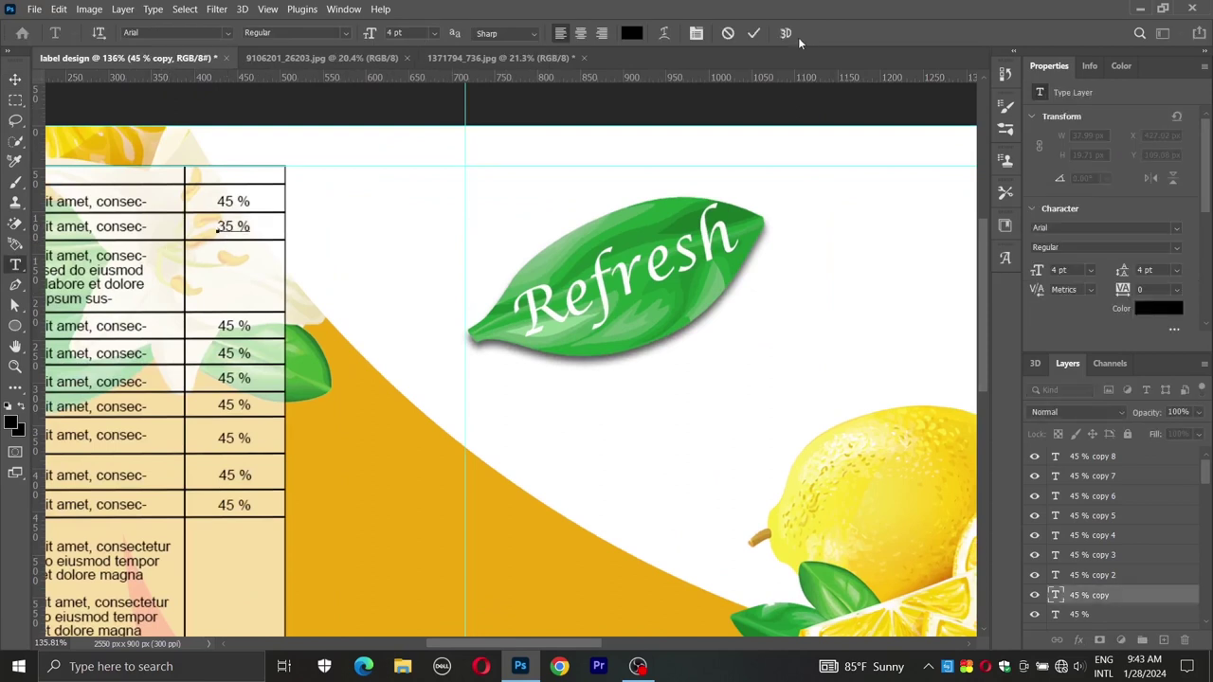
left_click(236, 327)
left_click(753, 33)
scroll(406, 290, "down", 1)
left_click(234, 303)
type("53")
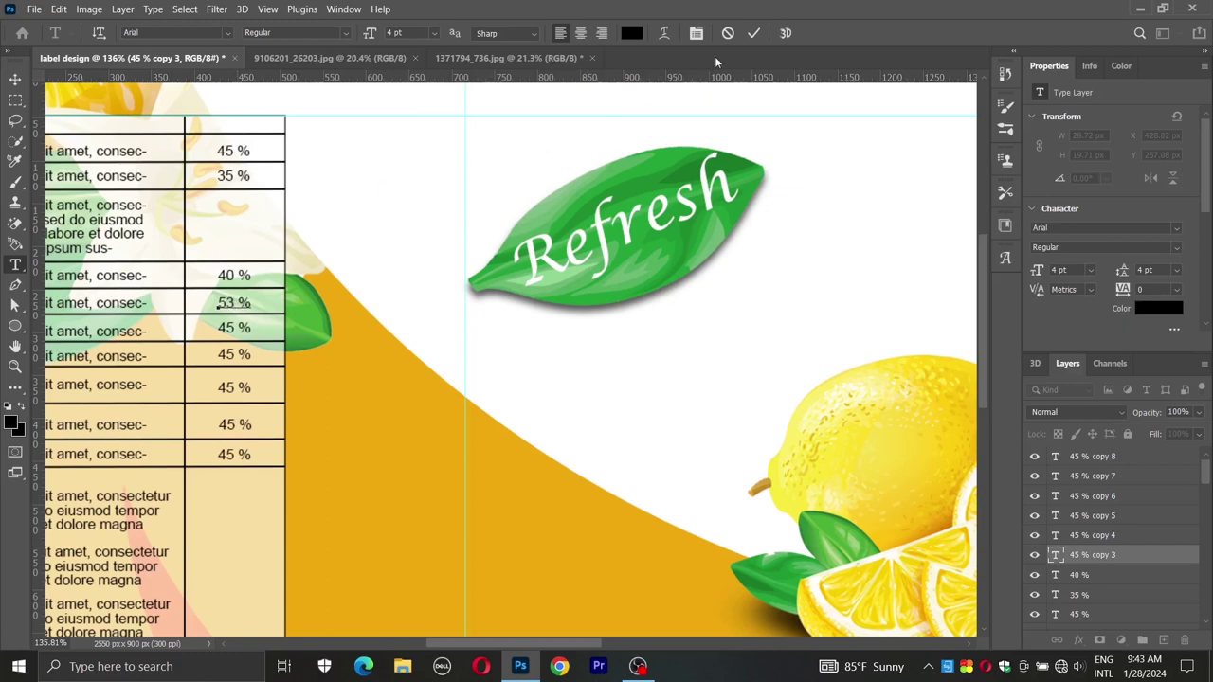
left_click(253, 327)
key("BackSpace")
key("BackSpace")
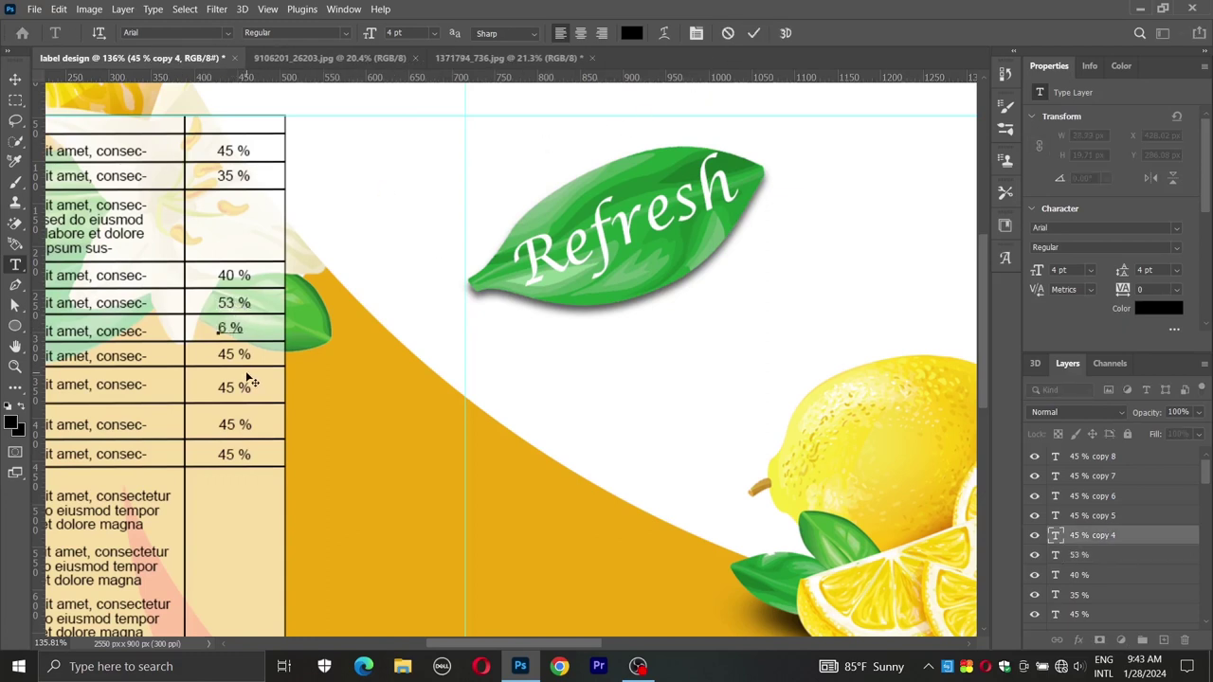
- Change the lower percentages to 66, 75, 78 and 85 %, fixing a mistyped 478 %
left_click(254, 364)
key("BackSpace")
key("BackSpace")
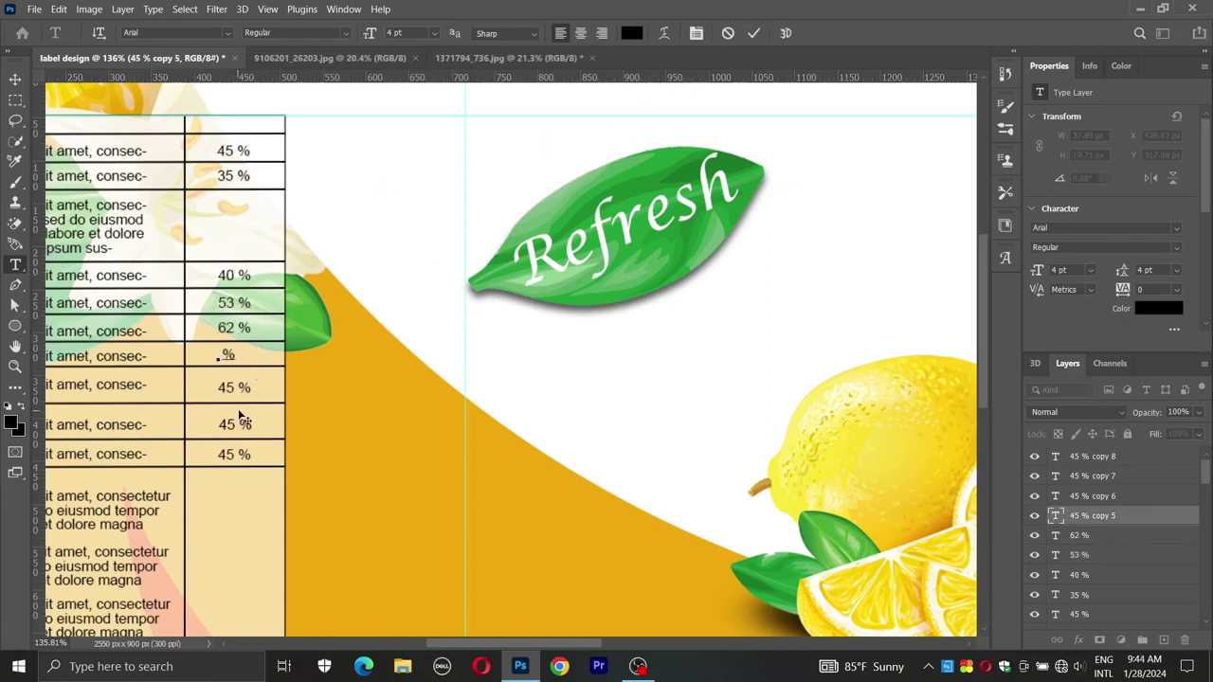
type("66")
left_click(233, 406)
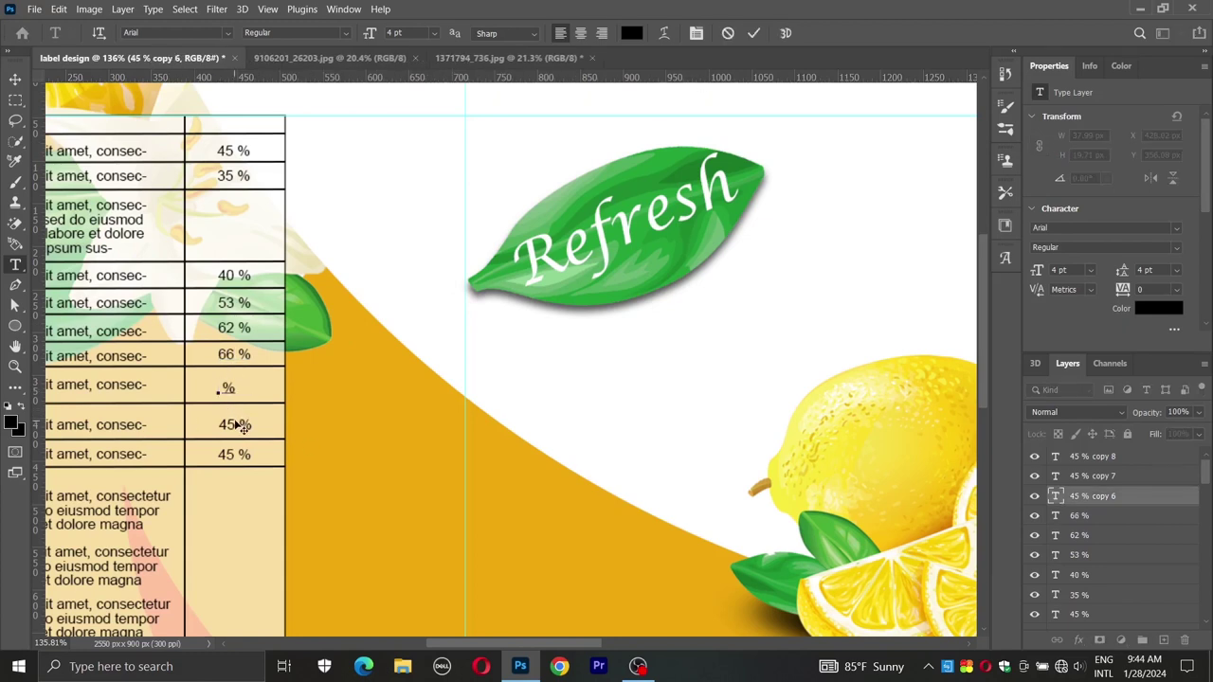
type("75")
left_click(230, 429)
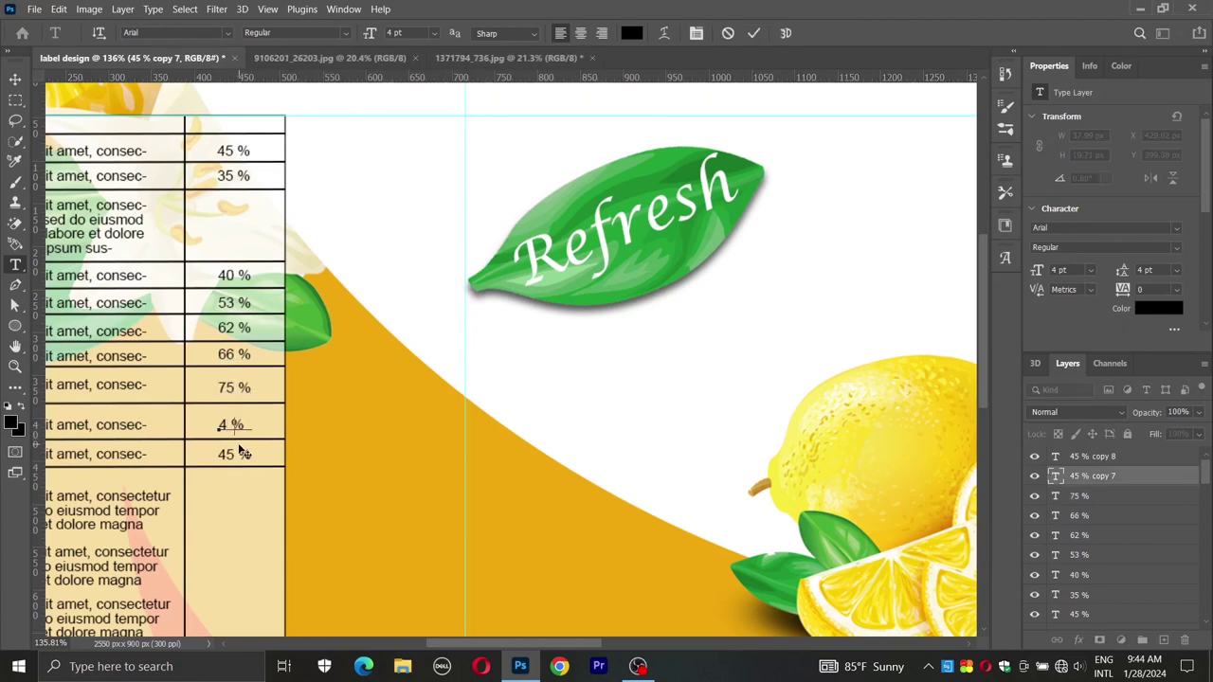
left_click(751, 34)
left_click(225, 424)
key("BackSpace")
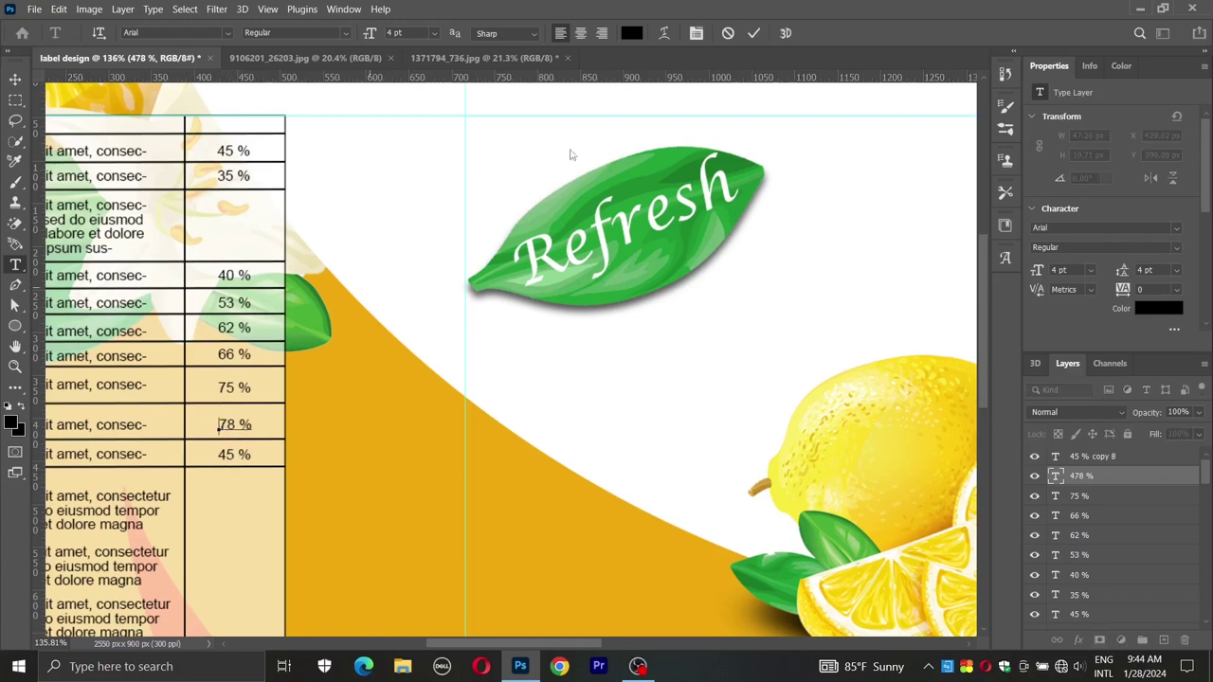
left_click(237, 454)
key("BackSpace")
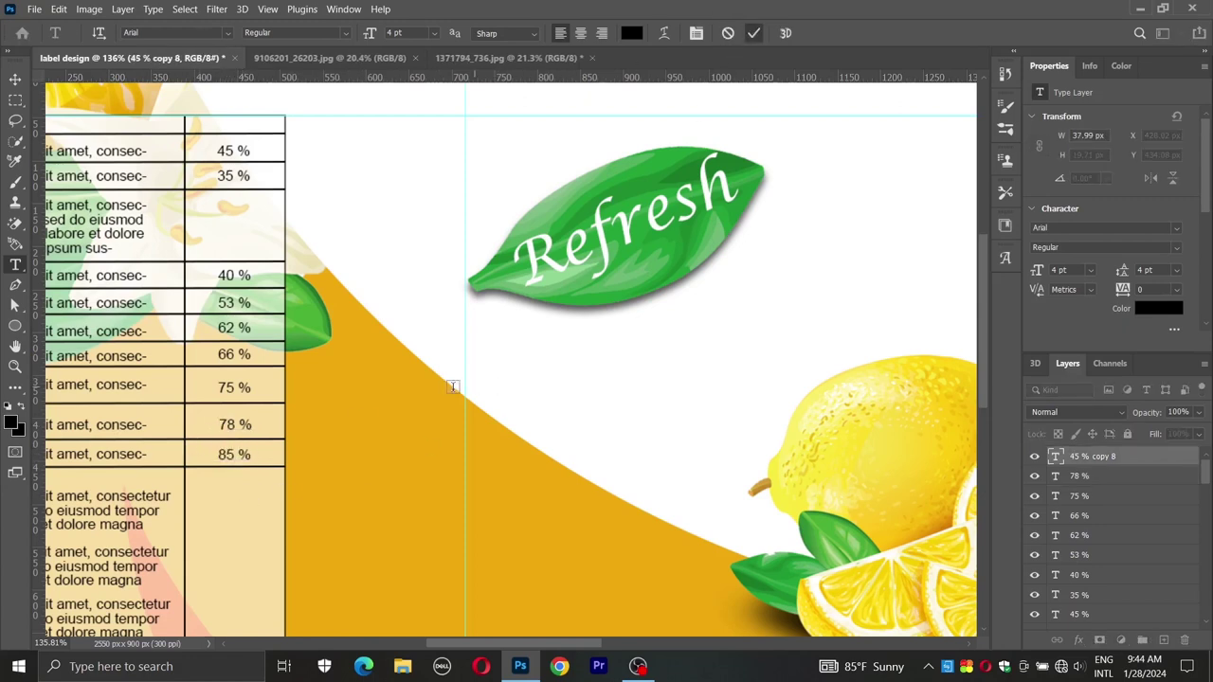
key("ctrl+Return")
scroll(452, 387, "down", 5)
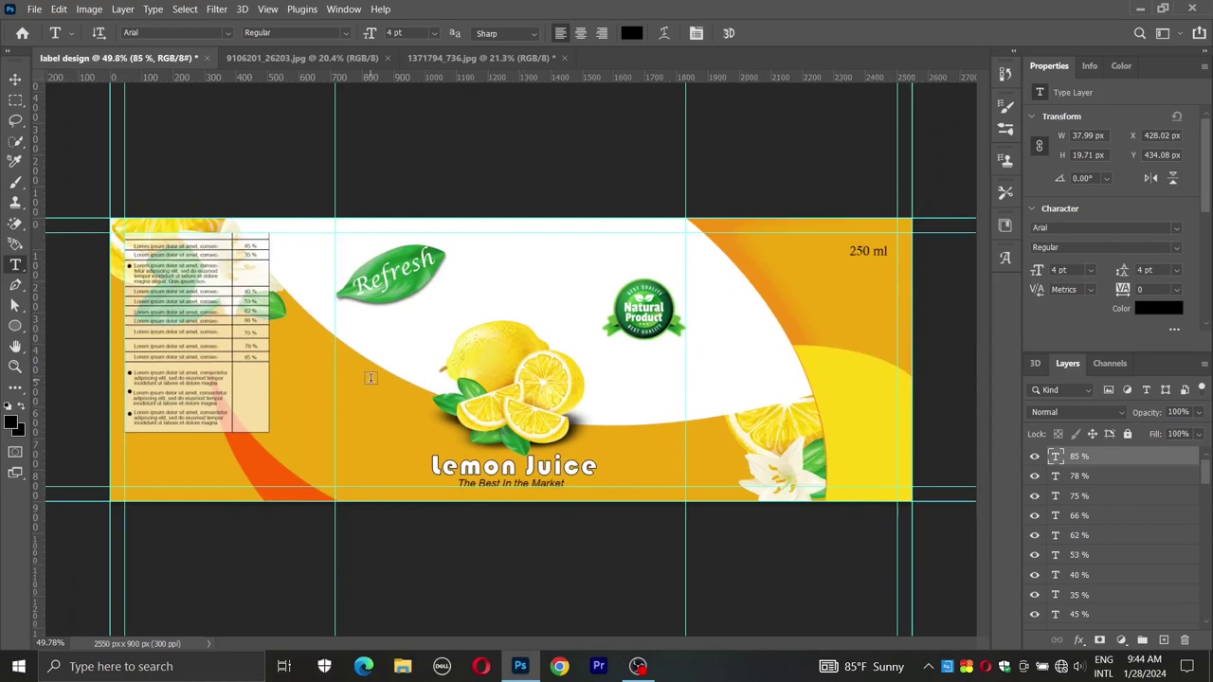
- Add a 'FOR BULK PURCHACES' text line below the table, sized 18 pt
left_click(173, 452)
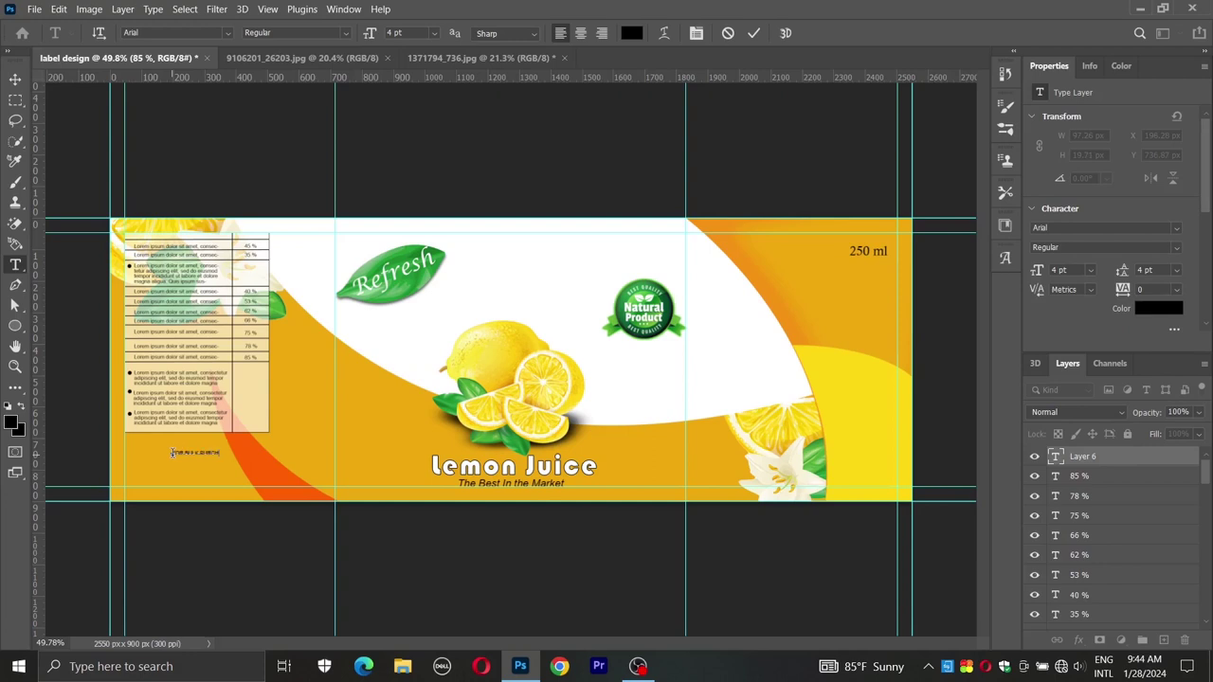
left_click(15, 79)
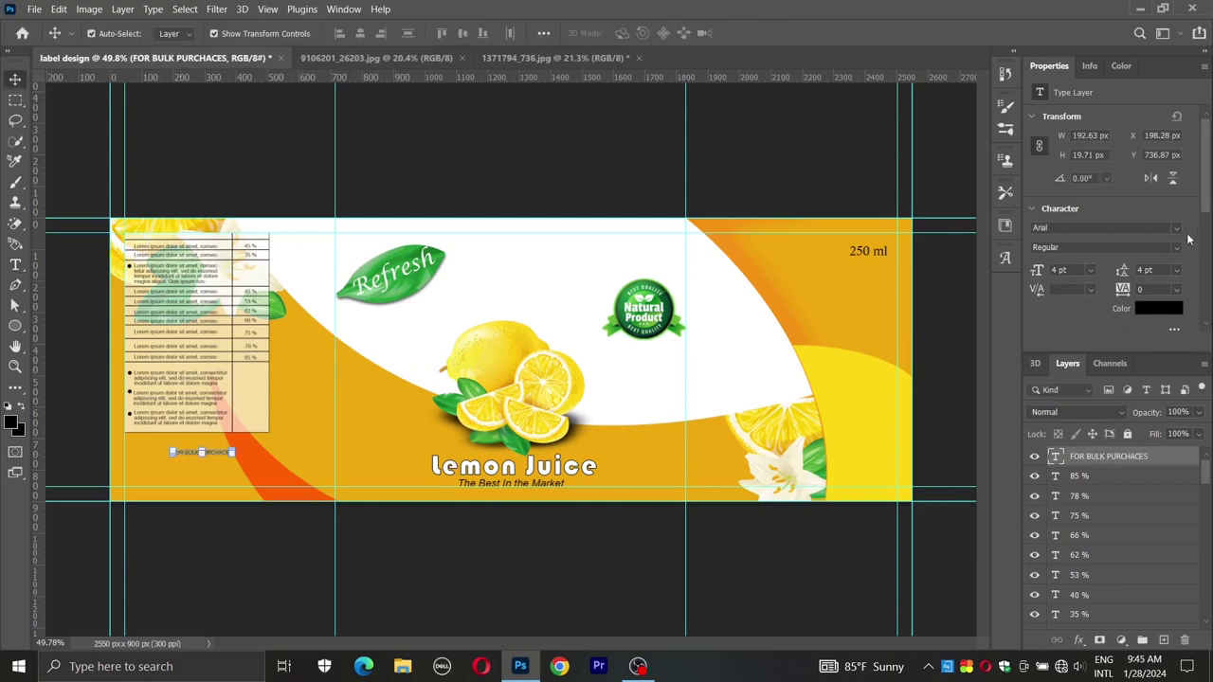
type("18")
key("Return")
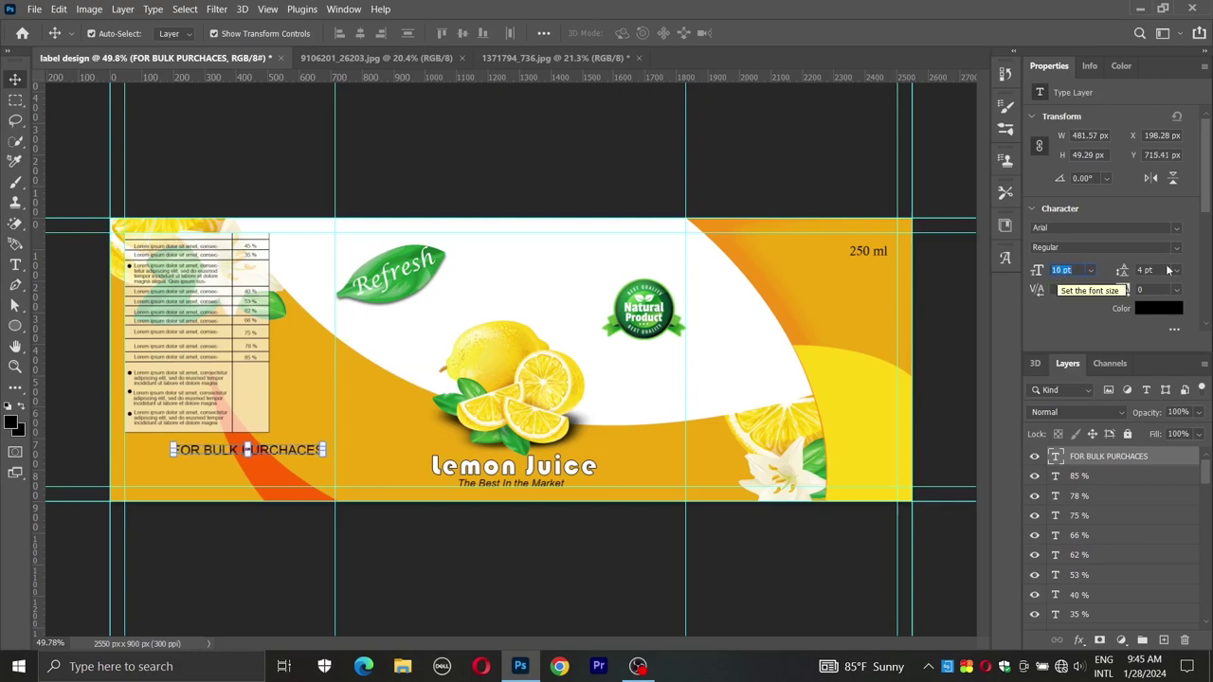
- Make the bulk-purchase text white and set its font to Calisto MT
left_click(1158, 308)
left_click(794, 99)
left_click(1148, 100)
left_click(1176, 228)
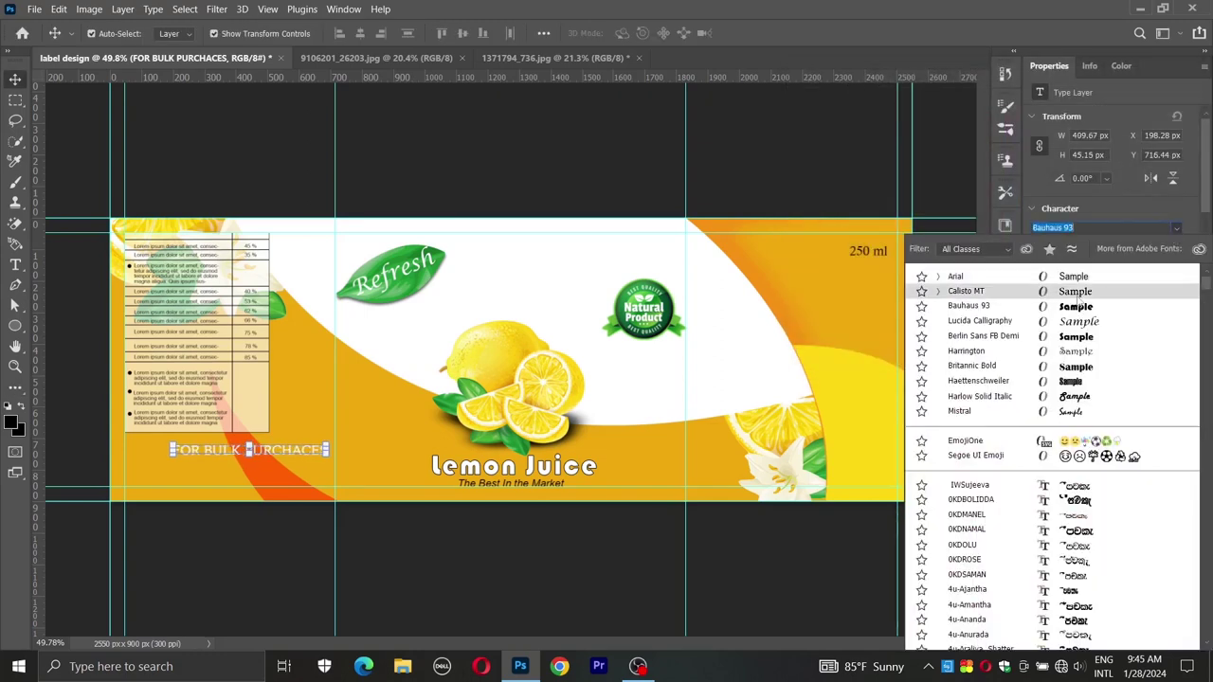
left_click(1077, 292)
left_click(621, 159)
- Position the heading under the nutrition table and make it bold
left_click_drag(223, 451, 178, 449)
left_click(1143, 243)
left_click(1071, 291)
left_click(253, 215)
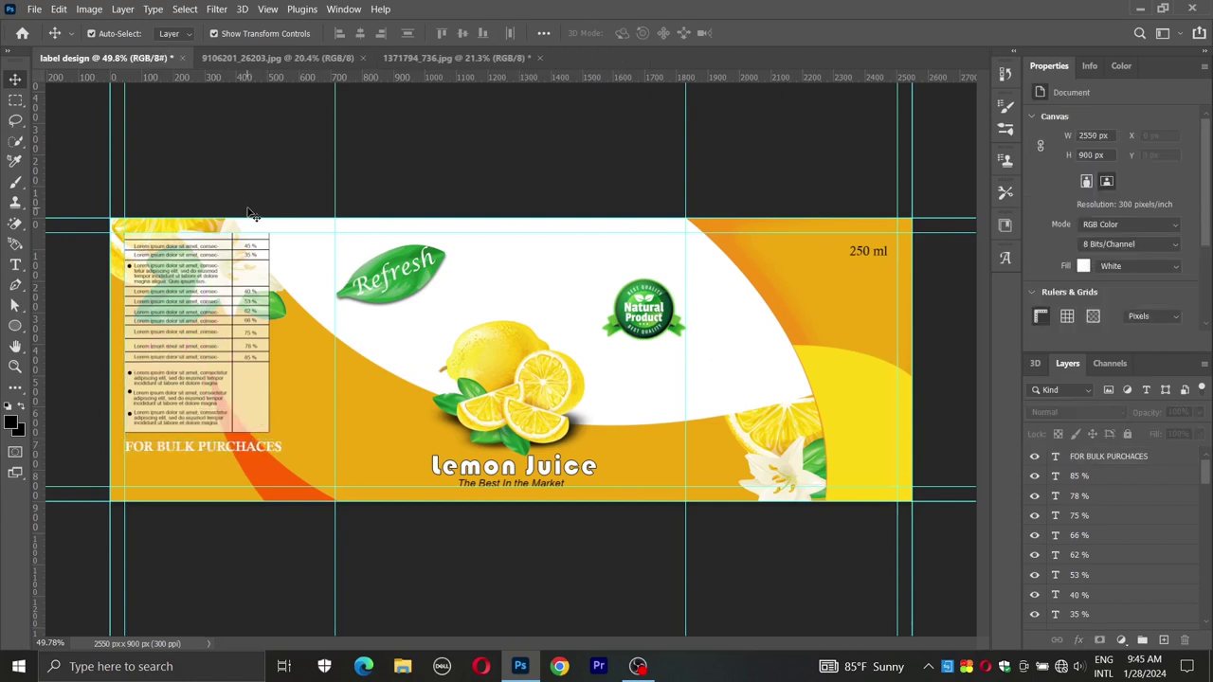
- Type the contact phone number and place it beneath the FOR BULK PURCHACES heading
left_click(14, 264)
left_click(363, 452)
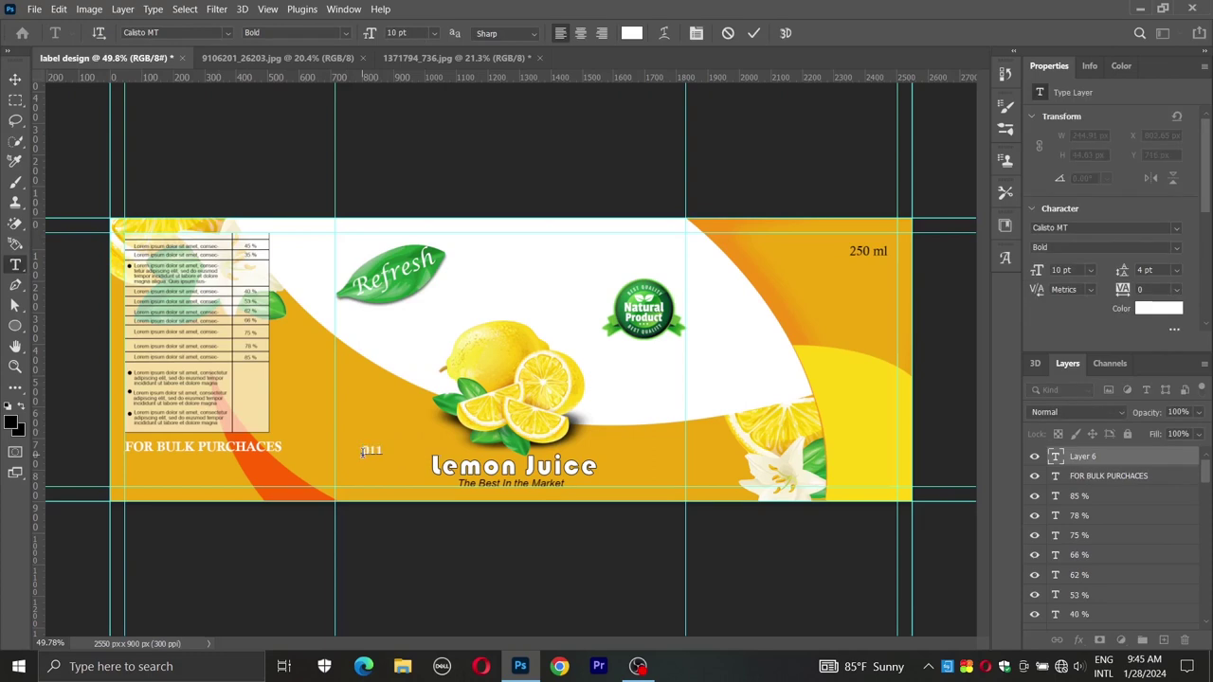
left_click(14, 79)
left_click_drag(402, 451, 195, 464)
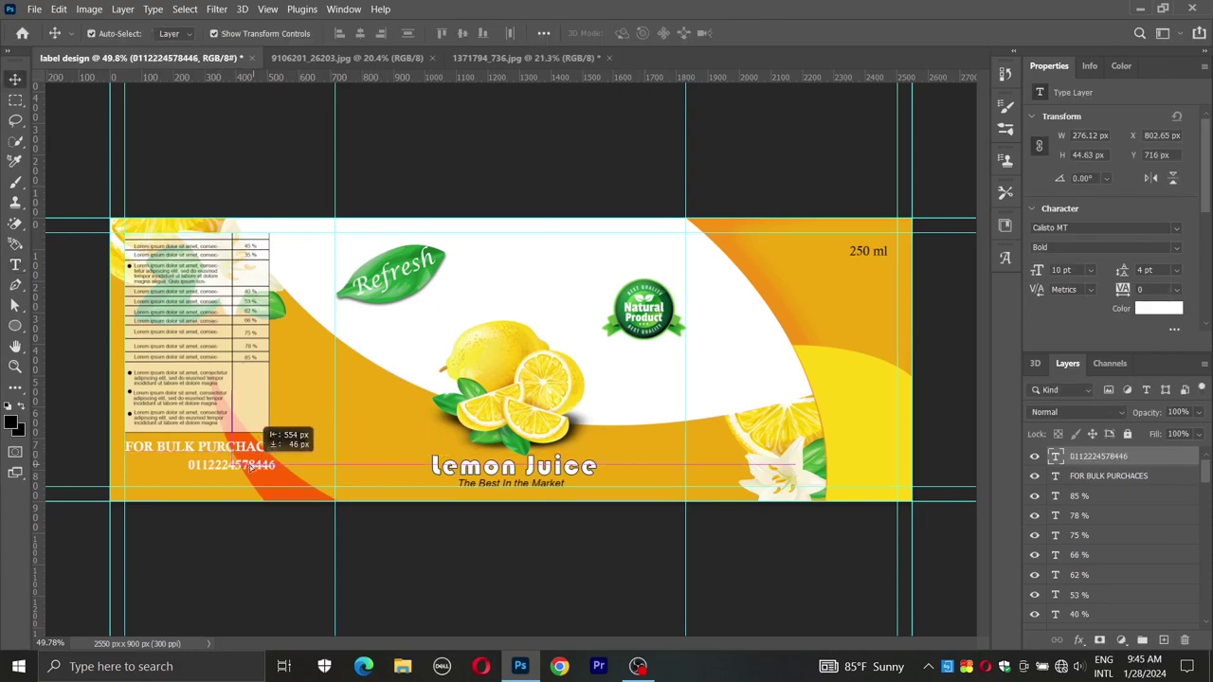
left_click(205, 195)
scroll(209, 160, "down", 1)
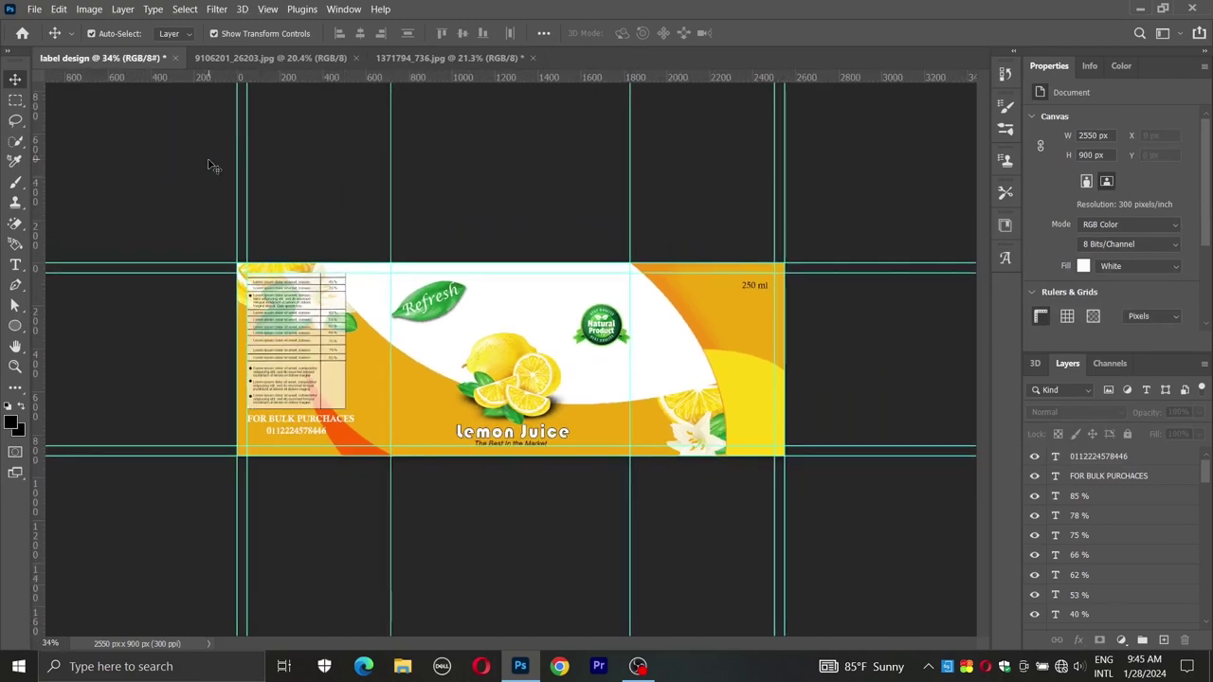
scroll(458, 305, "down", 1)
scroll(458, 305, "down", 1)
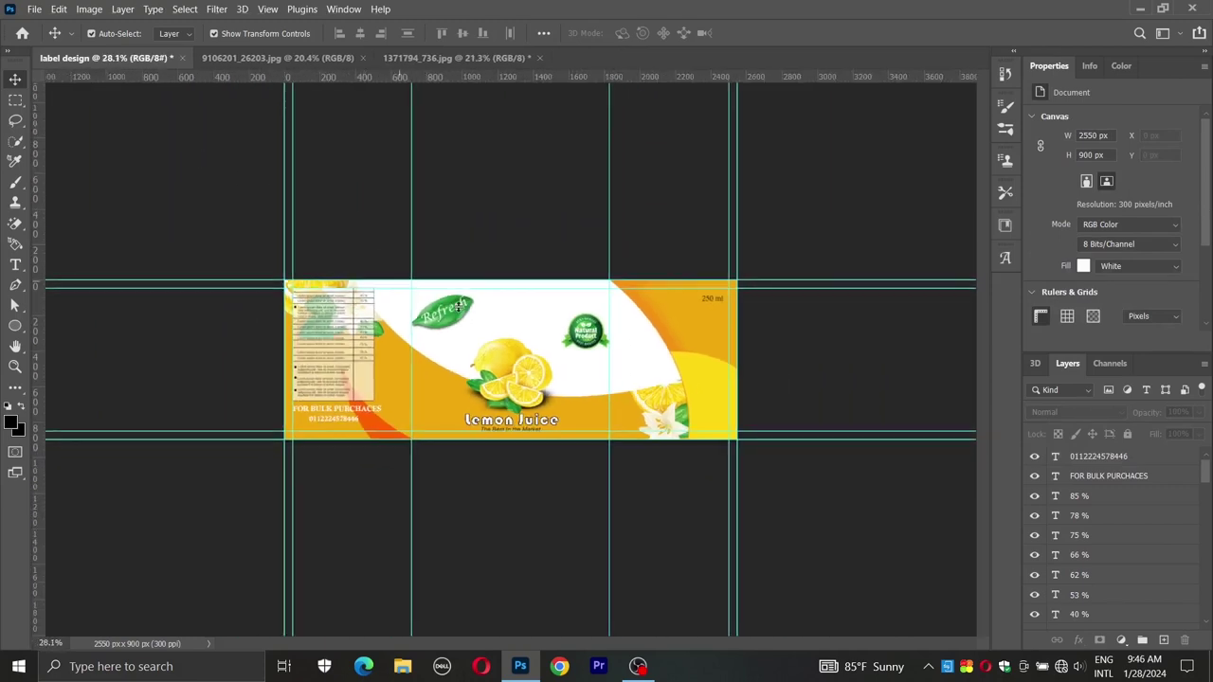
scroll(706, 311, "down", 1)
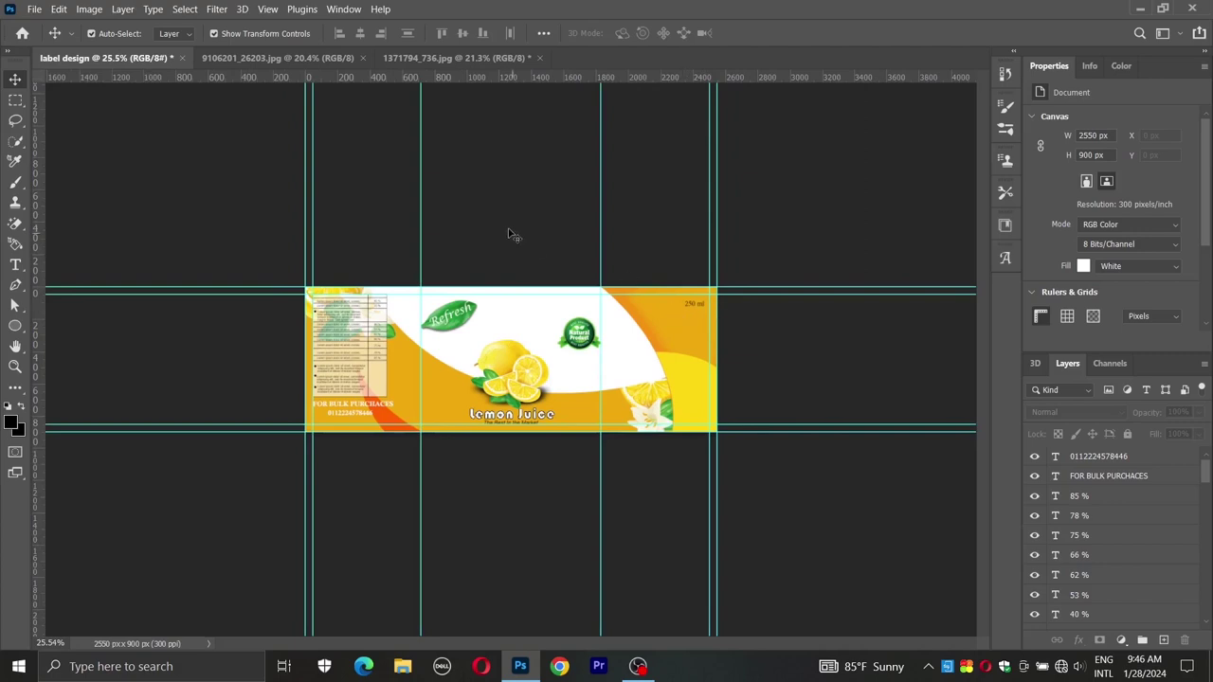
scroll(505, 237, "up", 1)
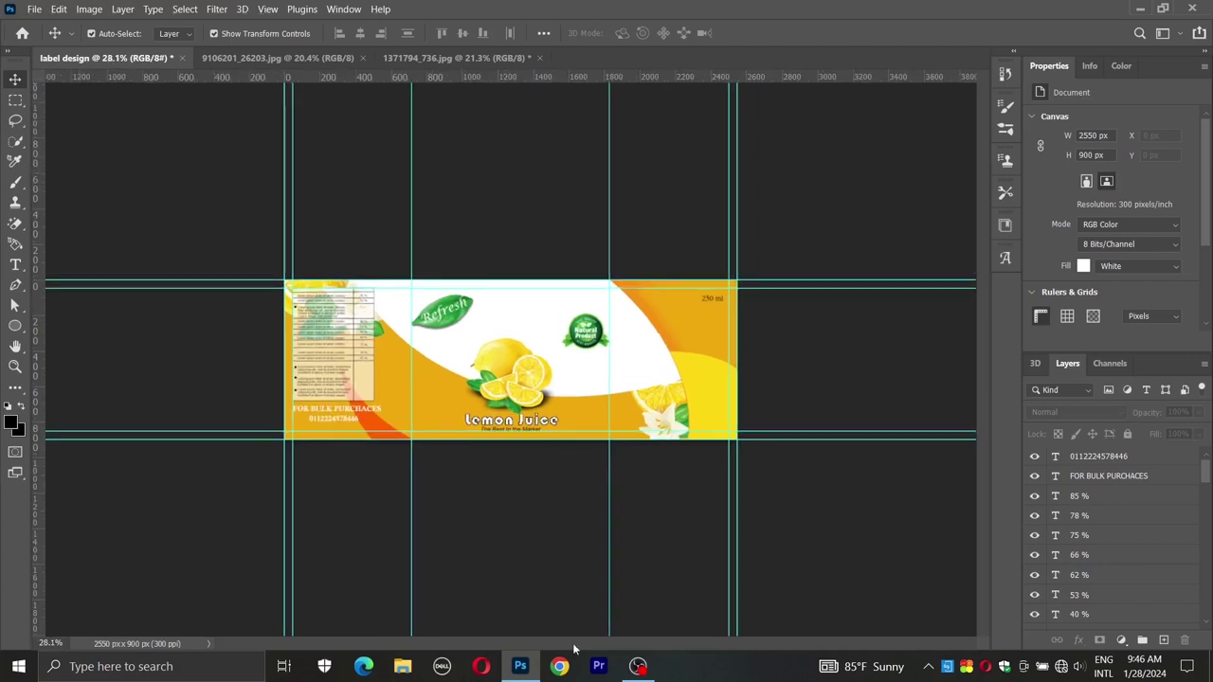